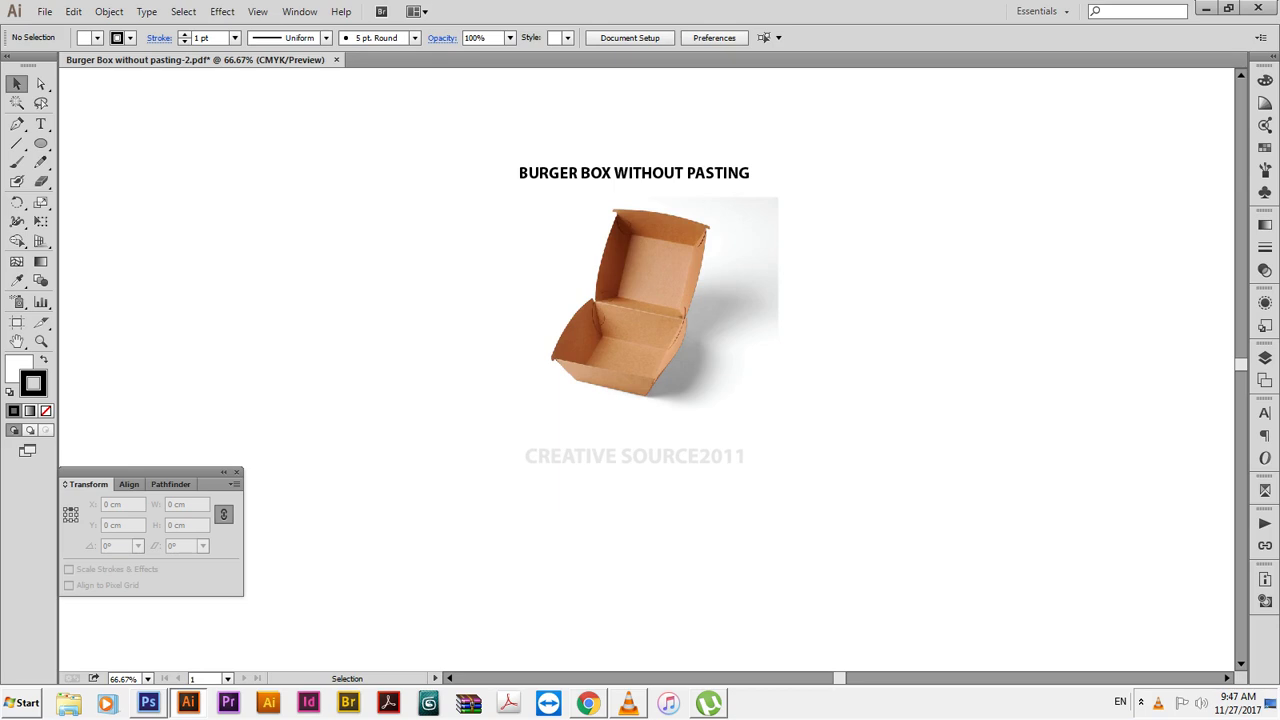
Copy the title upward, retype it as 'How to make burger box / Let's Start', then delete it
left_click(628, 703)
left_click_drag(650, 172, 650, 119)
double_click(650, 119)
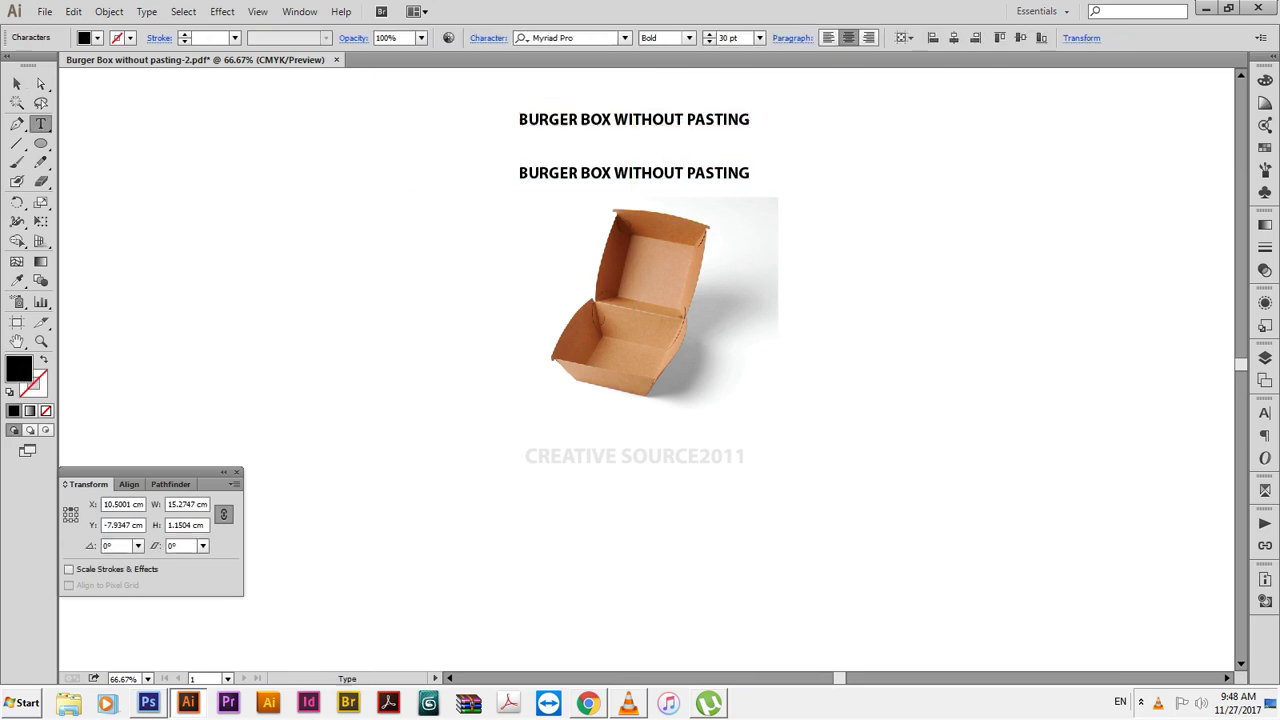
key("ctrl+a")
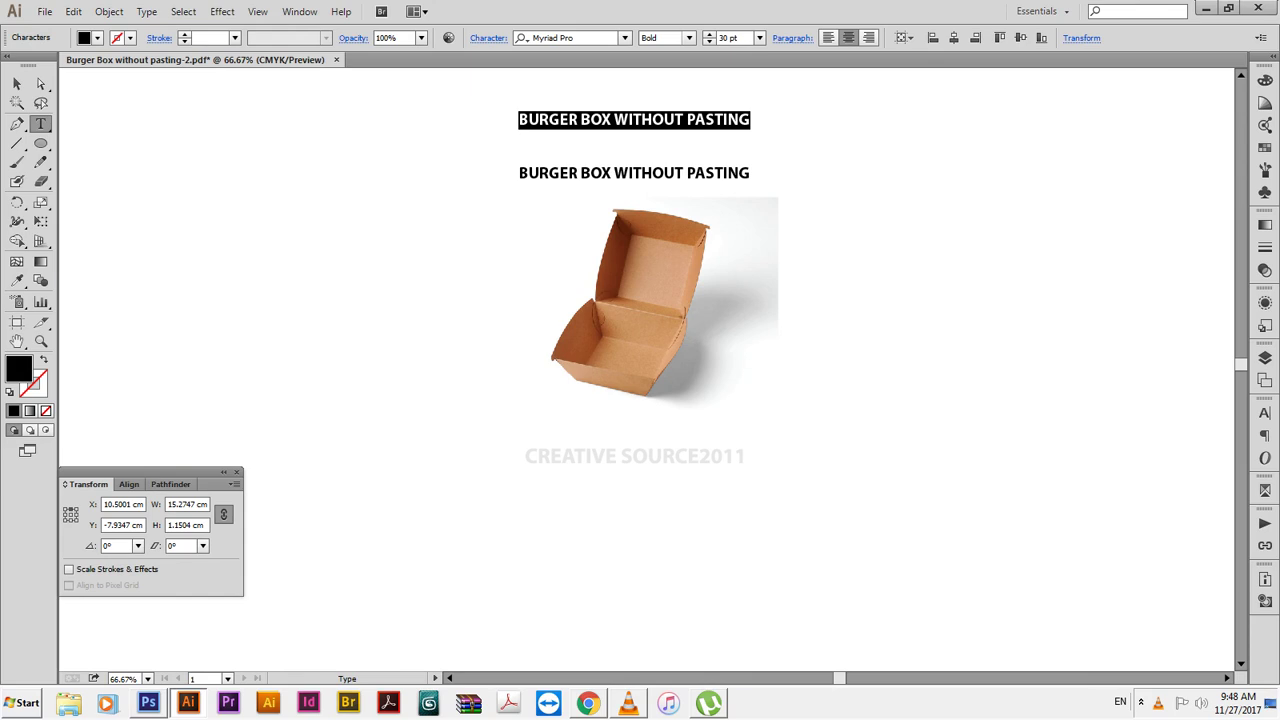
type("How to m")
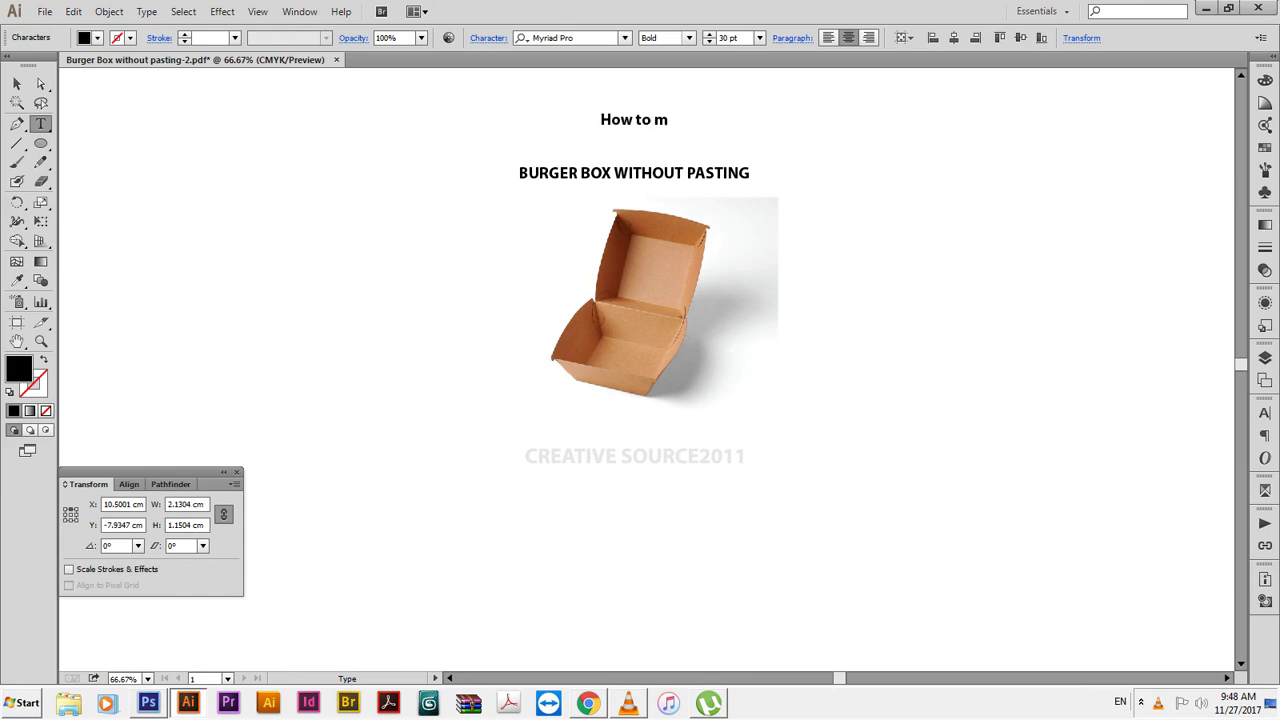
type("ake bur")
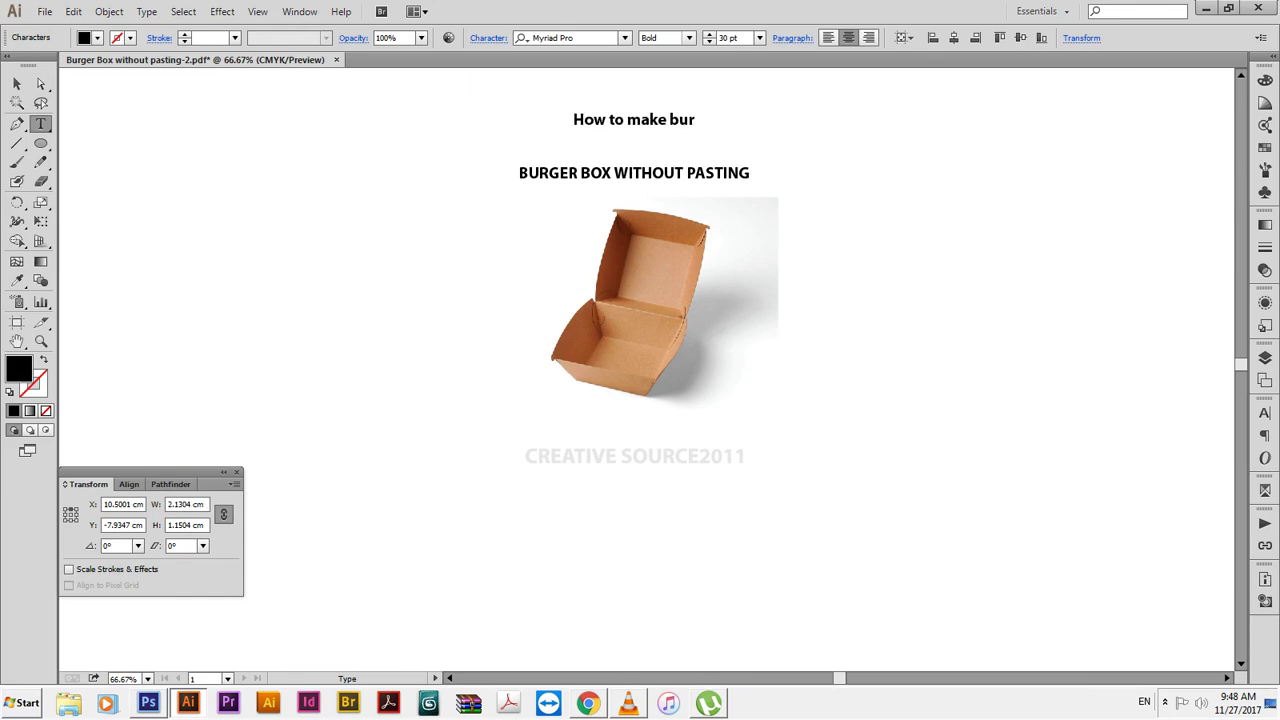
type("ger box")
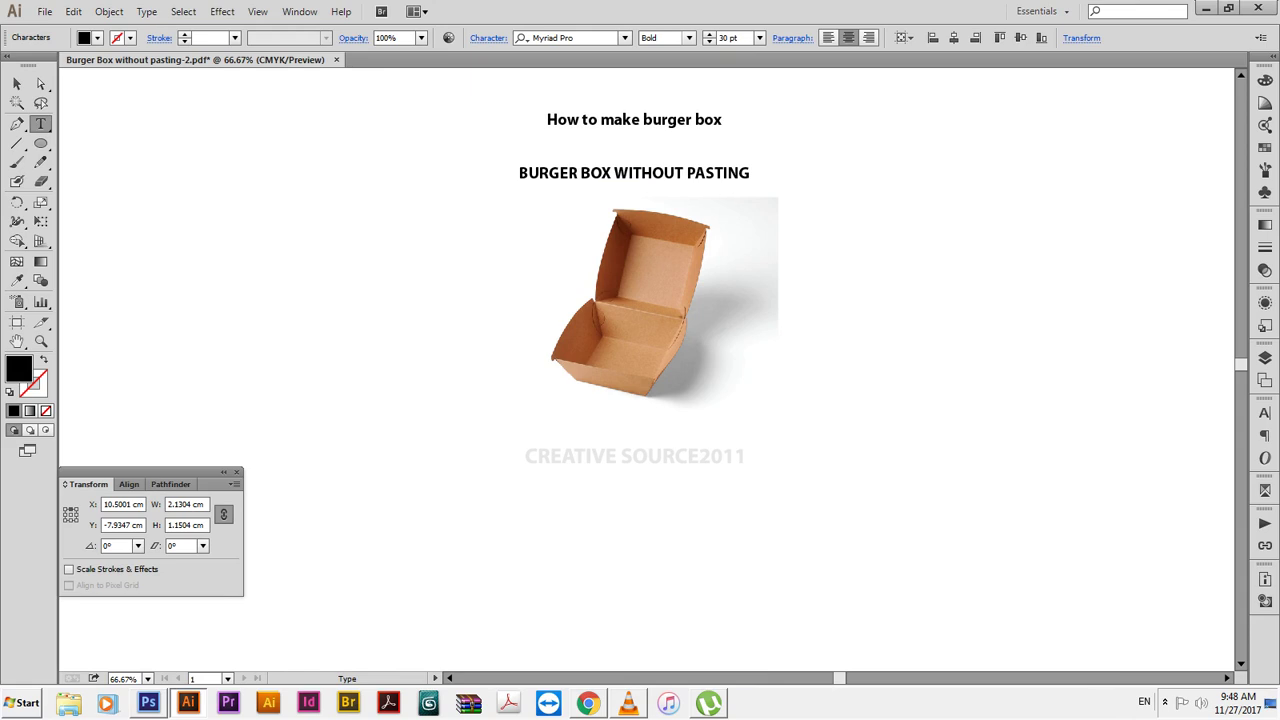
key("Return")
type("Le")
type("t's Sta")
type("rt")
key("Escape")
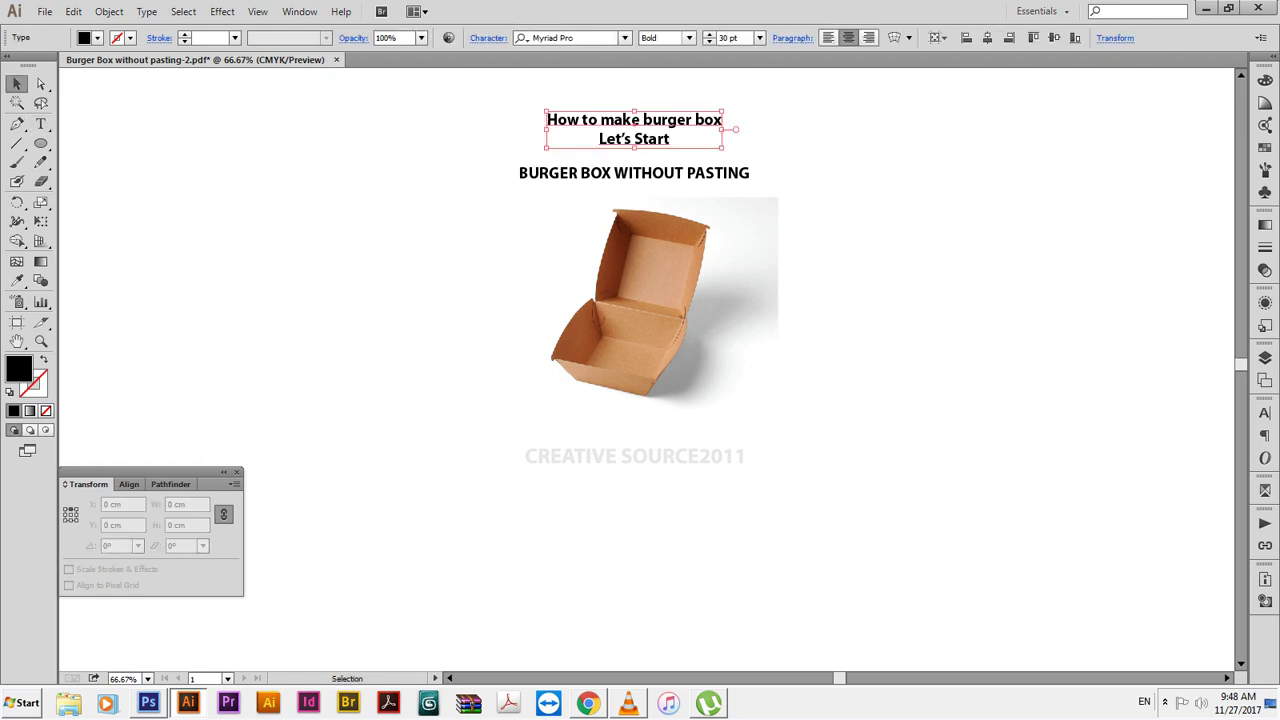
key("Delete")
Move the title and box photo up and to the left, out of the way
left_click_drag(543, 114, 643, 286)
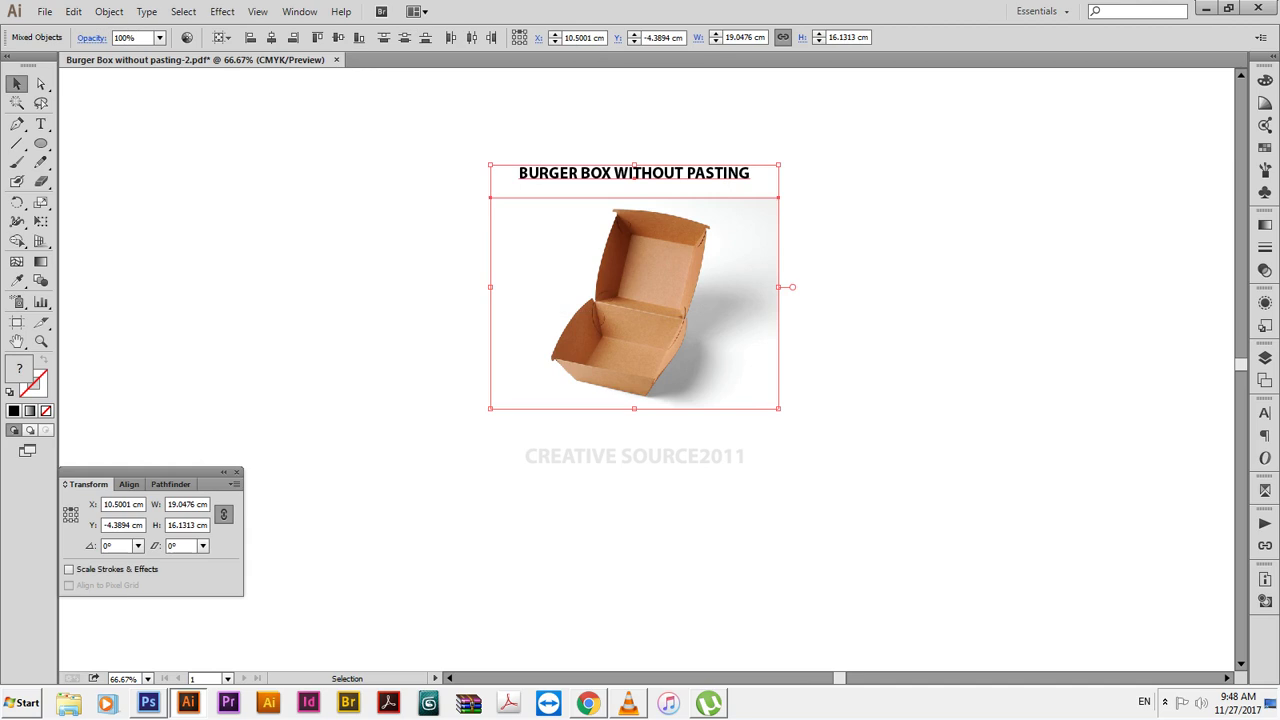
mouse_move(634, 173)
left_mouse_down()
mouse_move(274, 117)
mouse_move(80, 106)
left_mouse_up()
scroll(600, 450, "up", 1)
Draw a 15 × 15 cm square with a black outline and no fill
key("m")
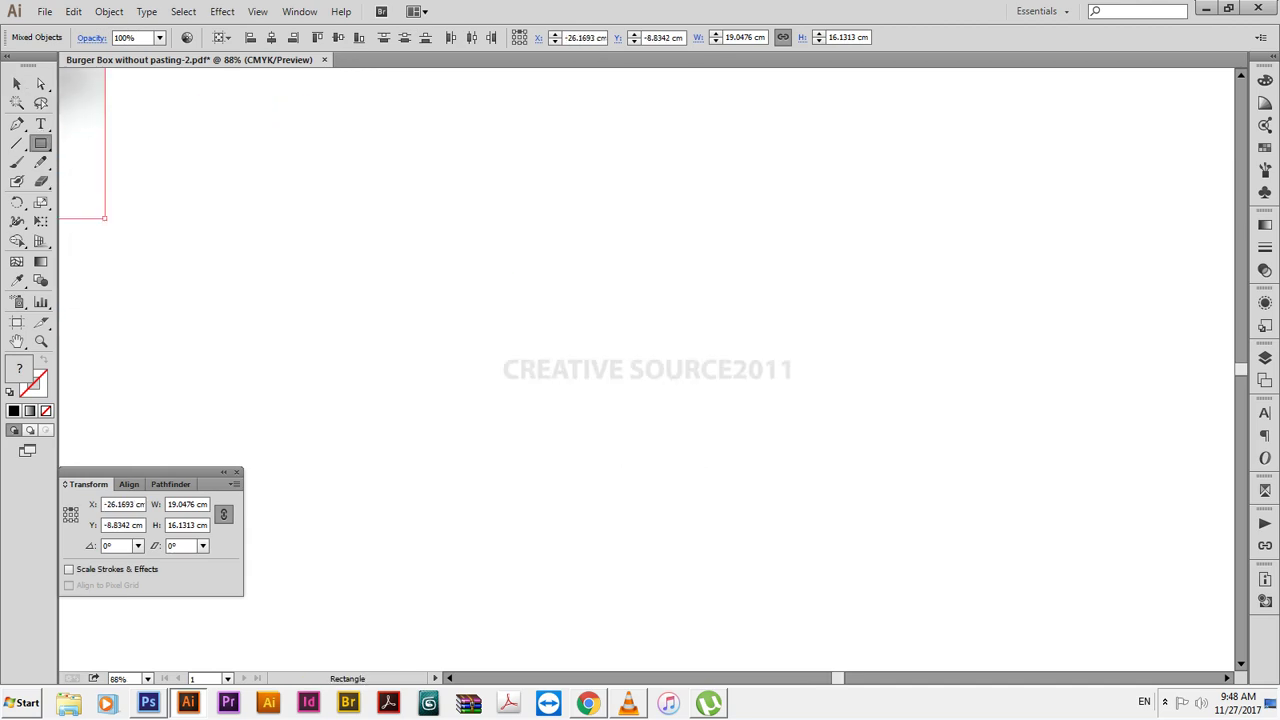
left_click(703, 327)
key("Tab")
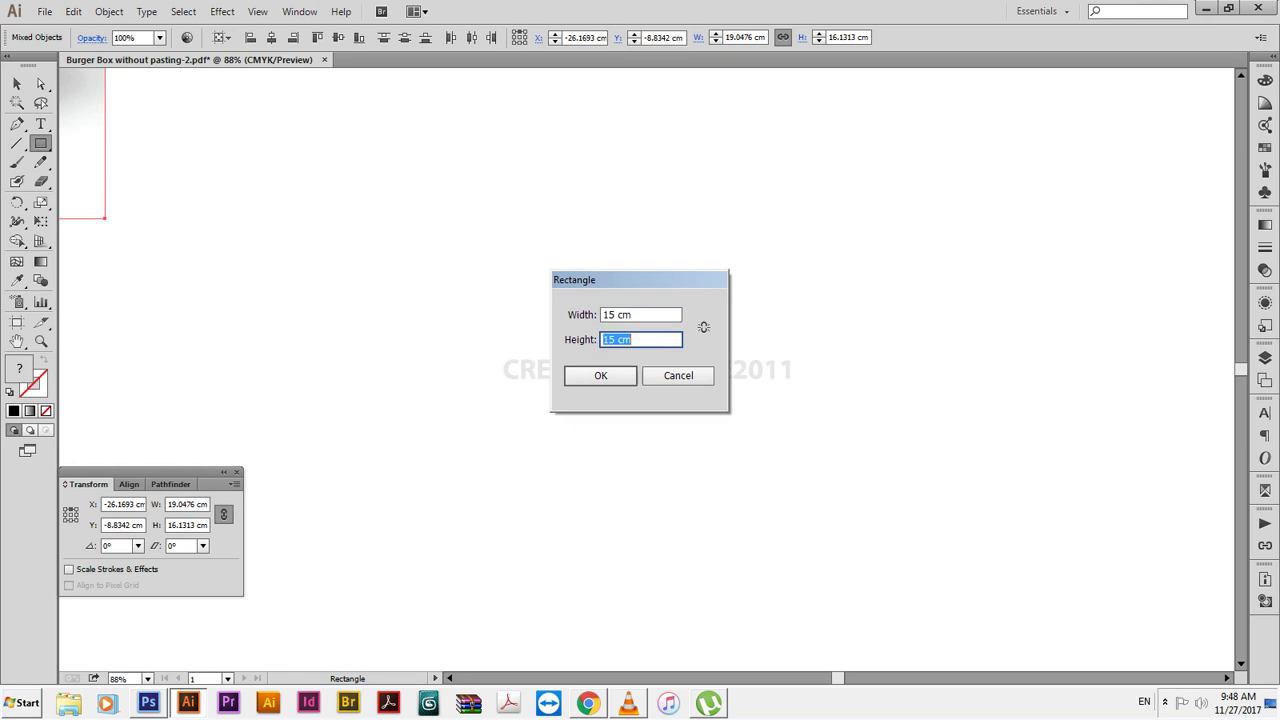
key("Return")
key("v")
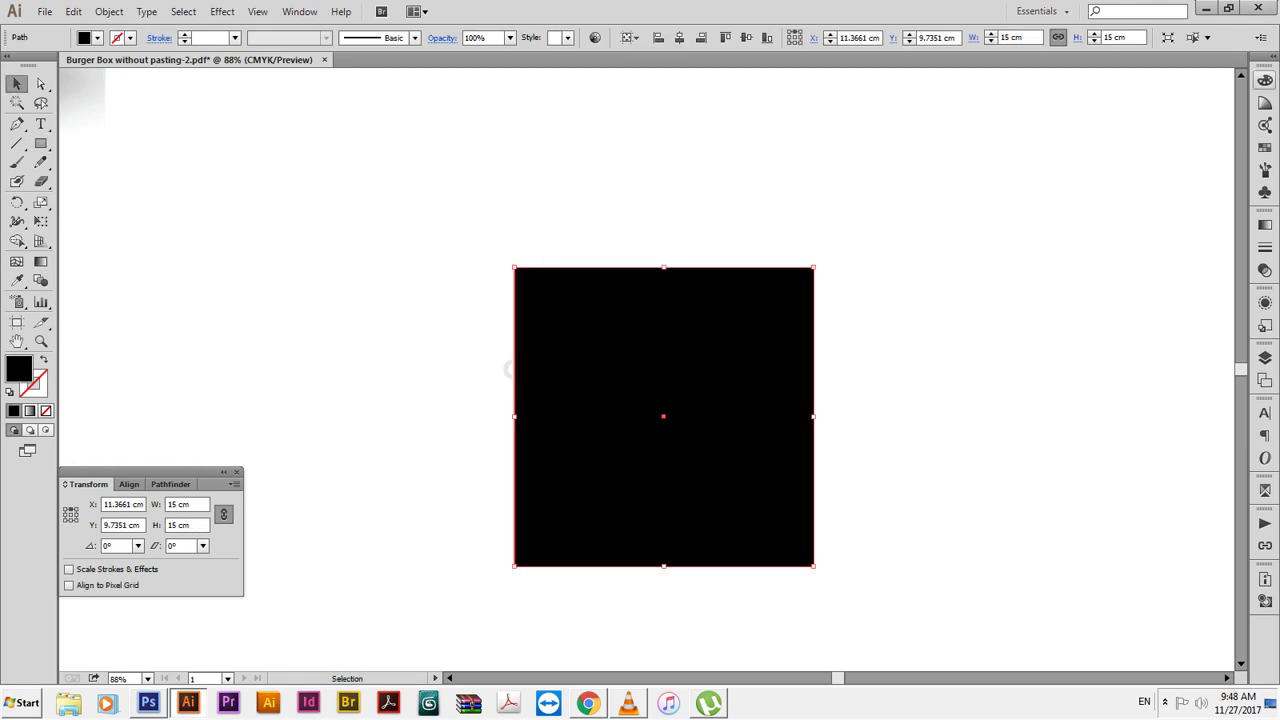
left_click(1265, 80)
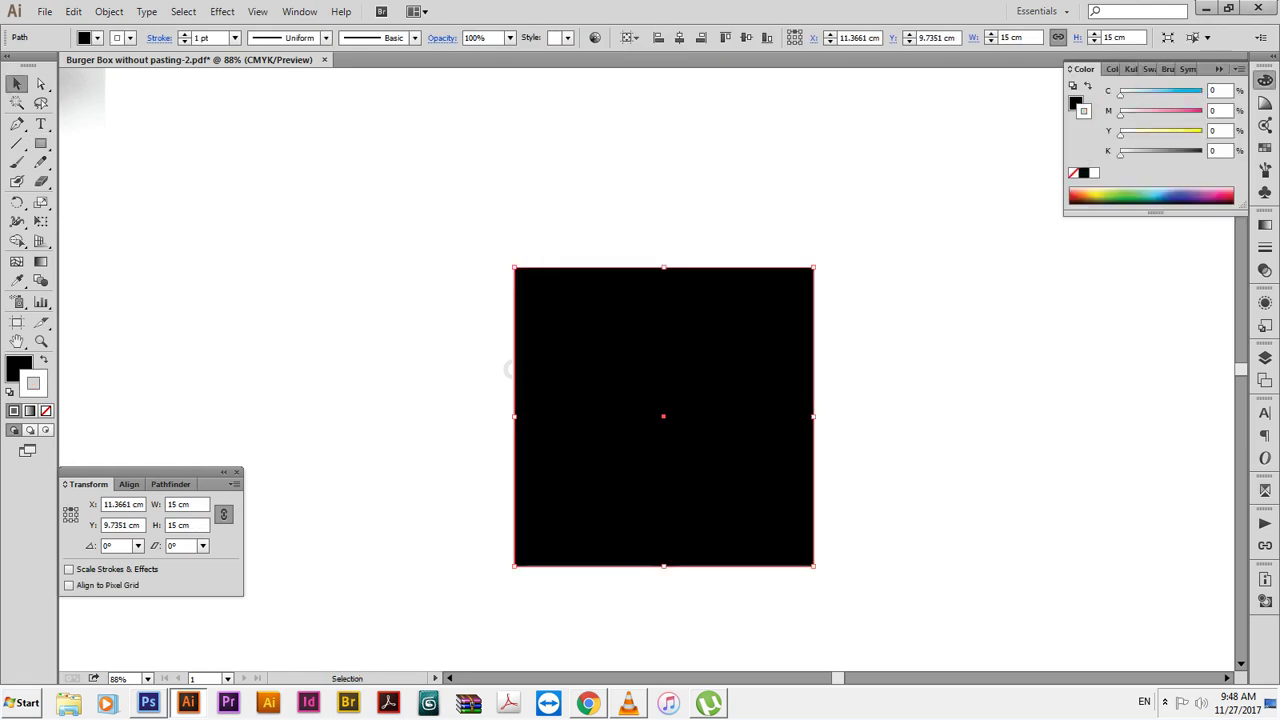
key("shift+x")
key("F6")
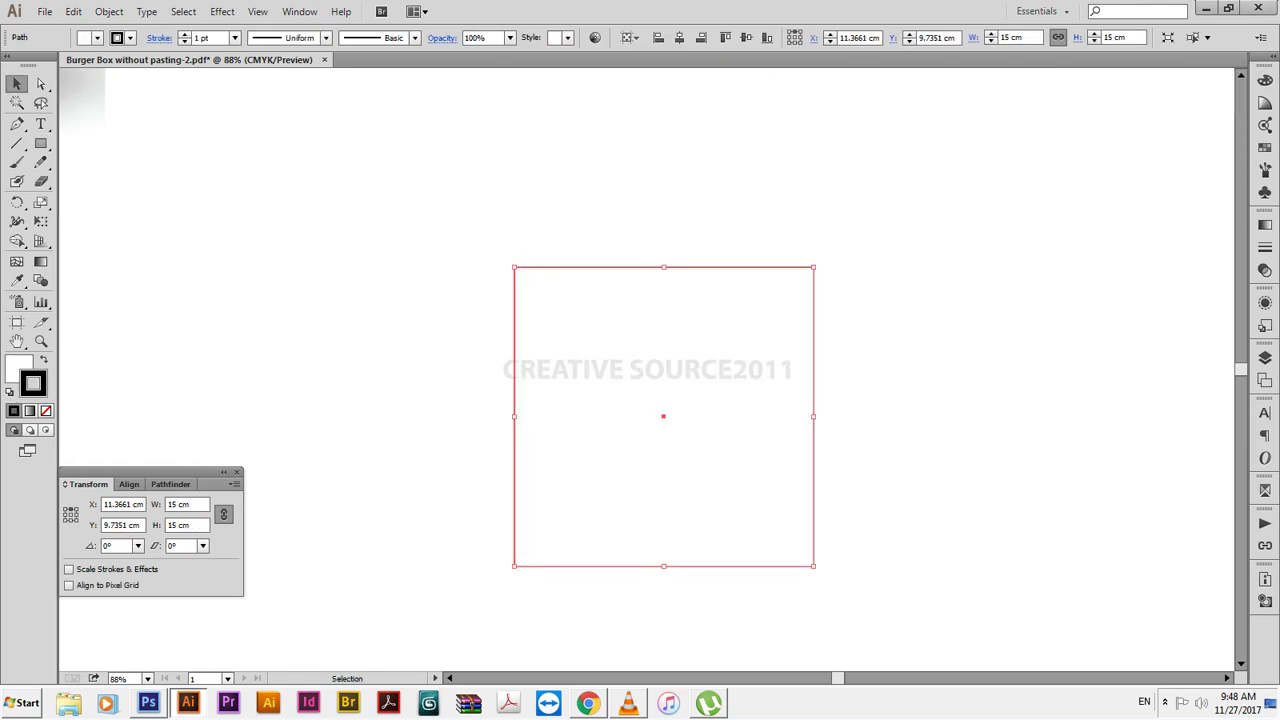
Centre the square horizontally and vertically on the artboard
left_click(679, 37)
left_click(746, 37)
key("ctrl+minus")
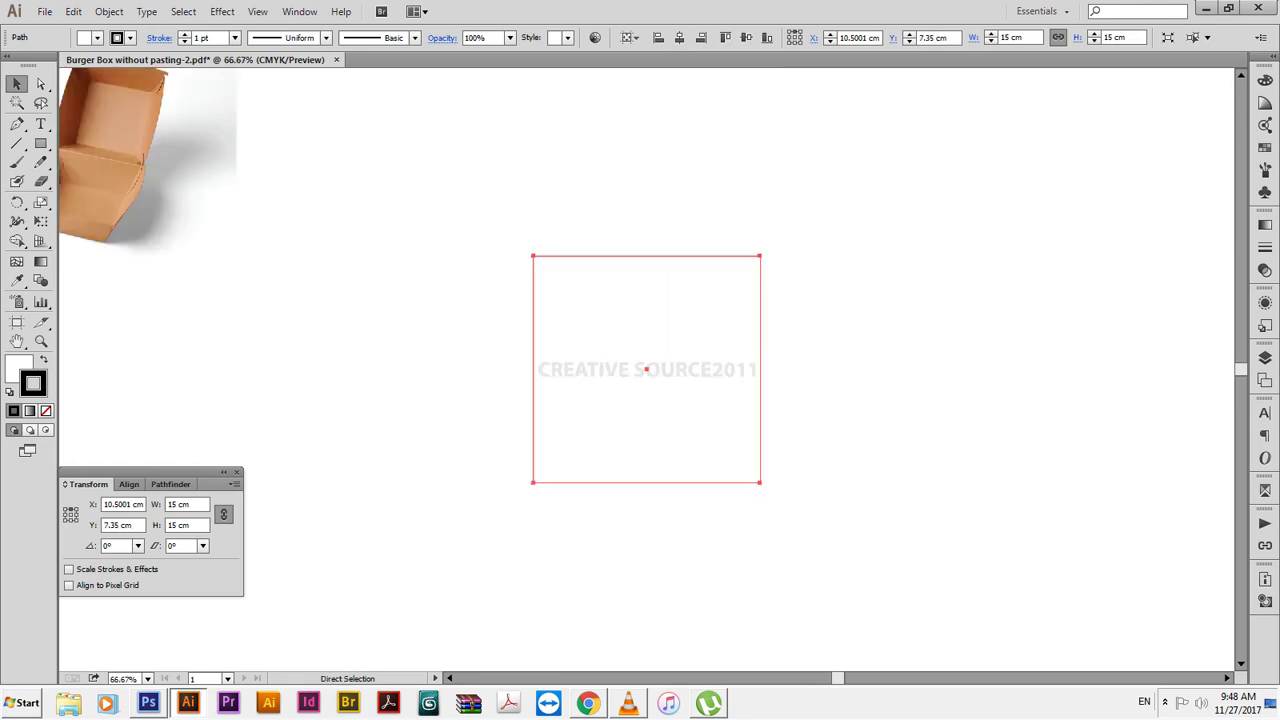
key("ctrl+minus")
Place a copy of the square 15 cm directly below it
key("Return")
type("0")
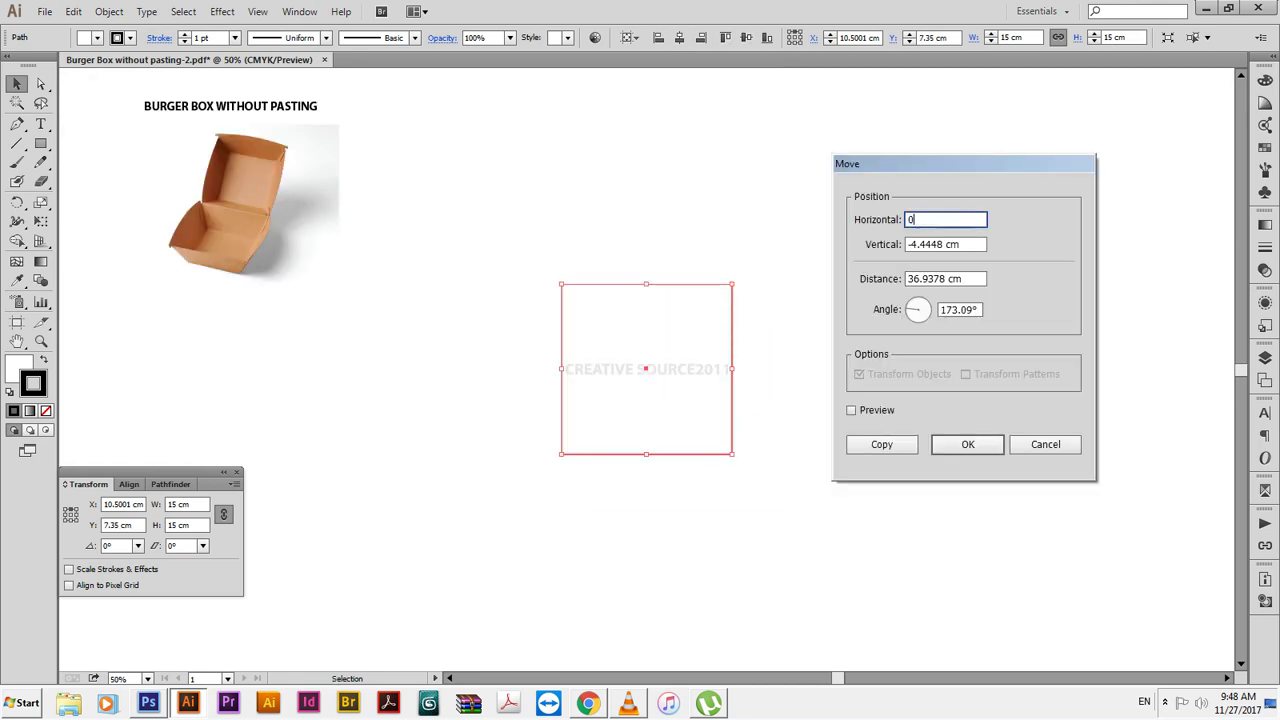
key("Tab")
type("15")
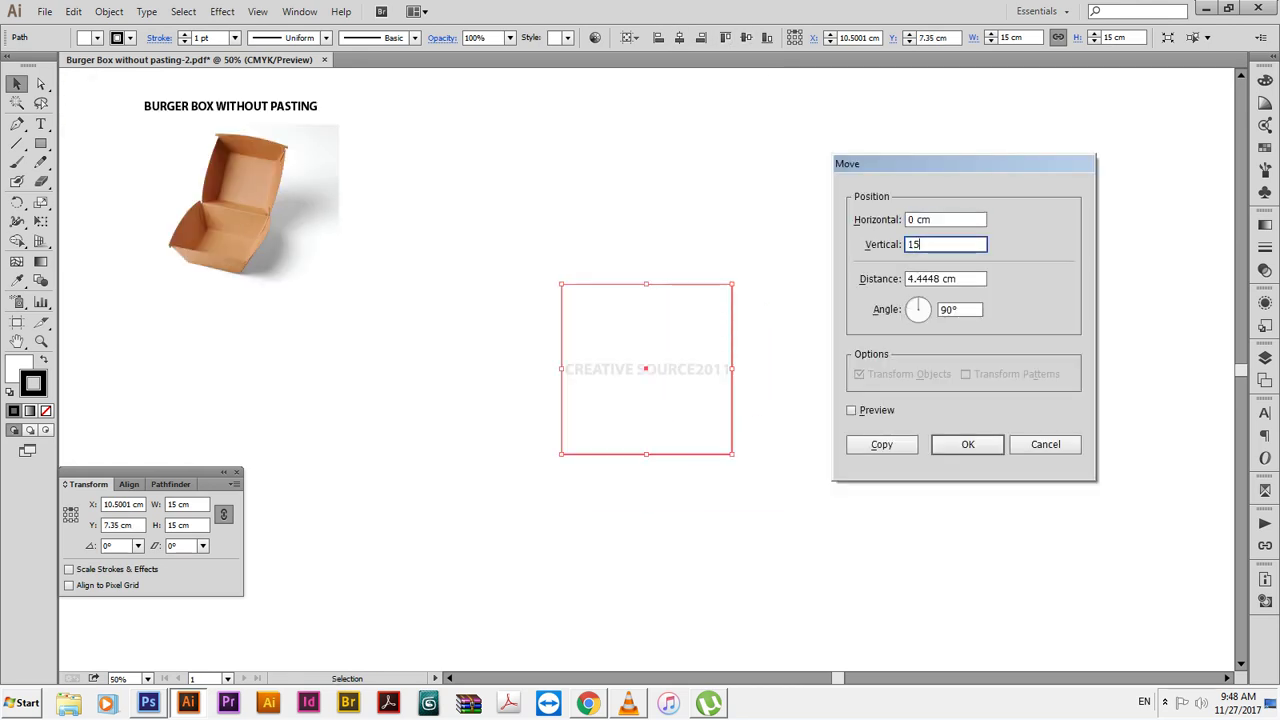
key("alt+c")
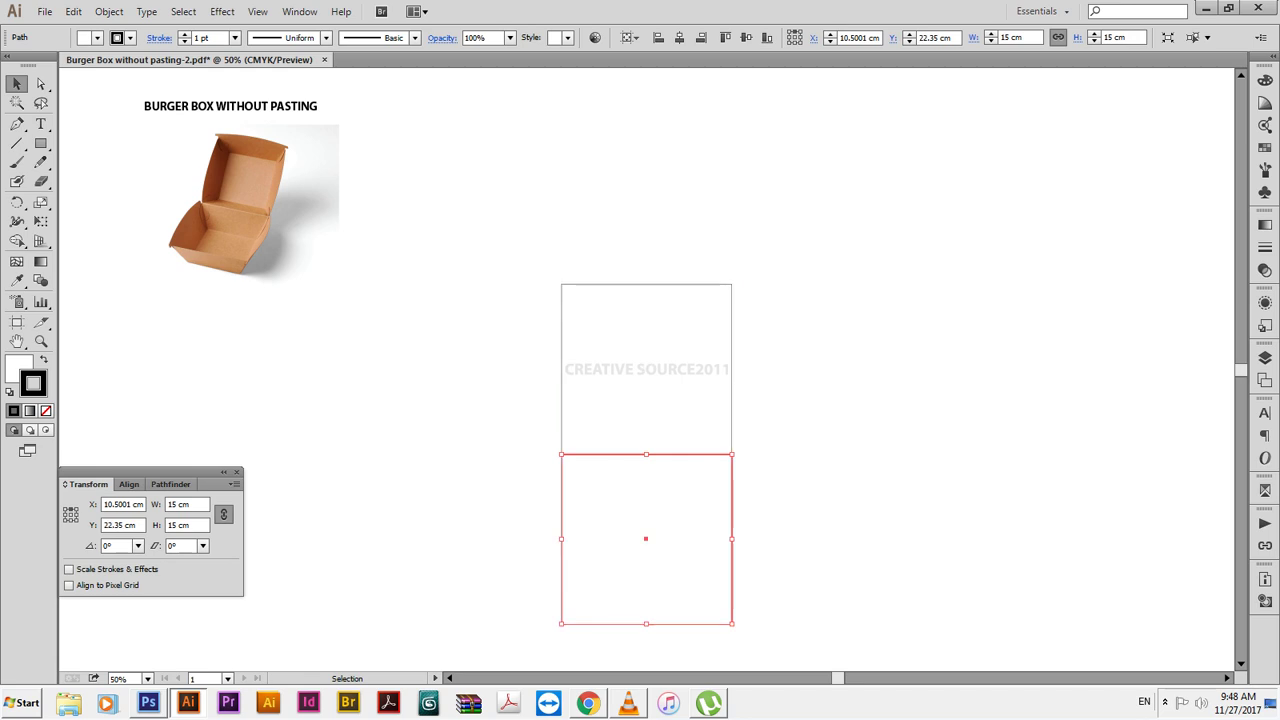
Unlink proportions and set the copy's height to 5 cm
scroll(650, 370, "down", 2)
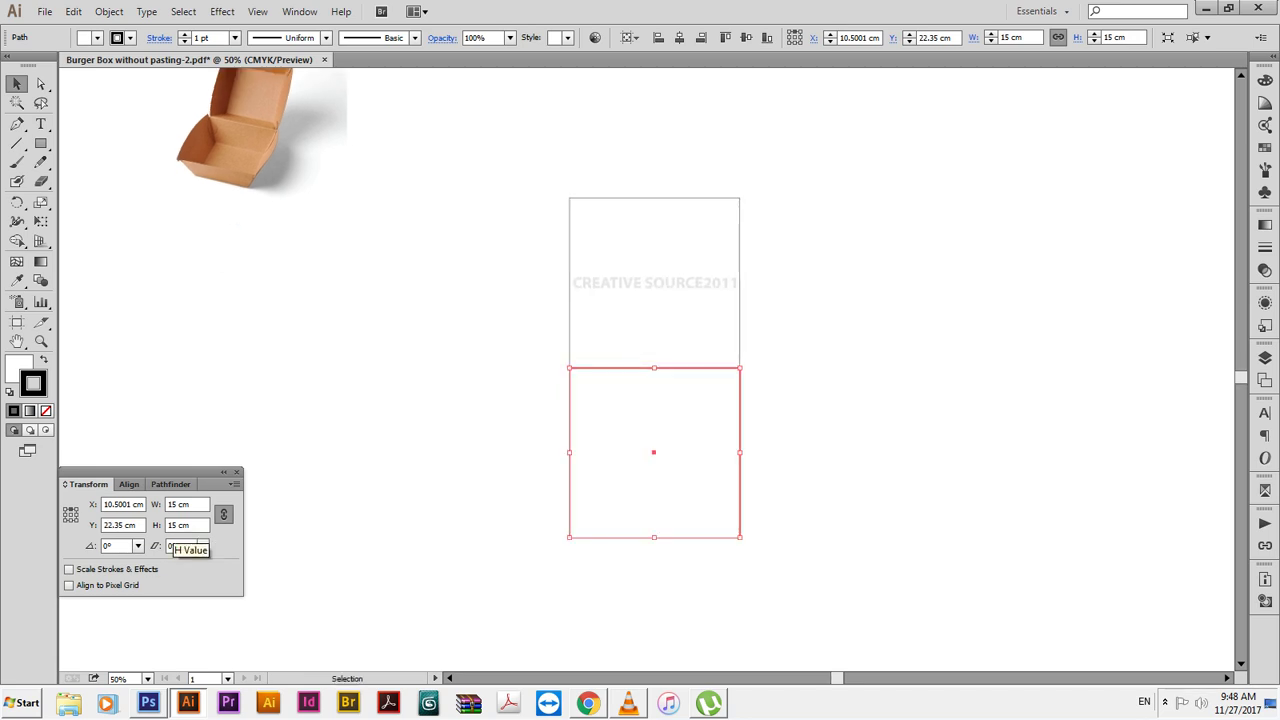
left_click(223, 514)
left_click(185, 525)
type("5")
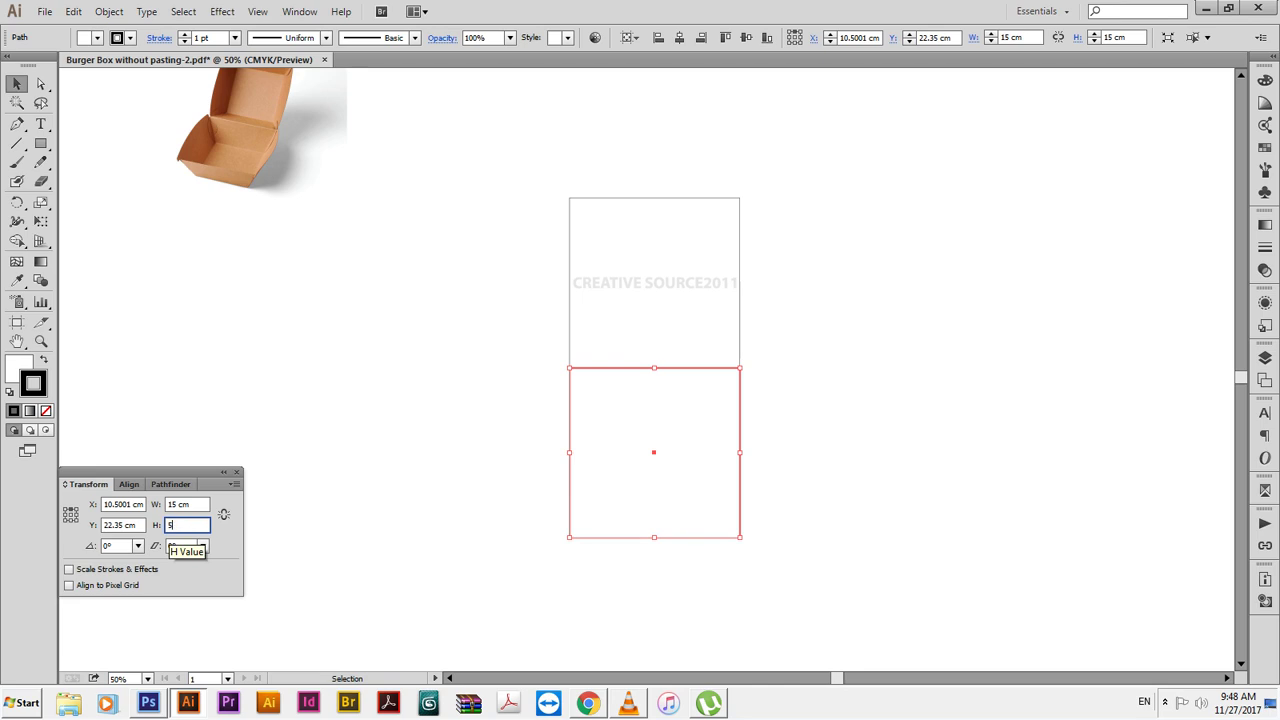
key("Return")
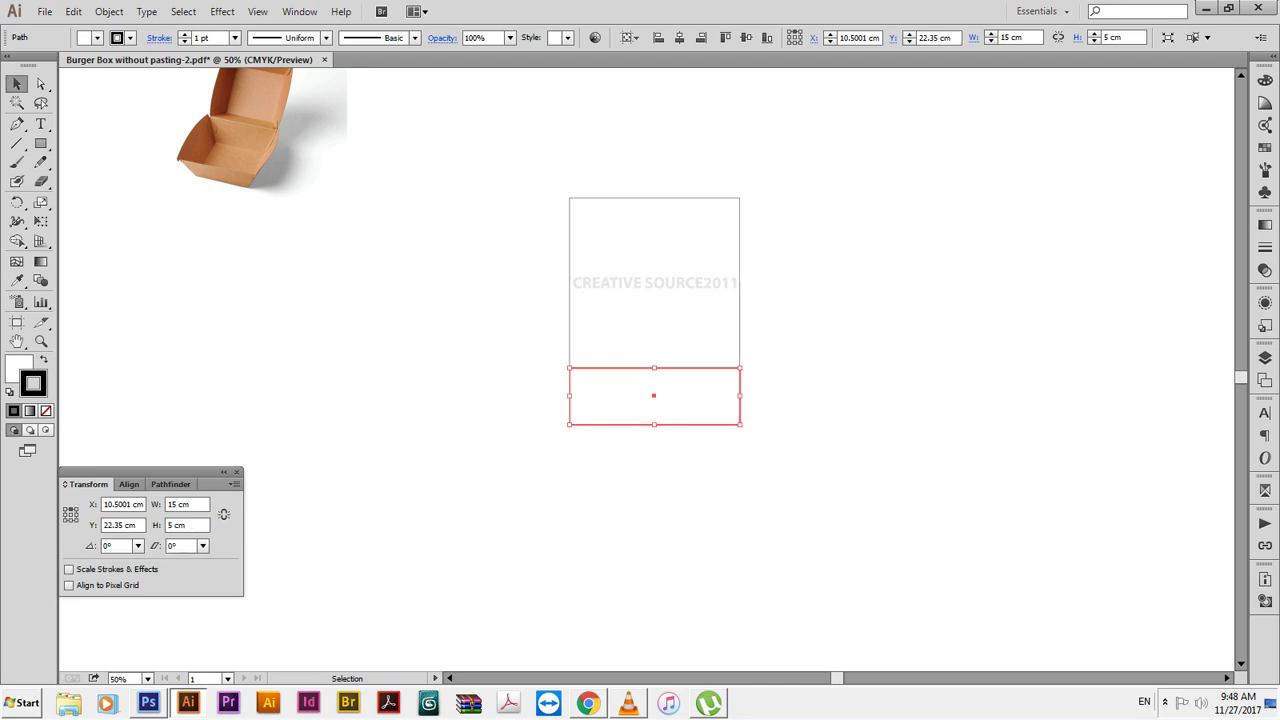
key("shift+ctrl+a")
Move the lower rectangle's bottom-left anchor 1.5 cm to the left
scroll(654, 395, "up", 5)
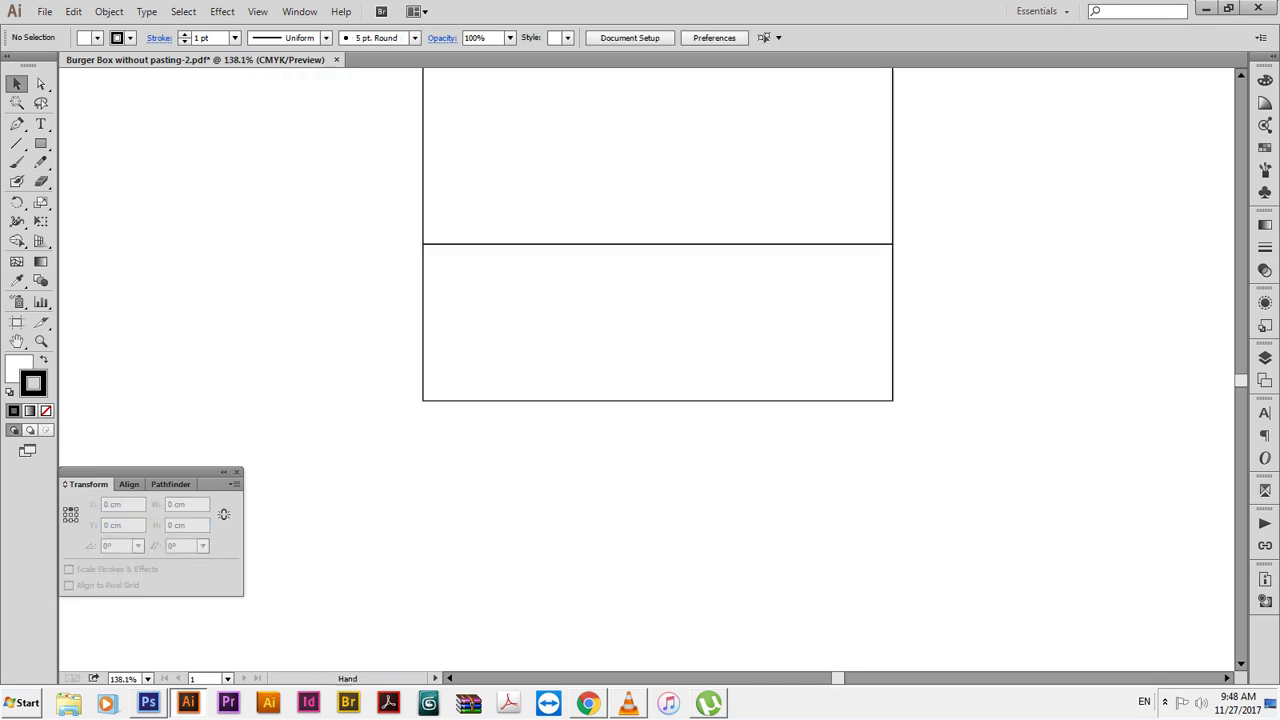
key("a")
left_click(480, 419)
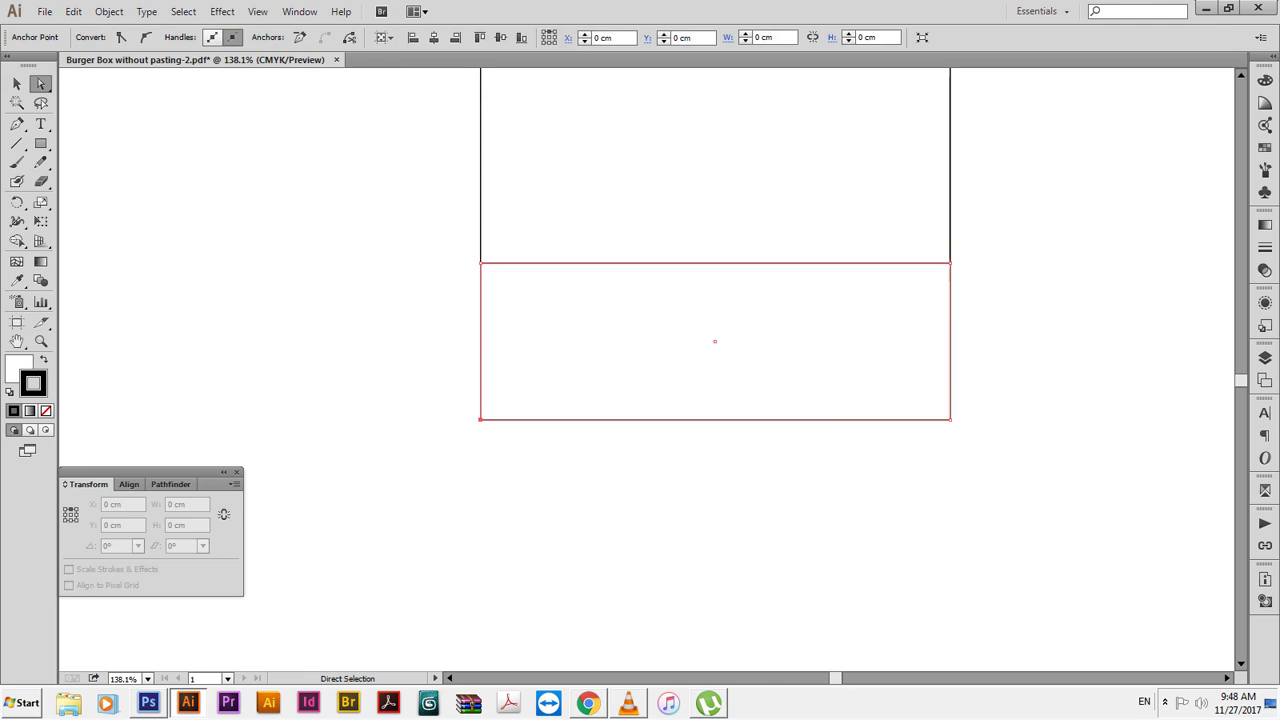
key("Return")
type("-15")
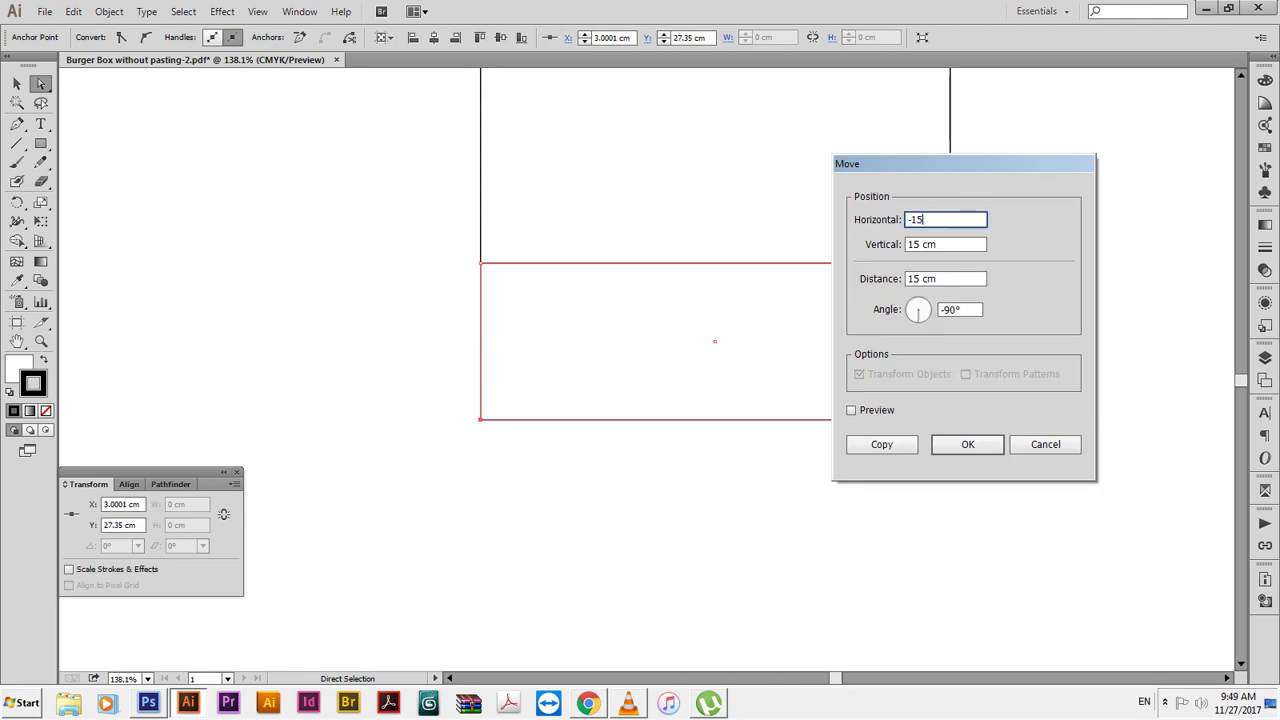
key("Tab")
type("0")
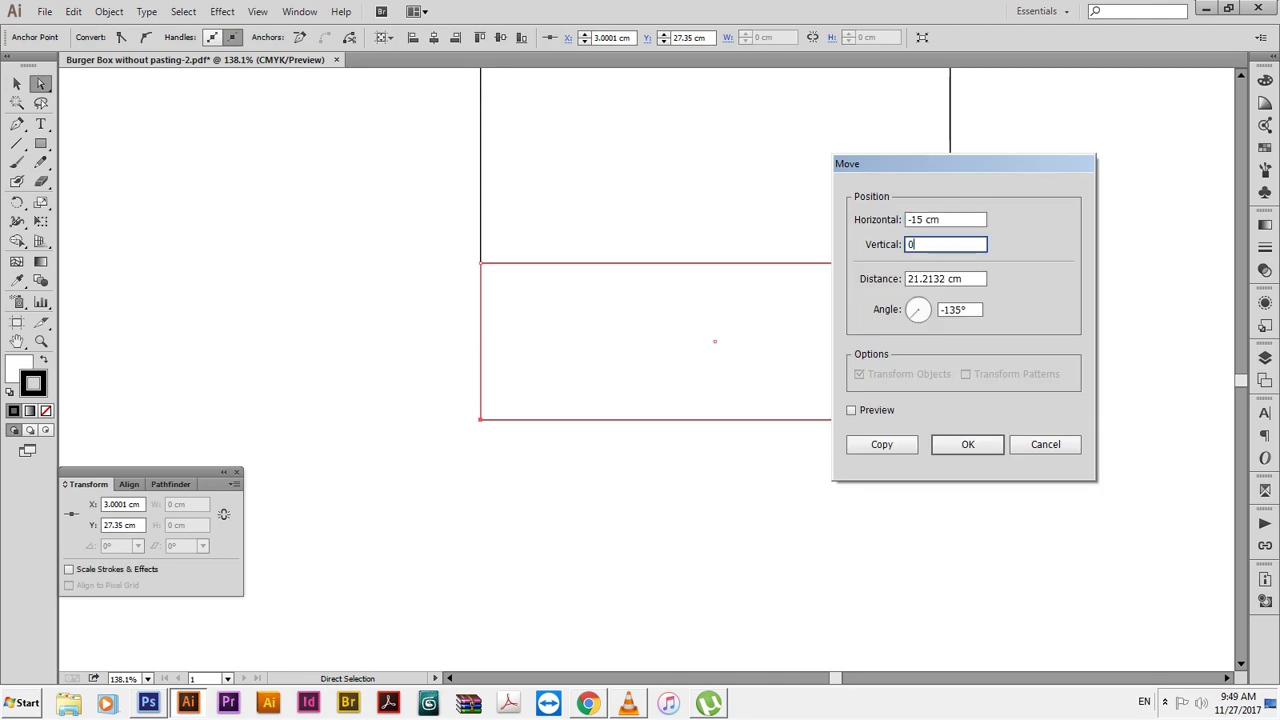
key("shift+Tab")
left_click(925, 219)
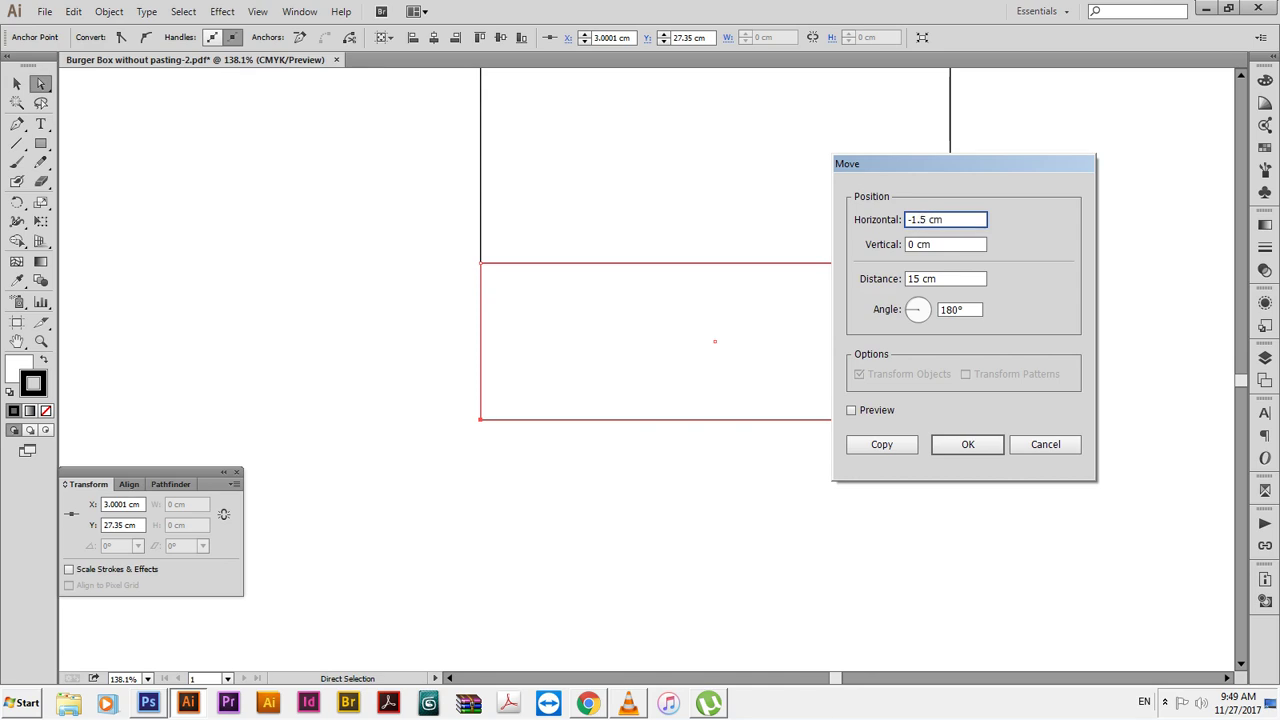
key("Return")
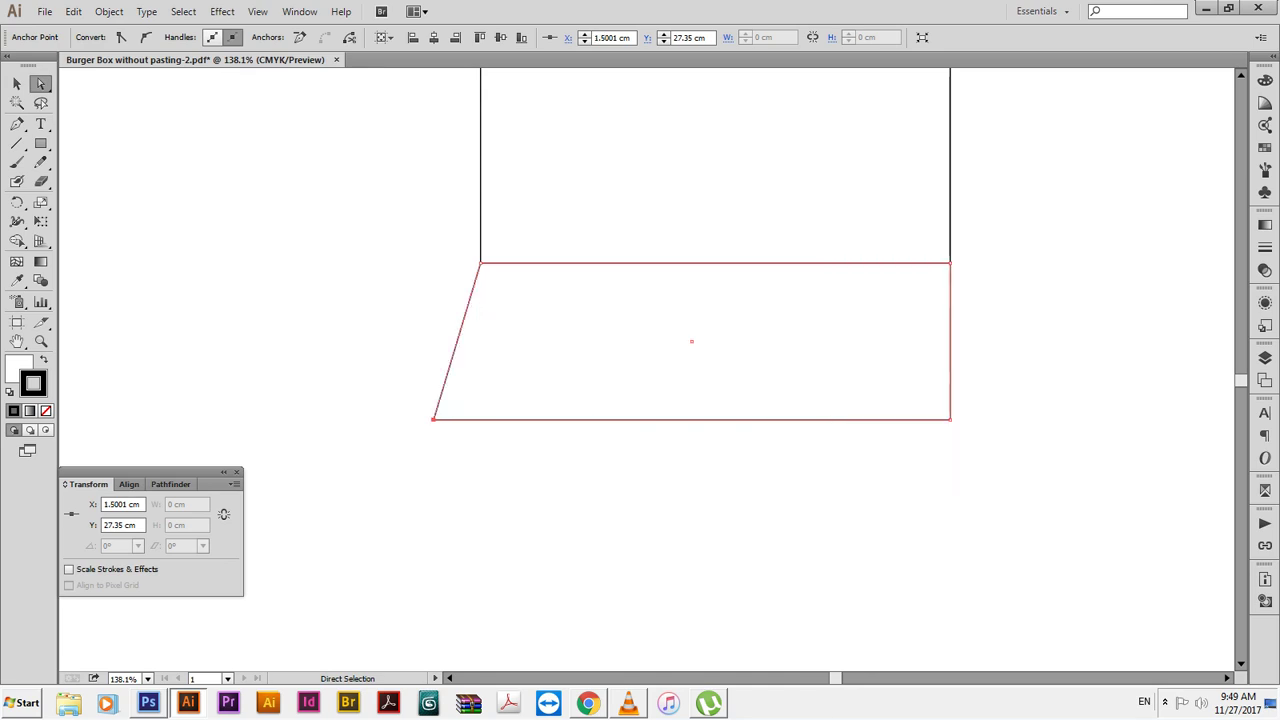
Move the bottom-right anchor 1.5 cm to the right
left_click_drag(909, 389, 1012, 490)
key("Return")
type("1.5")
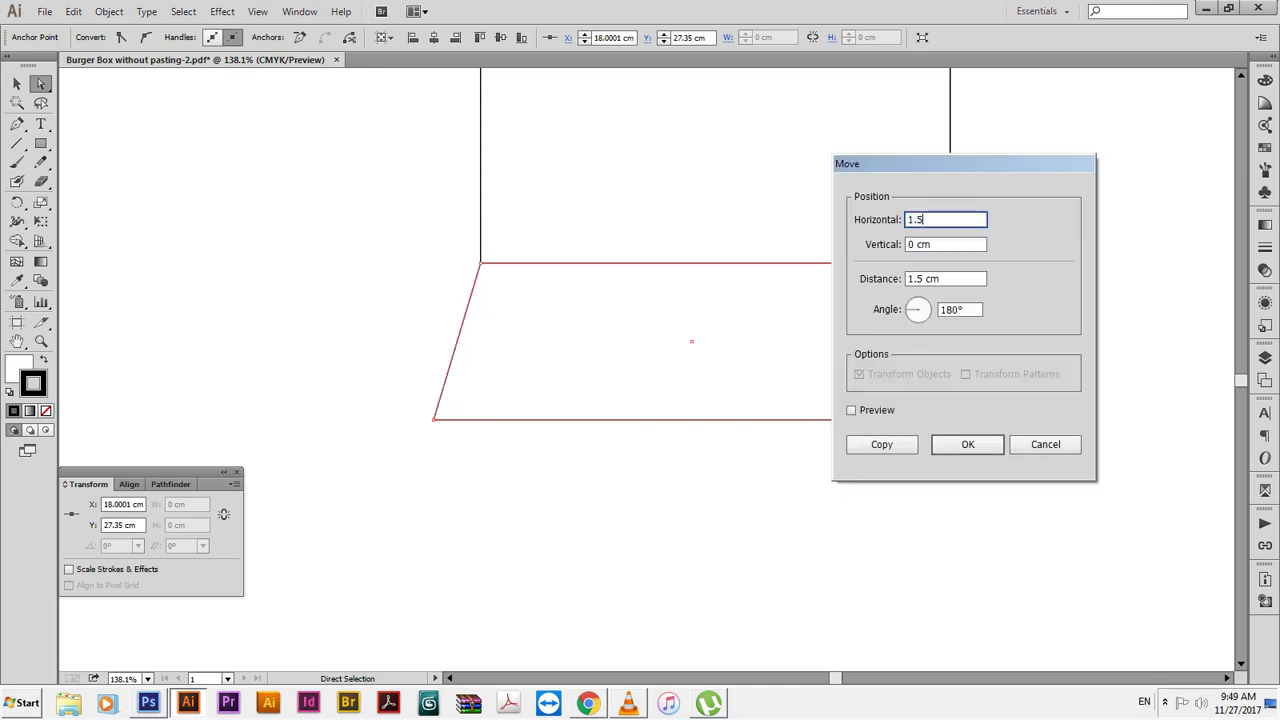
key("Return")
left_click(851, 491)
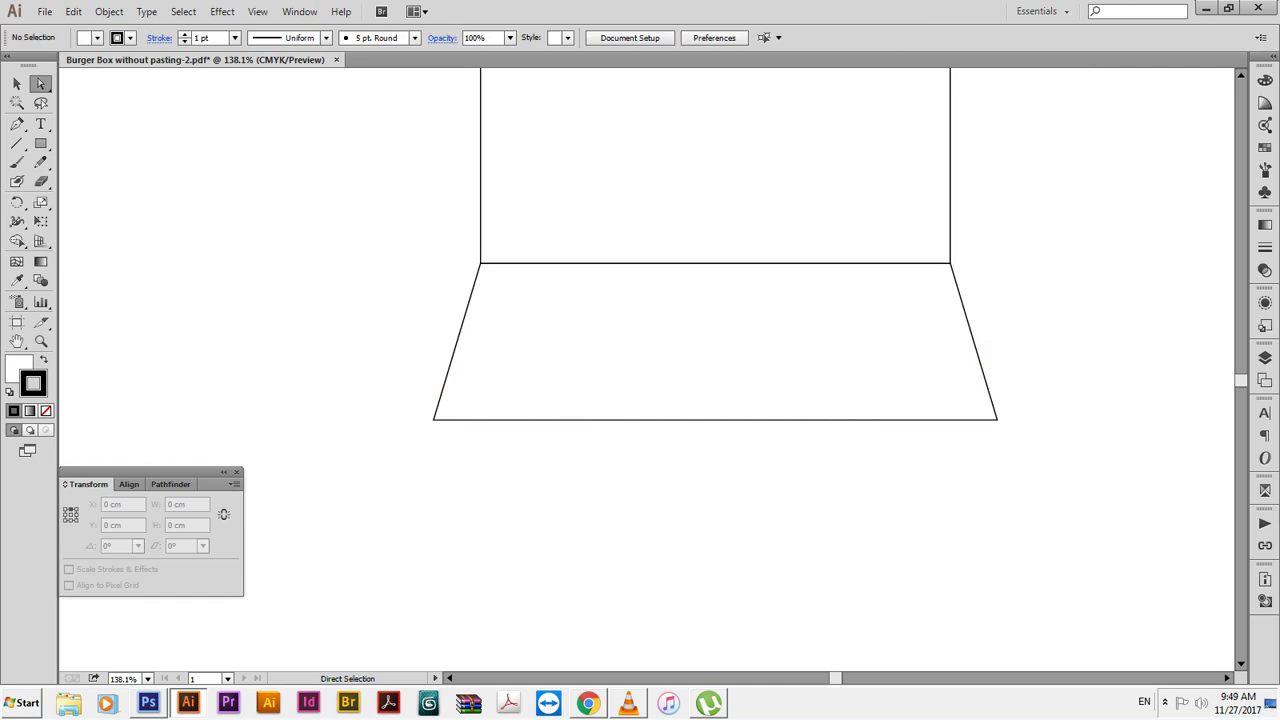
left_click_drag(700, 400, 836, 373)
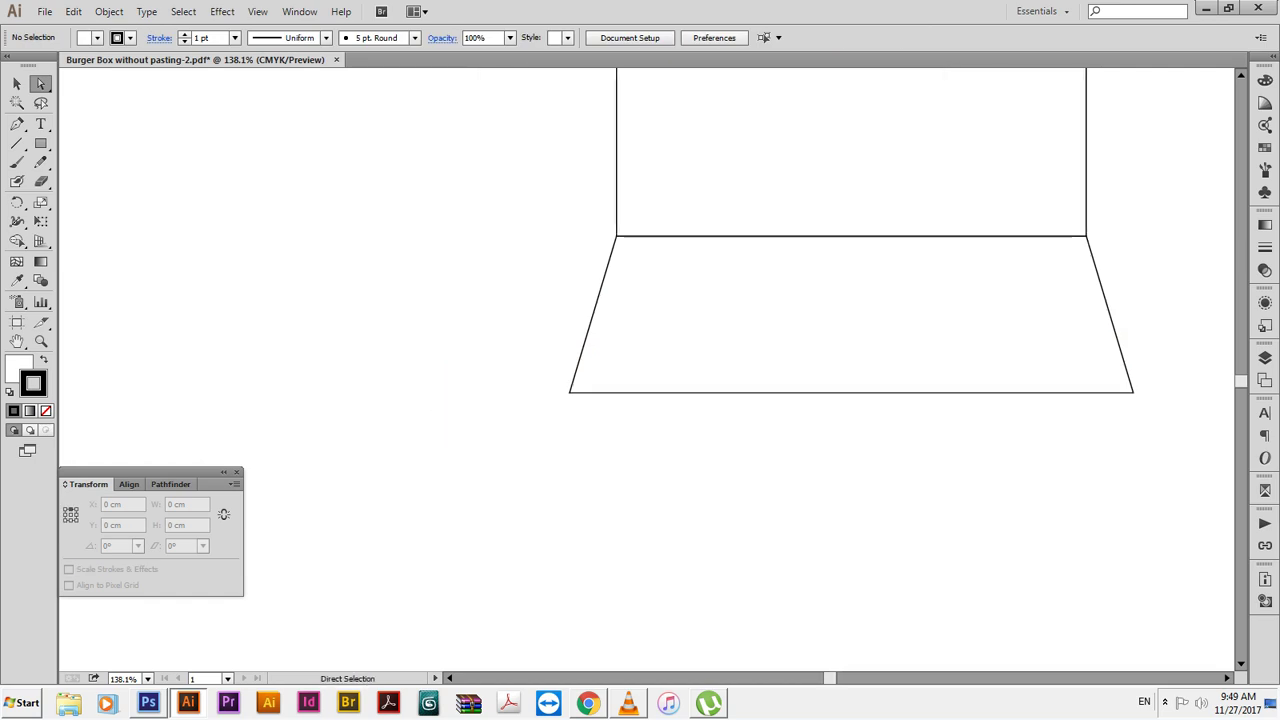
Draw a vertical straight line to the left of the panels
key("p")
left_click(440, 206)
left_click(440, 432, "shift")
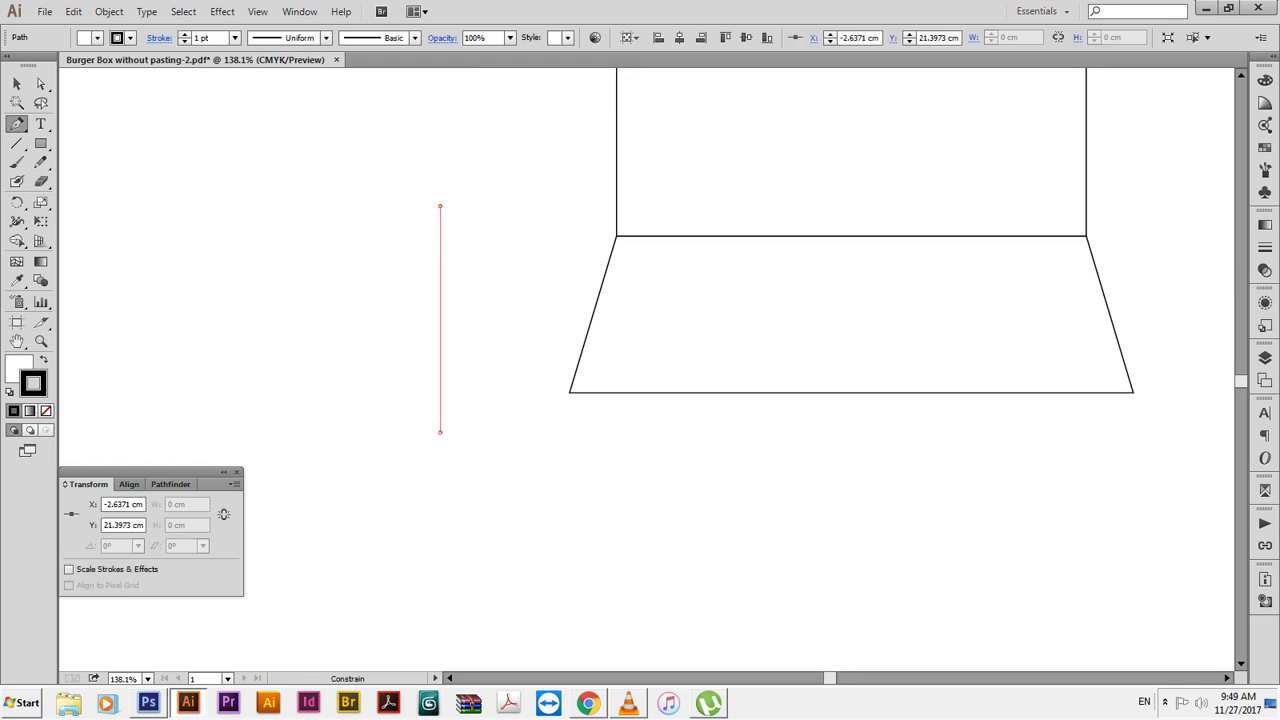
left_click(470, 437, "ctrl")
key("v")
Align the line's left and bottom with the trapezoid's bottom-left corner
left_click(440, 386)
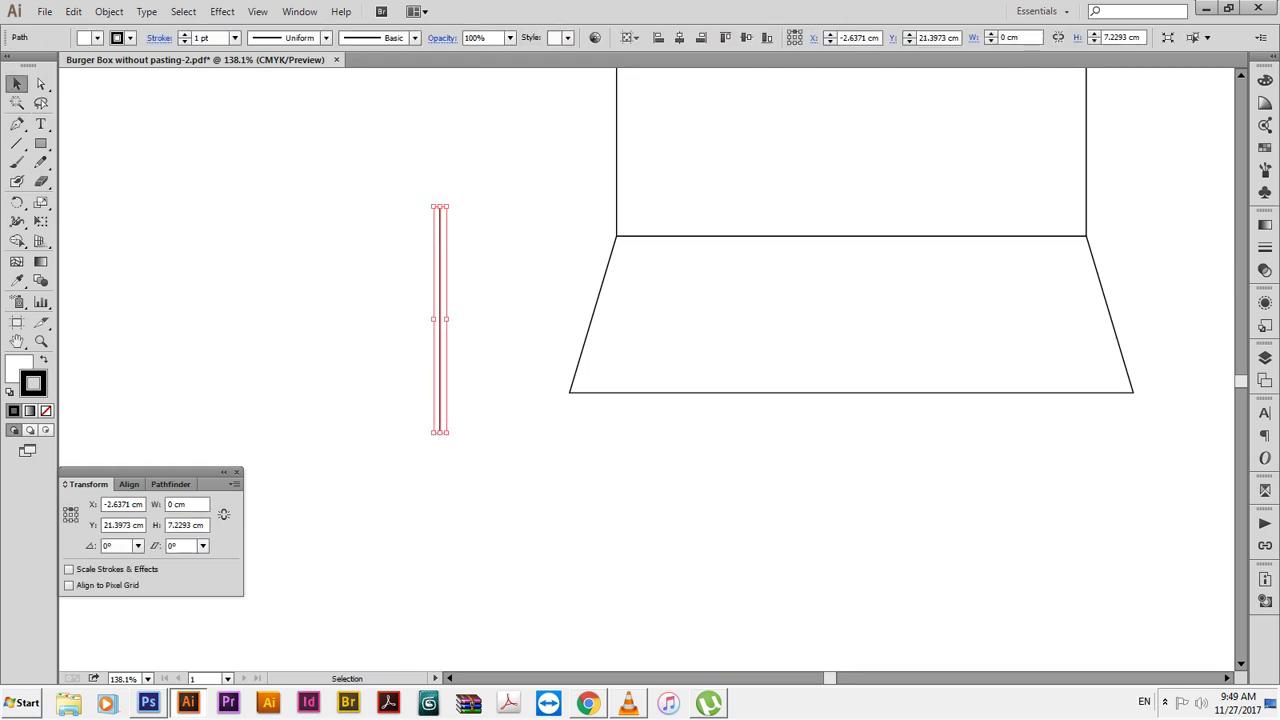
left_click_drag(440, 318, 522, 236)
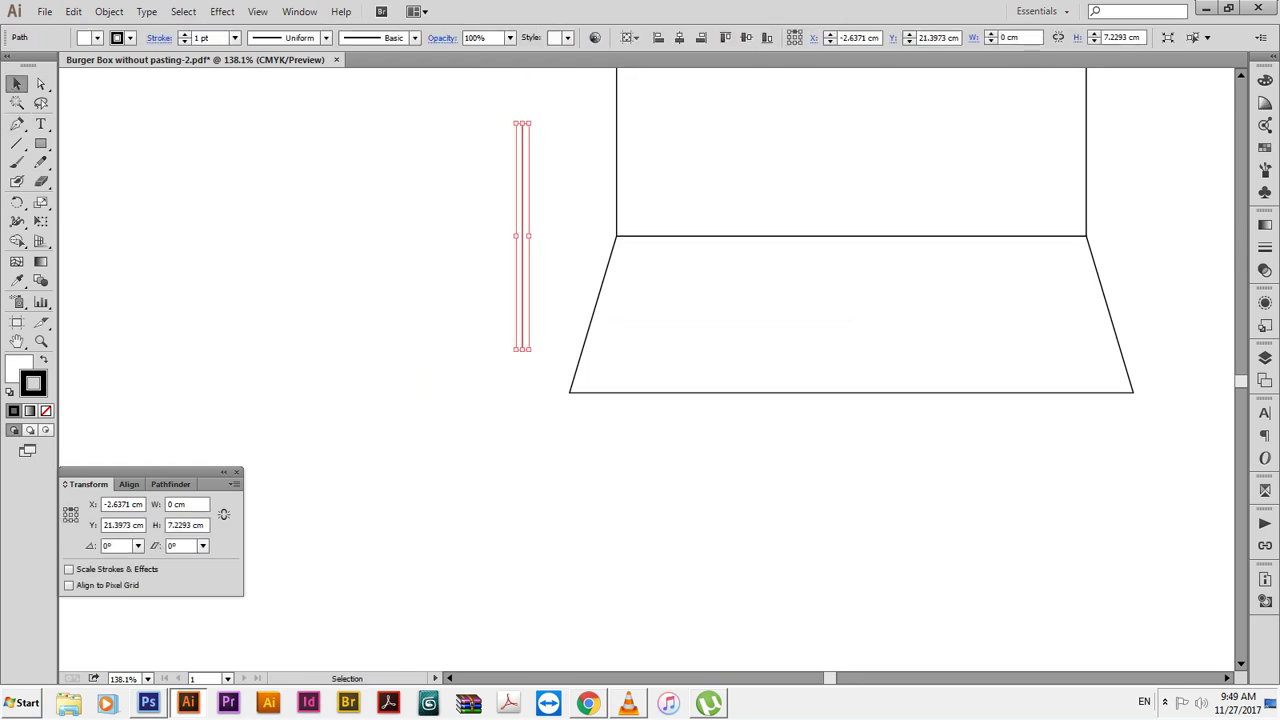
left_click(850, 314, "shift")
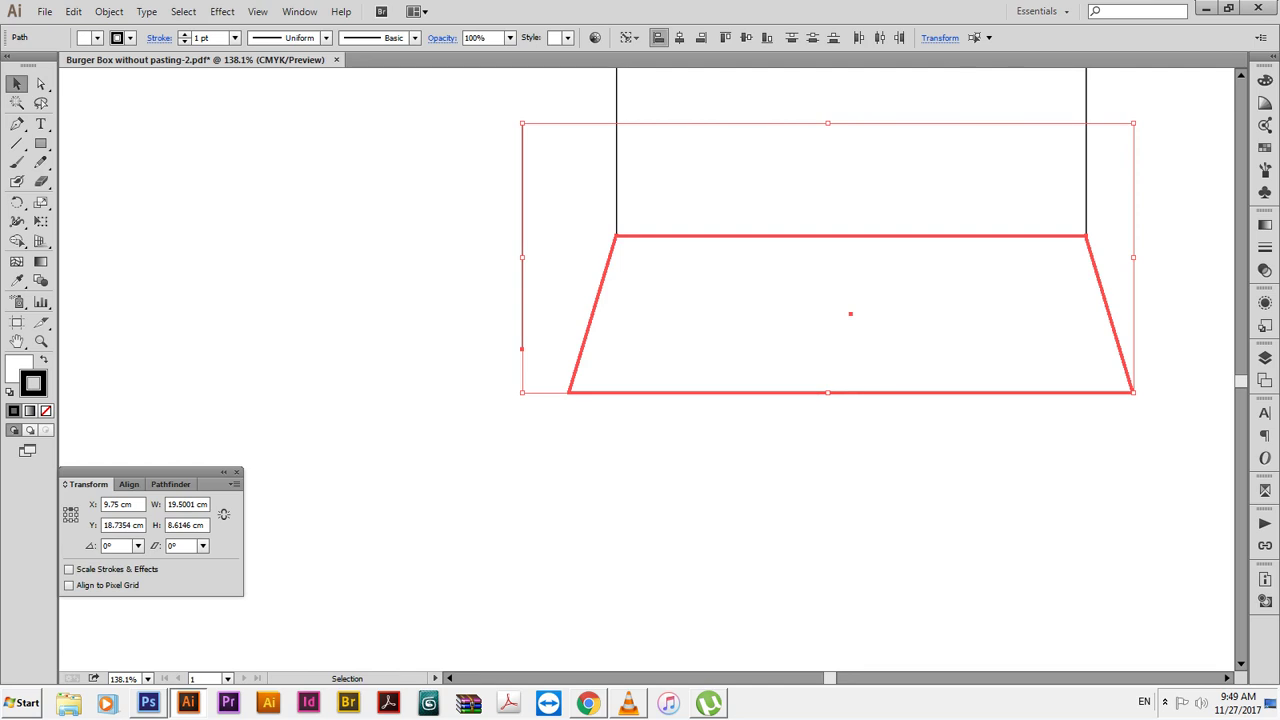
left_click(658, 38)
left_click(764, 38)
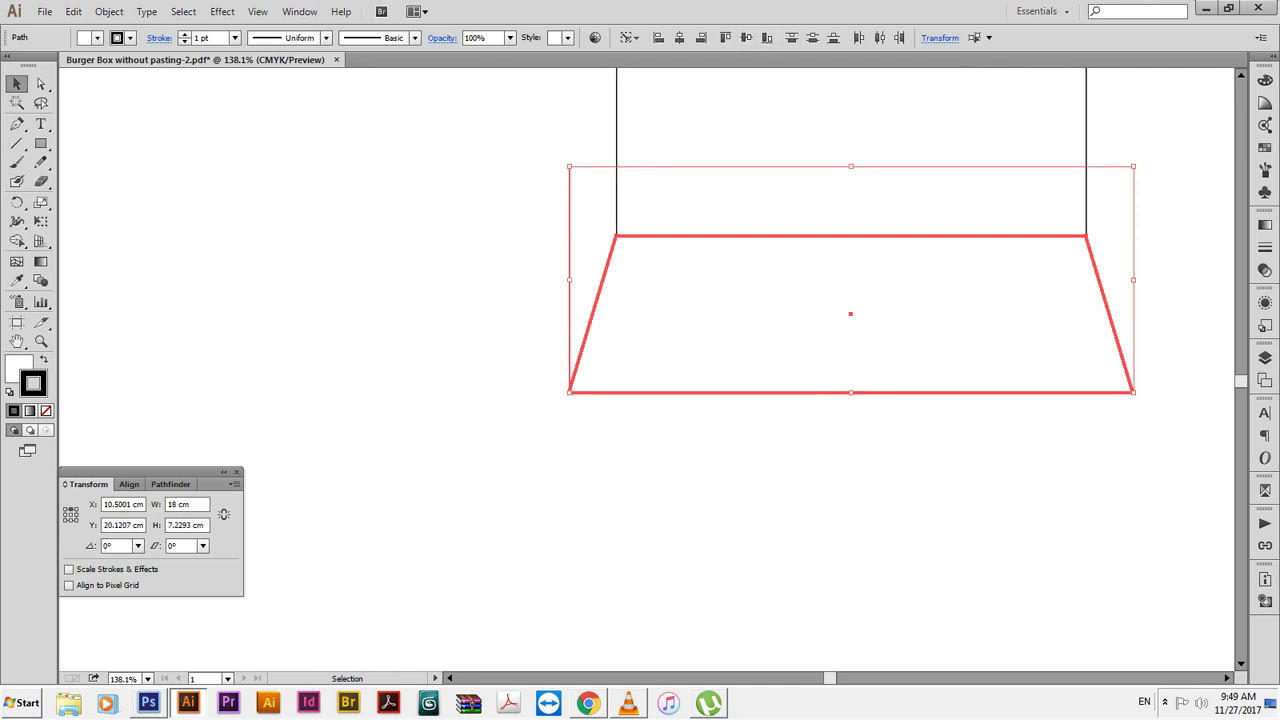
key("ctrl+shift+a")
left_click(569, 240)
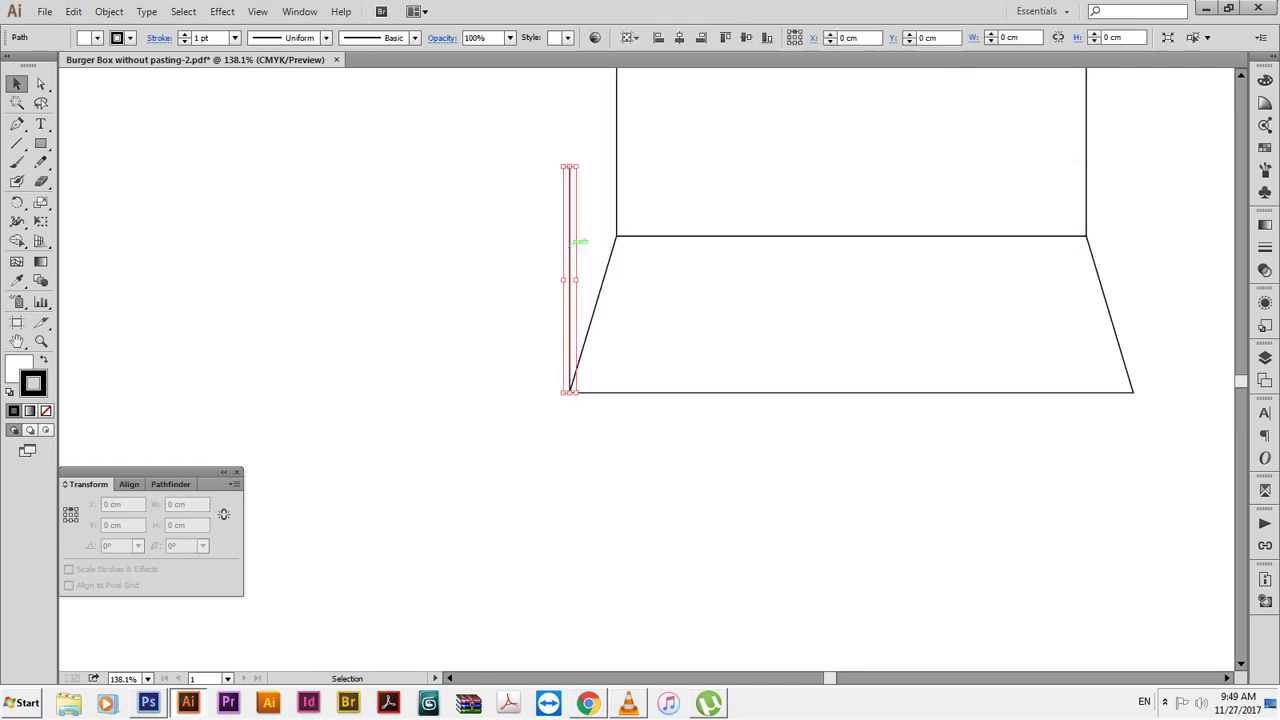
key("r")
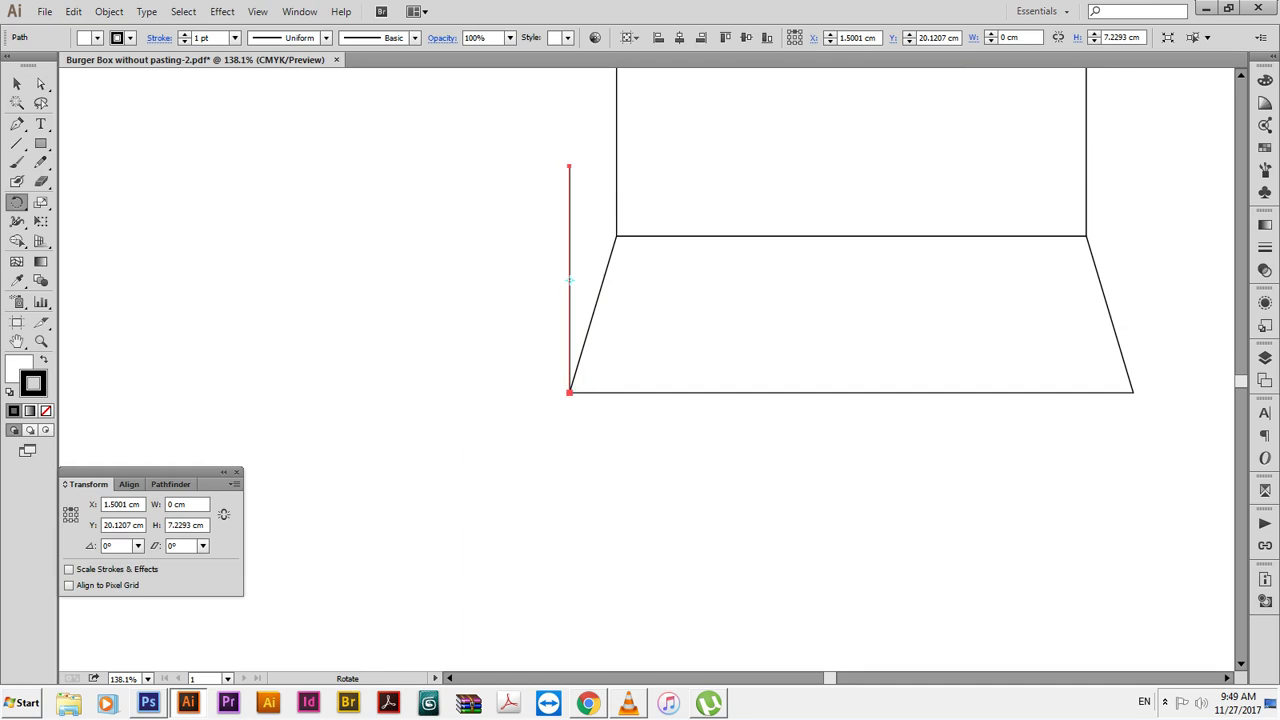
Rotate the line about its bottom end until it lies along the trapezoid's slanted left edge
left_click(569, 390)
left_click_drag(522, 190, 696, 279)
key("ctrl+y")
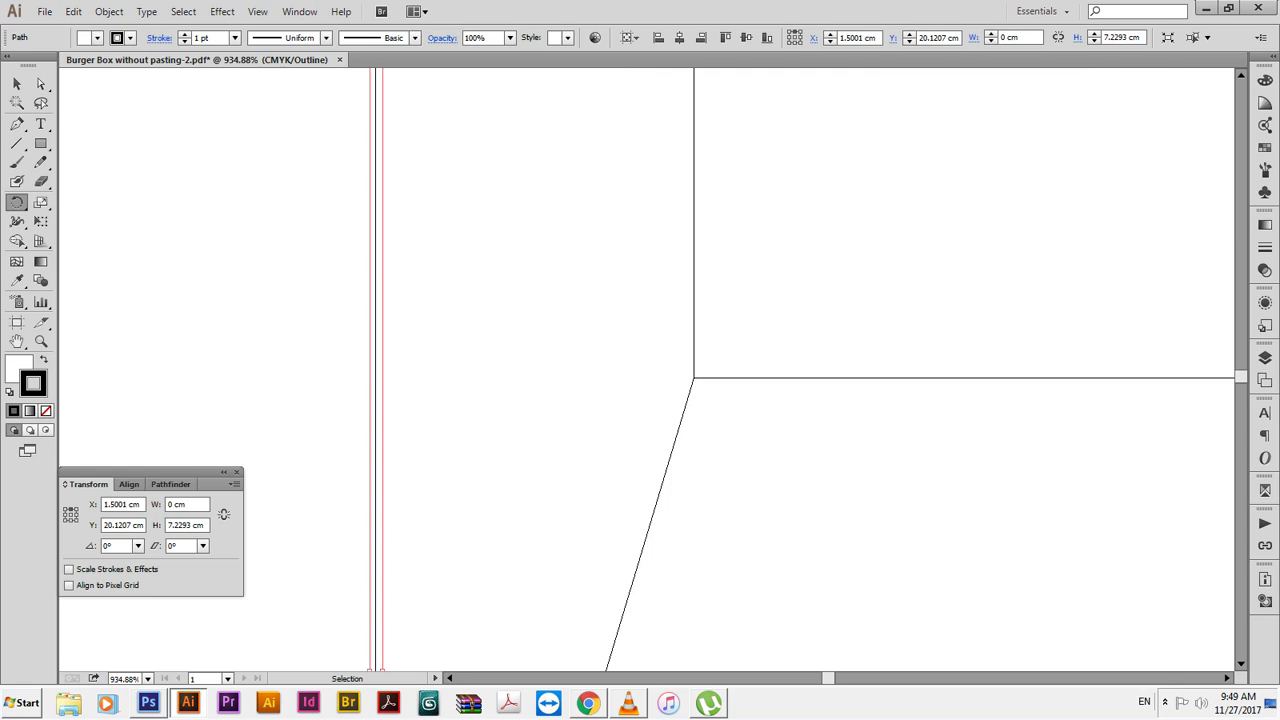
left_click_drag(354, 306, 786, 434)
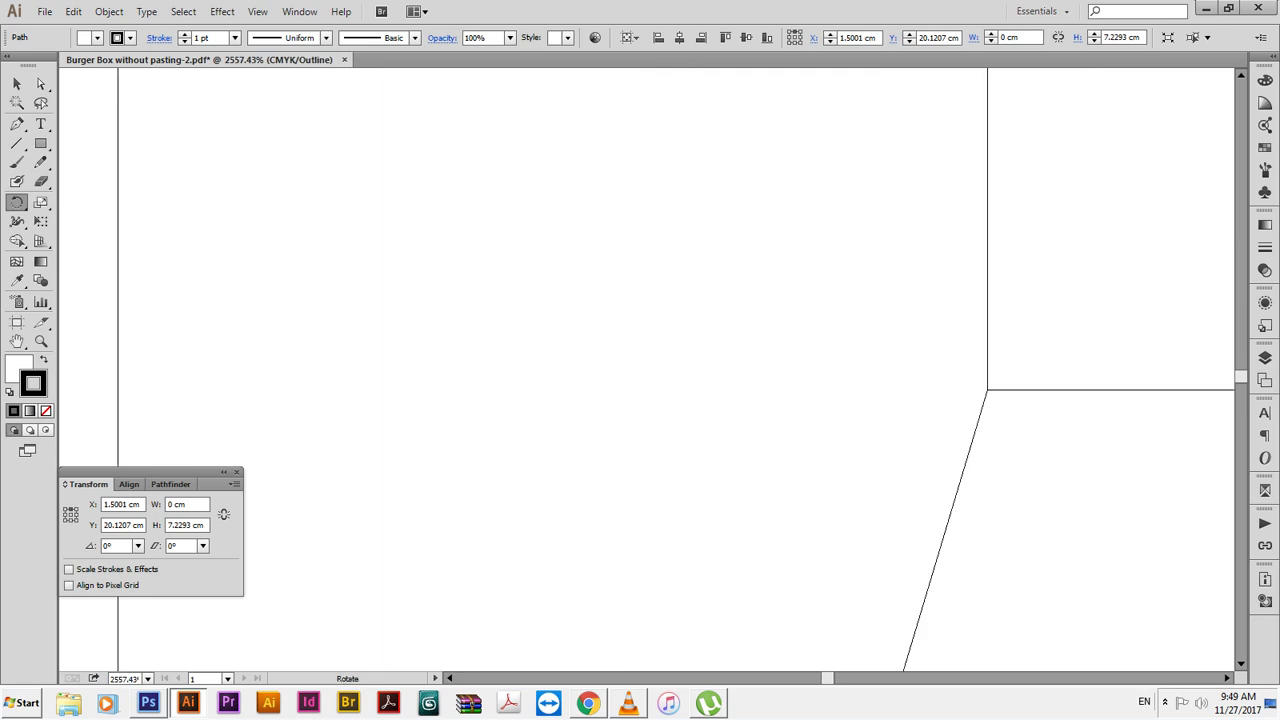
left_click_drag(700, 260, 1022, 427)
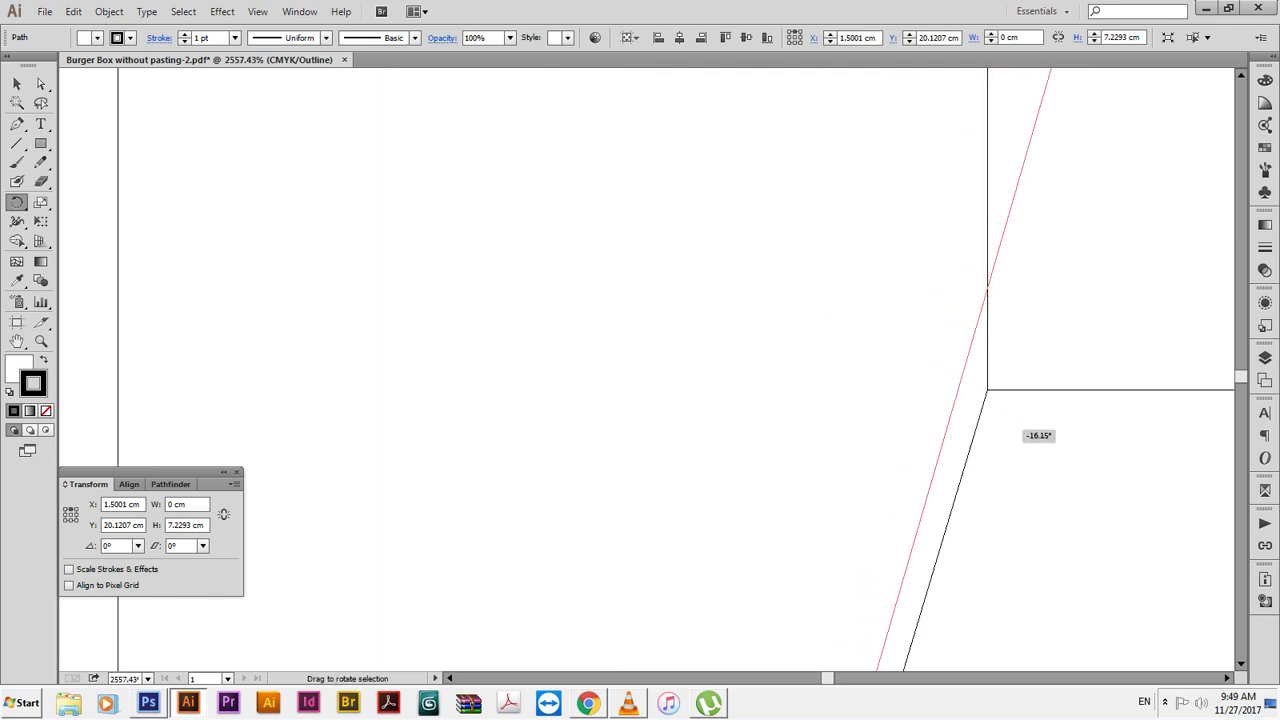
left_click_drag(1022, 427, 1057, 411)
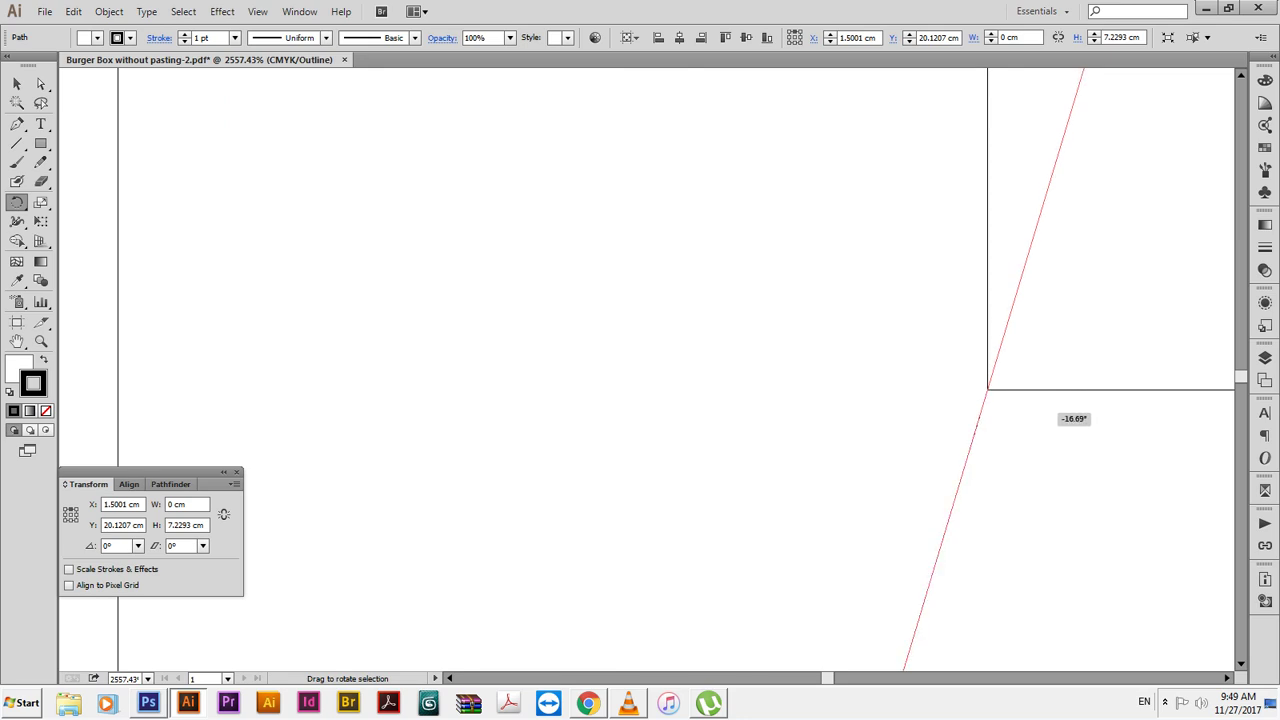
left_click_drag(1057, 411, 1057, 411)
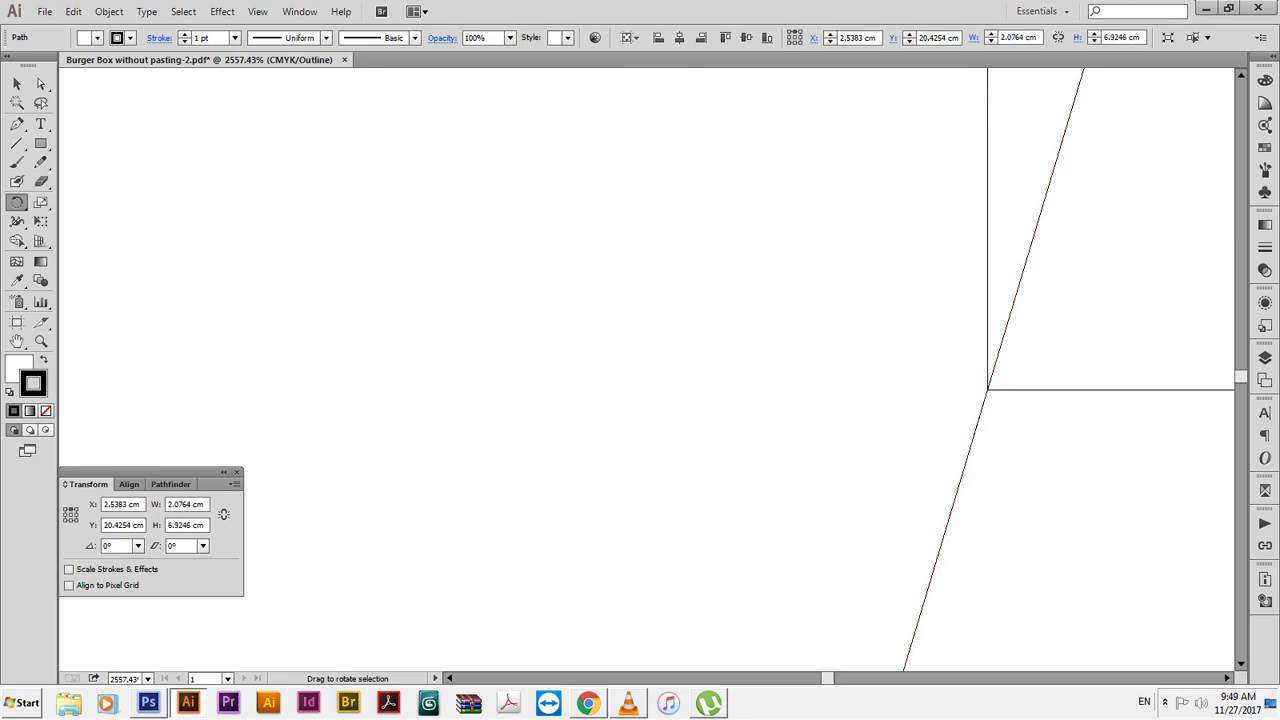
key("ctrl+minus")
key("ctrl+minus")
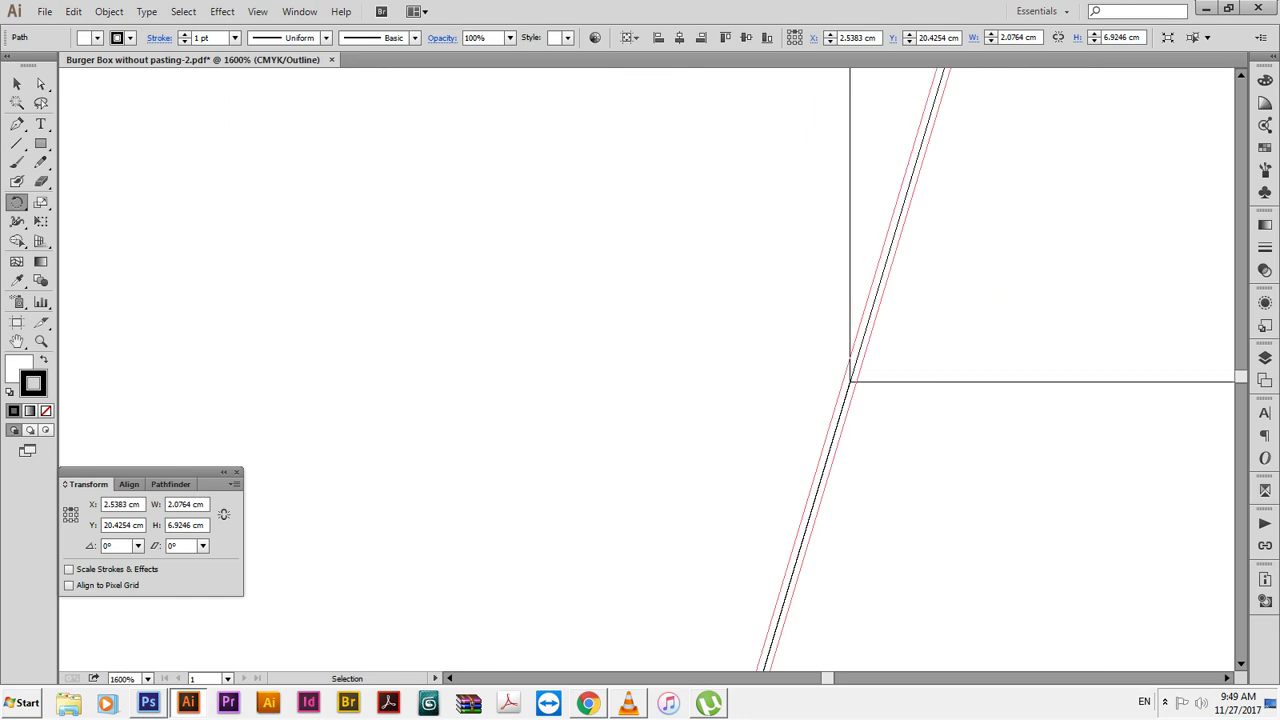
key("ctrl+minus")
key("ctrl+minus")
key("ctrl+minus")
key("ctrl+minus")
key("ctrl+minus")
key("ctrl+minus")
key("ctrl+minus")
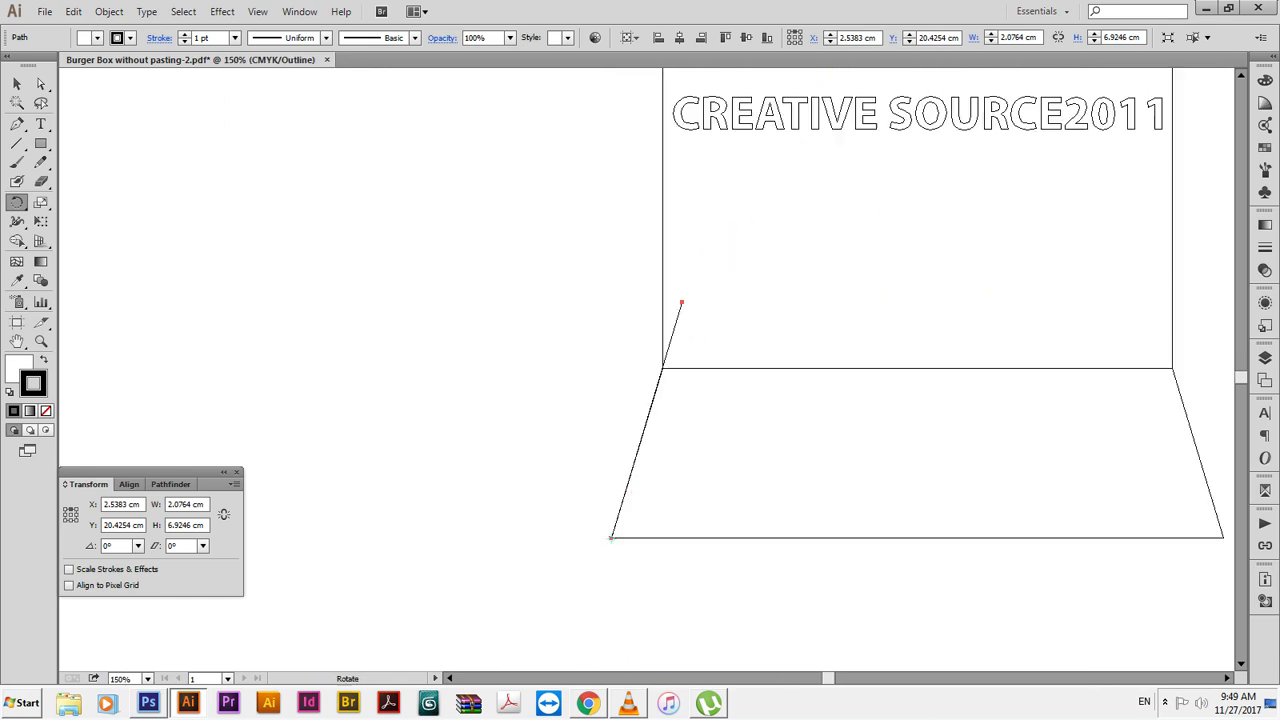
Copy the -16.69° angle from the Rotate dialog and cancel it
key("Return")
right_click(1075, 397)
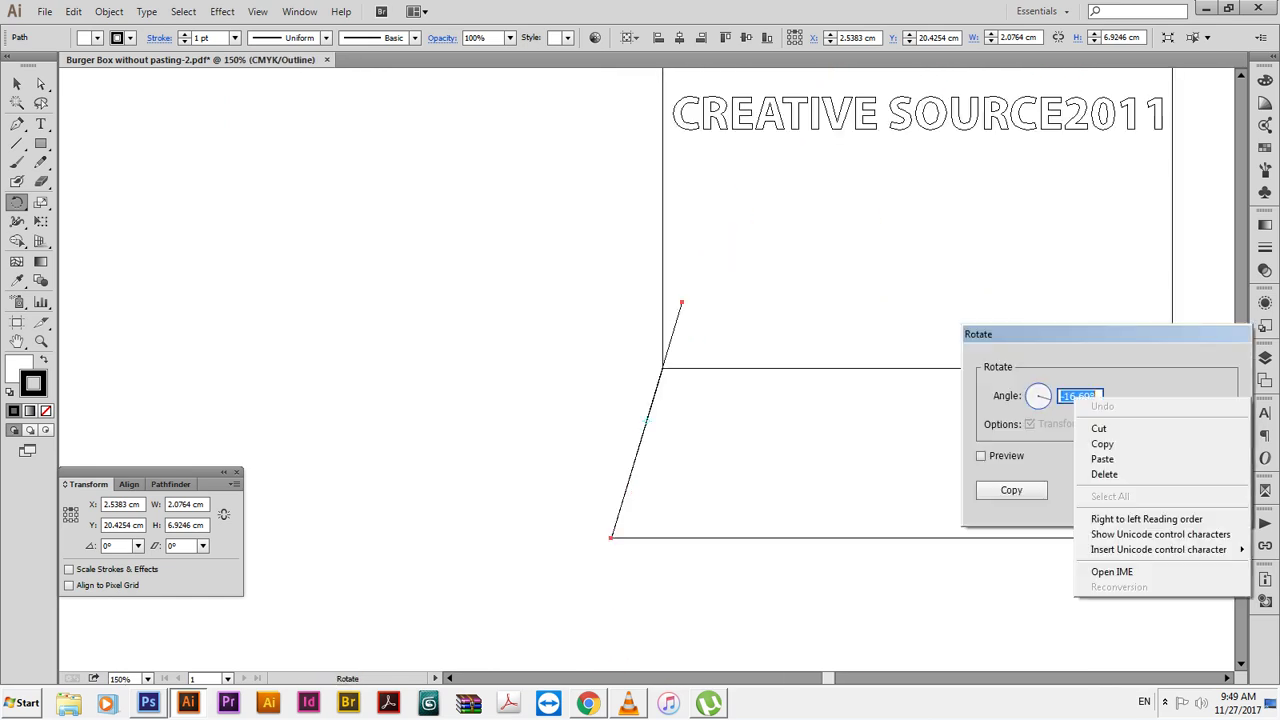
left_click(1102, 443)
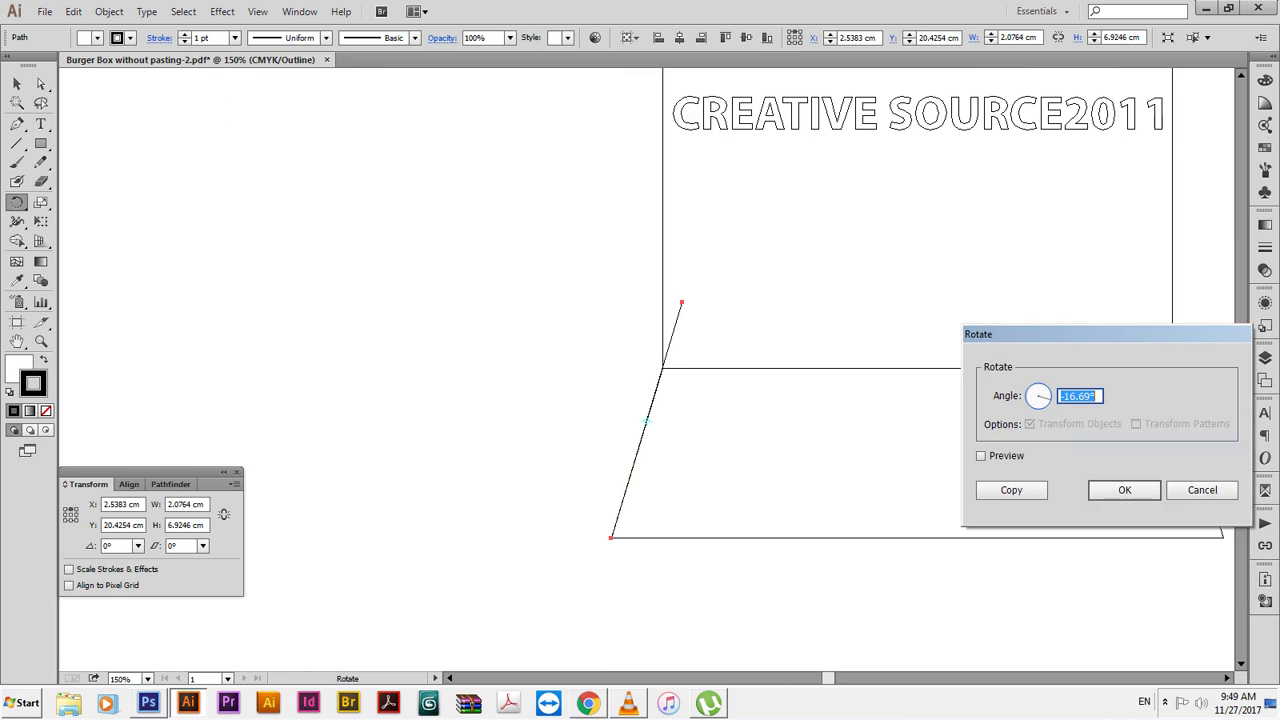
left_click(1202, 490)
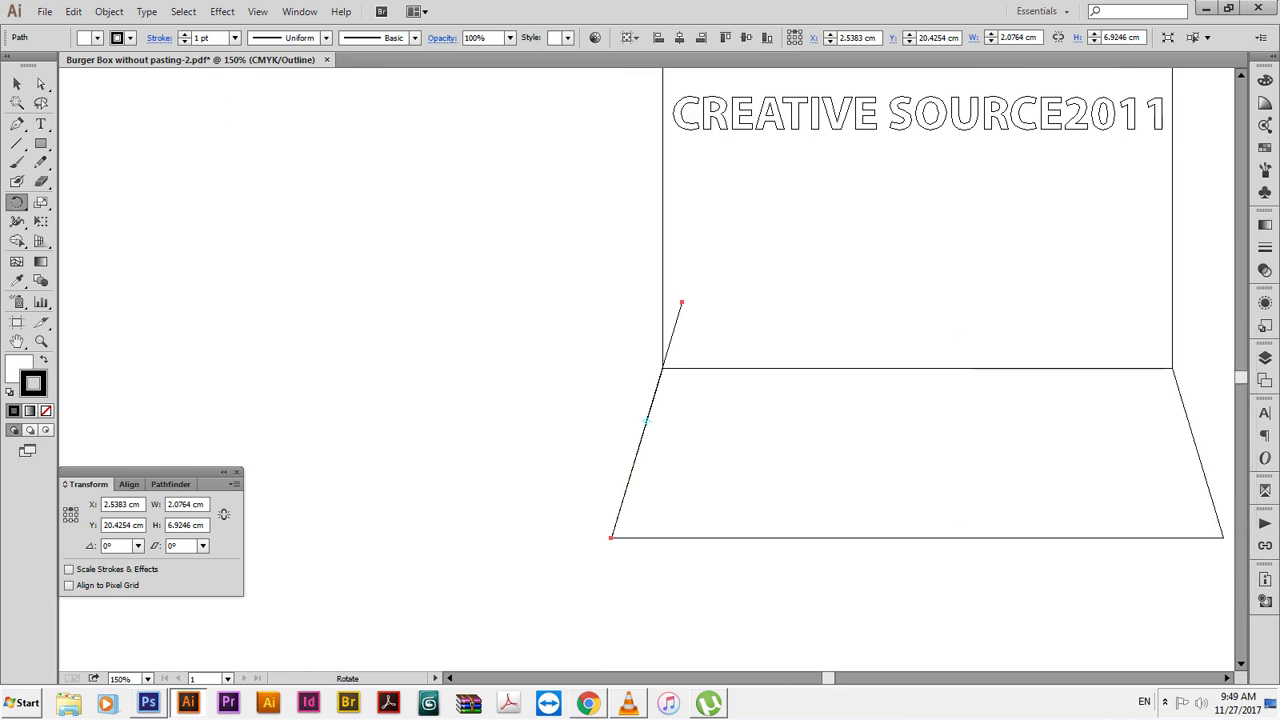
Return to Preview and move the pasted -16.69° angle text left of the box
key("v")
key("ctrl+shift+a")
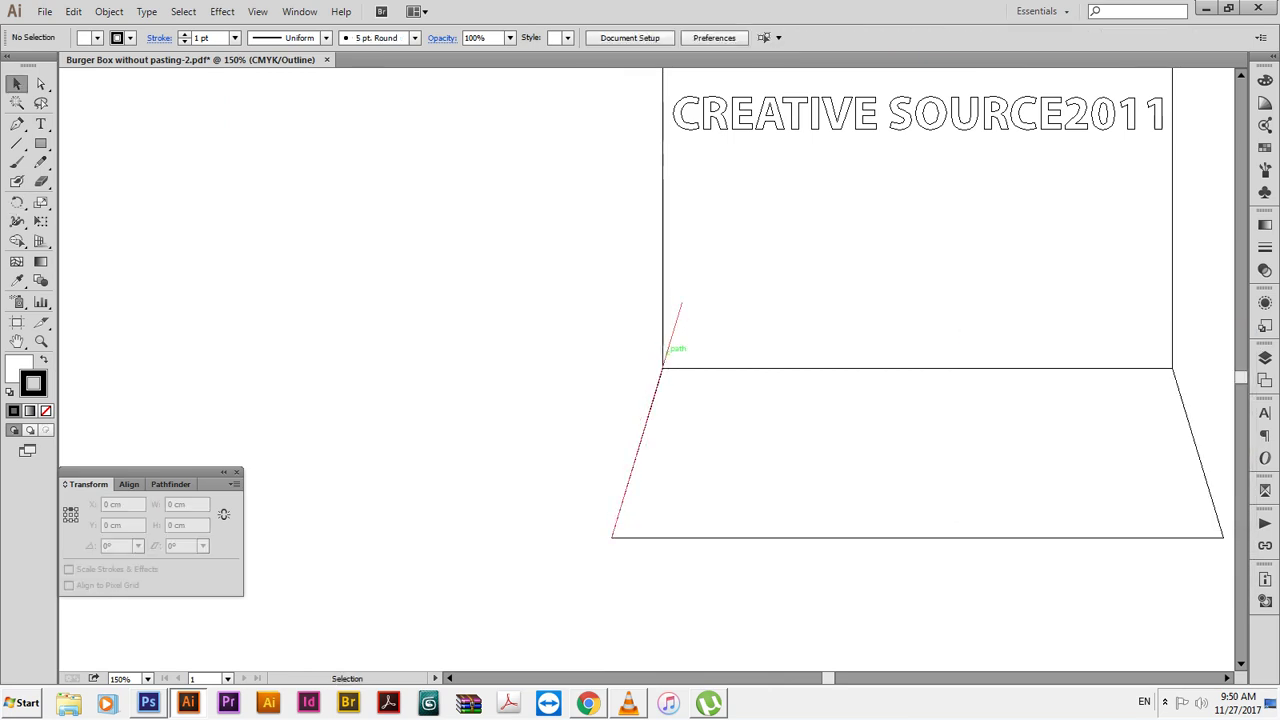
left_click(665, 348)
key("ctrl+shift+a")
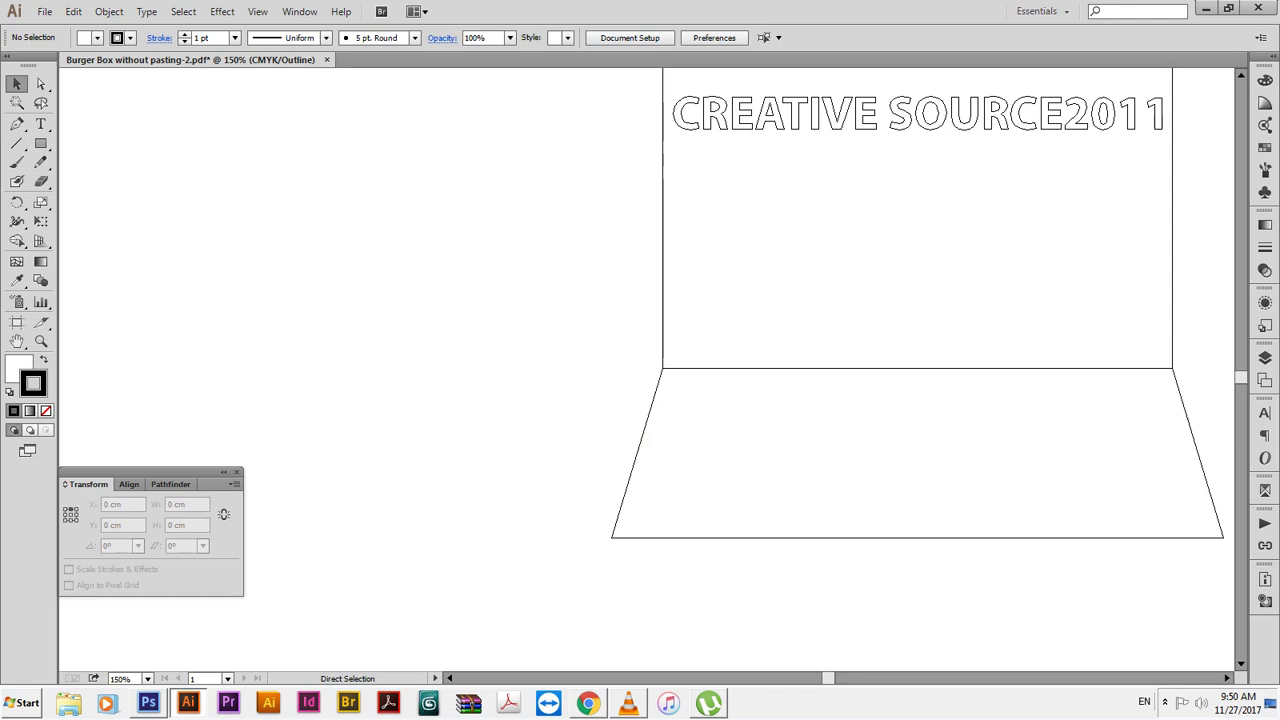
key("ctrl+y")
left_click(650, 370)
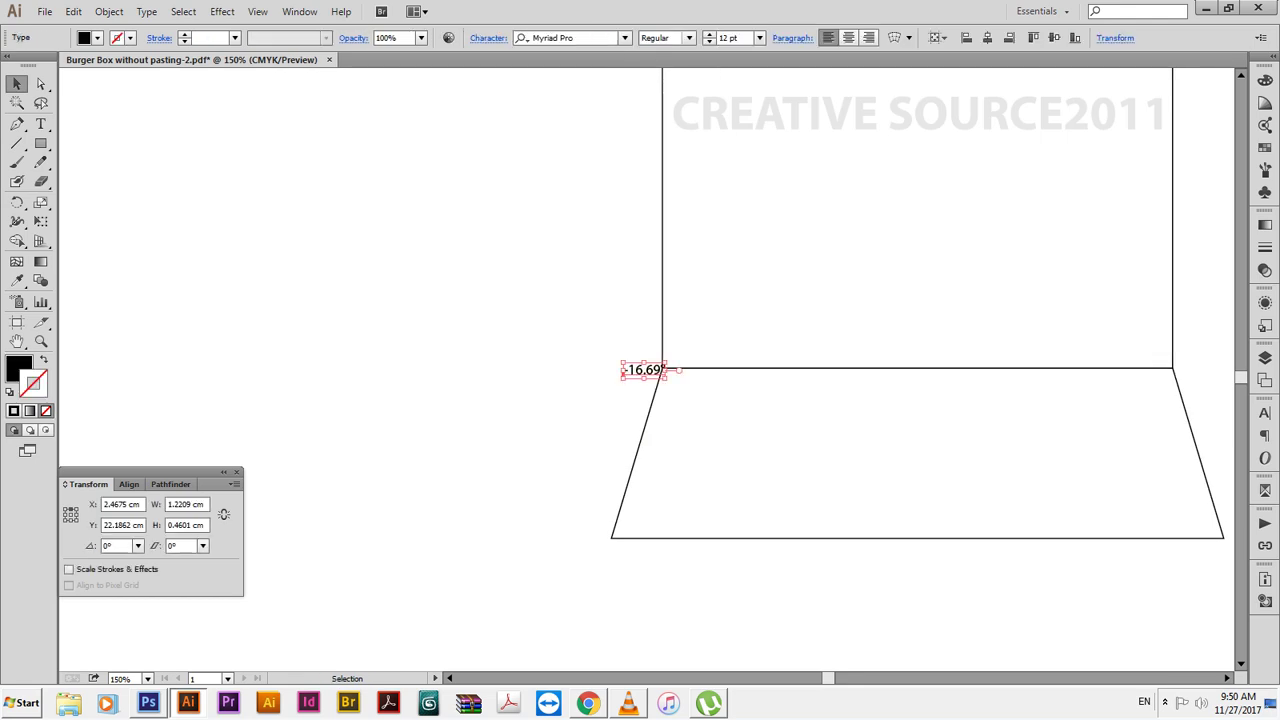
mouse_move(650, 370)
left_mouse_down()
mouse_move(354, 346)
mouse_move(498, 334)
left_mouse_up()
Edit the label to read 'Angle of the Line 16.69°'
left_click_drag(265, 222, 709, 455)
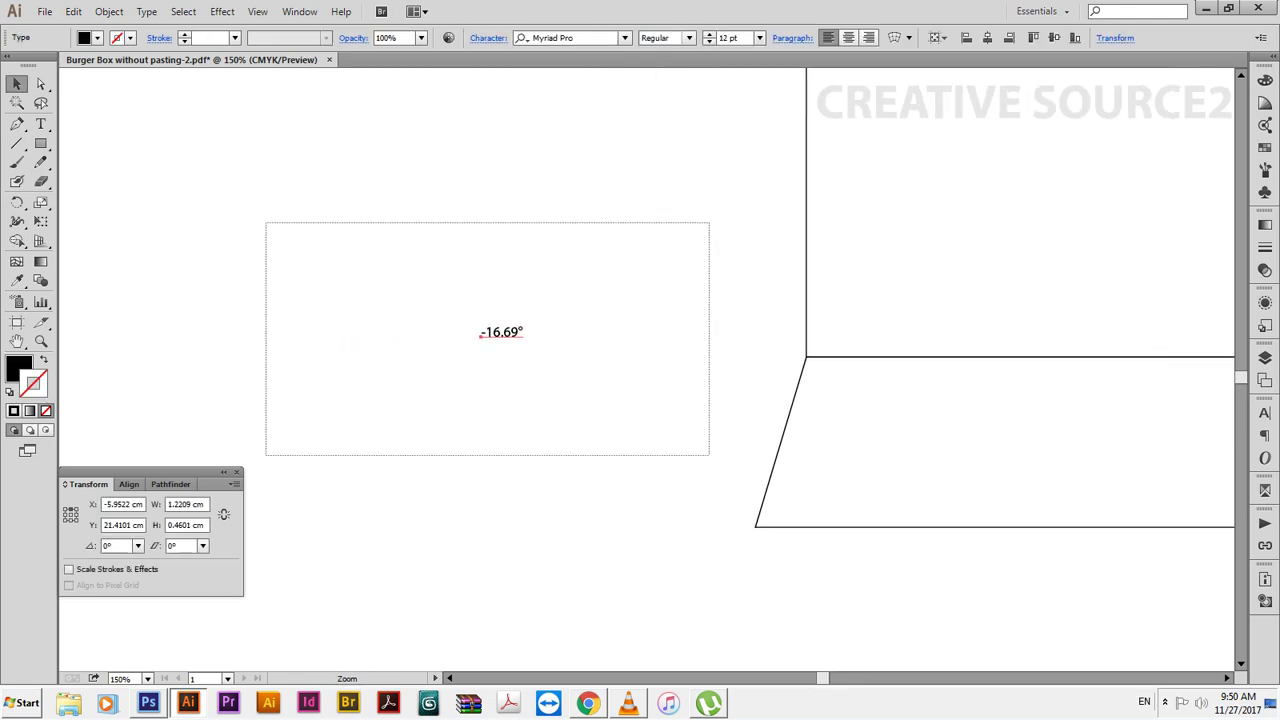
key("t")
left_click_drag(631, 355, 645, 355)
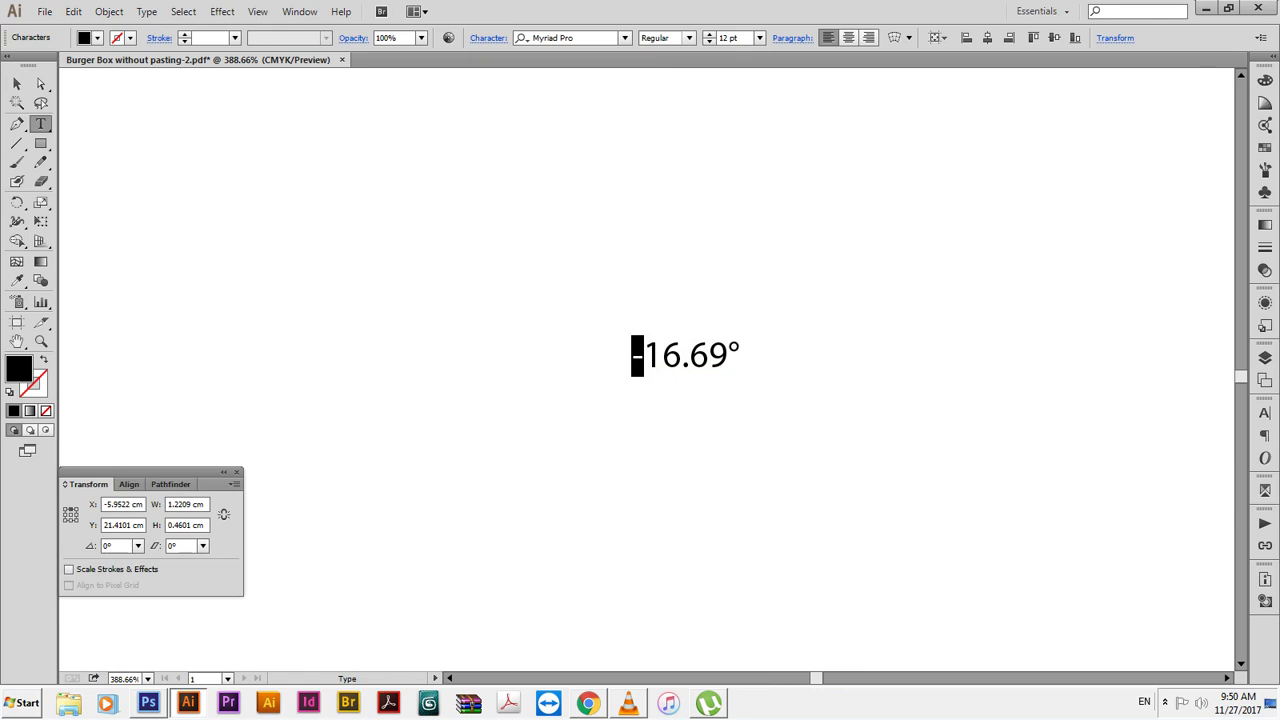
type("Angle ")
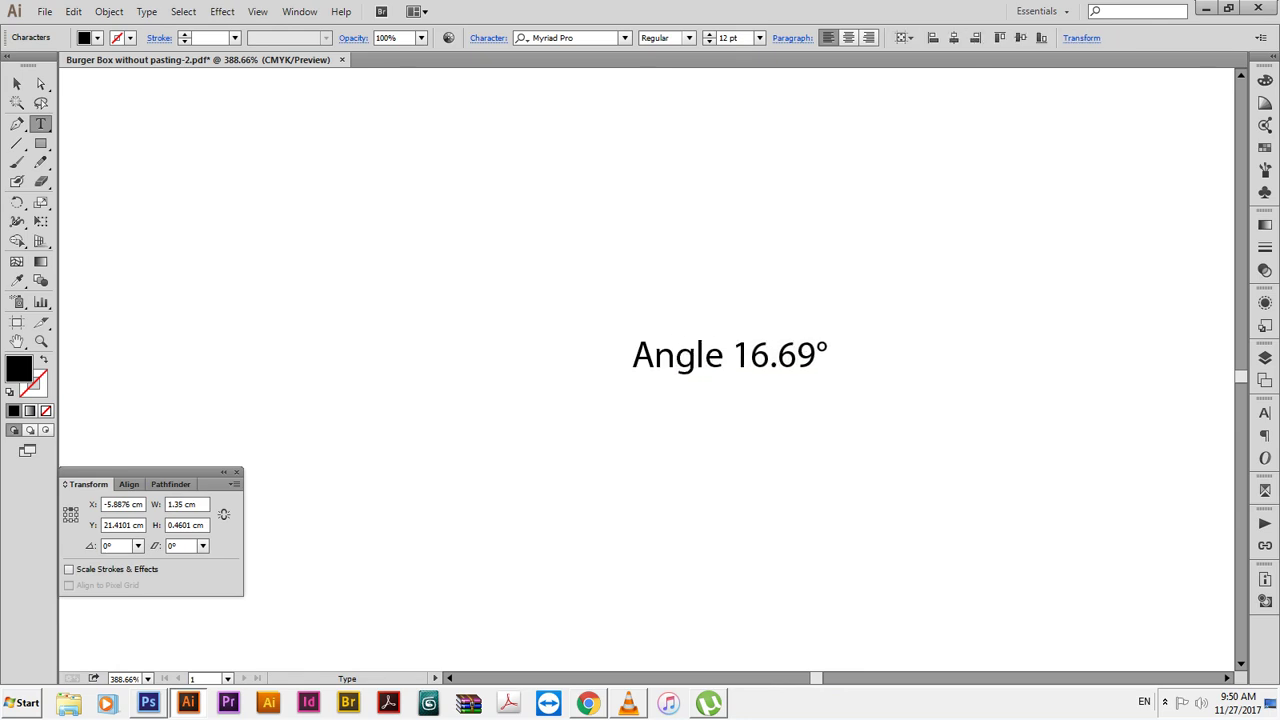
type("of the Li")
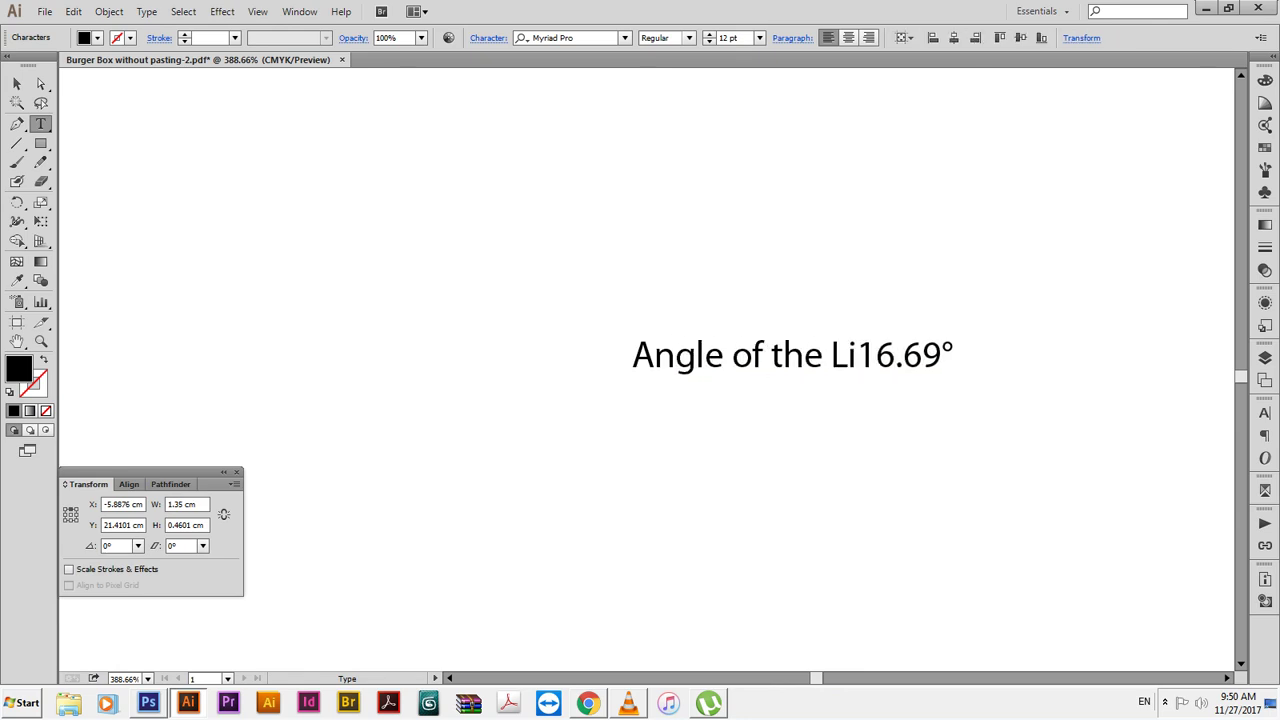
type("ne")
key("Escape")
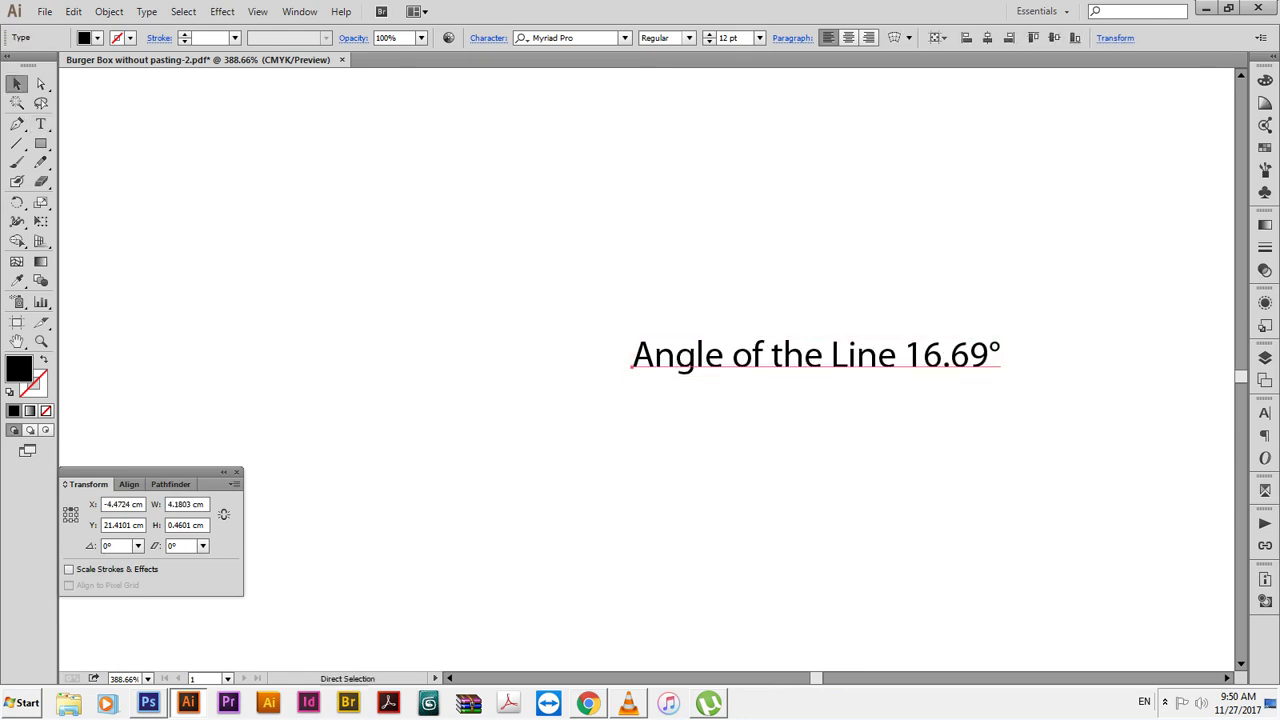
Move the angle label further down-left and select the trapezoid
key("ctrl+1")
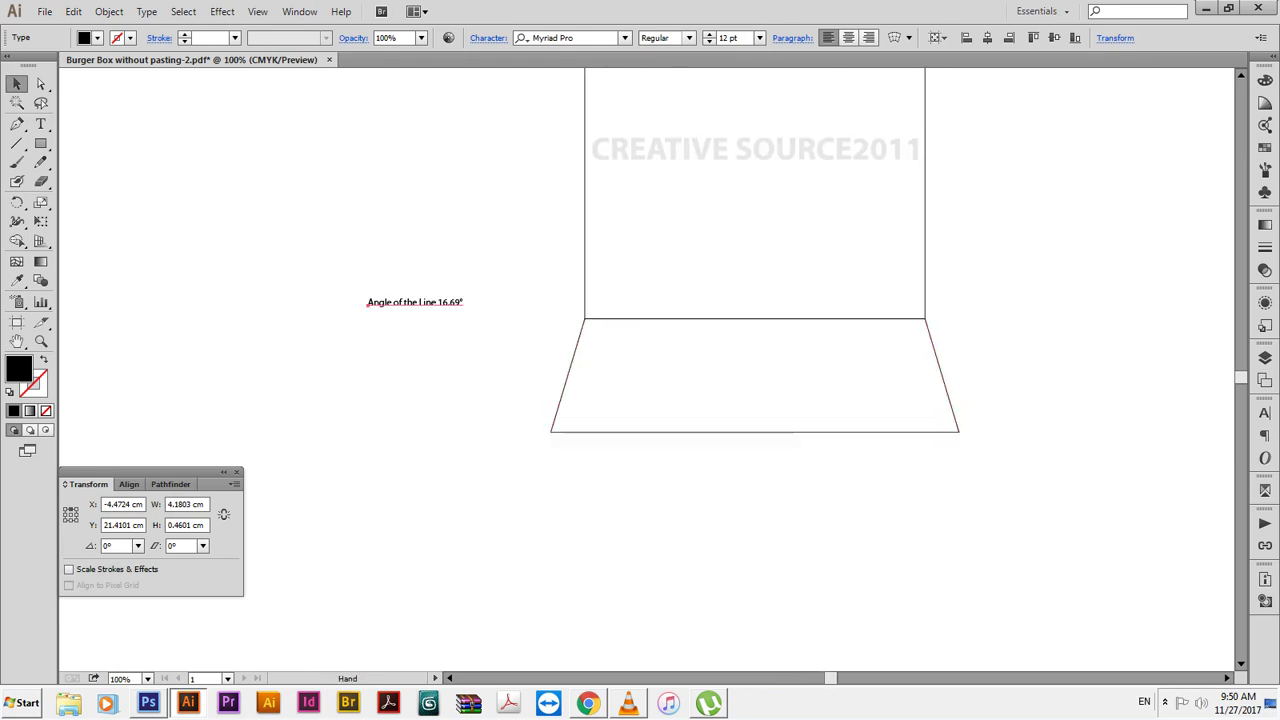
key("ctrl+shift+a")
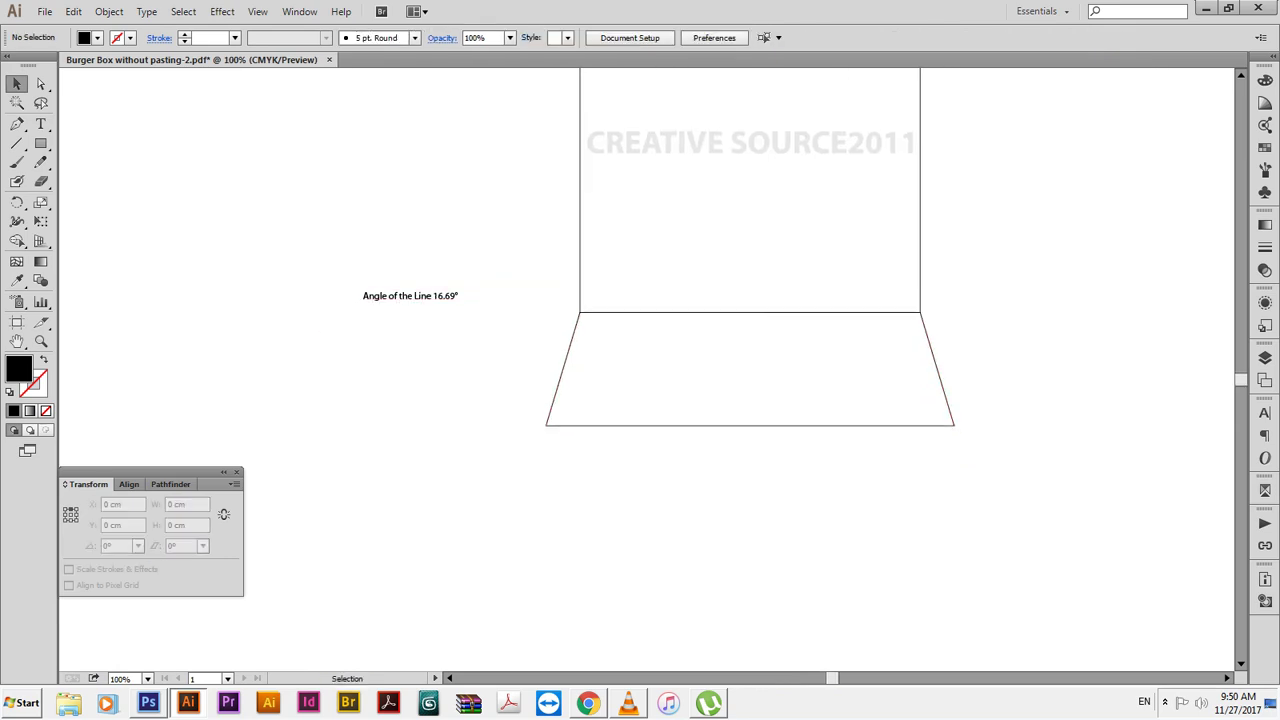
left_click_drag(410, 296, 335, 358)
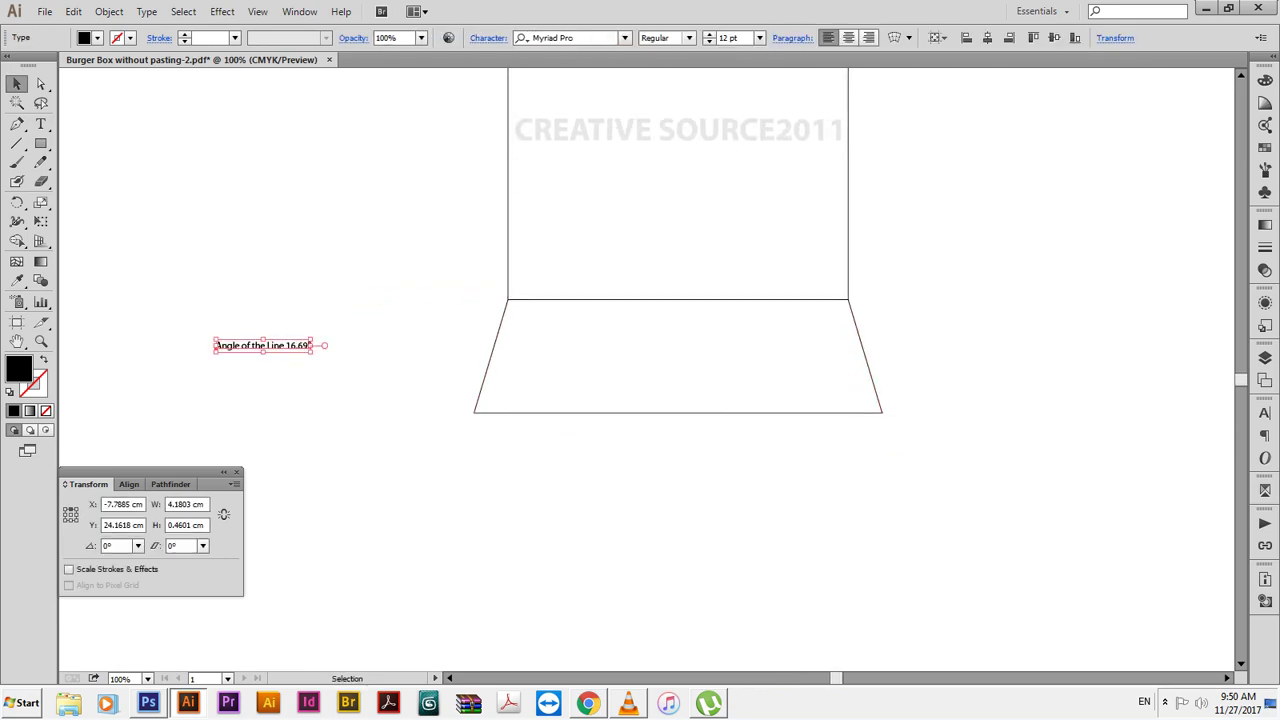
left_click(757, 357)
Replace the trapezoid with a fresh 15 × 5 cm copy of the square, 15 cm below
key("ctrl+shift+a")
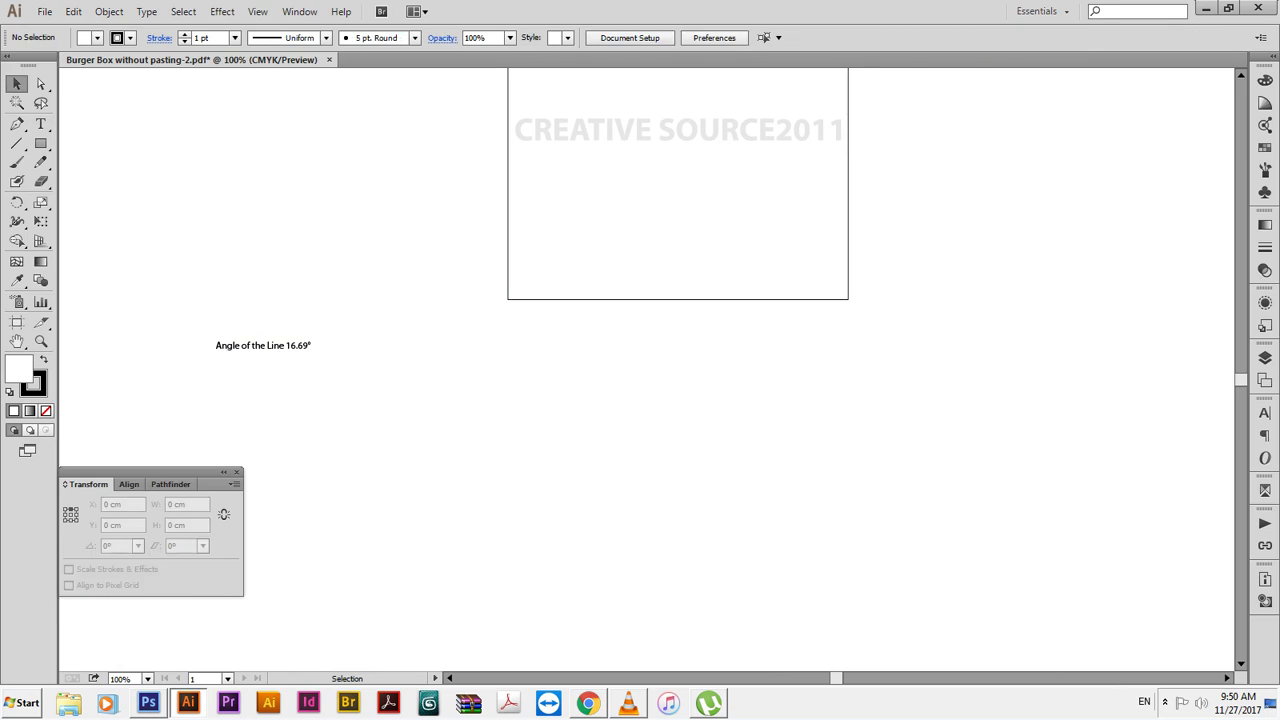
left_click(848, 220)
key("Return")
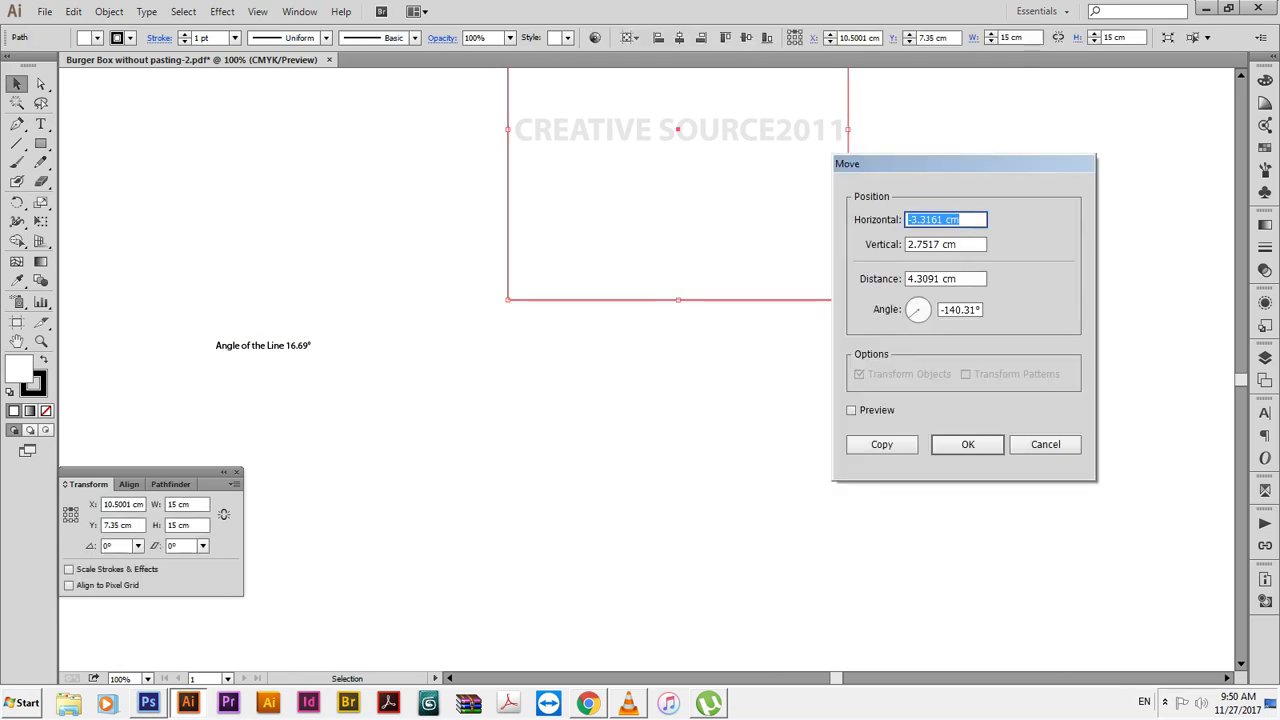
type("0")
key("Tab")
type("15")
key("alt+c")
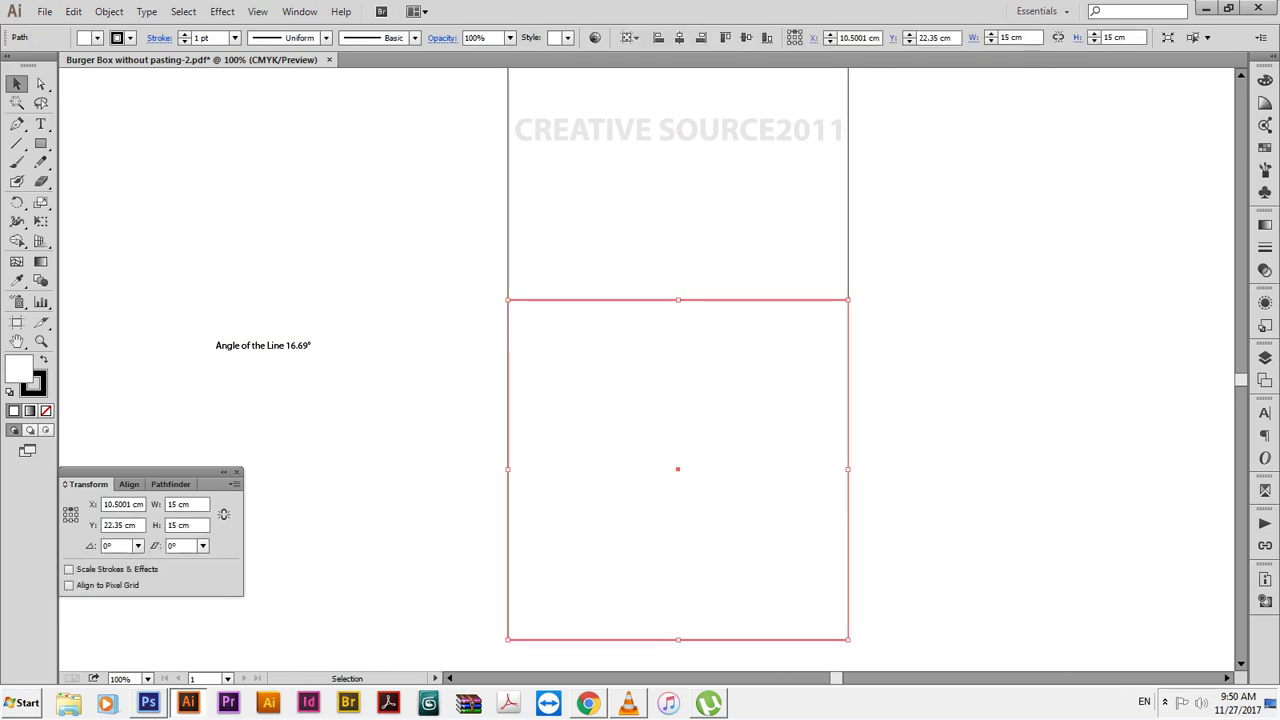
left_click(186, 525)
type("5")
key("Tab")
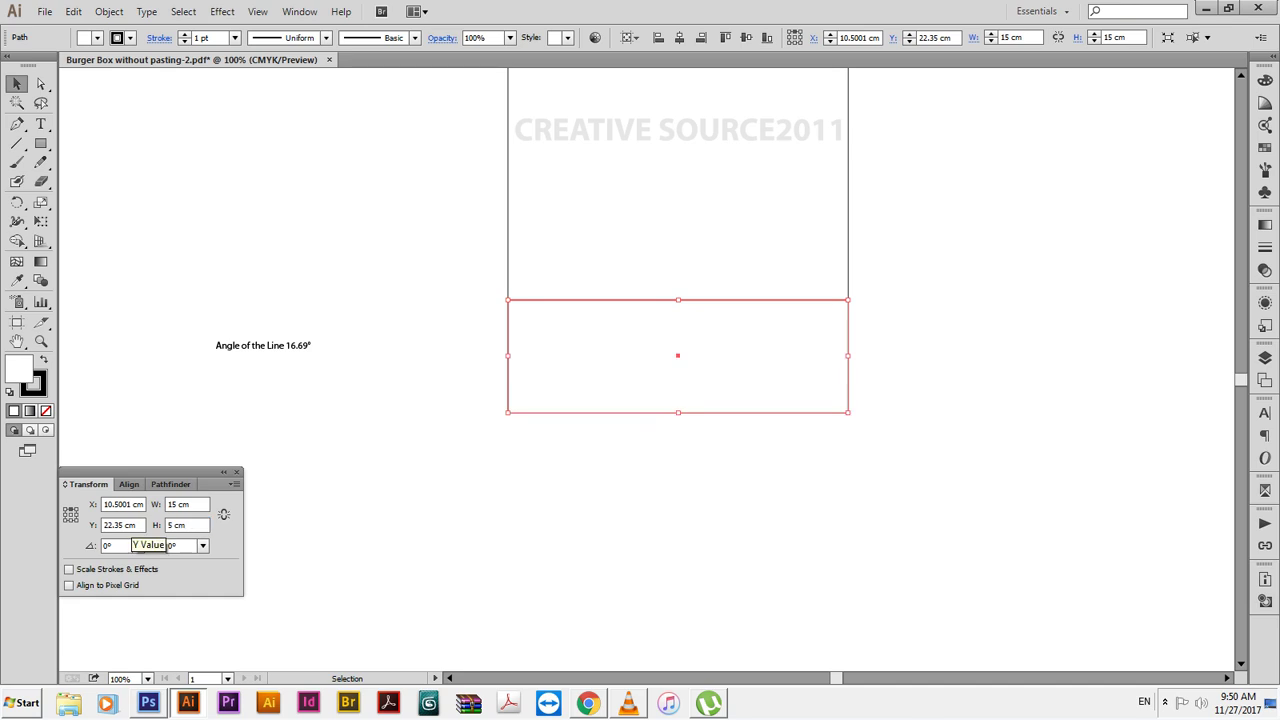
key("ctrl+shift+a")
Draw a new vertical line and rotate it by 16.69°
key("p")
left_click(449, 271)
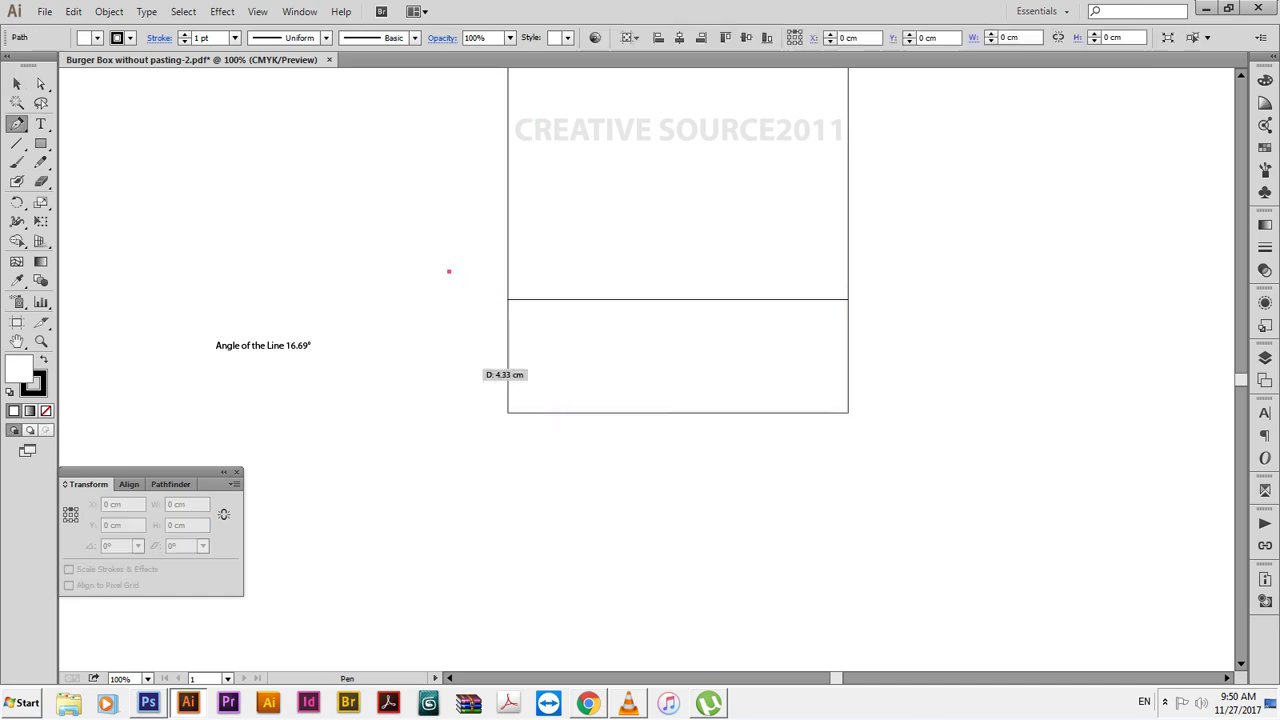
left_click(449, 518)
key("v")
key("r")
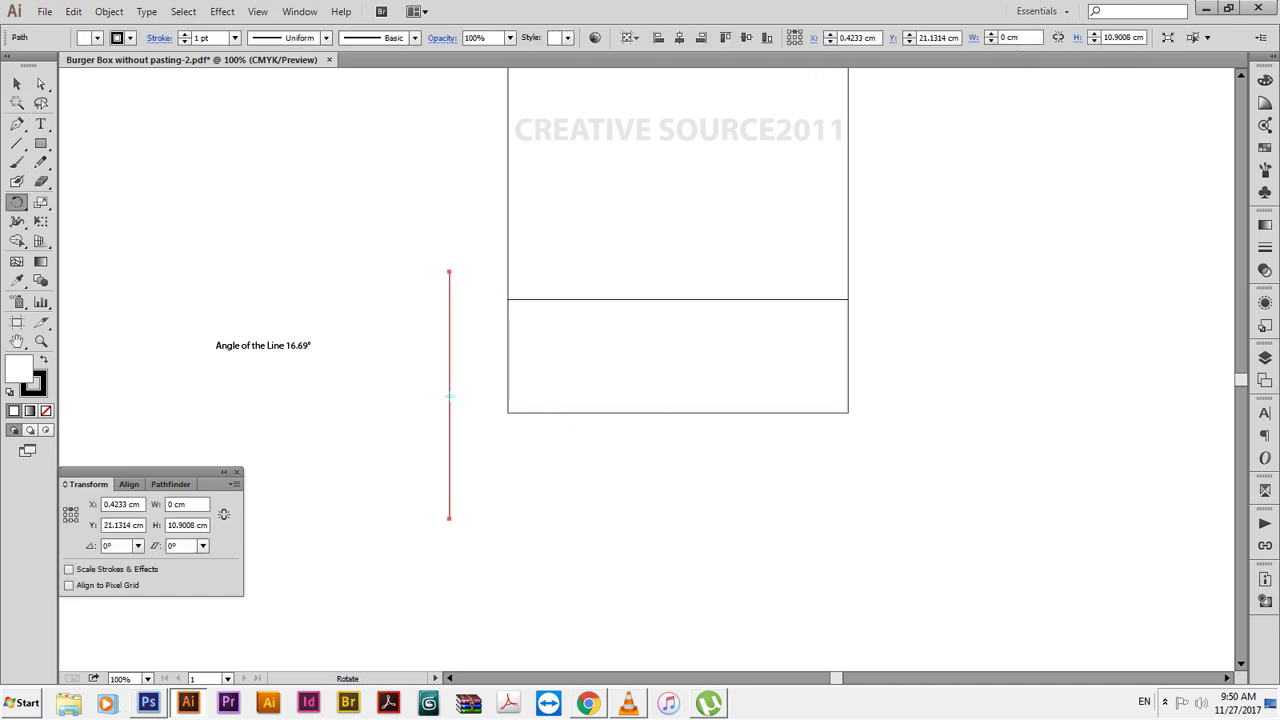
key("Return")
key("Return")
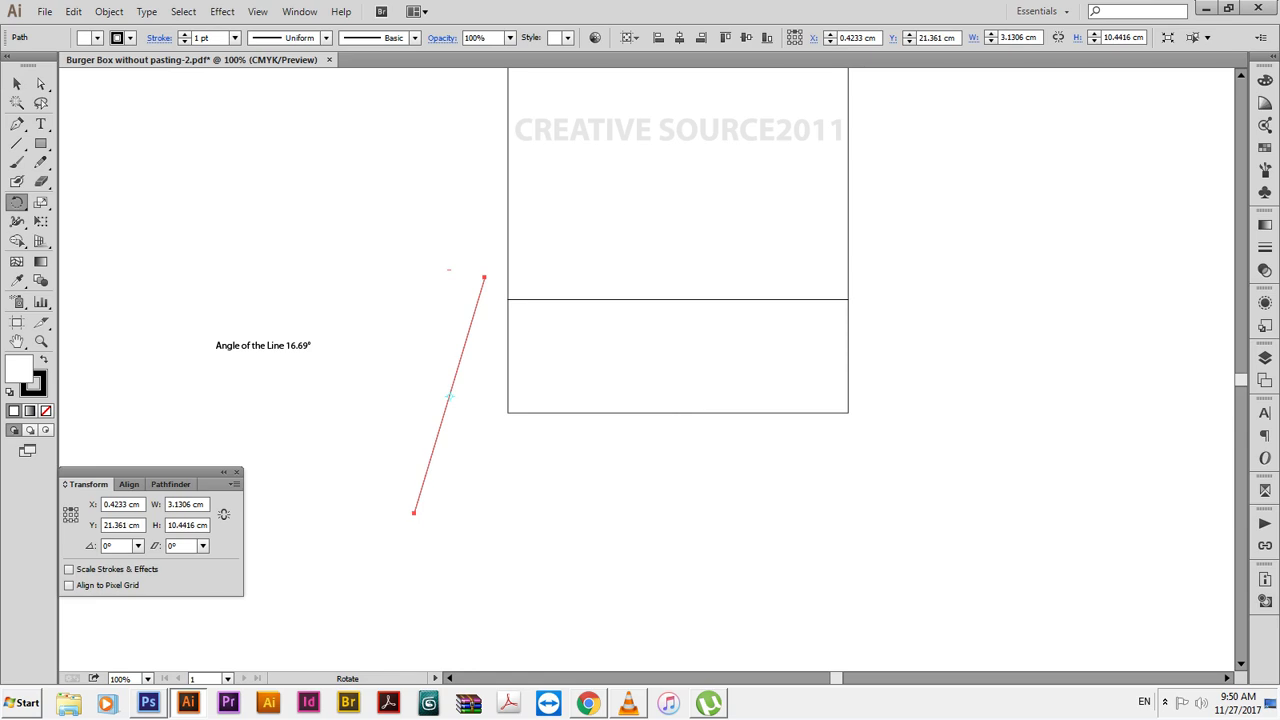
key("v")
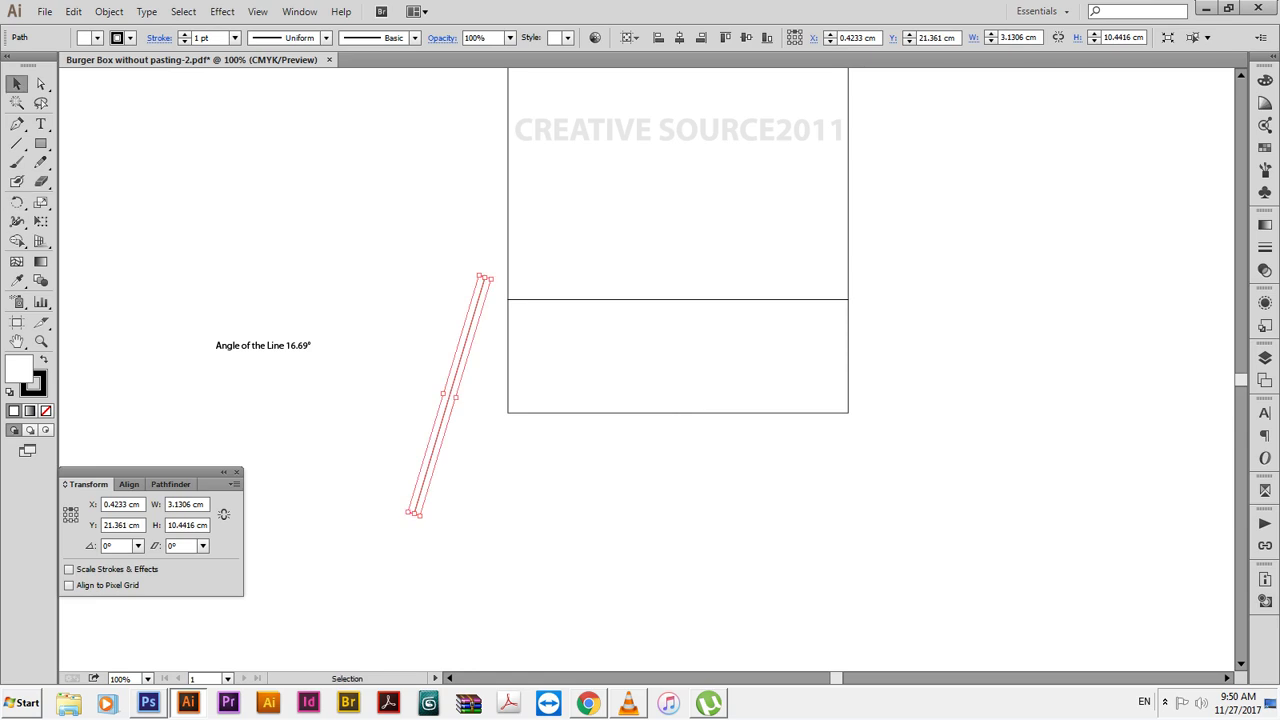
Align the slanted line's left and top to the lower rectangle, then shift it left
left_click_drag(405, 382, 592, 411)
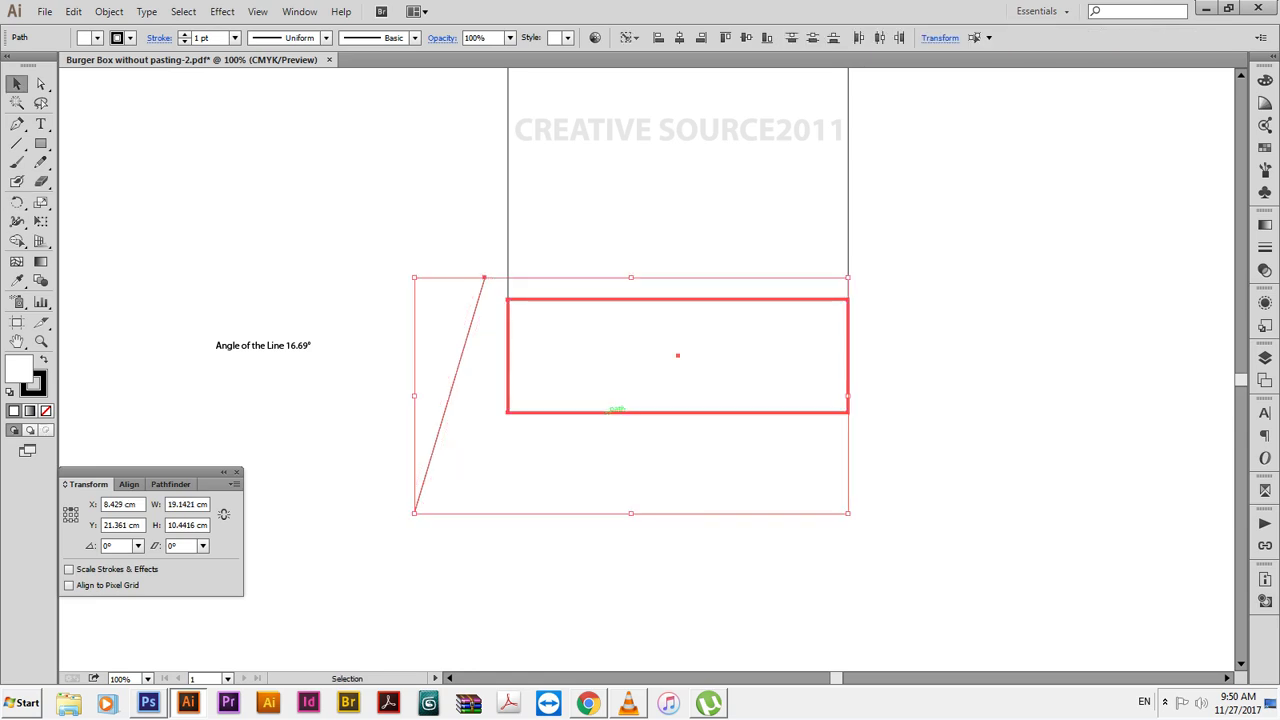
left_click(658, 37)
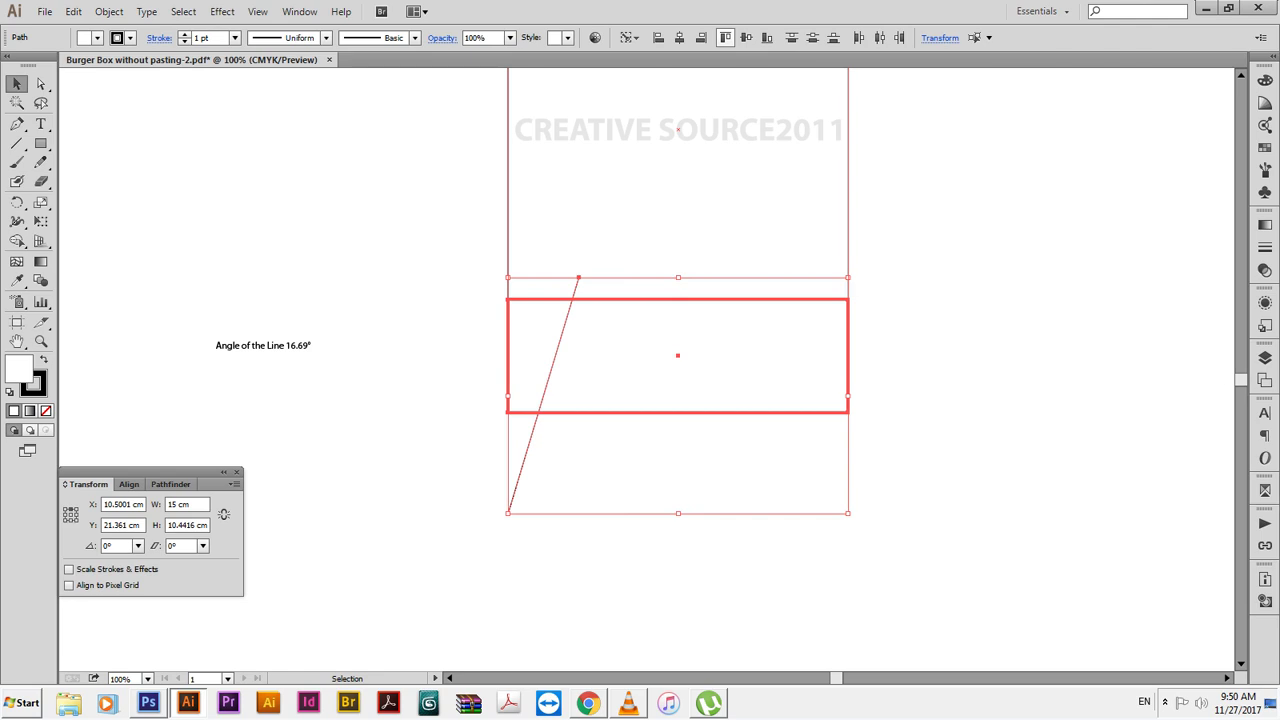
left_click(725, 38)
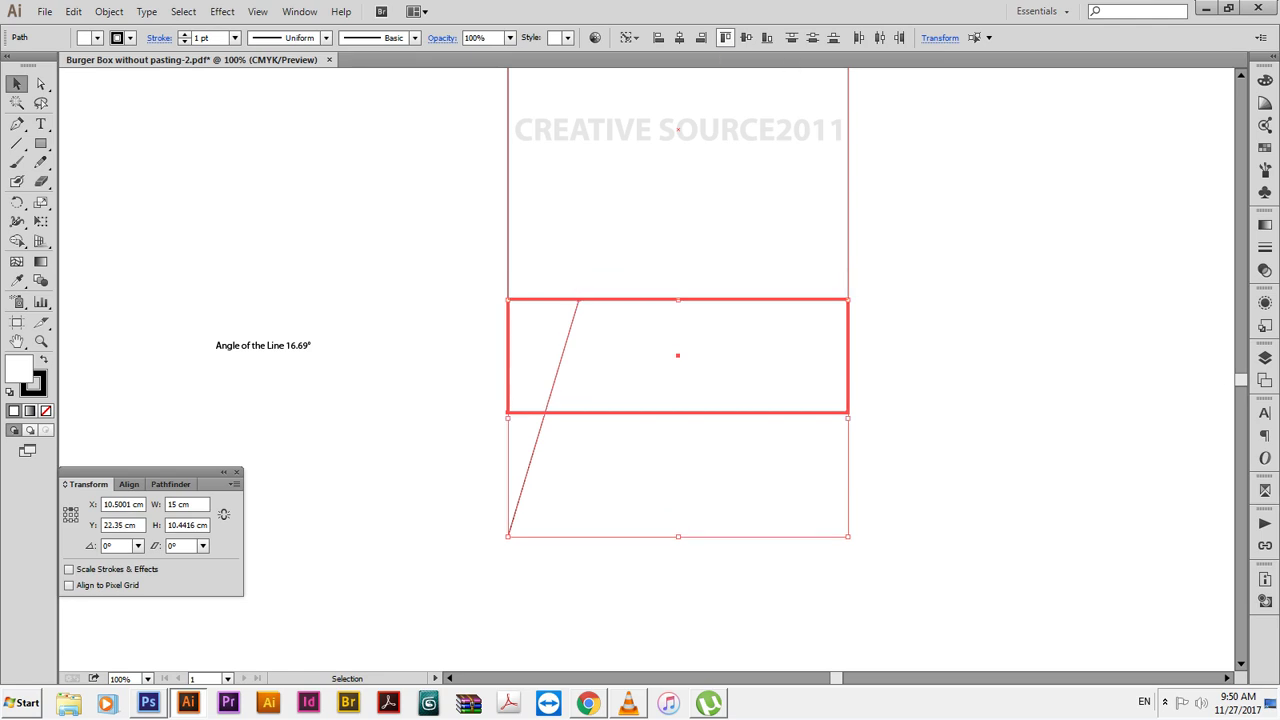
left_click(627, 464)
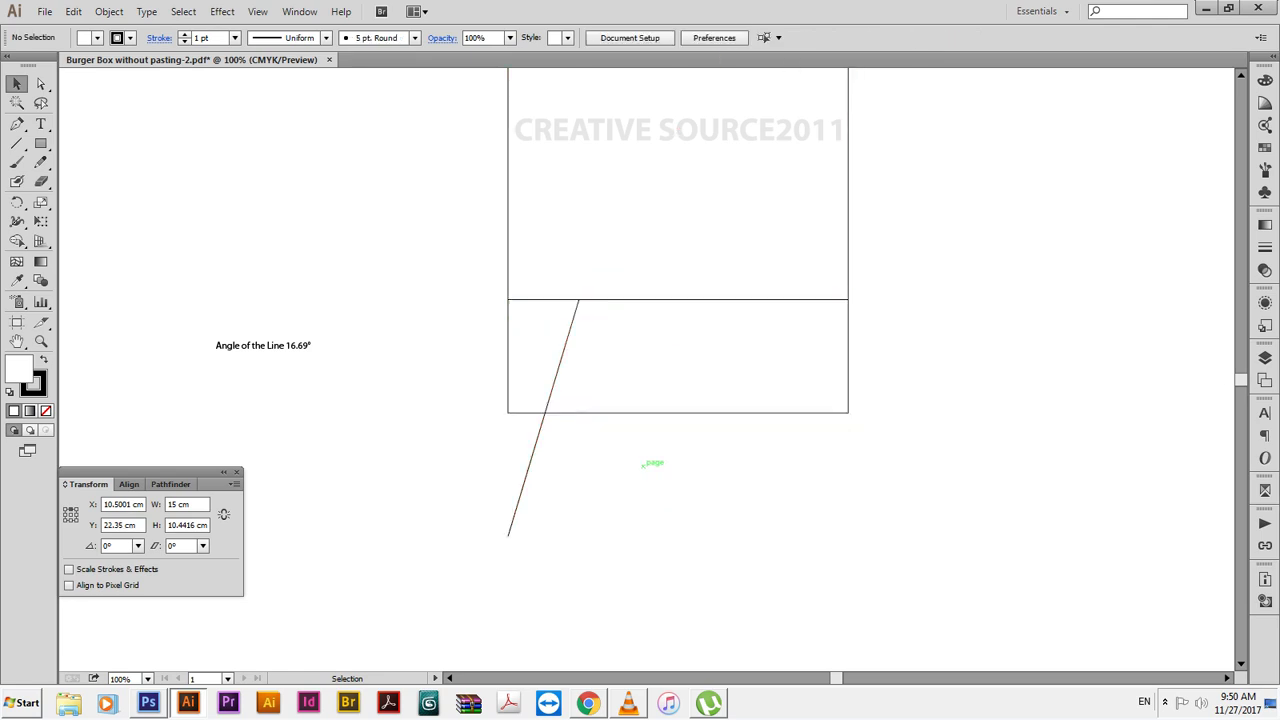
mouse_move(544, 418)
left_mouse_down()
mouse_move(428, 419)
mouse_move(446, 419)
left_mouse_up()
Align the slanted line to the square's left edge, using the square as key object
left_click(509, 254, "shift")
left_click(509, 254)
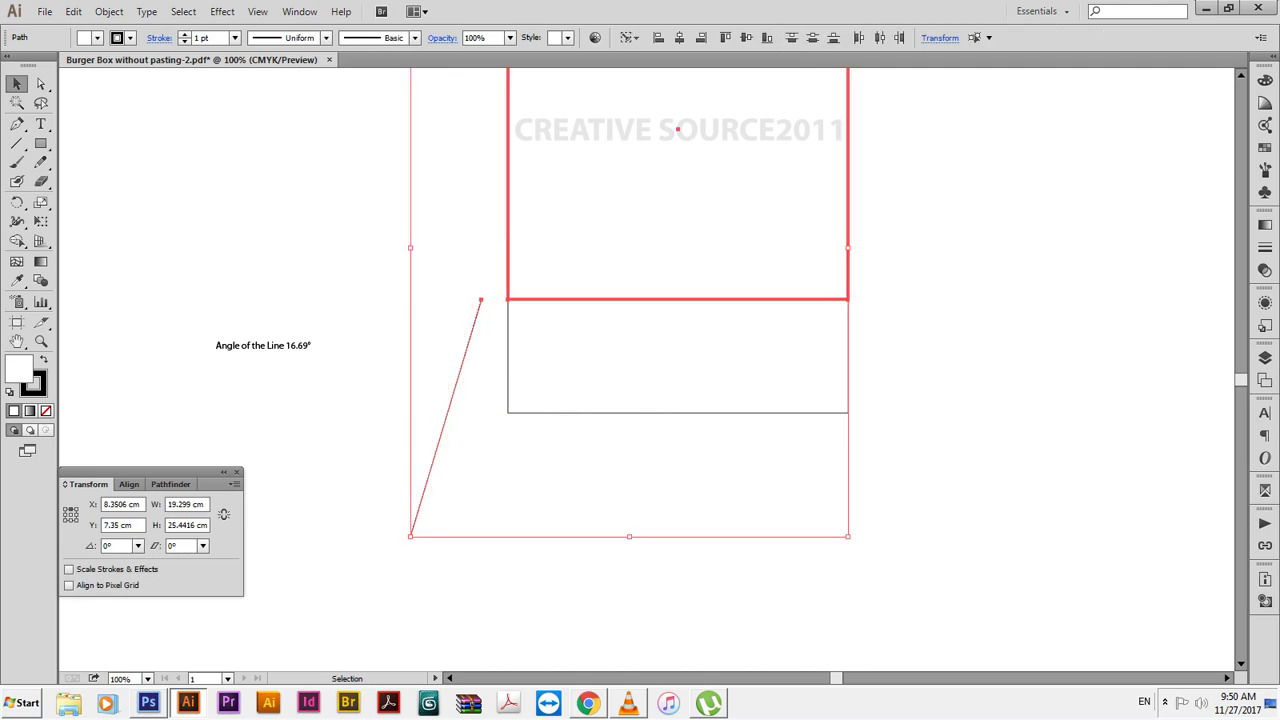
left_click(129, 484)
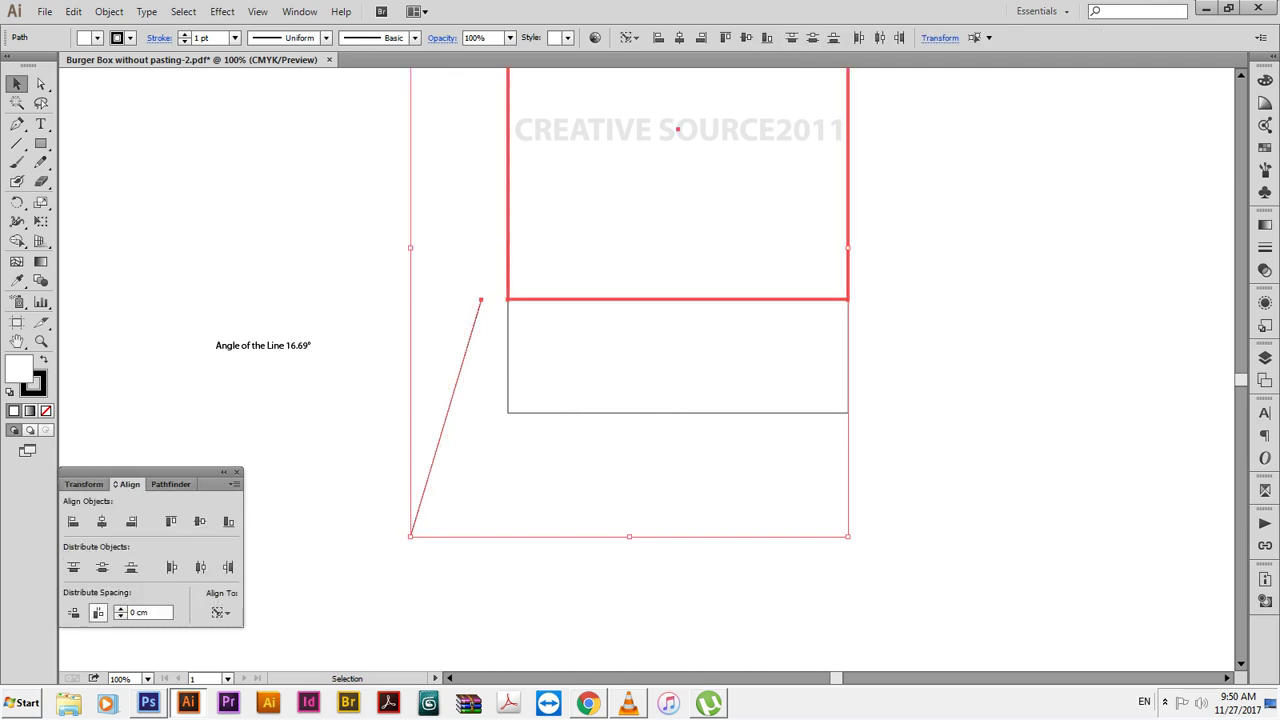
left_click(98, 612)
left_click(350, 520)
Duplicate the slanted line to the right and reflect the copy vertically
left_click_drag(455, 485, 878, 485)
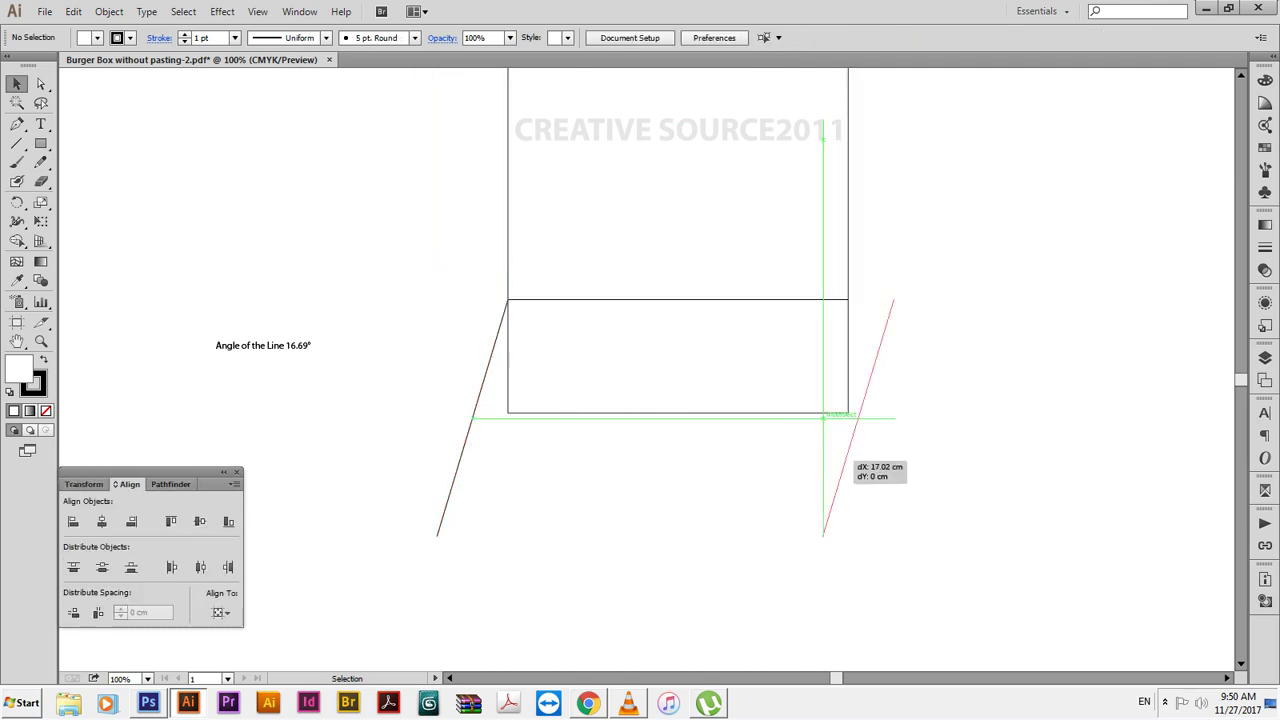
right_click(884, 461)
mouse_move(948, 421)
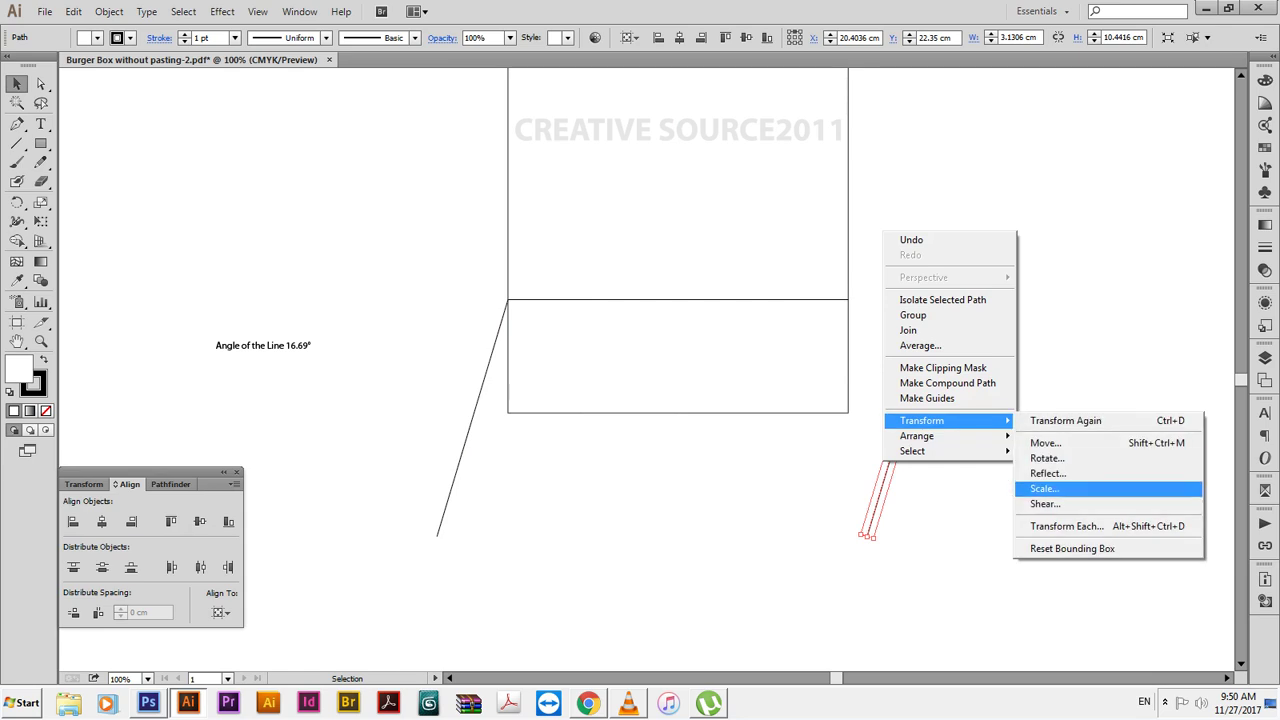
left_click(1048, 473)
key("Return")
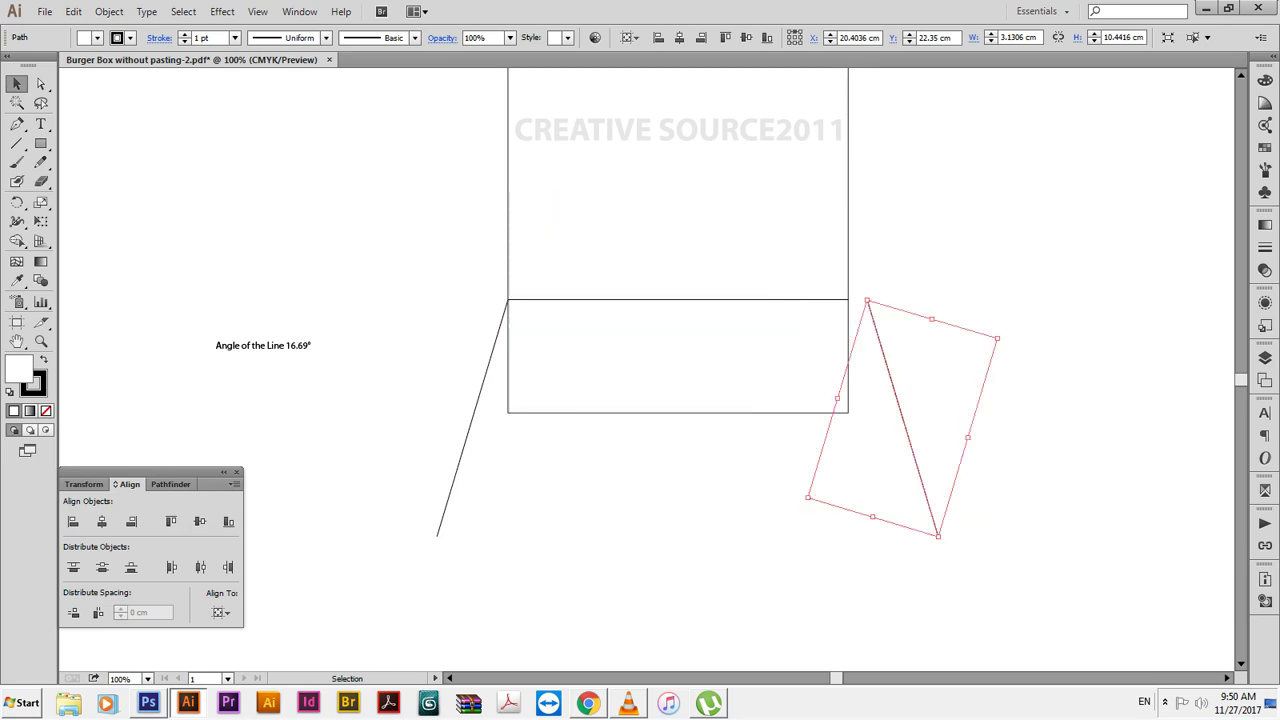
Reset the mirrored line's bounding box and place it at the square's bottom-right corner
right_click(898, 445)
mouse_move(936, 635)
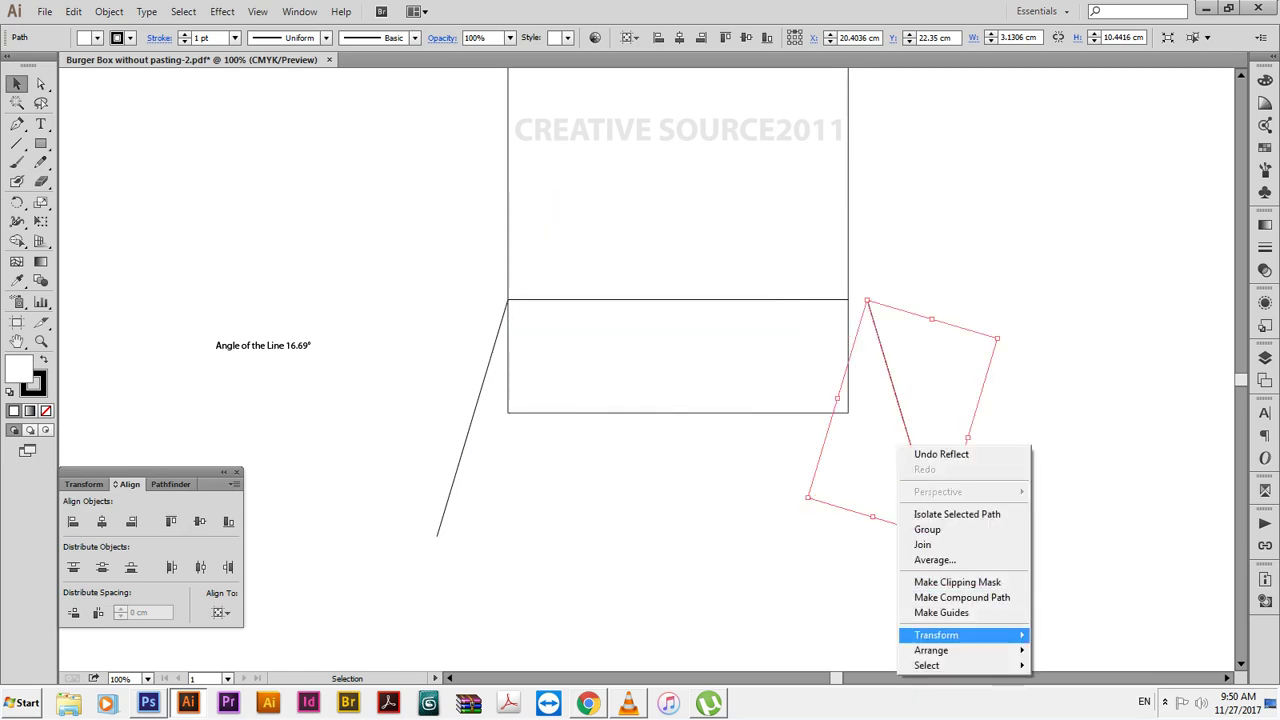
left_click(1086, 635)
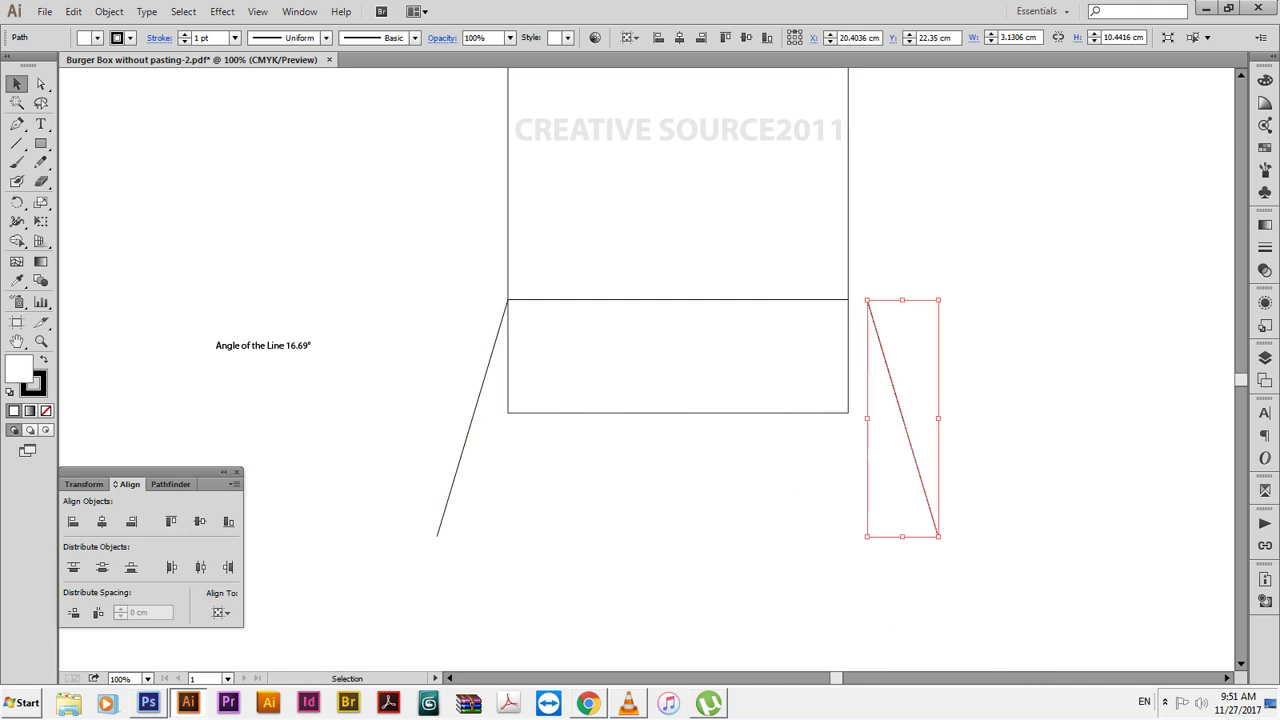
left_click(848, 240, "shift")
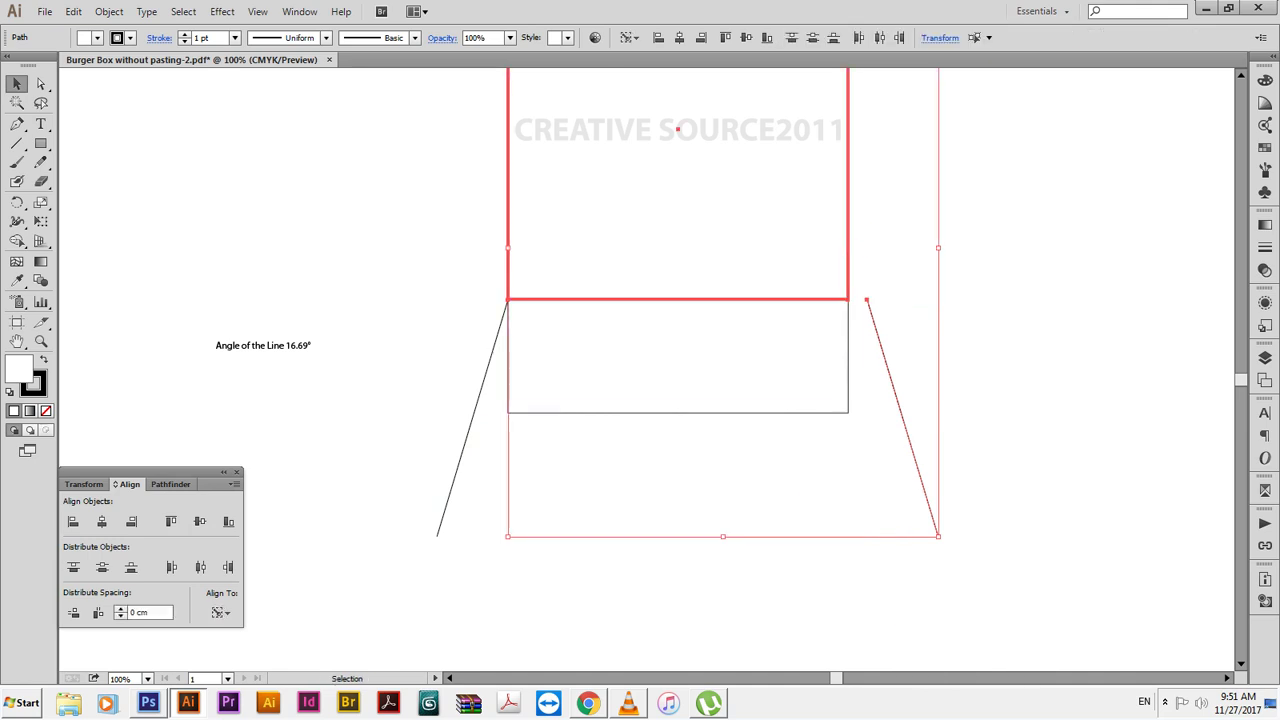
left_click(98, 612)
mouse_move(935, 362)
left_mouse_down()
mouse_move(451, 437)
mouse_move(560, 462)
left_mouse_up()
left_click(560, 462)
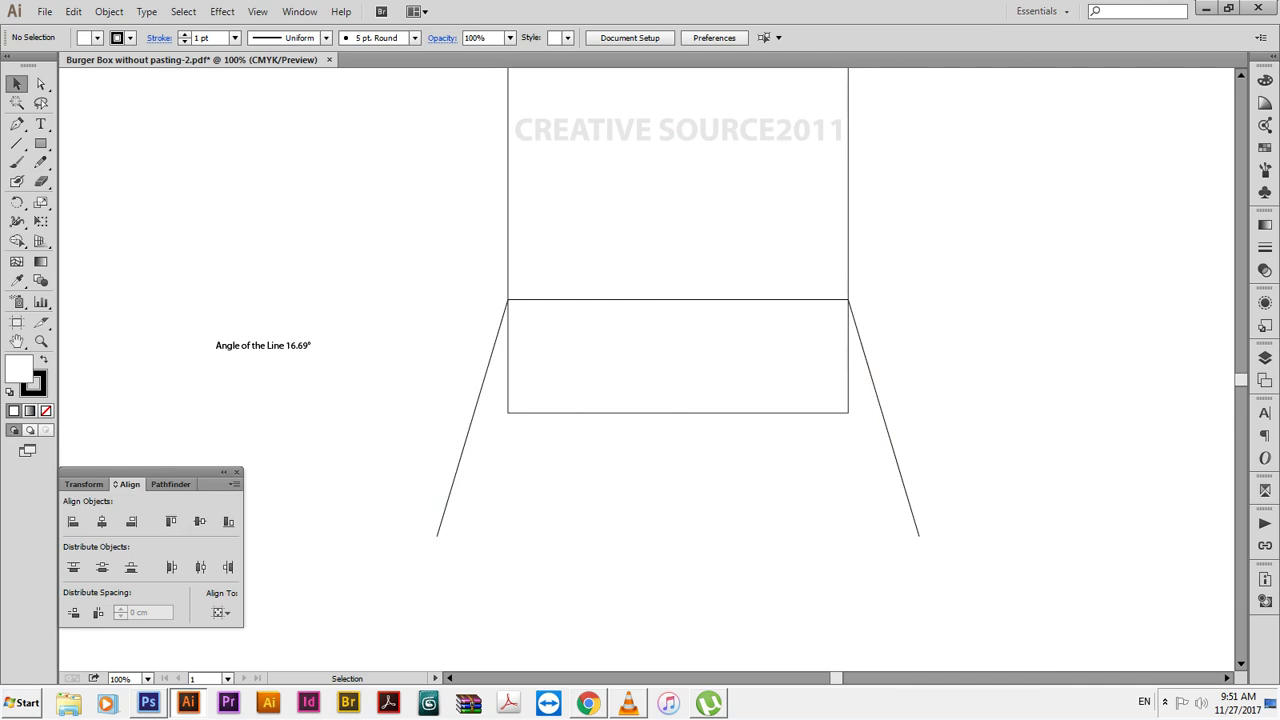
Widen the lower rectangle to 21.26 cm, undoing an accidental move
left_click(560, 380)
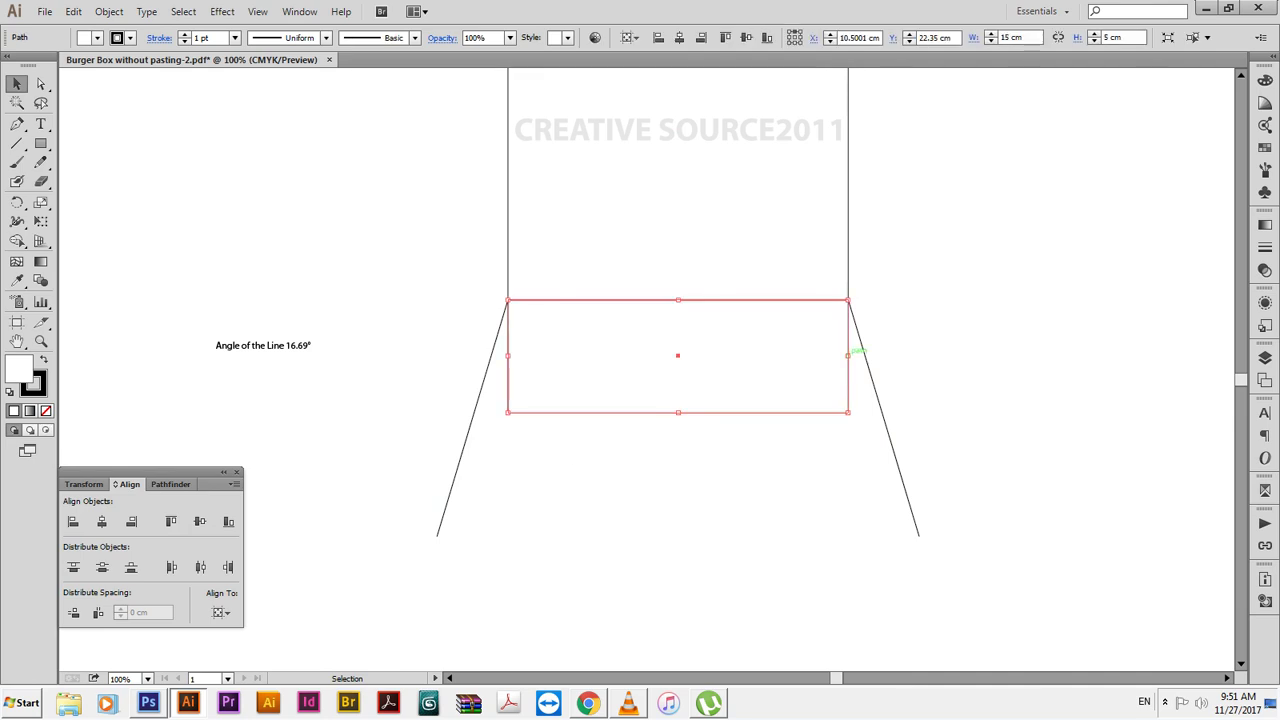
left_click_drag(848, 355, 919, 355)
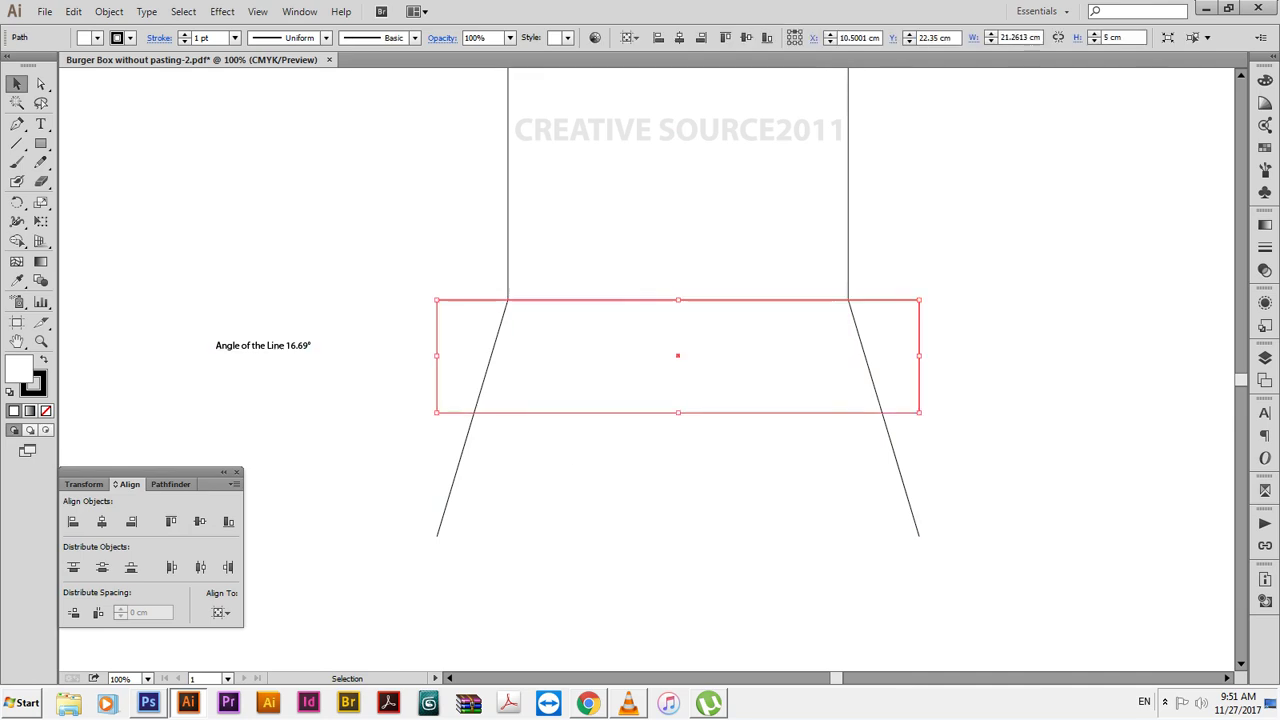
left_click_drag(678, 355, 1271, 427)
key("ctrl+z")
Divide the rectangle along both slanted lines and delete the left and right corner pieces
left_click_drag(917, 373, 381, 466)
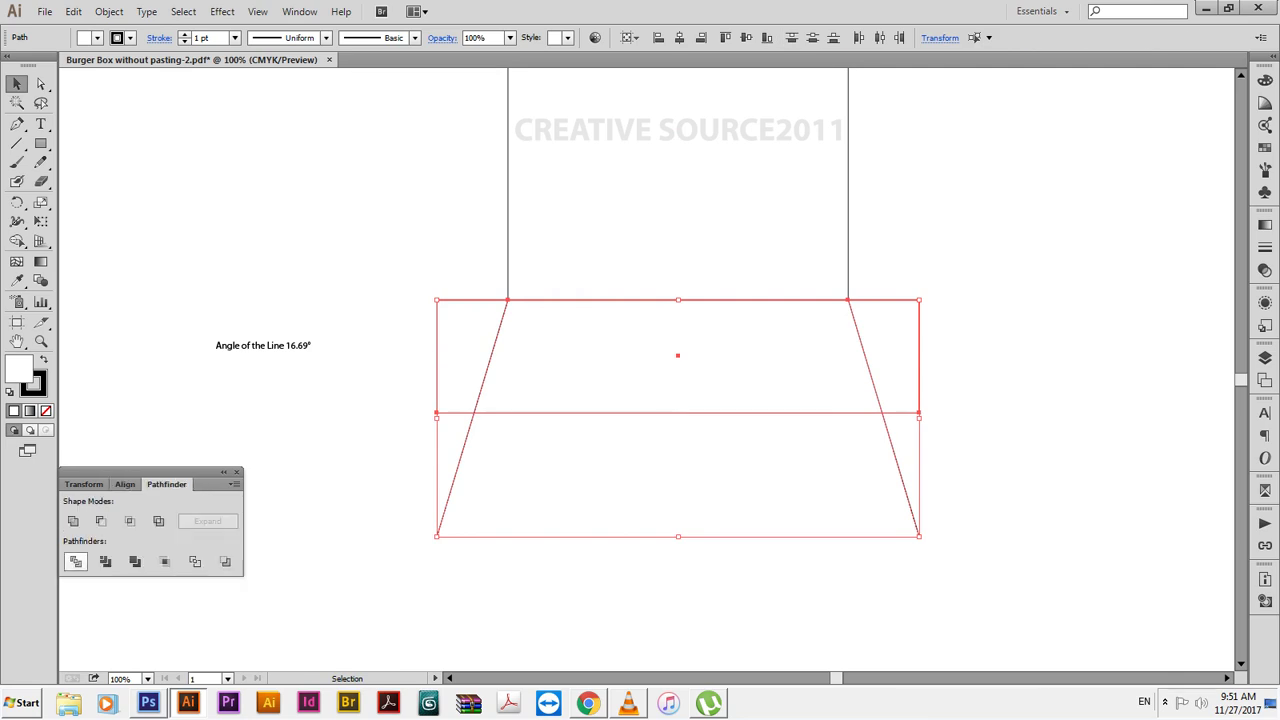
left_click(76, 561)
key("a")
left_click_drag(390, 380, 458, 428)
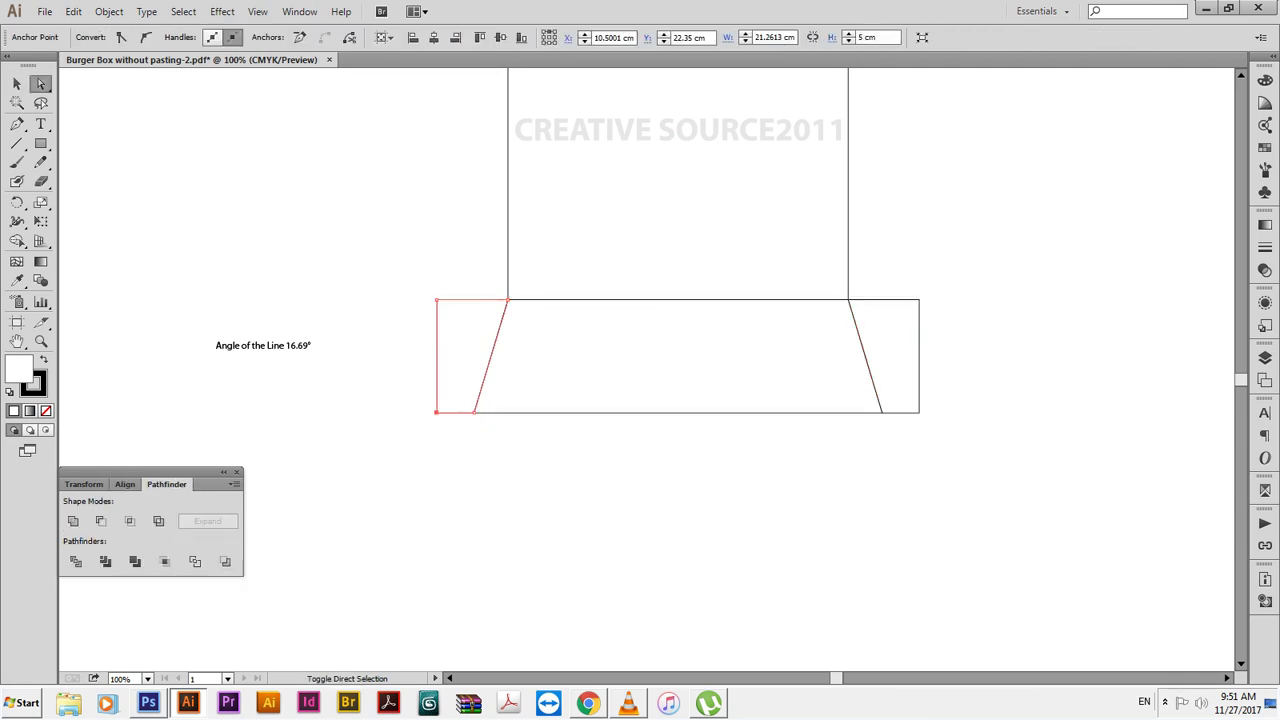
left_click_drag(970, 458, 912, 348)
key("Delete")
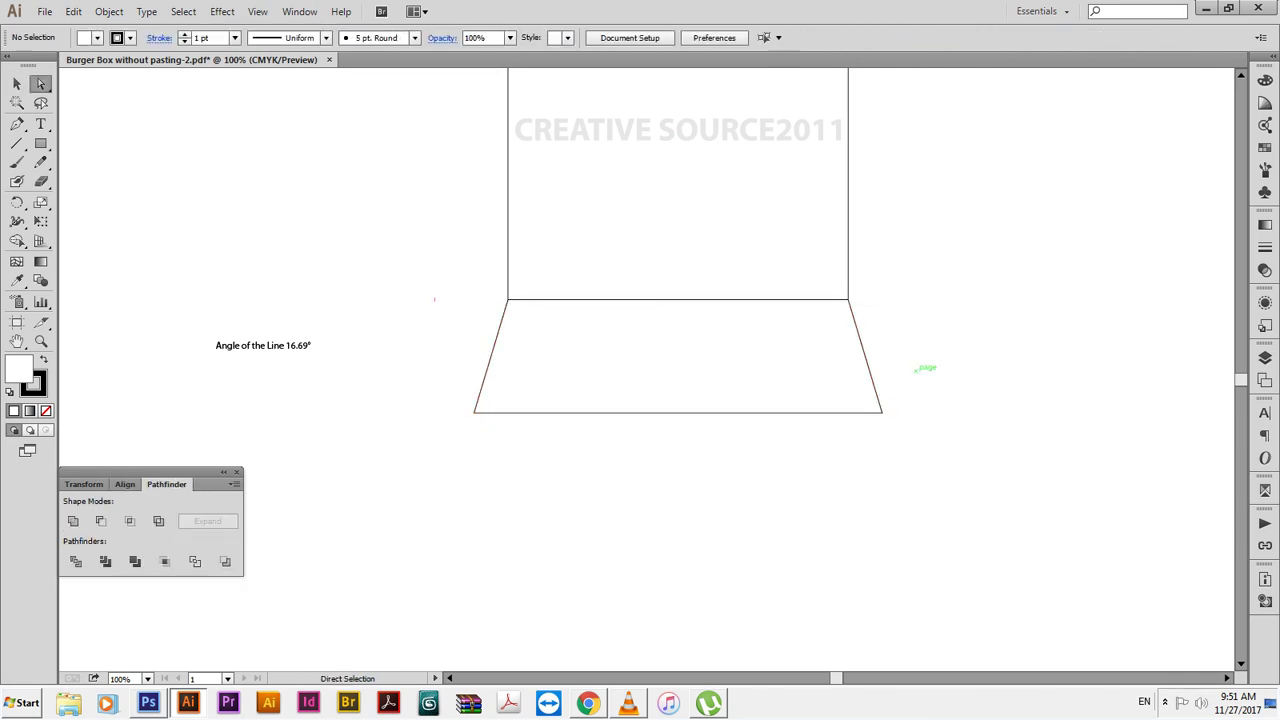
left_click_drag(751, 460, 763, 494)
key("v")
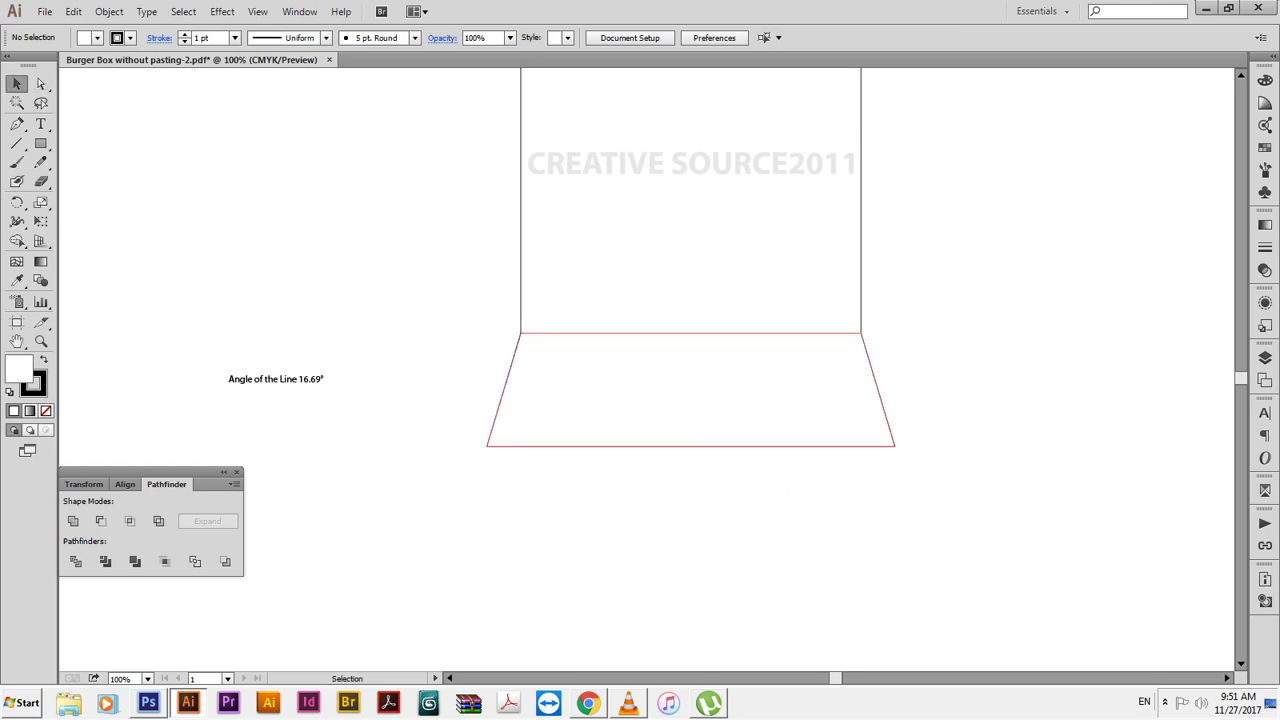
Rotate the trapezoid panel by -16.69 degrees
left_click(763, 446)
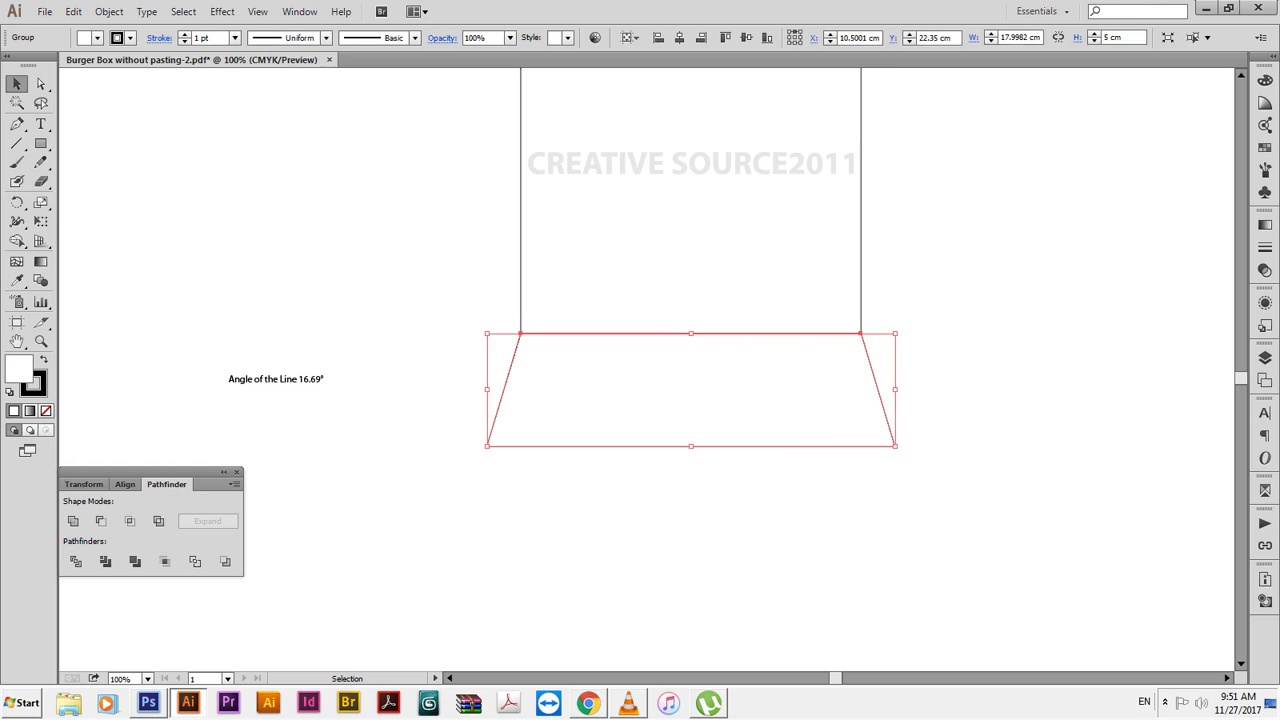
key("r")
key("Return")
key("Return")
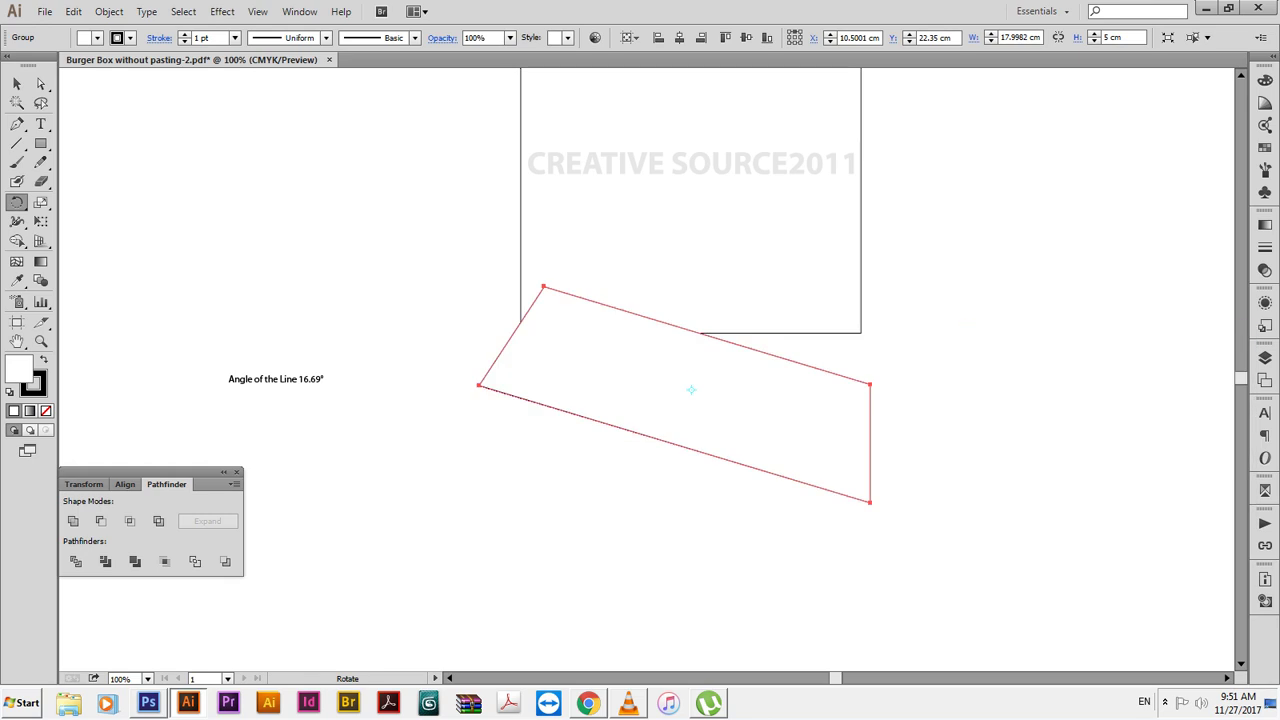
key("v")
key("ctrl+shift+a")
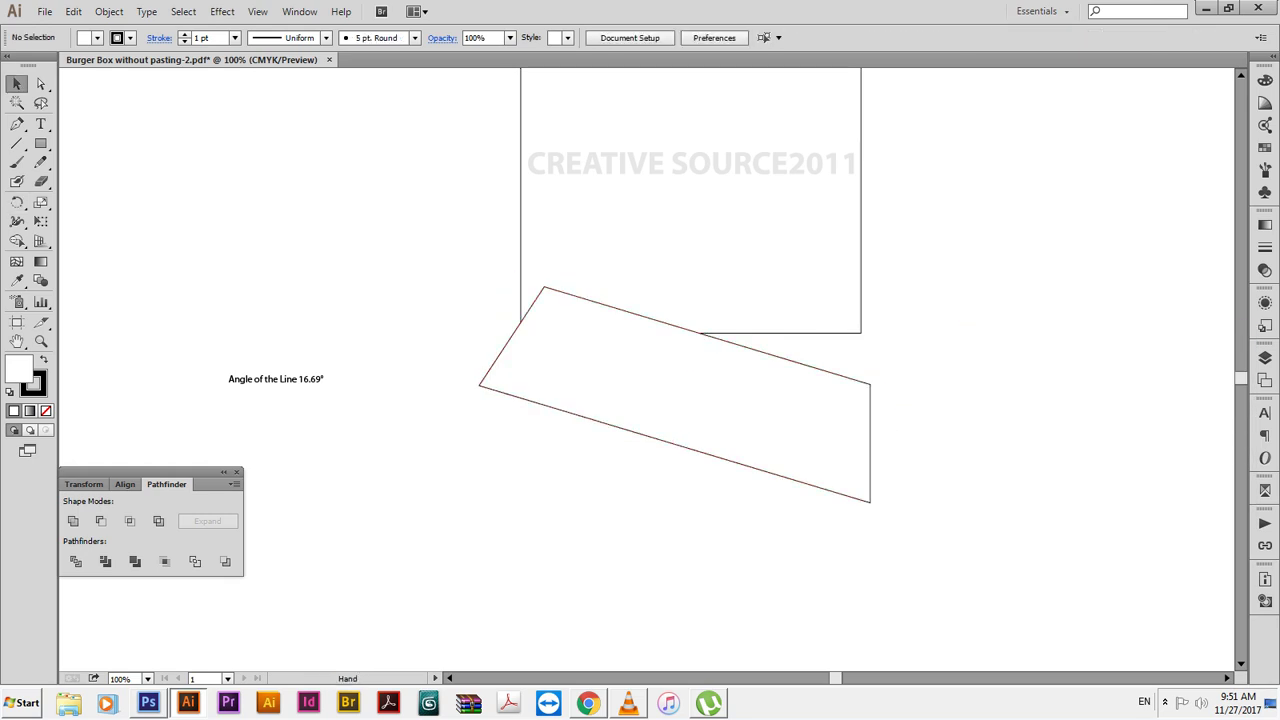
left_click_drag(700, 400, 459, 378)
key("ctrl+a")
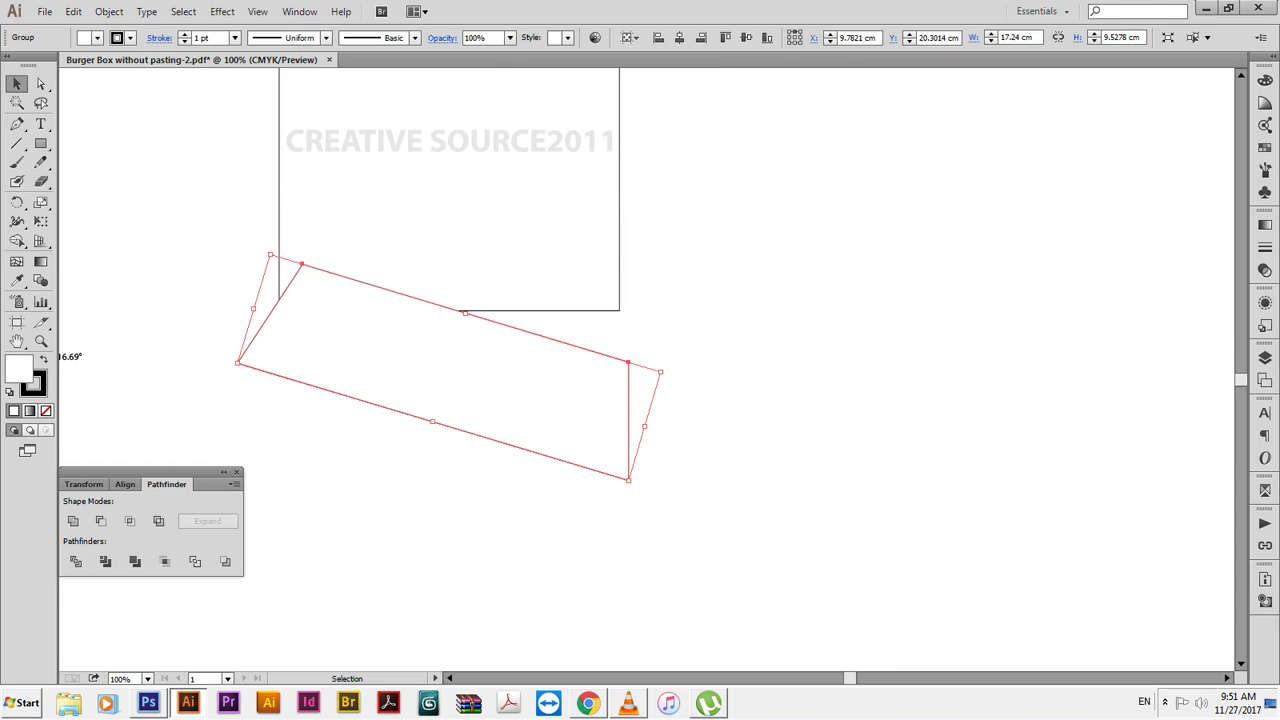
key("ctrl+shift+a")
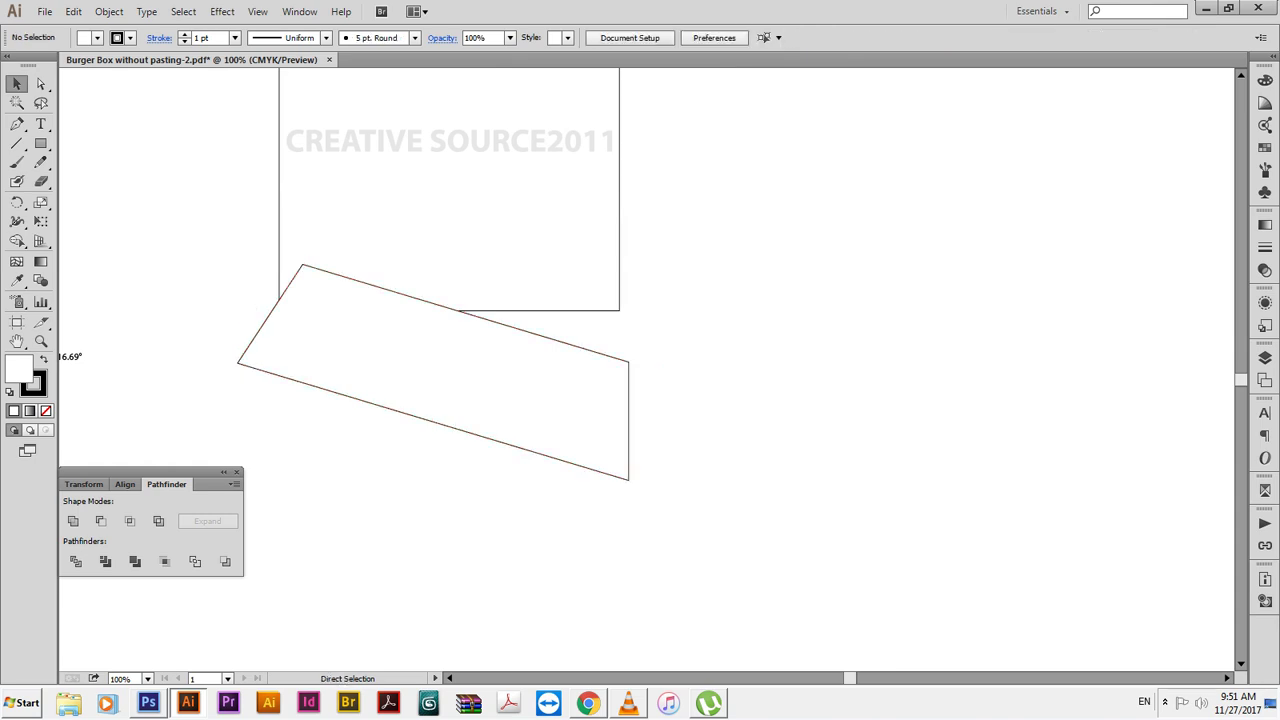
Drag a duplicate of the tilted trapezoid out to its right
mouse_move(508, 277)
left_mouse_down()
mouse_move(806, 529)
mouse_move(843, 515)
left_mouse_up()
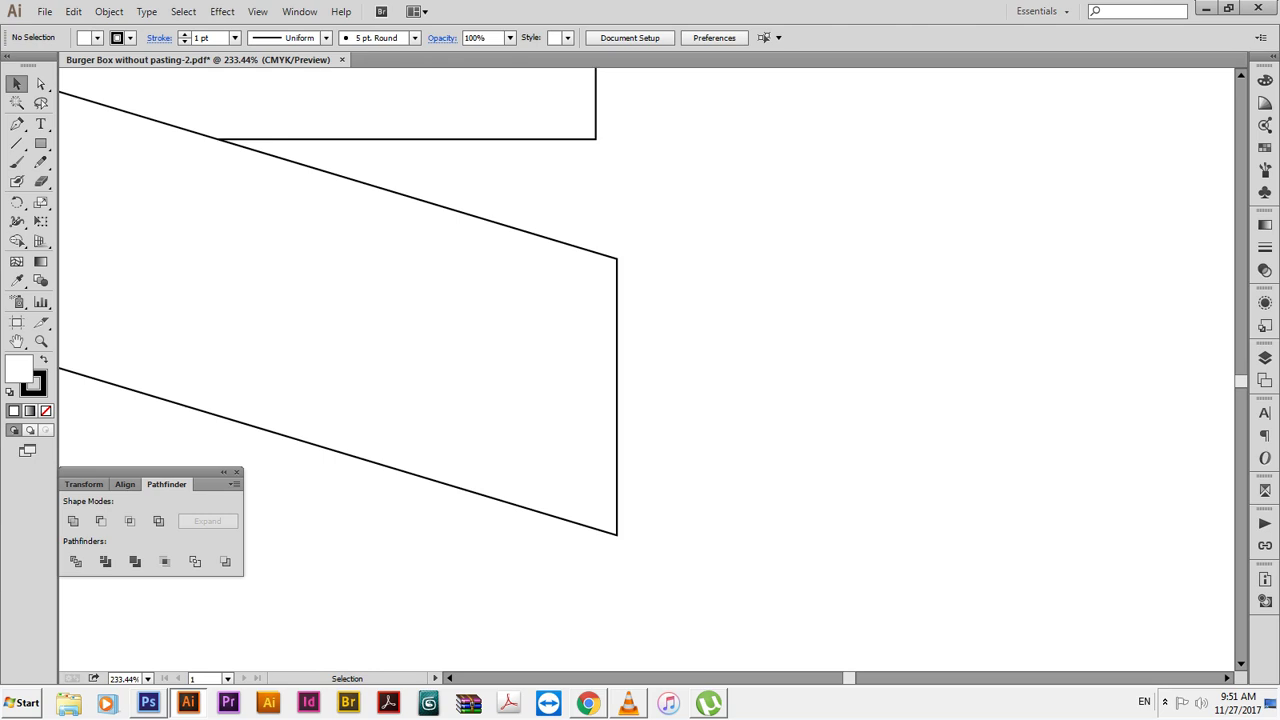
key("l")
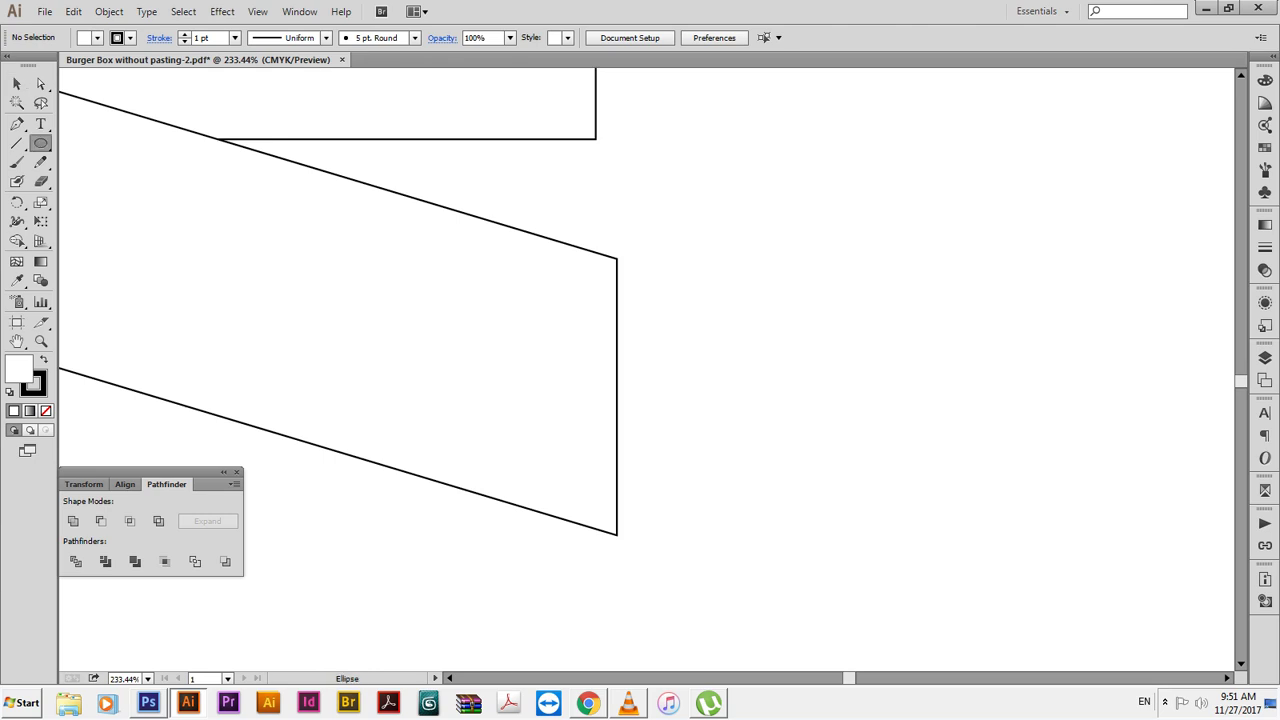
key("v")
mouse_move(617, 423)
left_mouse_down()
mouse_move(930, 423)
mouse_move(1000, 437)
left_mouse_up()
scroll(112, 302, "down", 2)
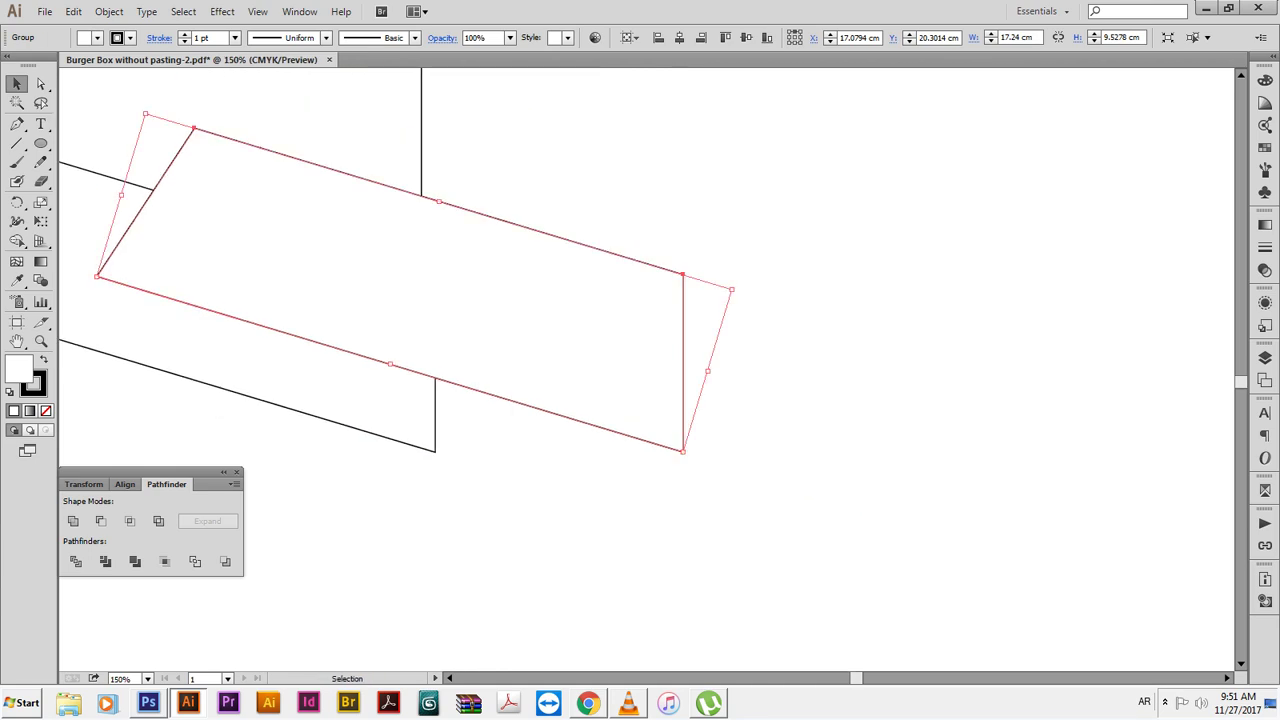
left_click_drag(560, 318, 850, 318)
Delete the copy's left anchors, leaving only its right edge line, and move it left
left_click_drag(700, 314, 796, 314)
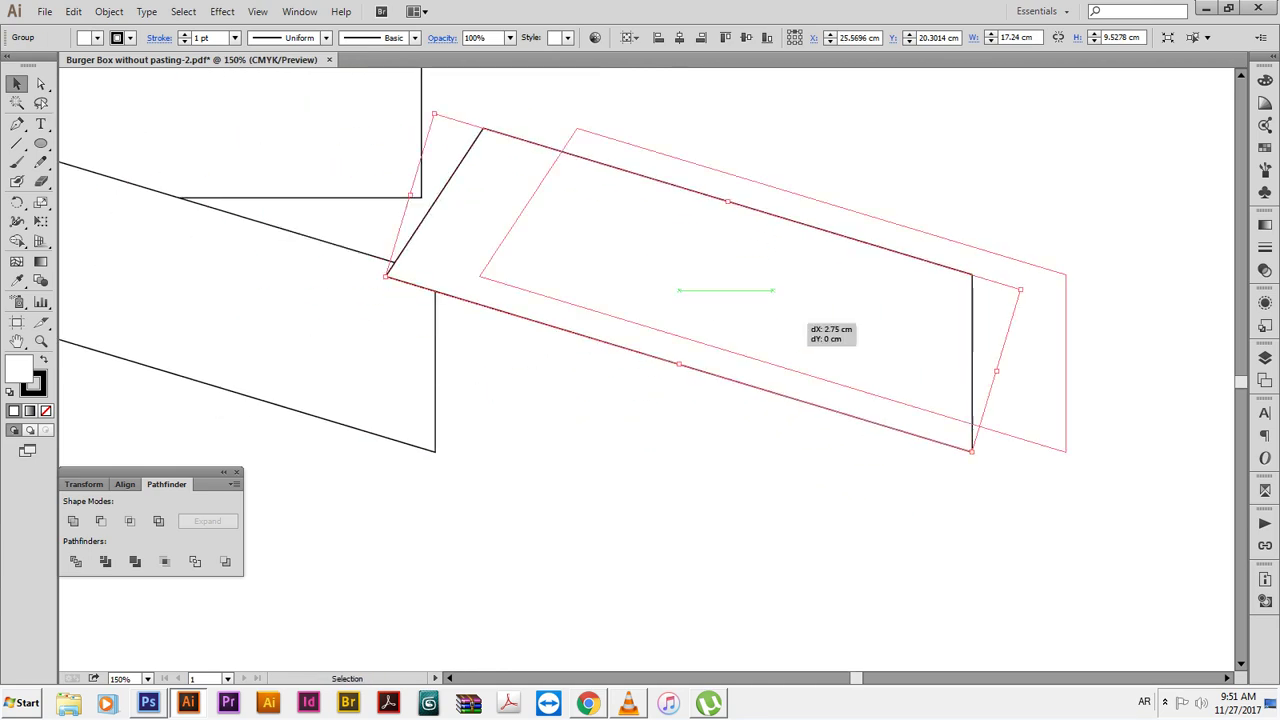
key("a")
left_click_drag(471, 93, 652, 336)
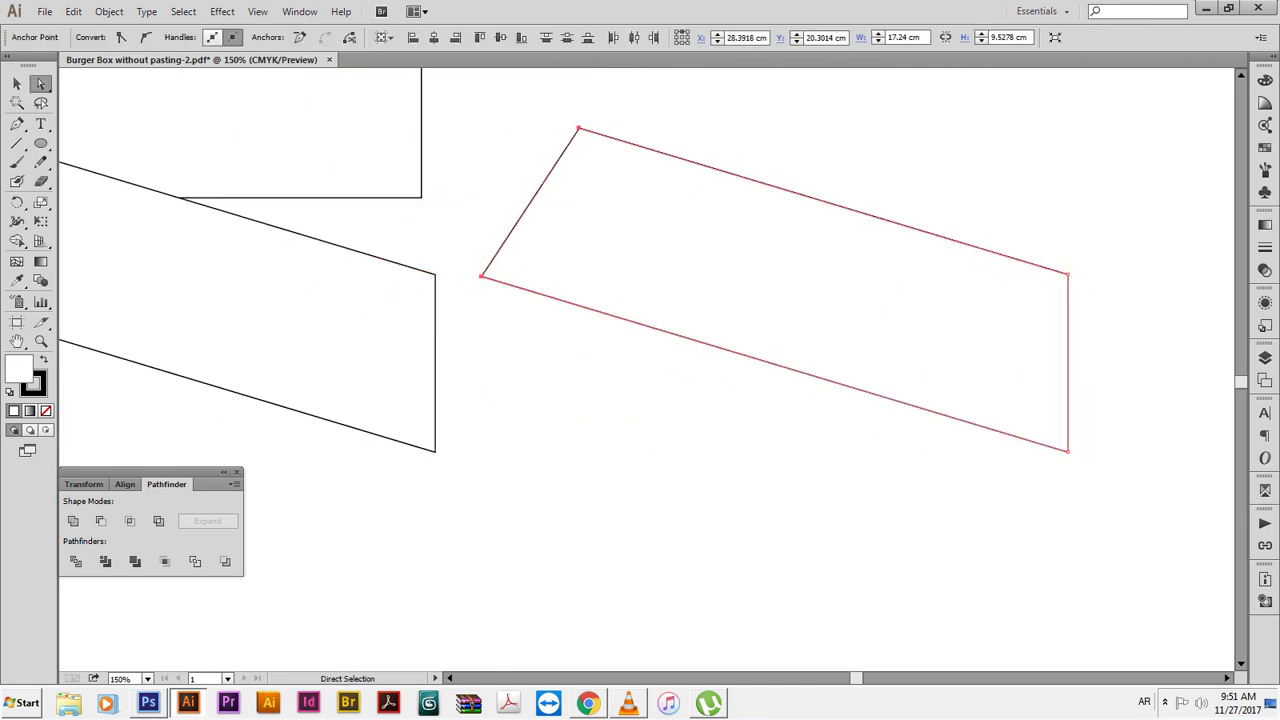
key("Delete")
key("v")
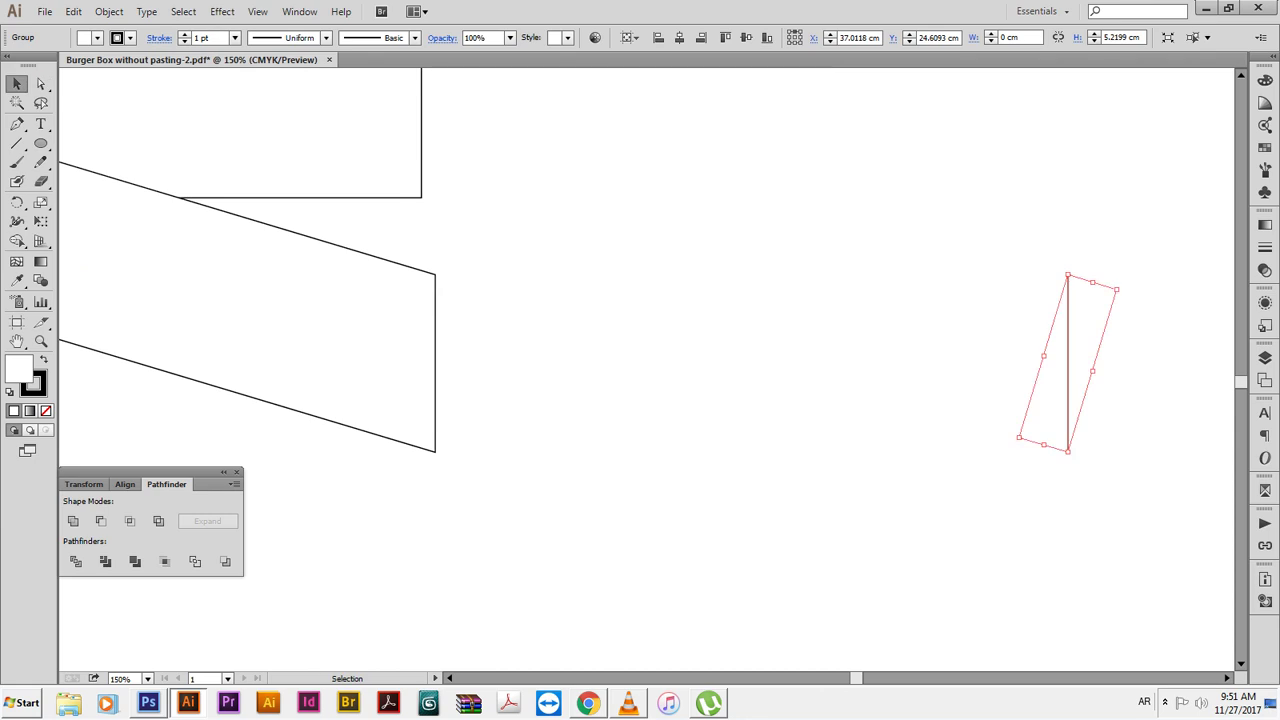
left_click_drag(1068, 390, 592, 410)
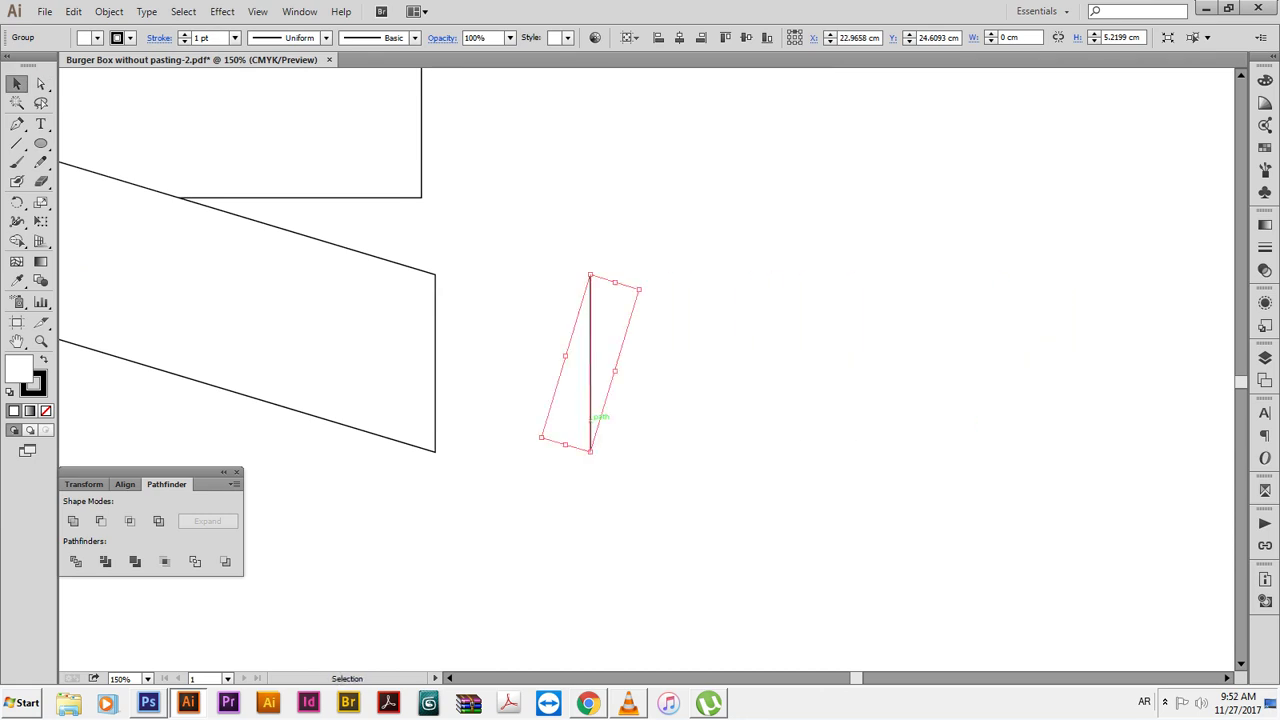
Reset the edge line's bounding box, copy its 5.2199 cm height, then delete it
right_click(592, 420)
left_click(777, 655)
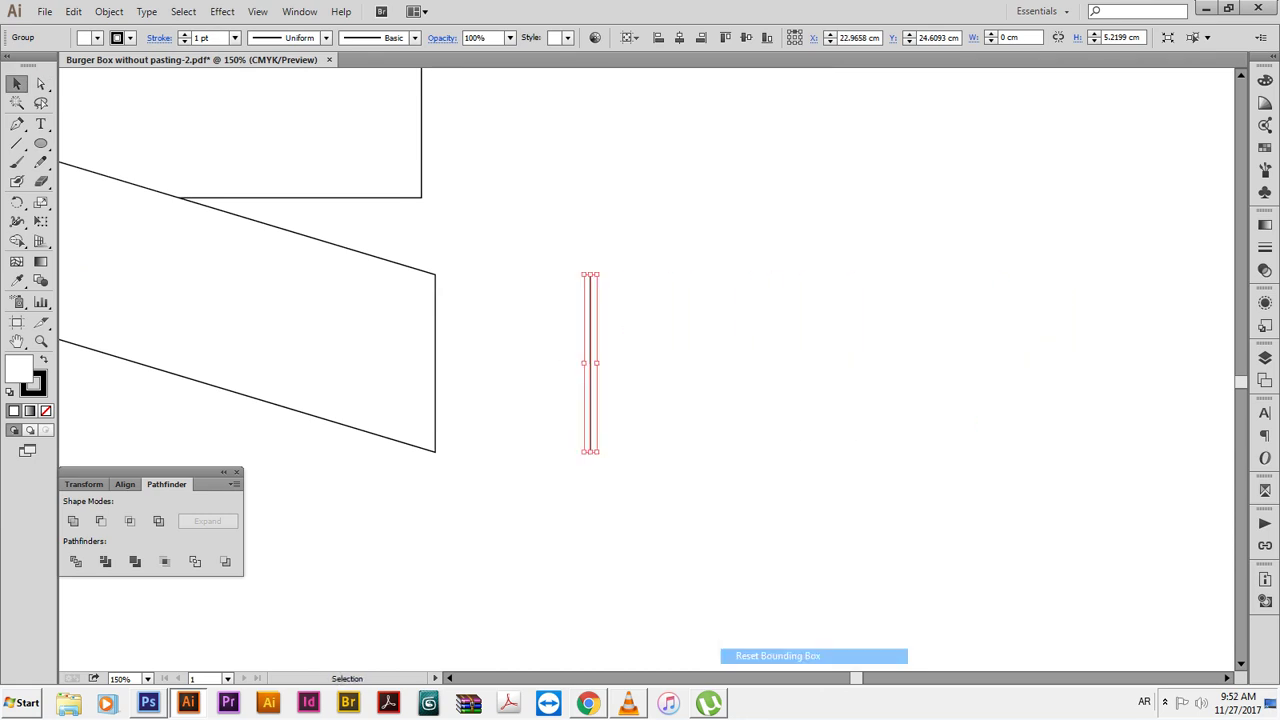
left_click(84, 484)
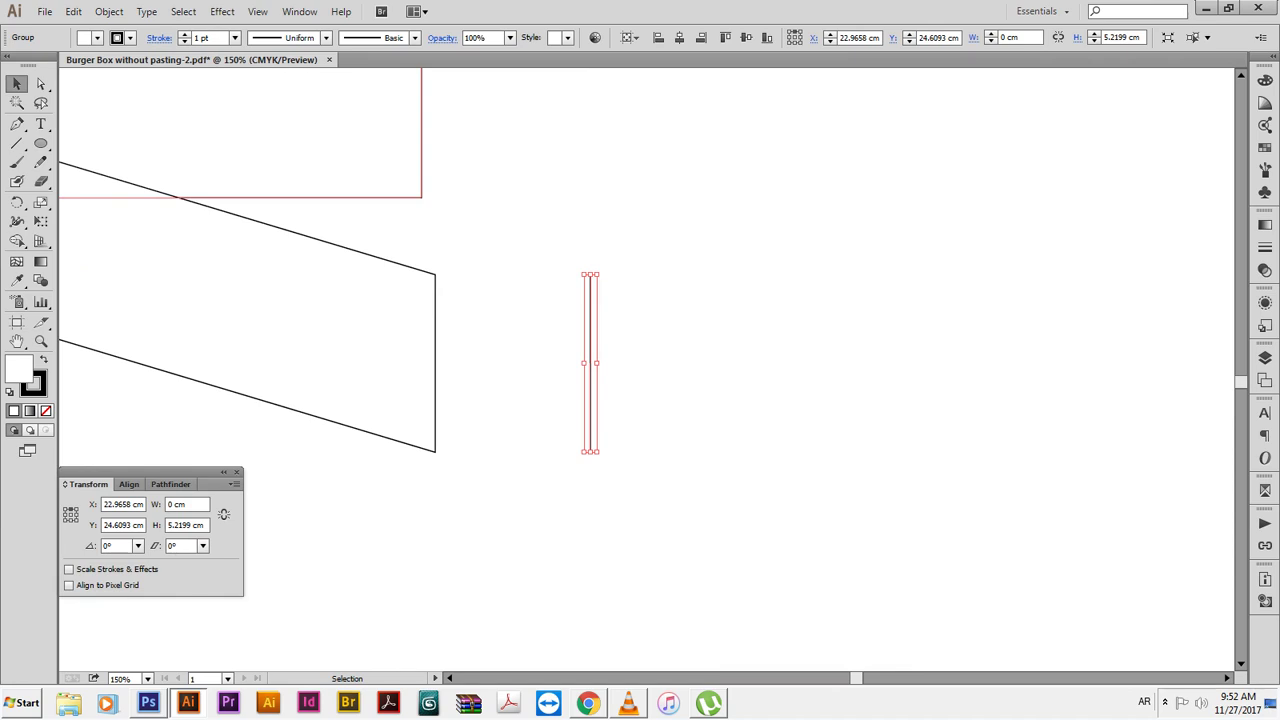
left_click(185, 525)
right_click(184, 524)
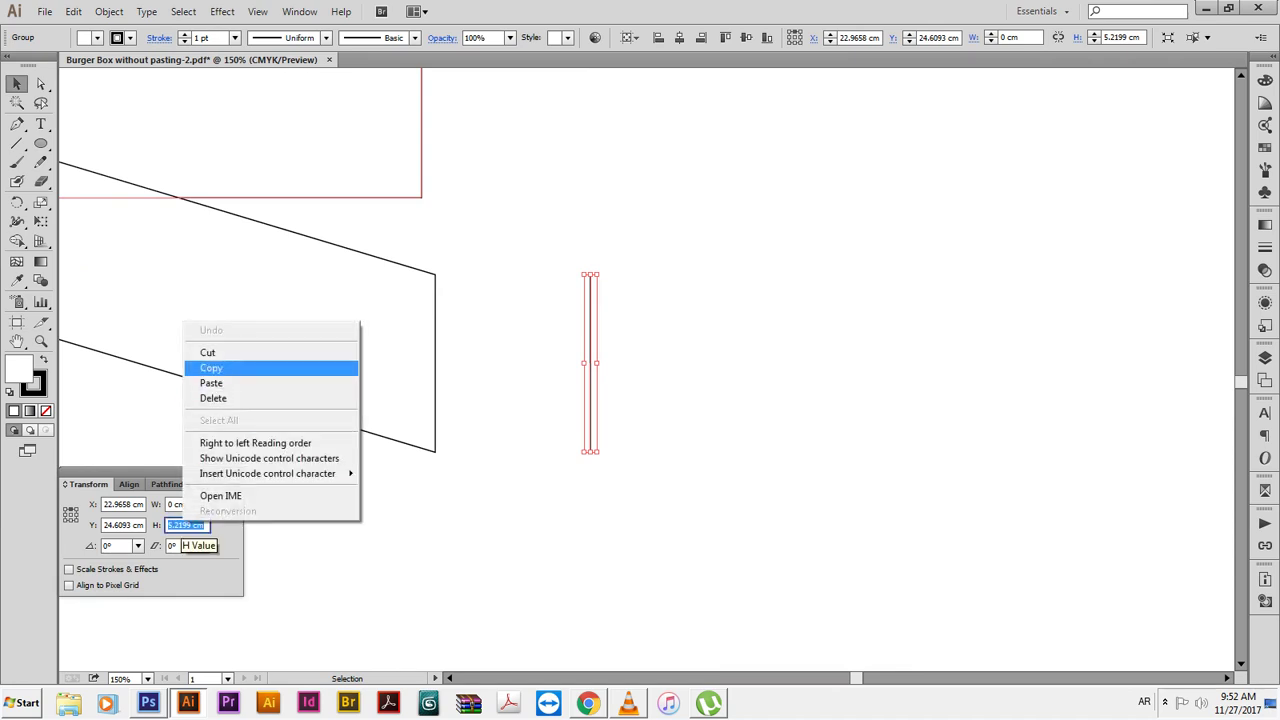
left_click(211, 367)
key("Delete")
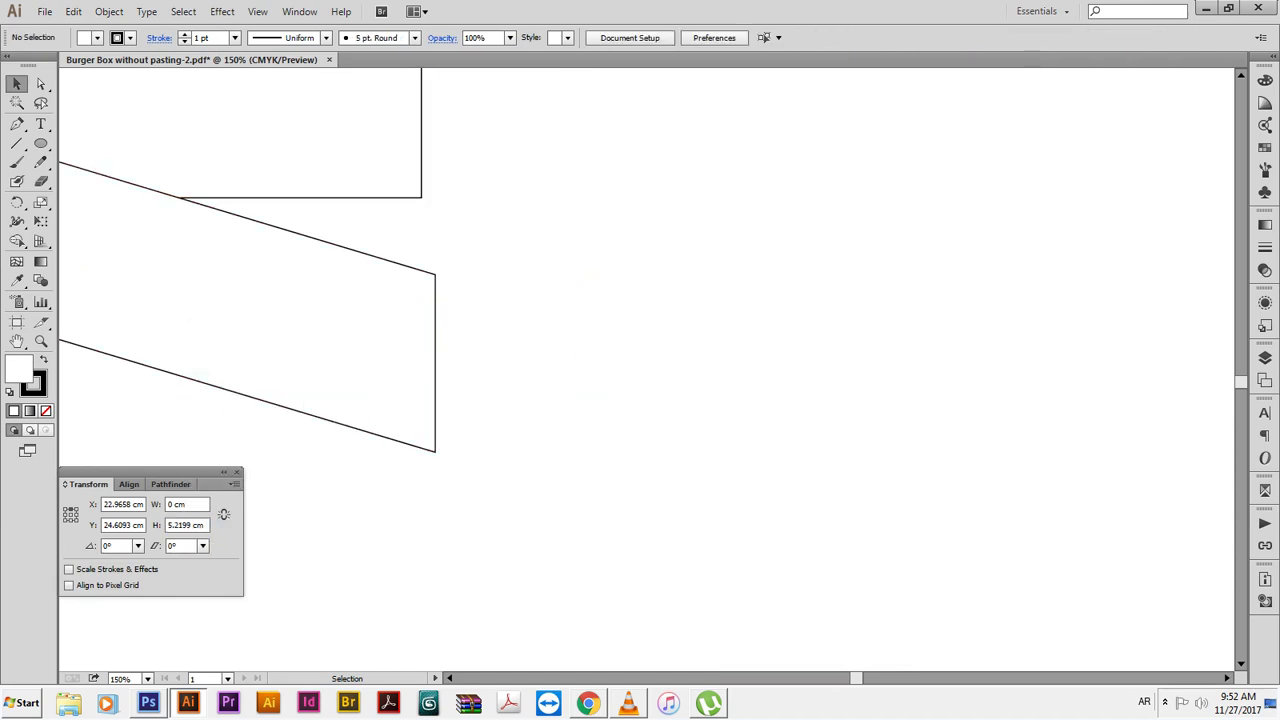
Create an ellipse with the pasted 5.2199 cm as both width and height
key("l")
left_click(640, 340)
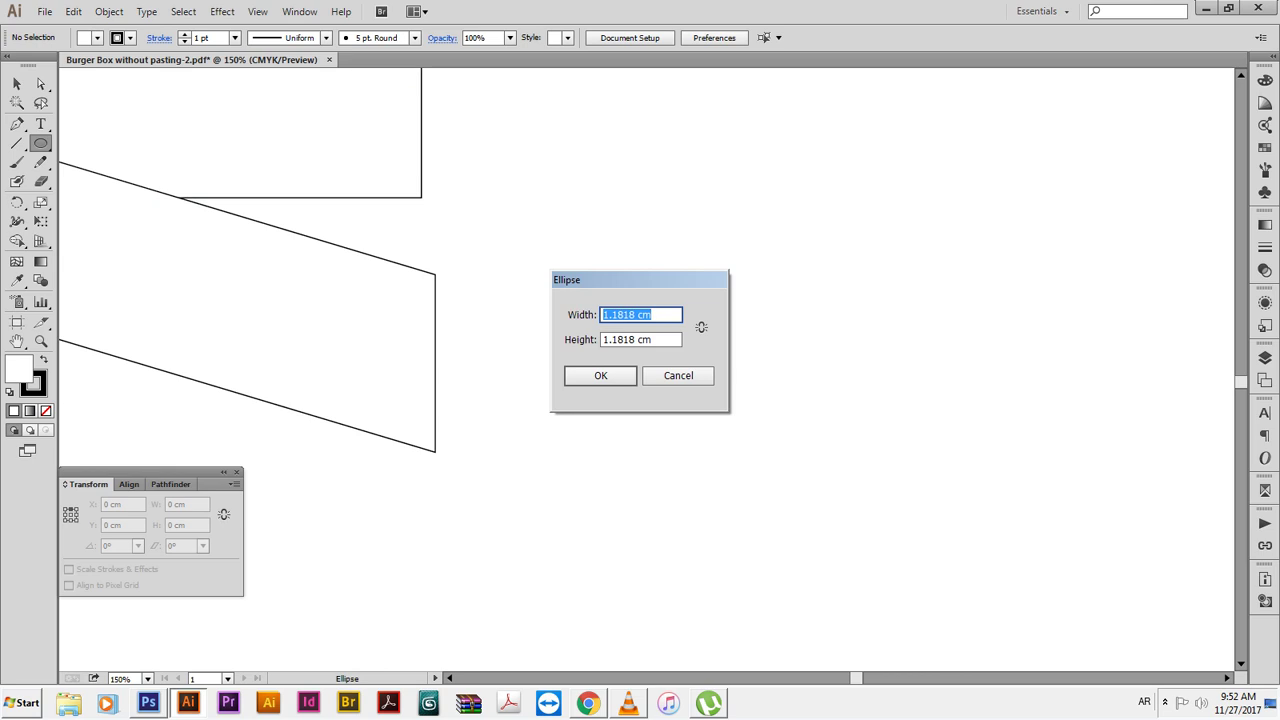
right_click(624, 314)
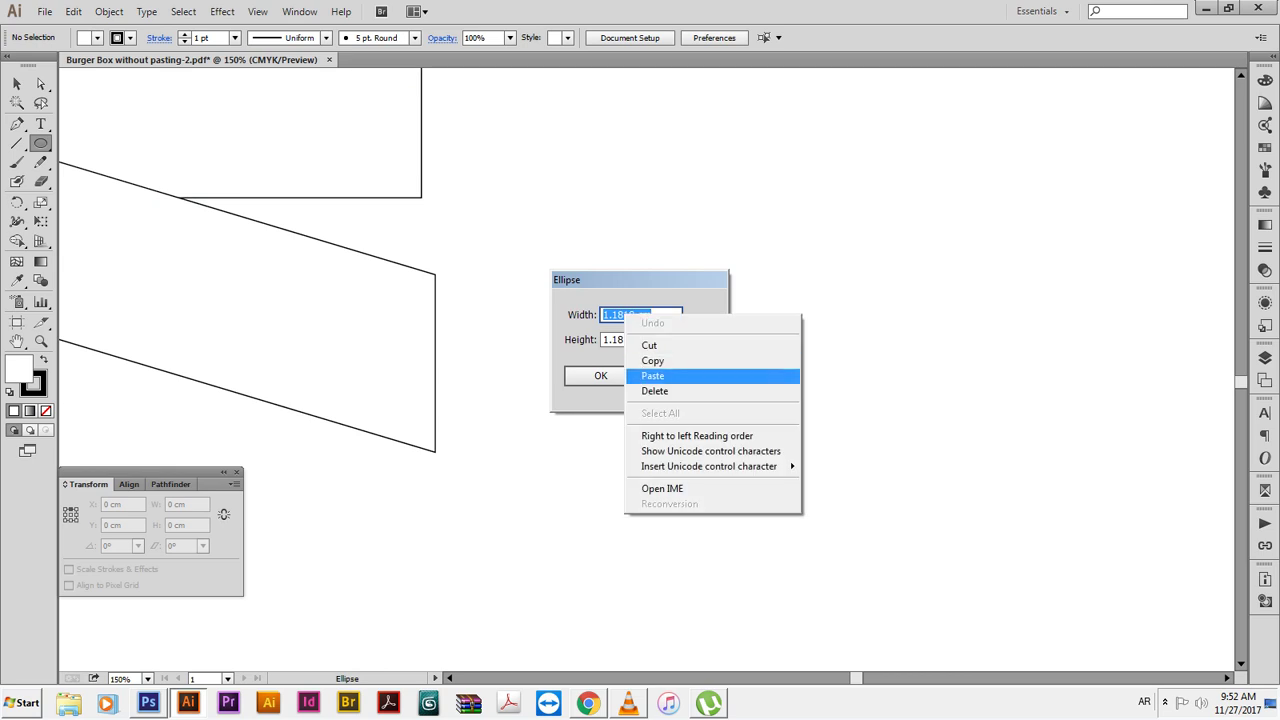
left_click(660, 376)
key("Tab")
right_click(622, 337)
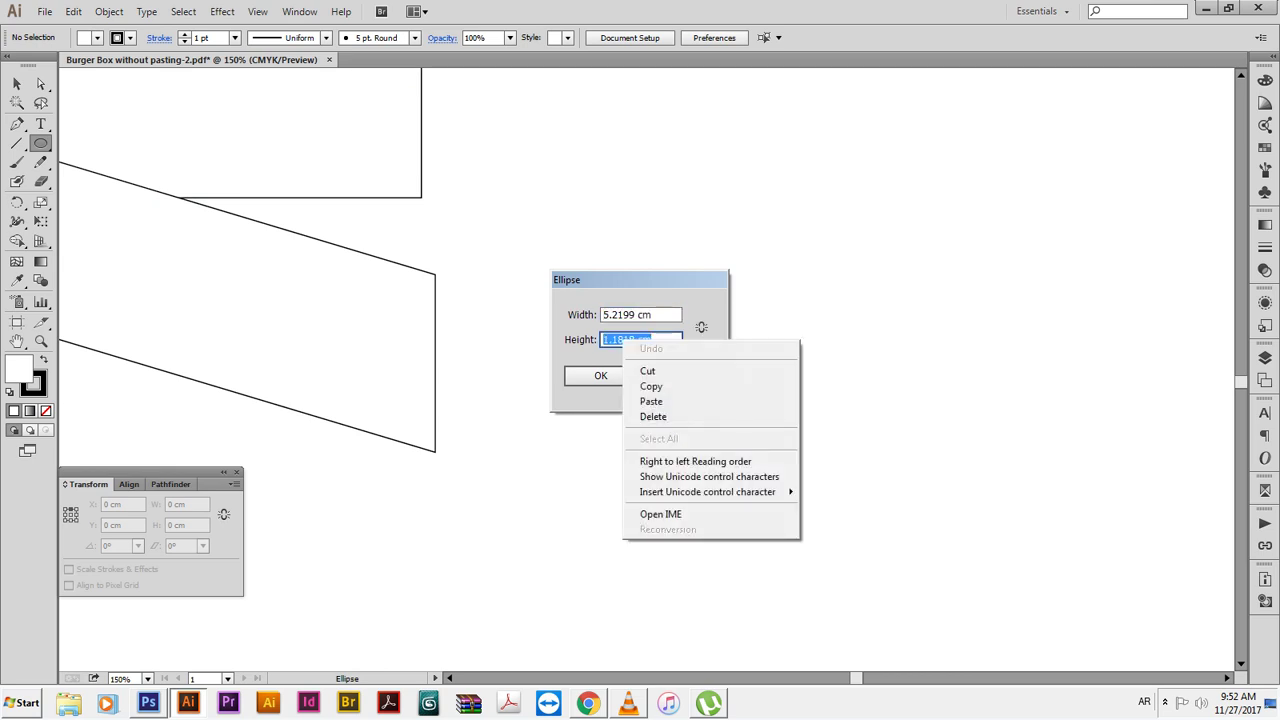
left_click(660, 401)
key("Return")
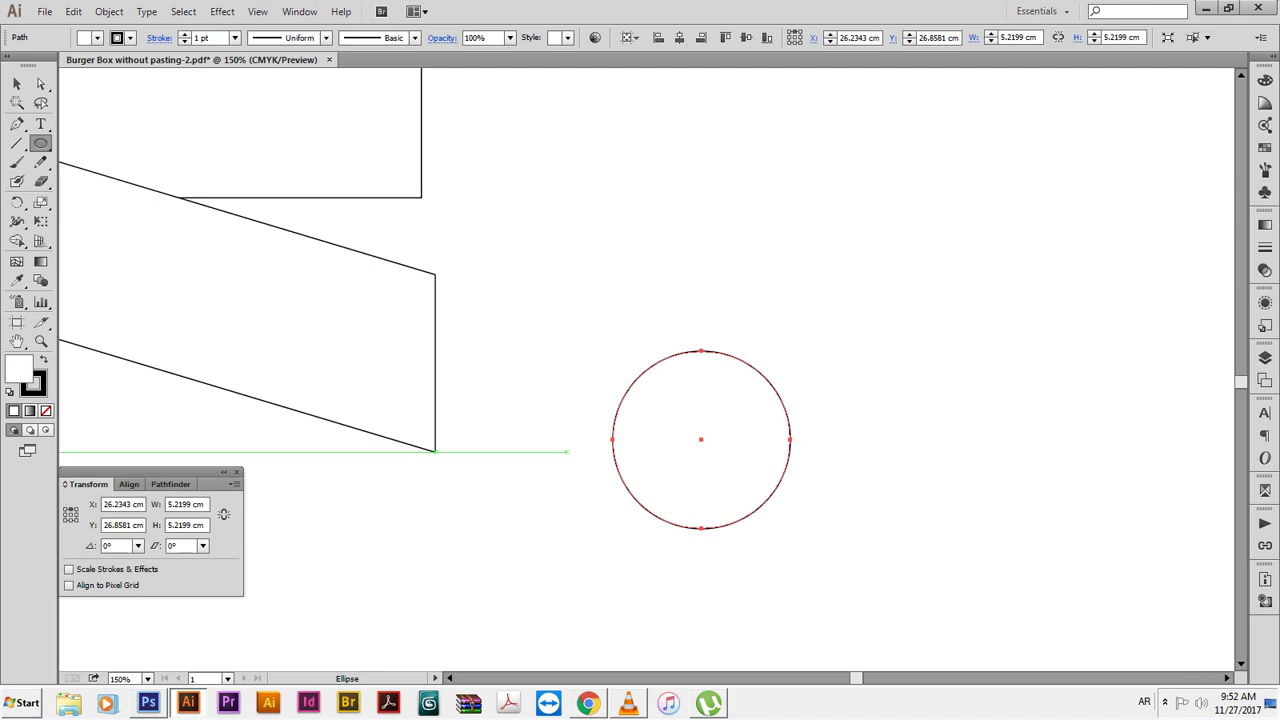
Add anchor points midway between the circle's existing anchors
key("a")
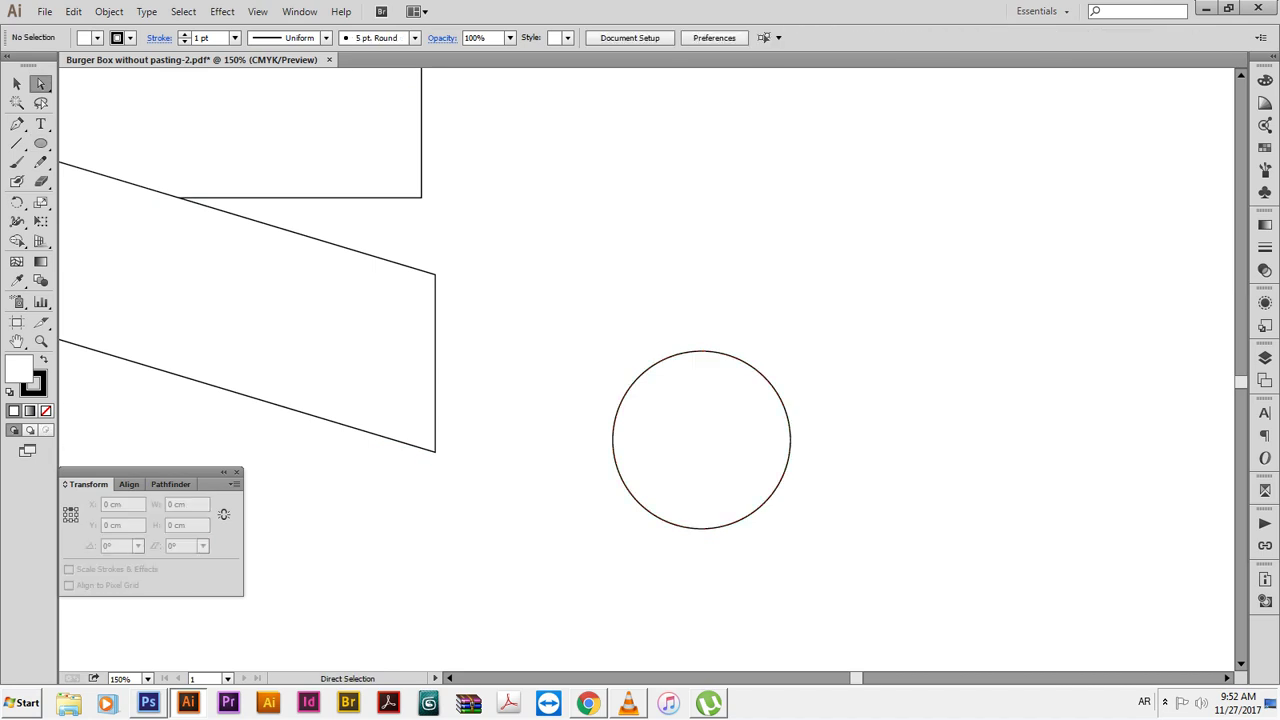
left_click_drag(598, 354, 623, 445)
left_click_drag(588, 354, 824, 556)
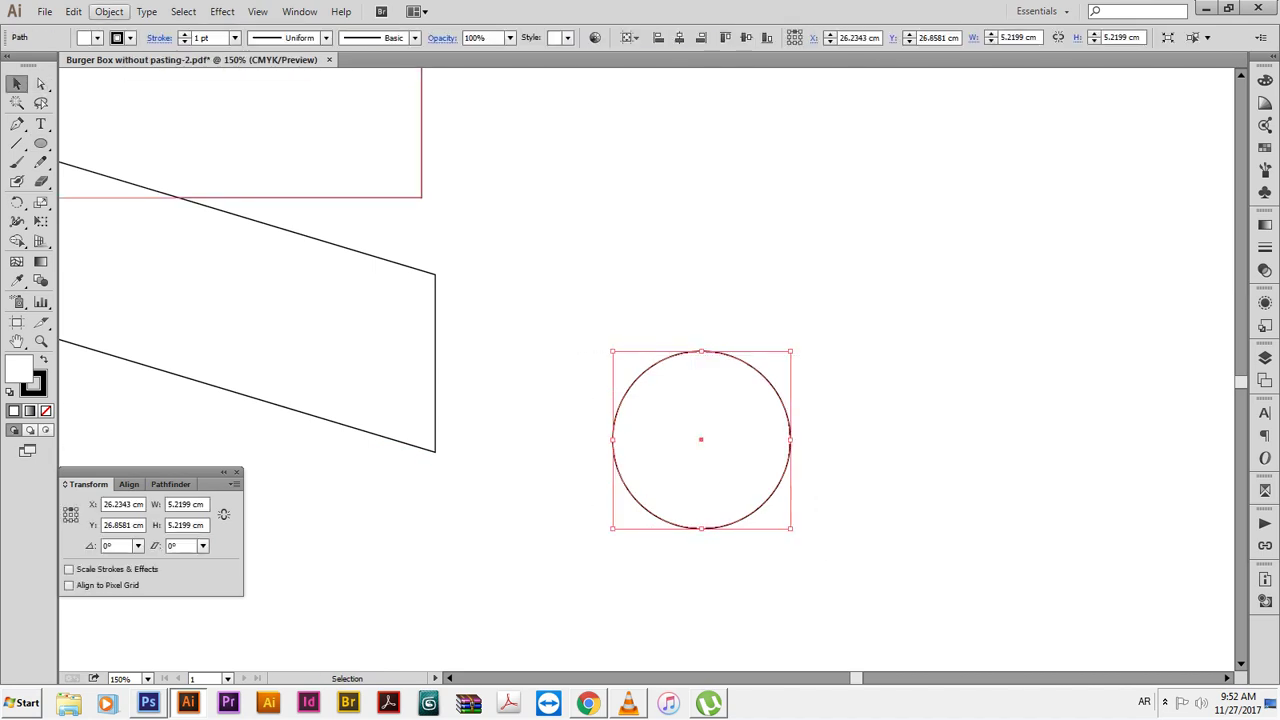
left_click(109, 11)
mouse_move(150, 300)
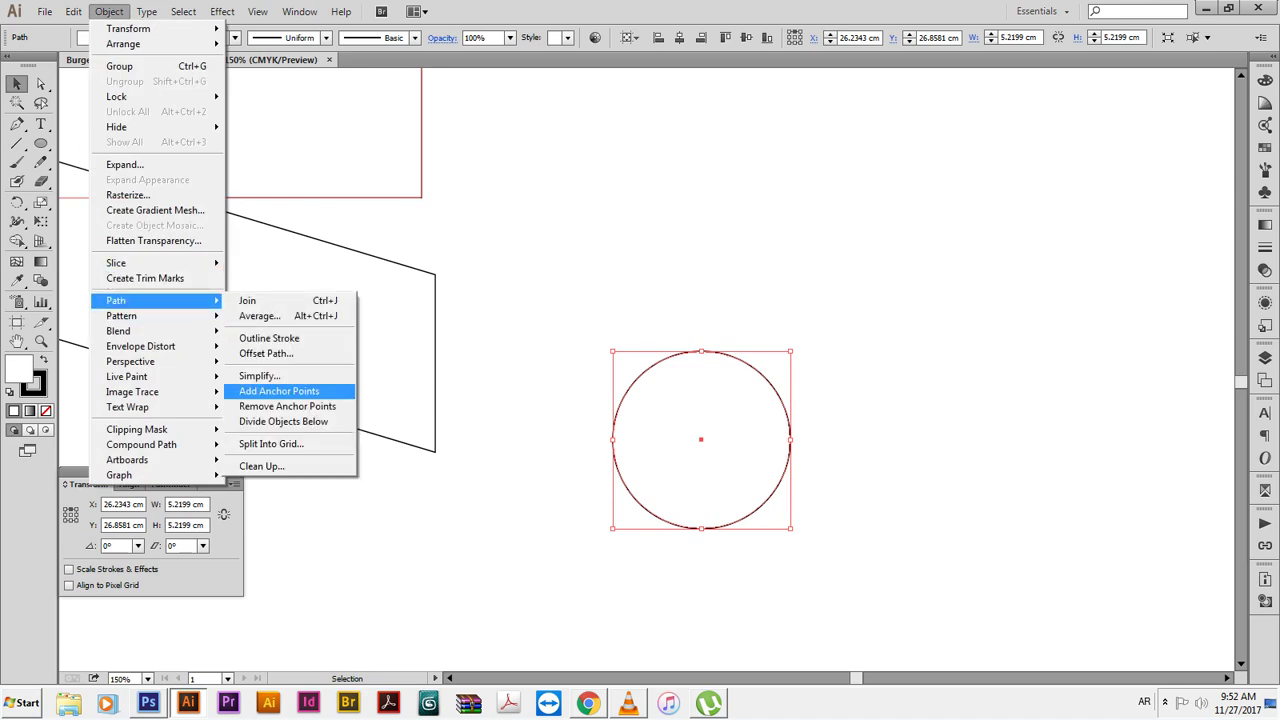
left_click(279, 391)
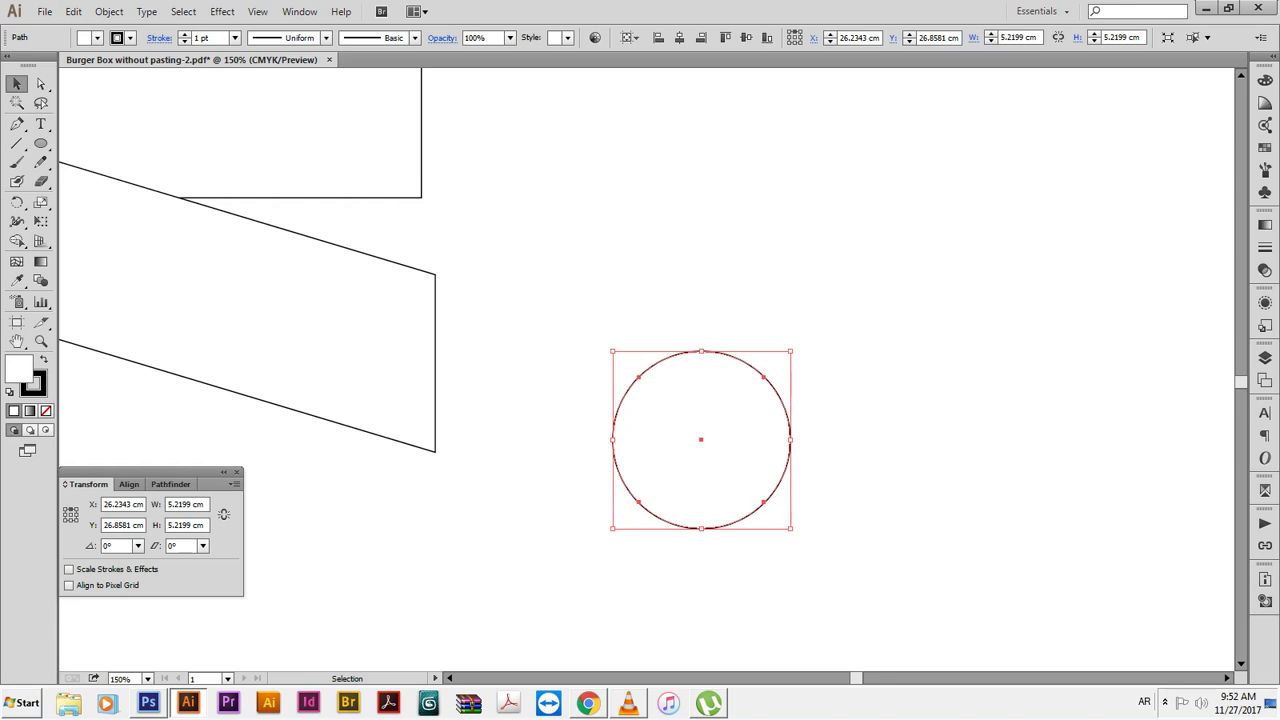
Move the circle up and left to X 22.0191 cm, Y 25.0653 cm near the panel
left_click(522, 326)
left_click(636, 378)
left_click_drag(770, 494, 626, 433)
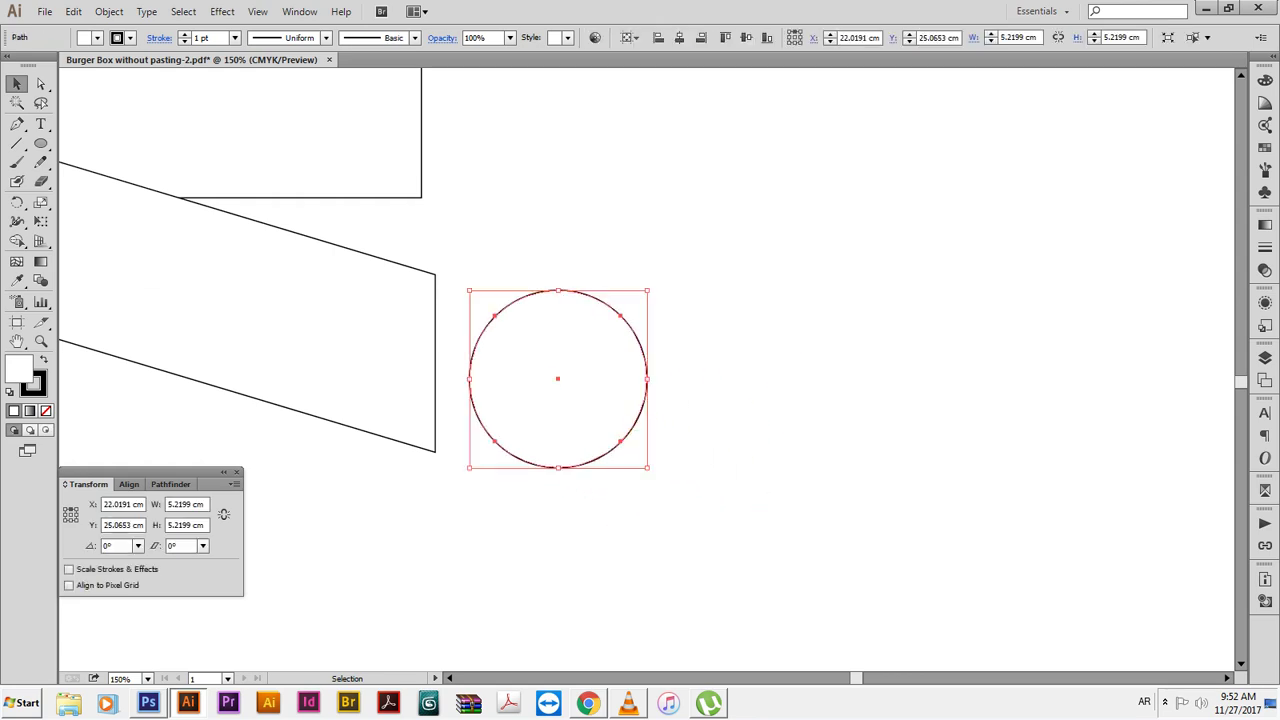
key("ctrl+shift+a")
left_click(553, 290)
Delete the circle's left half and end segments, leaving a shallow right-hand arc
key("a")
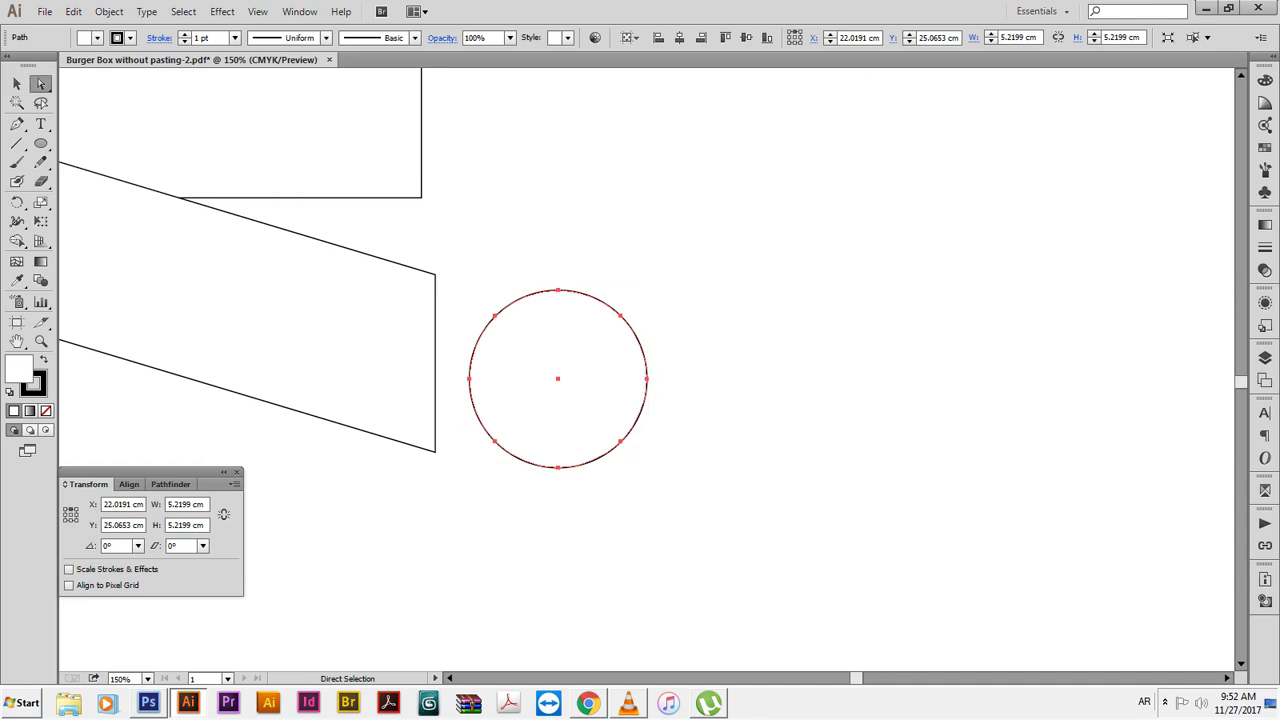
left_click_drag(455, 283, 508, 450)
key("Delete")
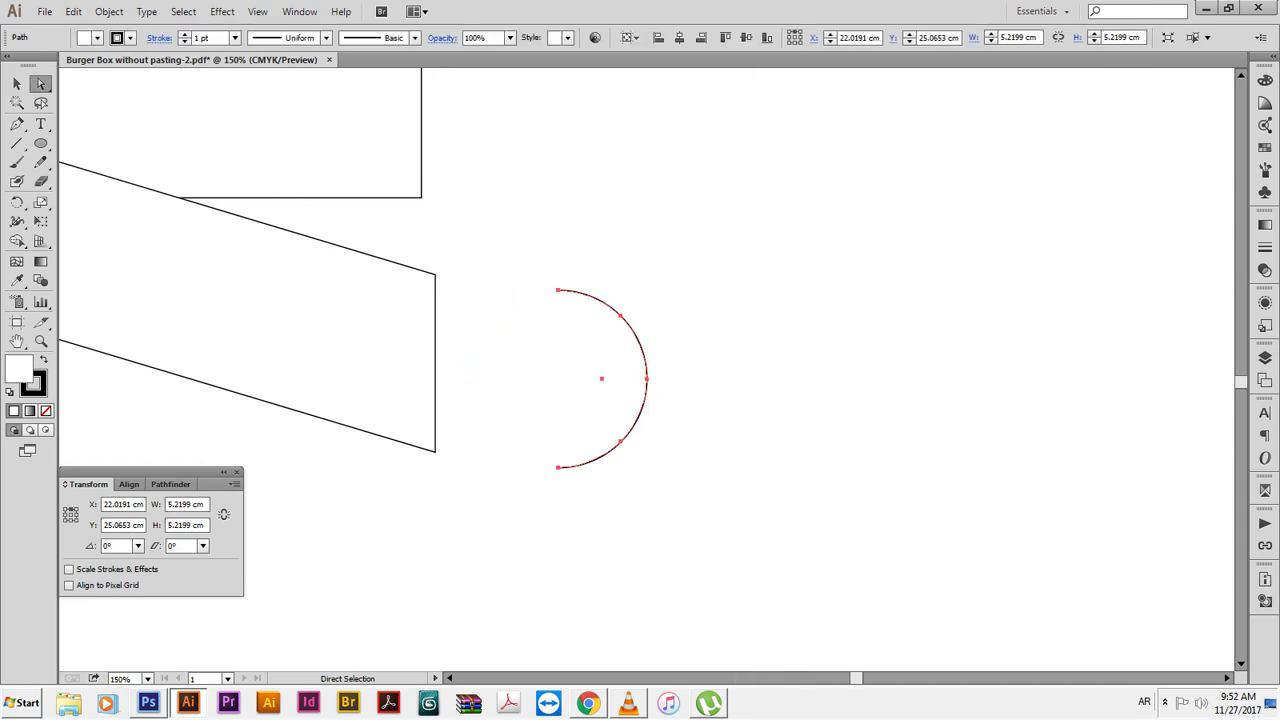
key("v")
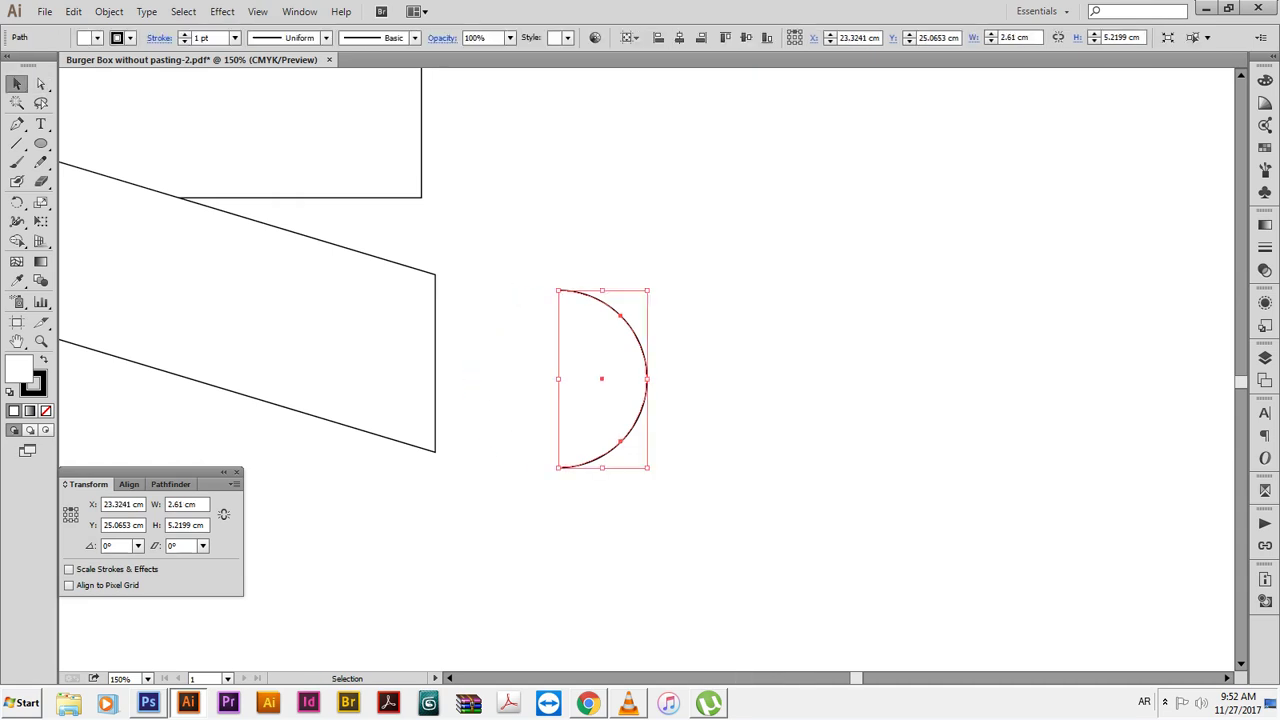
key("a")
left_click_drag(508, 272, 578, 490)
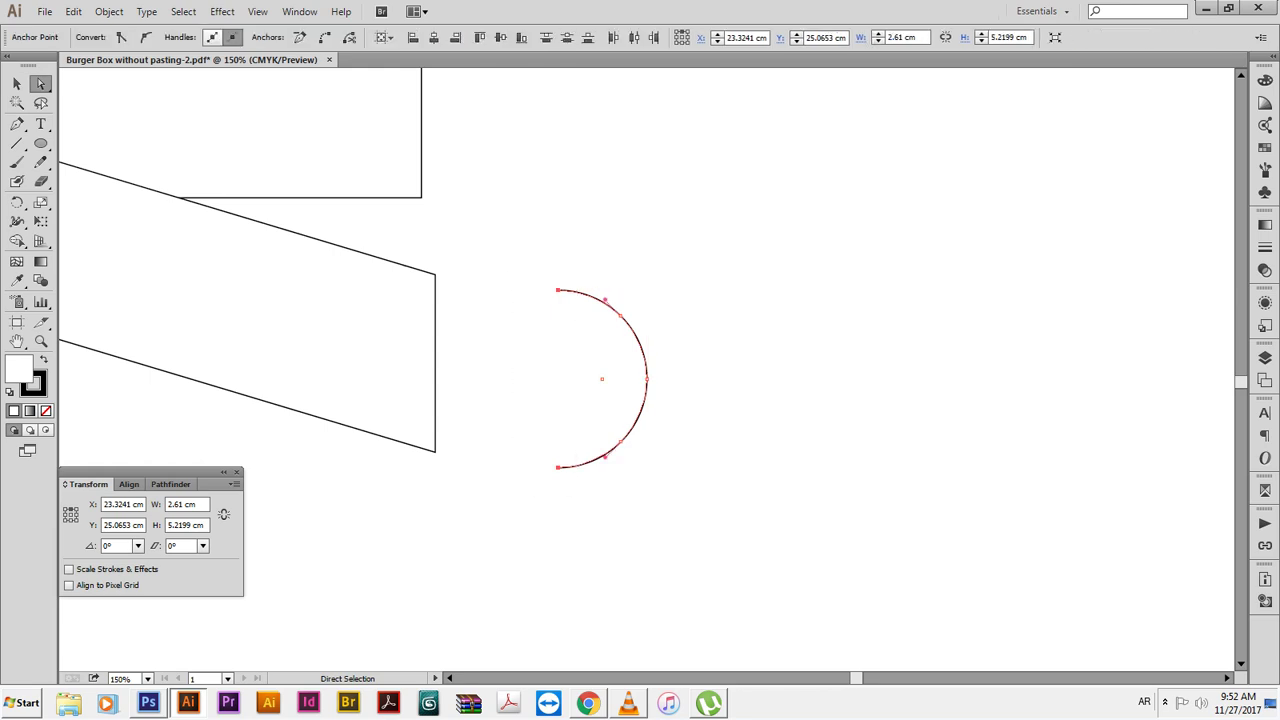
key("Delete")
left_click(560, 360)
Scale the arc proportionally to 5.2199 cm height, making it 1.0811 cm wide
key("v")
left_click_drag(569, 360, 652, 396)
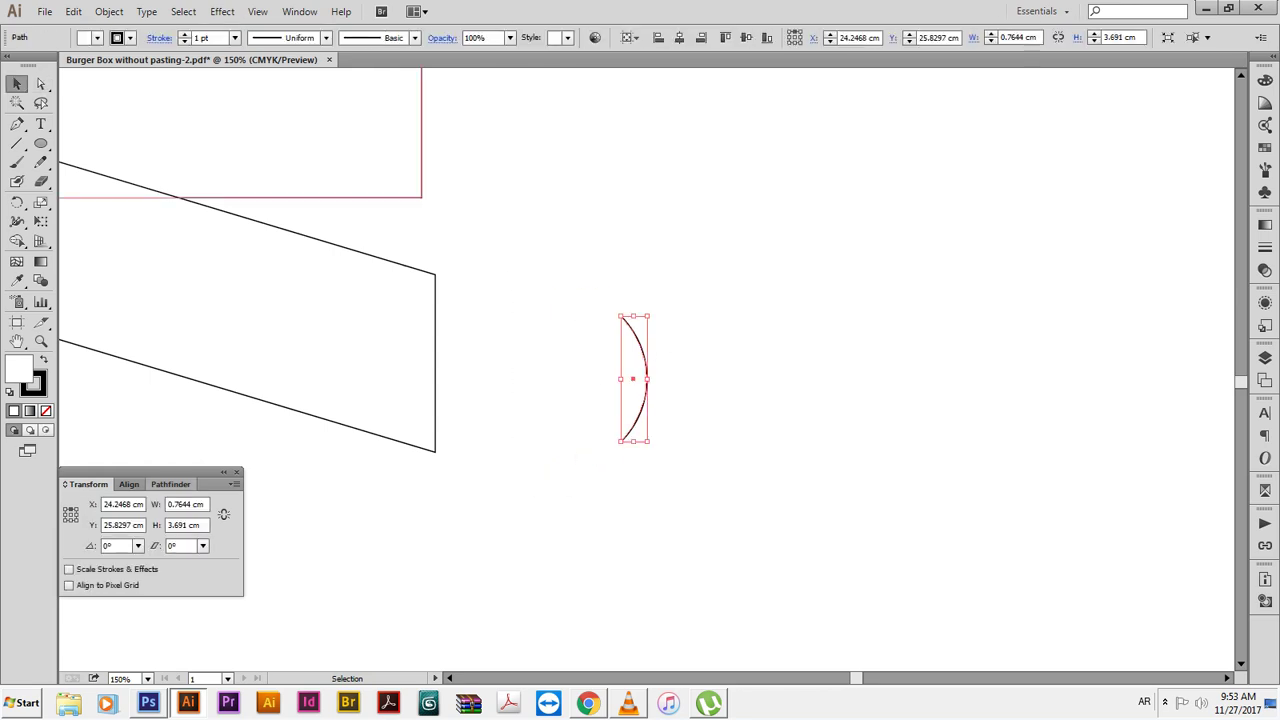
left_click(170, 484)
left_click(88, 484)
left_click(223, 514)
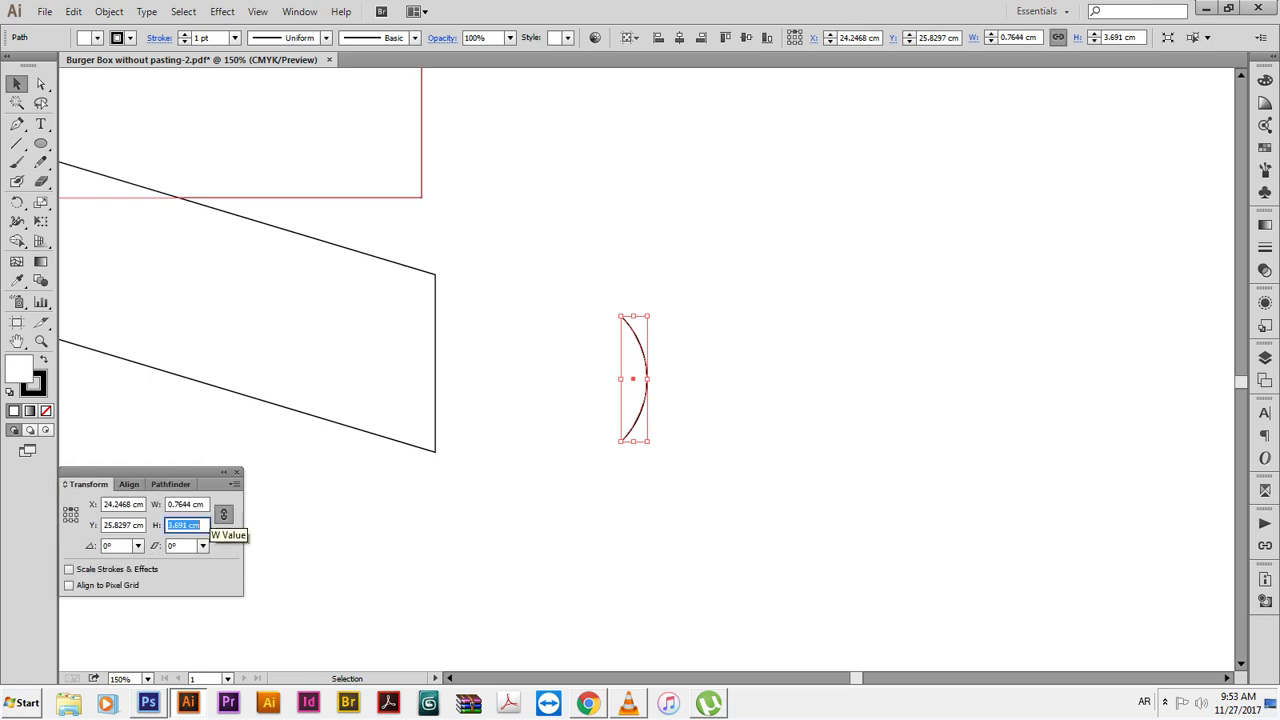
left_click(184, 525)
type("5.2199")
key("Return")
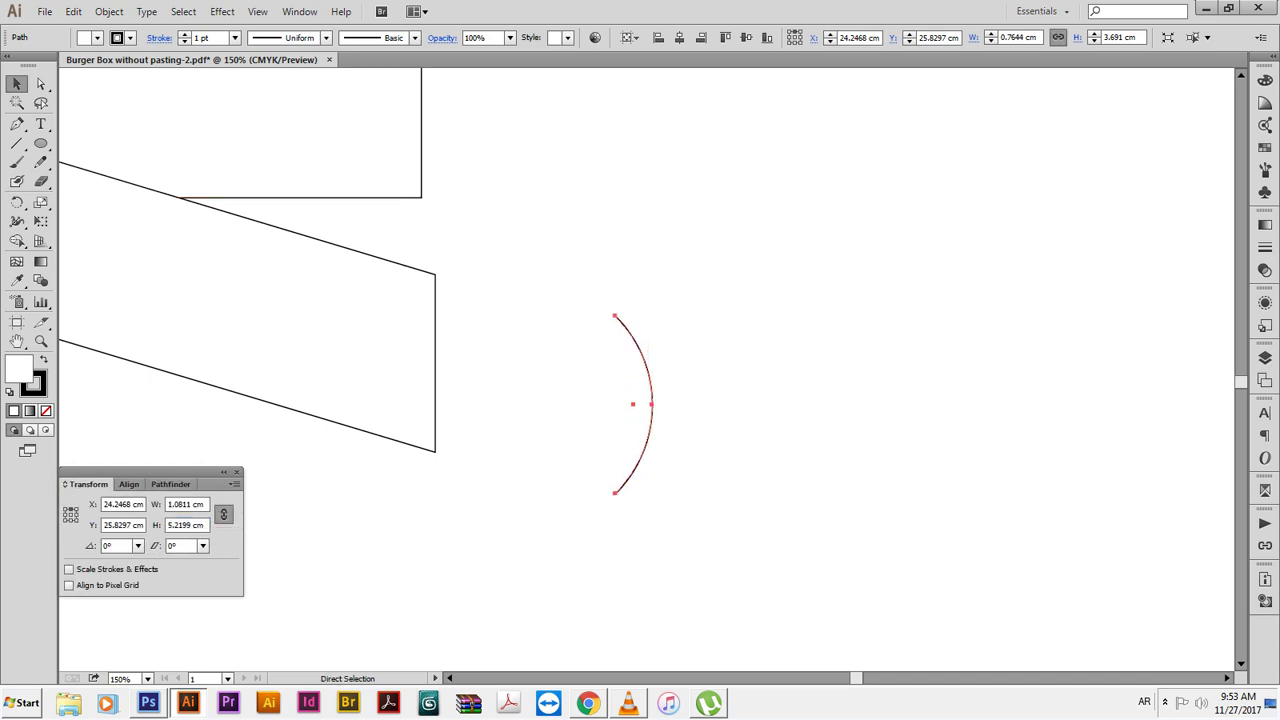
left_click(435, 400, "shift")
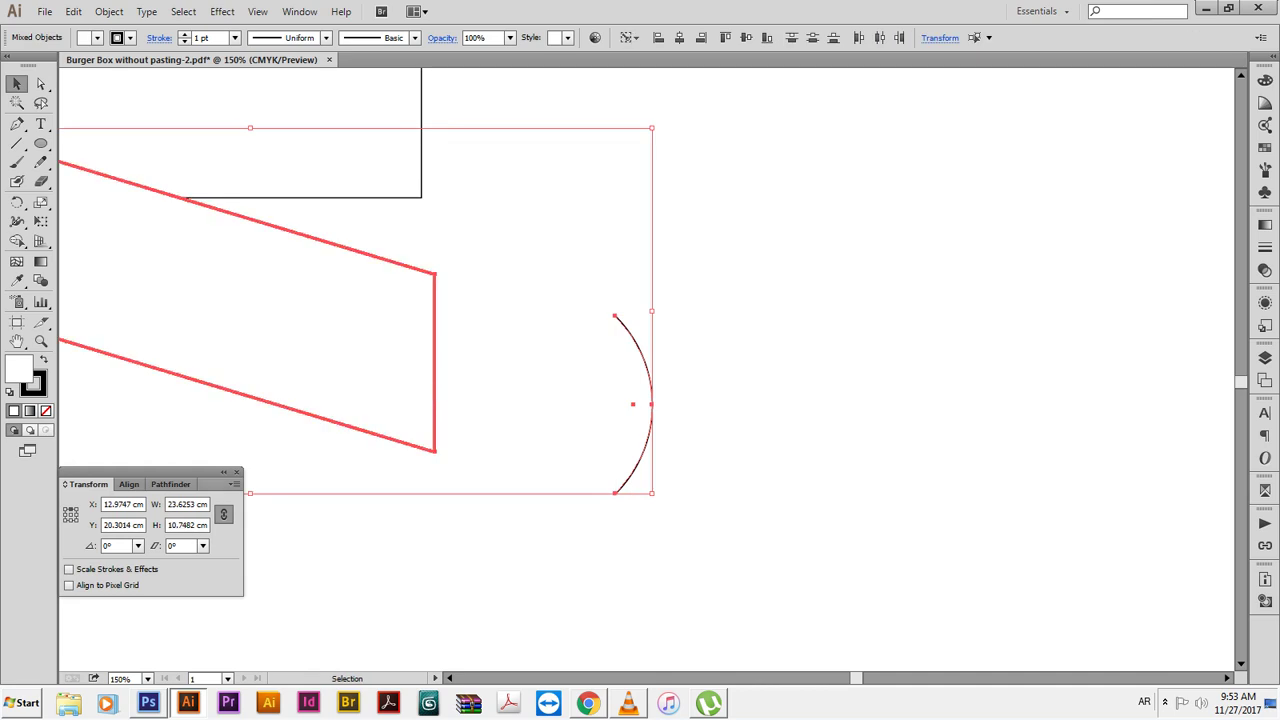
Bottom-align the arc with the panel and butt it against the panel's right edge at 0 cm spacing
left_click(129, 484)
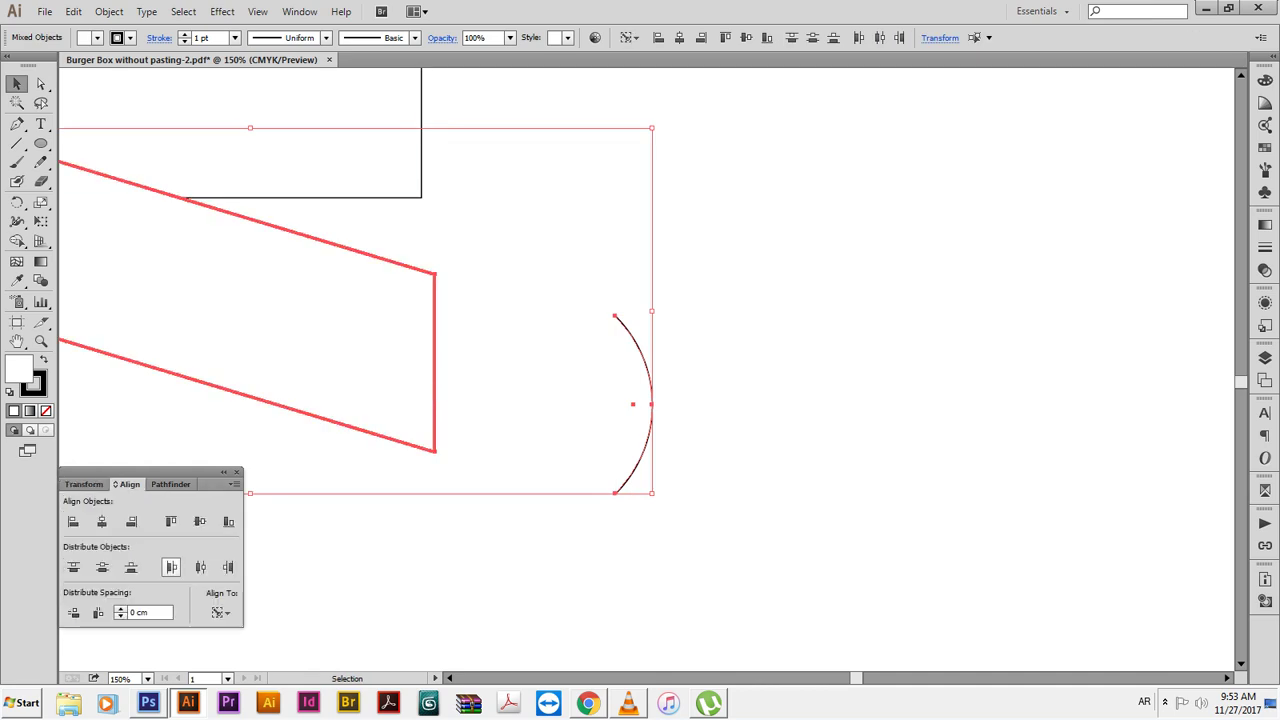
left_click(229, 521)
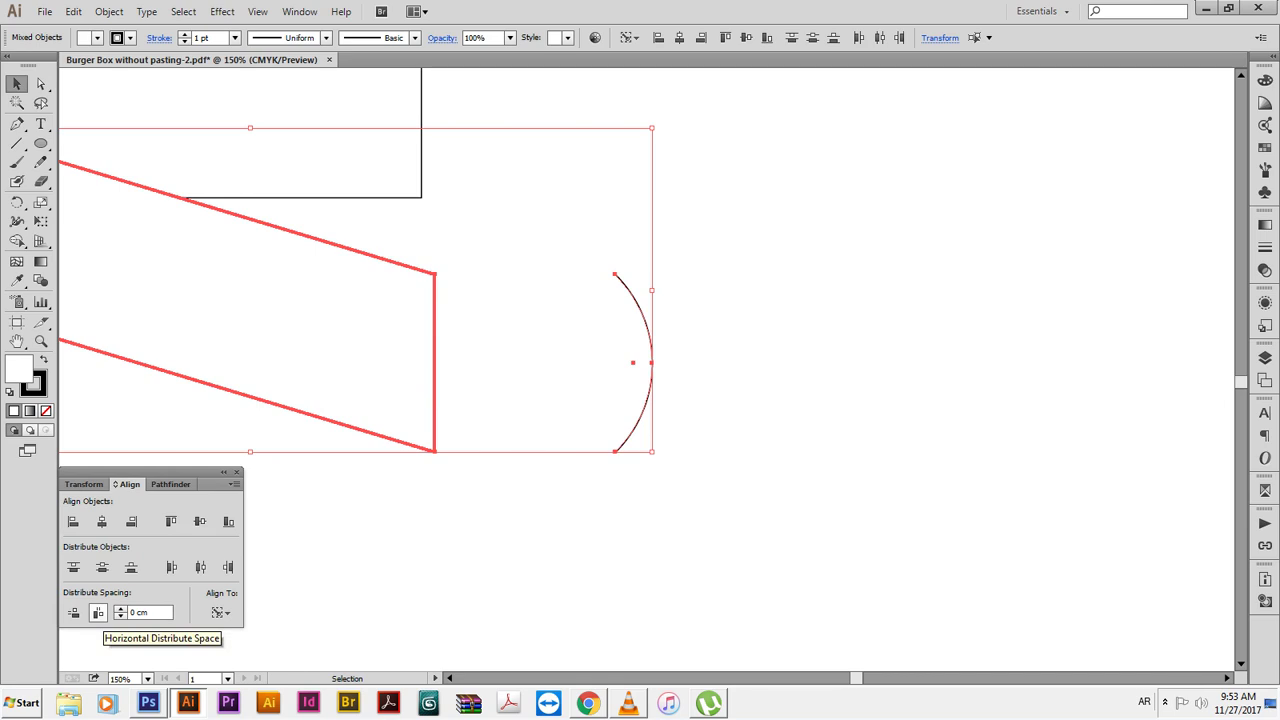
left_click(98, 612)
key("ctrl+shift+a")
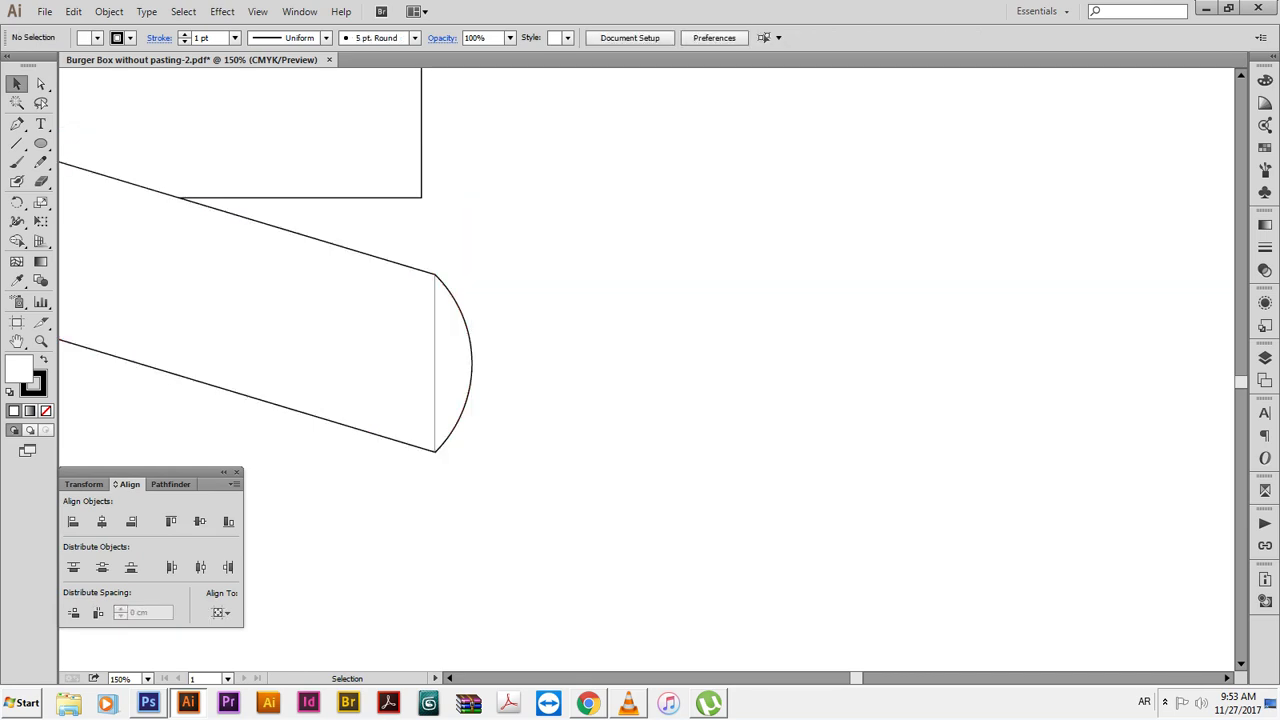
left_click(466, 392)
key("a")
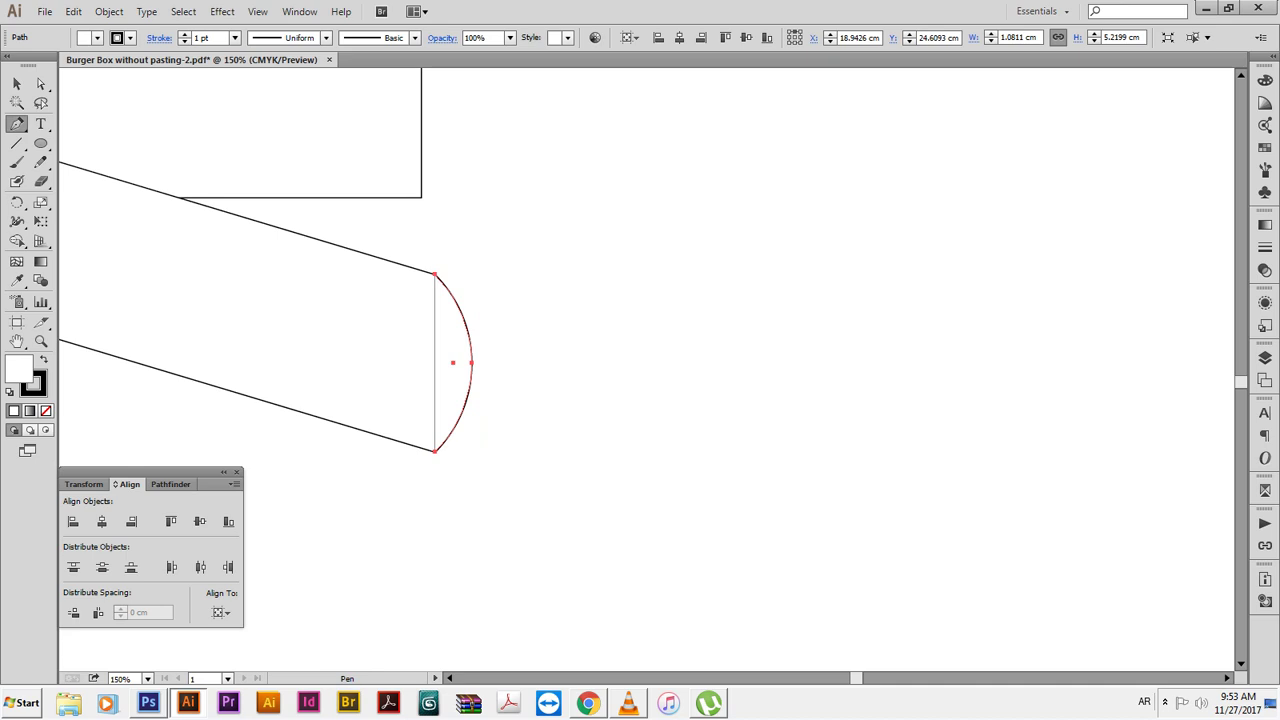
left_click(435, 272)
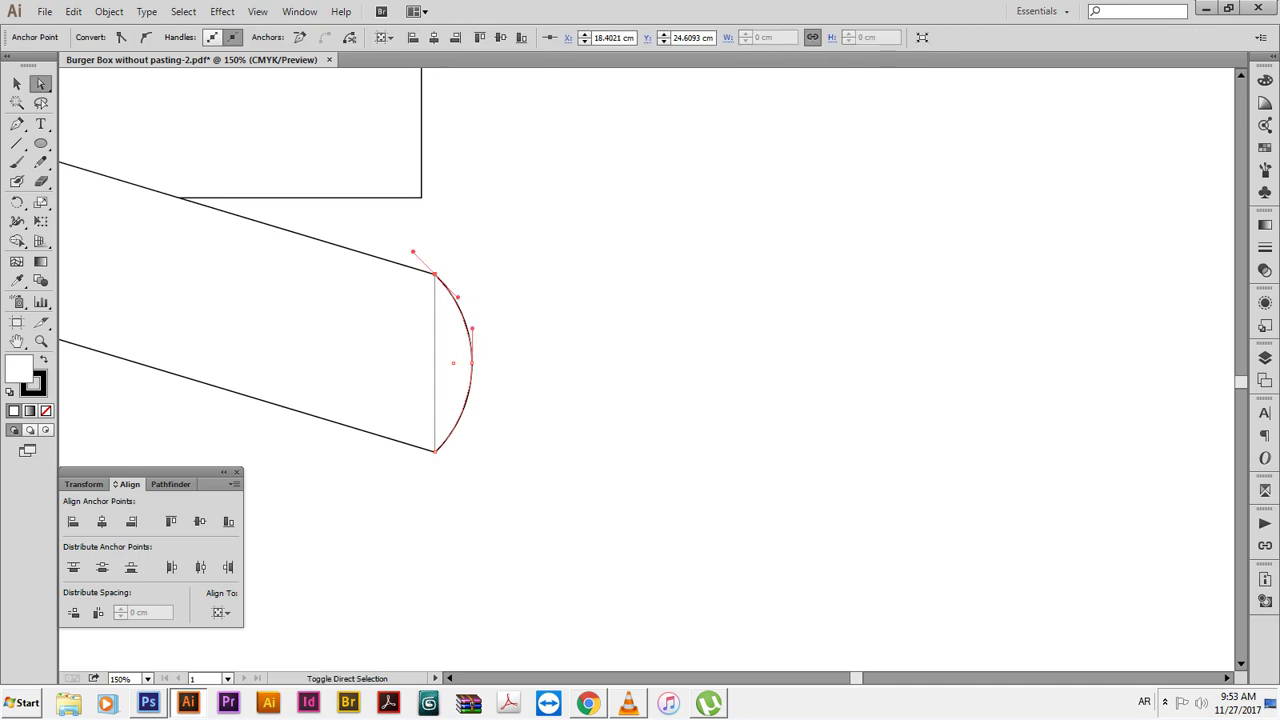
left_click(435, 450, "shift")
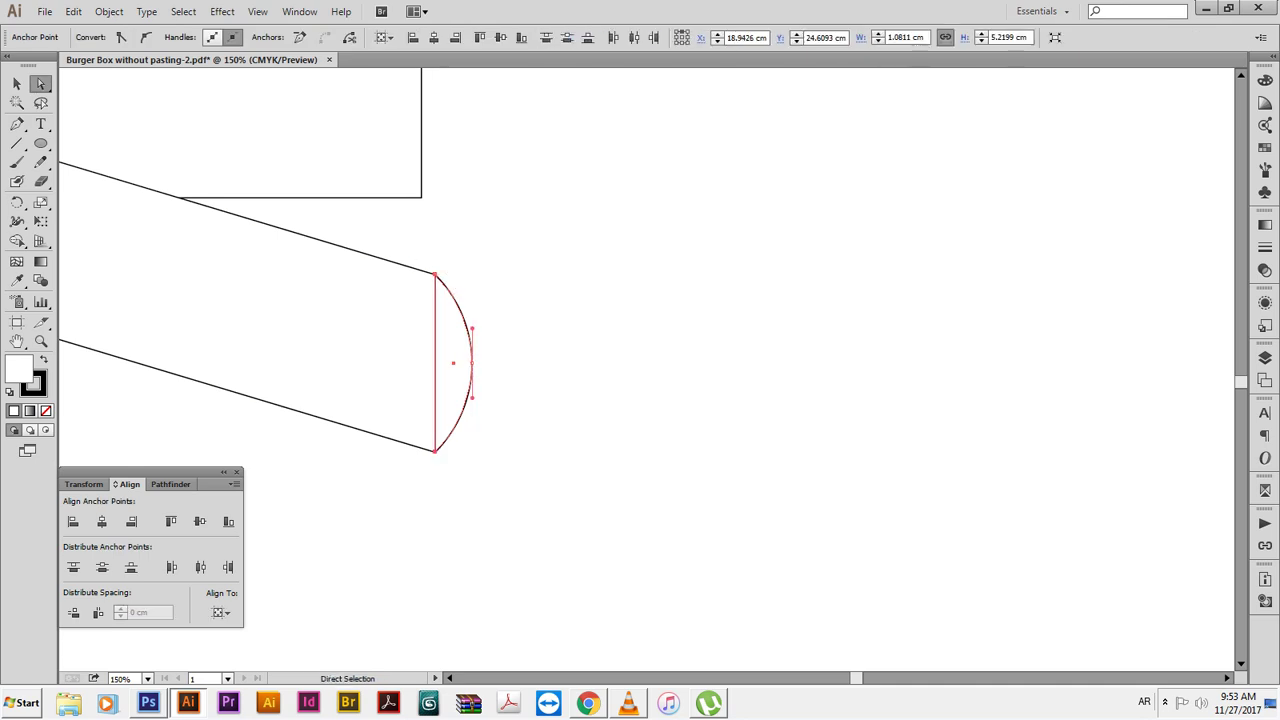
key("v")
key("ctrl+shift+a")
Rotate the panel and its tab by 16.69° so the panel sits level
key("ctrl+minus")
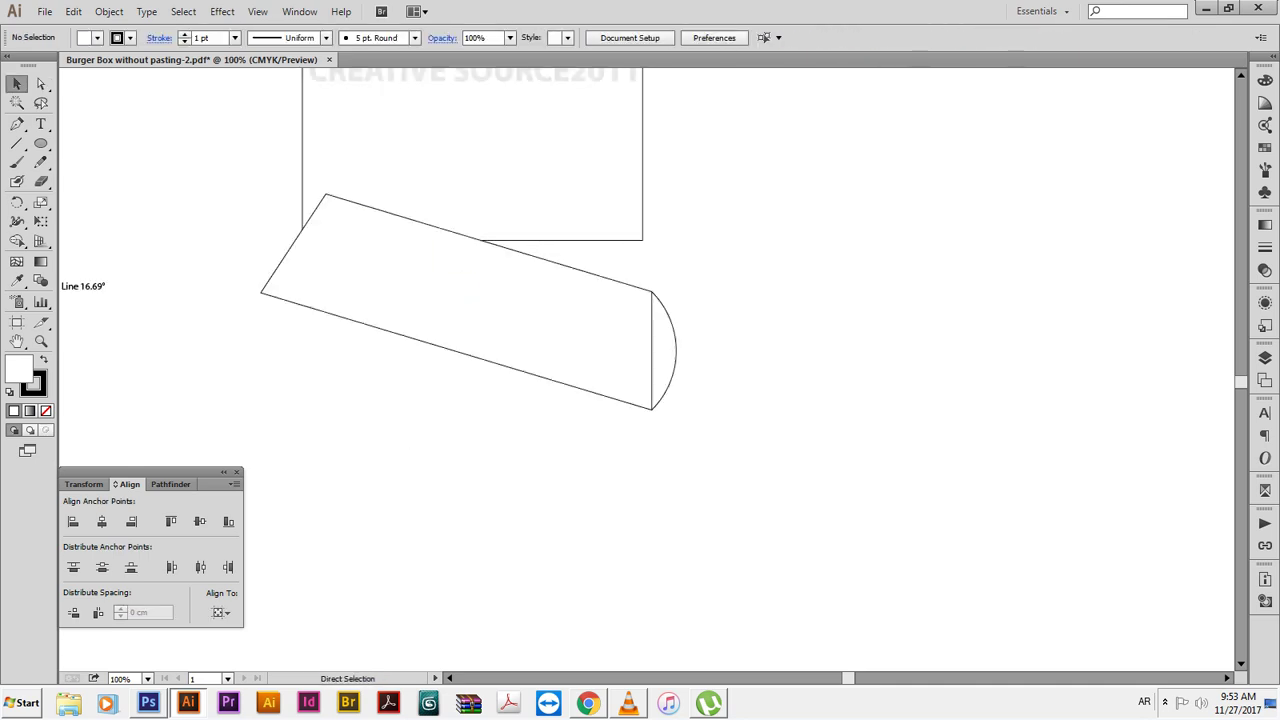
left_click_drag(751, 486, 543, 348)
key("r")
key("Return")
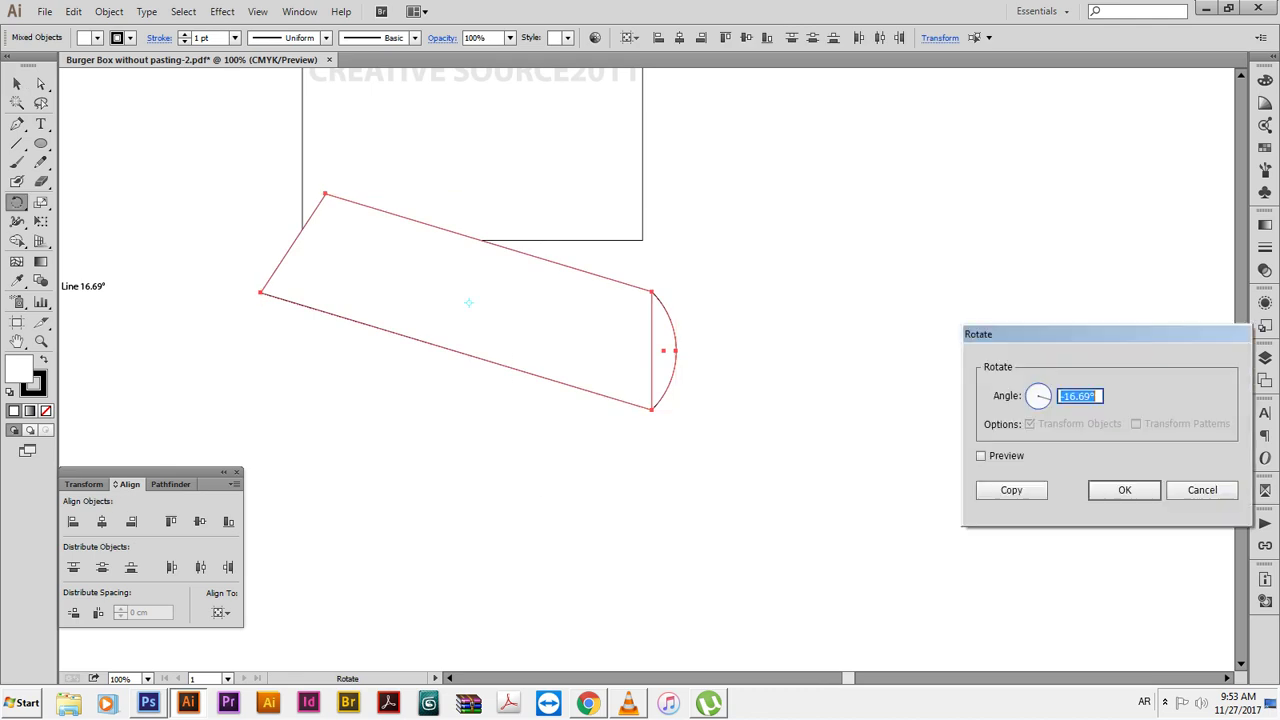
type("16.69")
key("Return")
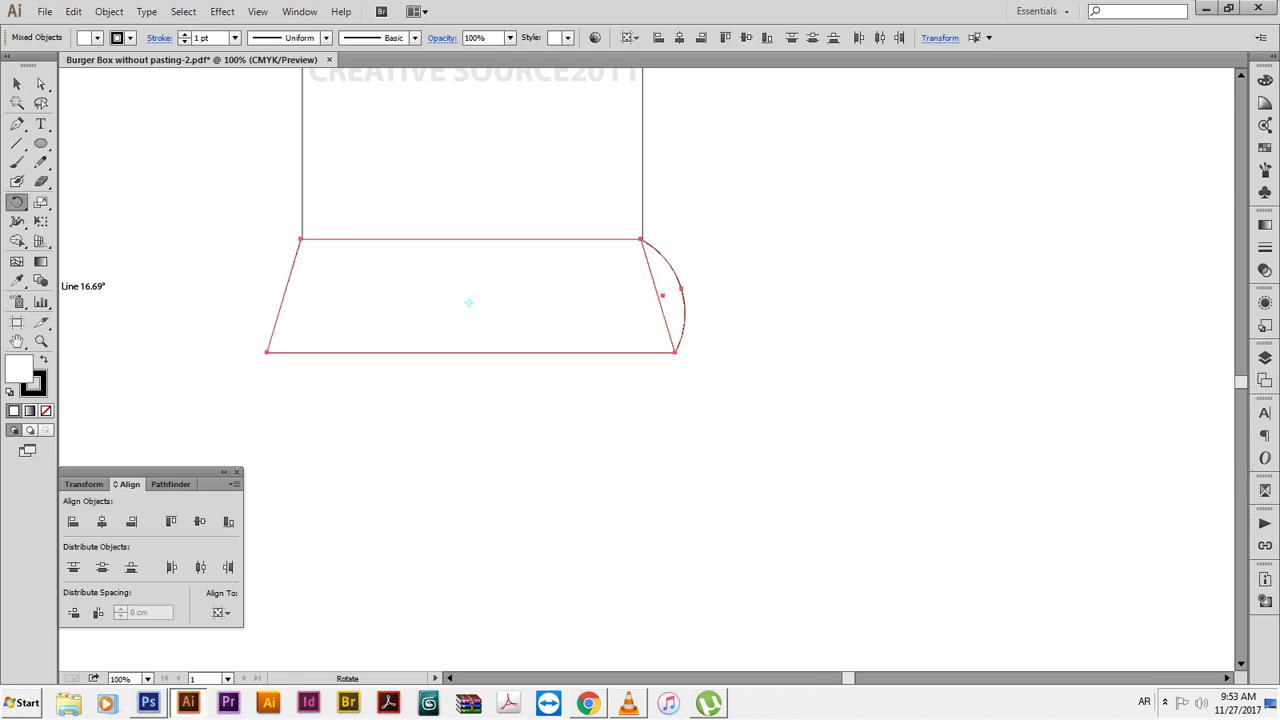
key("v")
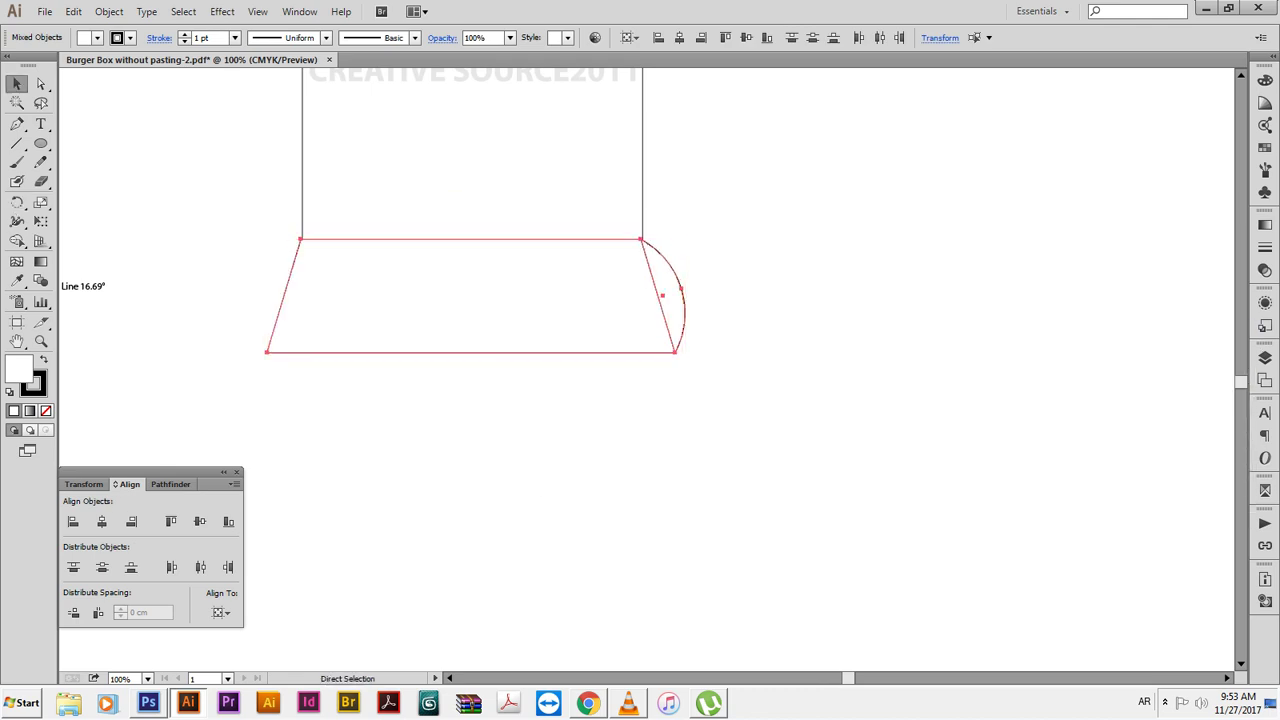
left_click(720, 341)
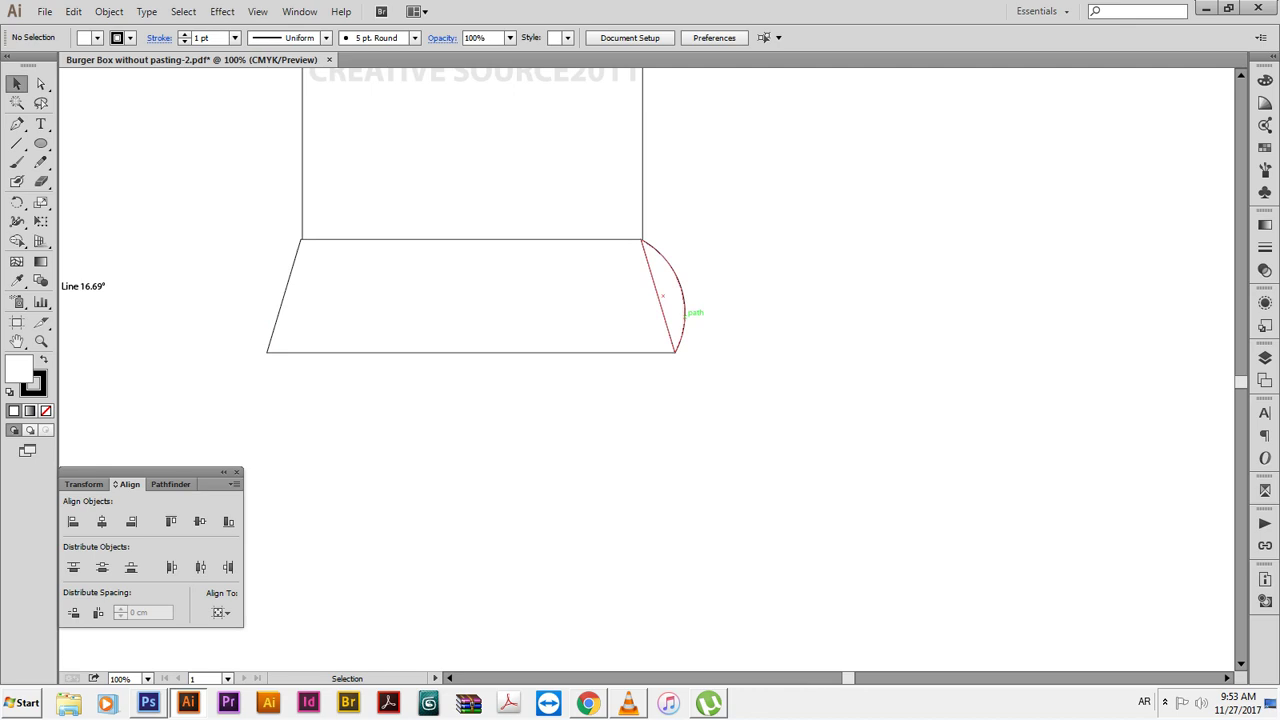
Copy the tab arc to the panel's left side and reflect it vertically
mouse_move(684, 312)
left_mouse_down()
mouse_move(249, 311)
mouse_move(254, 326)
left_mouse_up()
right_click(254, 326)
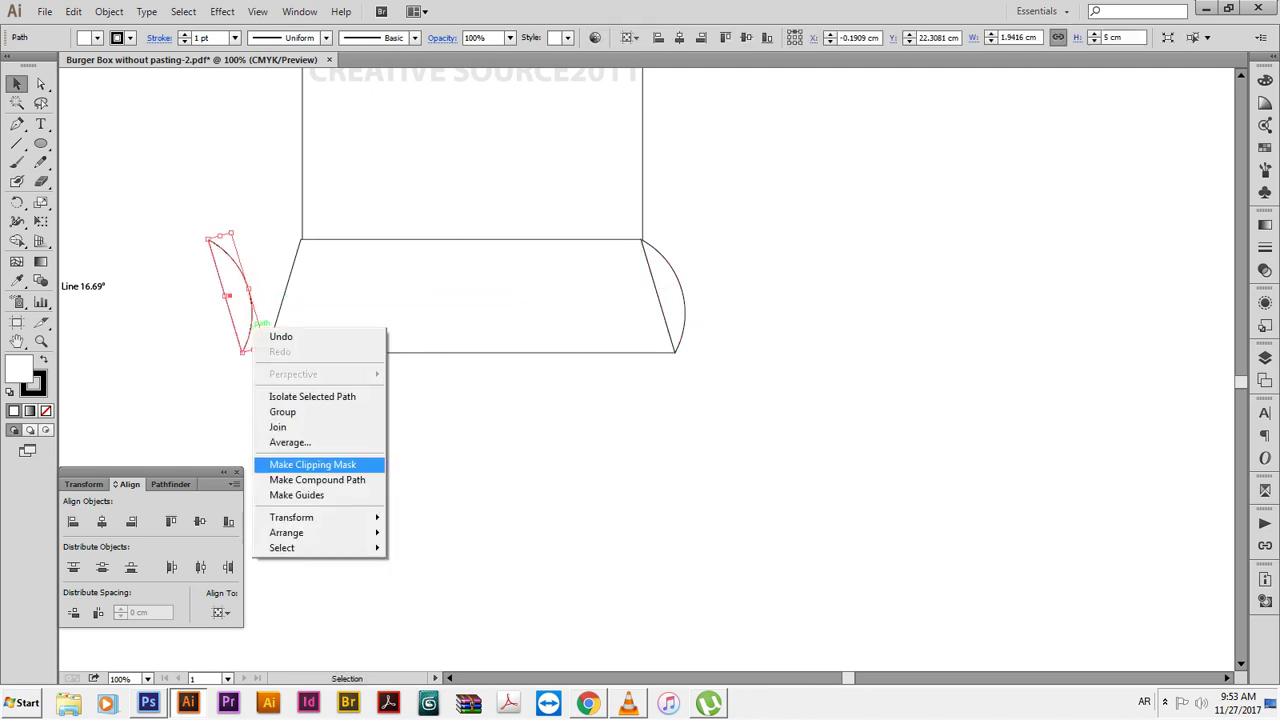
left_click(418, 570)
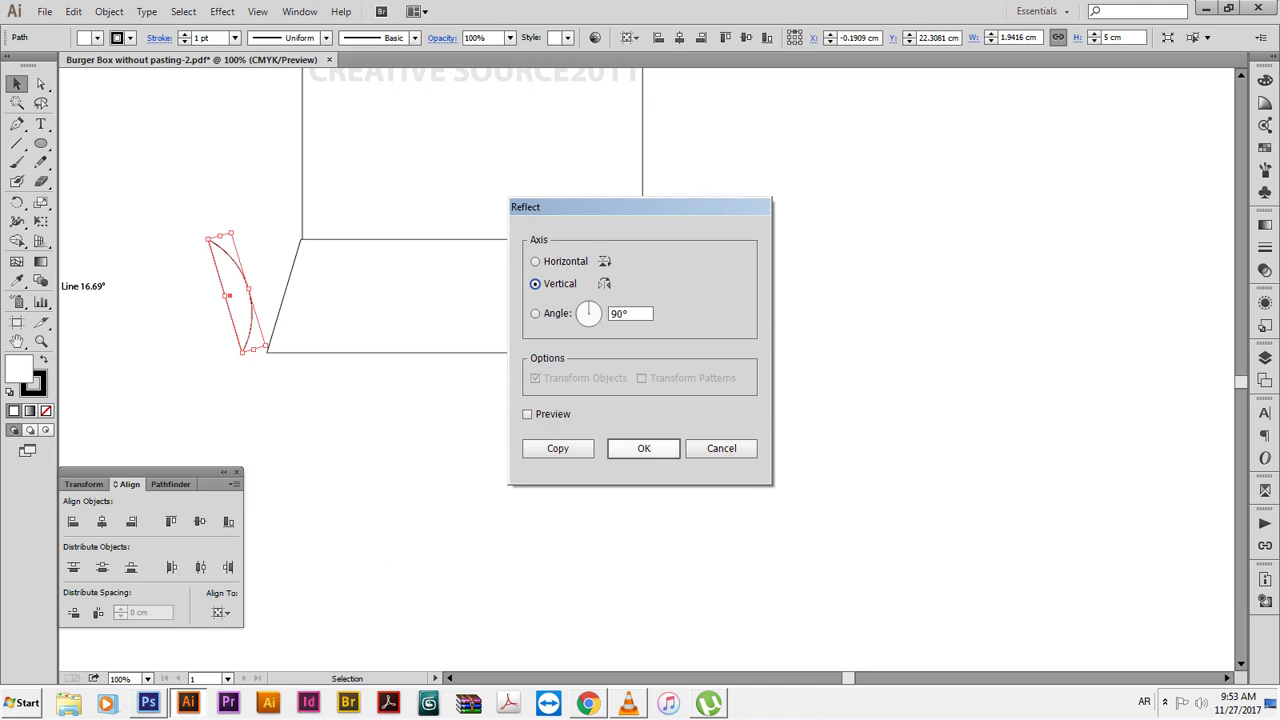
left_click(644, 448)
left_click(330, 420)
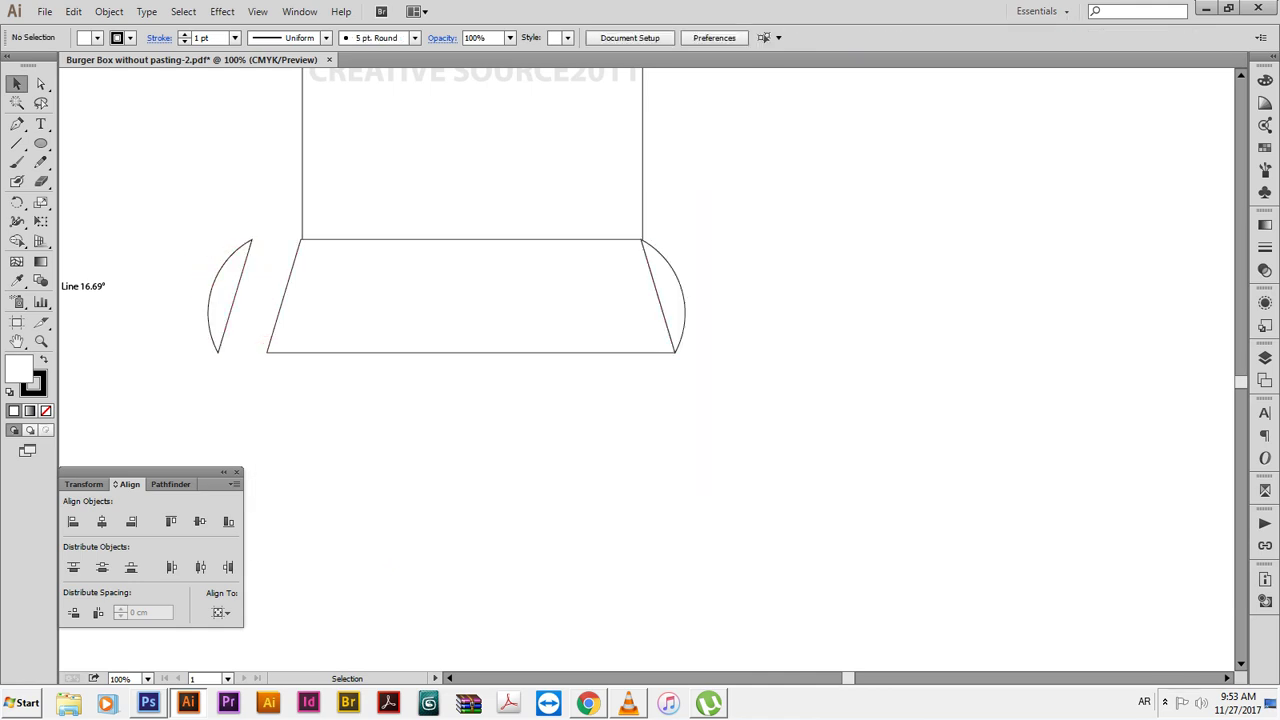
scroll(372, 195, "left", 2)
Snap the left arc into place using the square as key object, then centre everything under the square
left_click(371, 193)
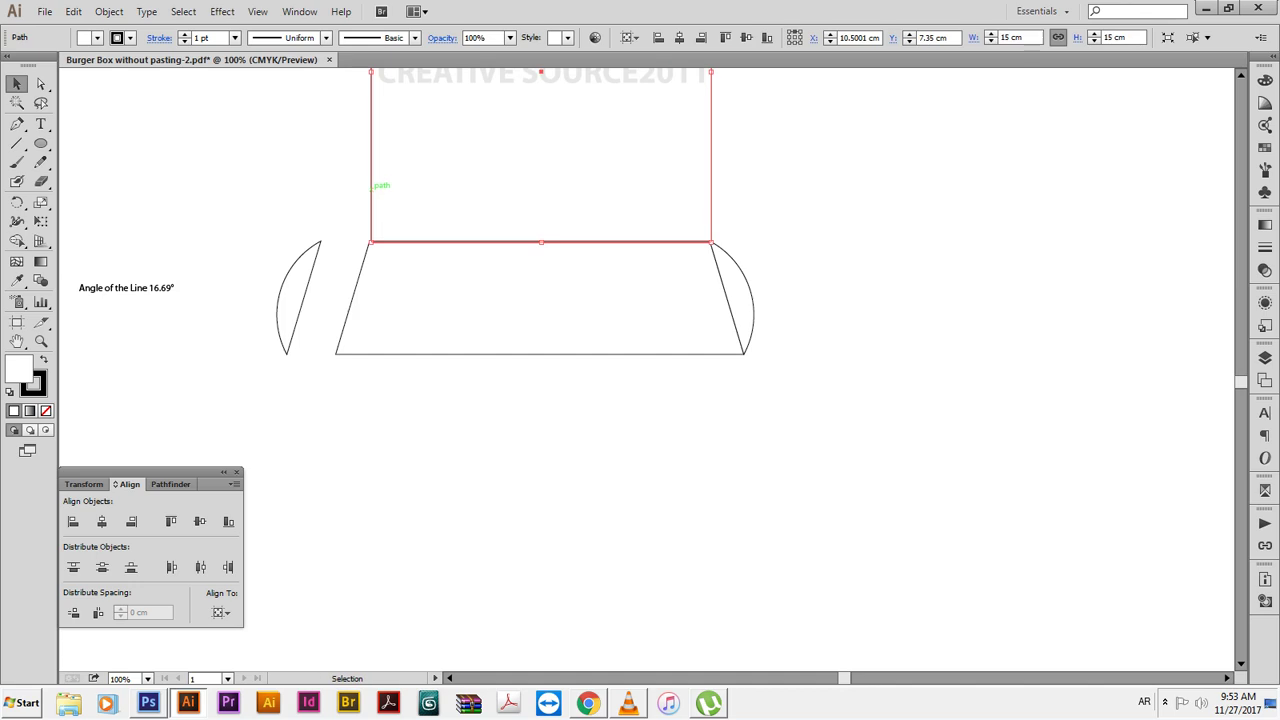
left_click(308, 262, "shift")
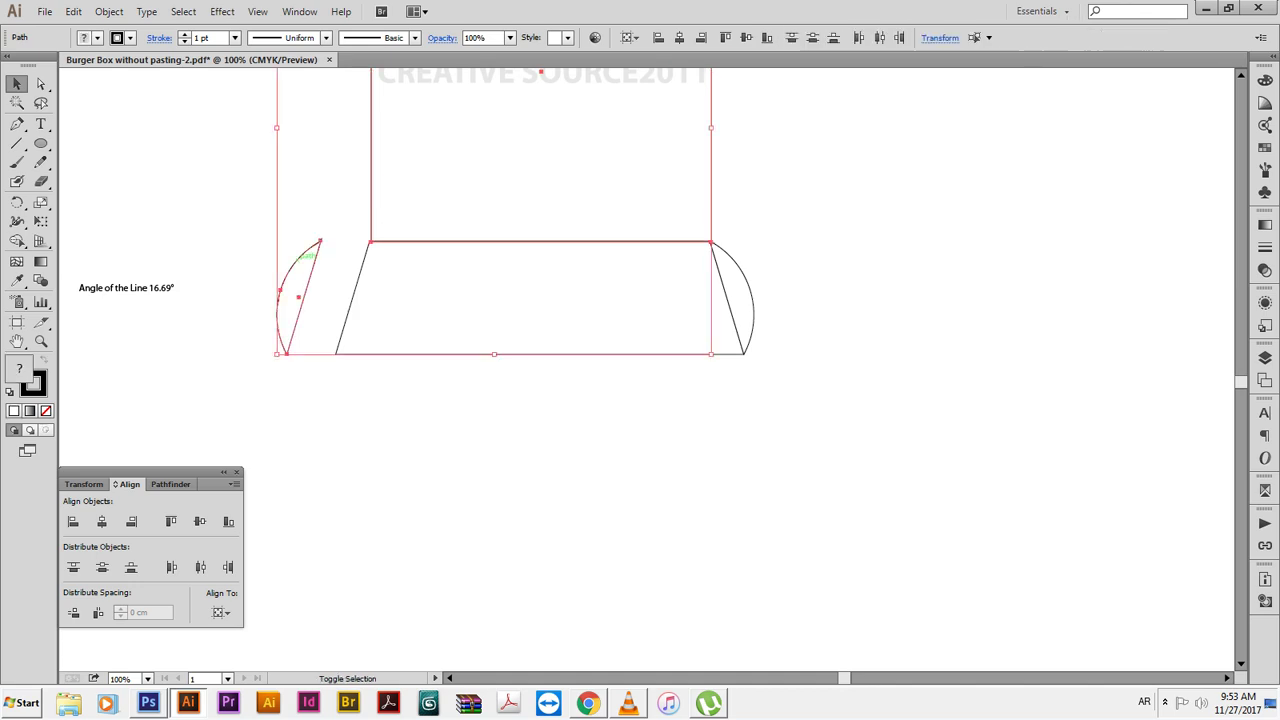
left_click(371, 193)
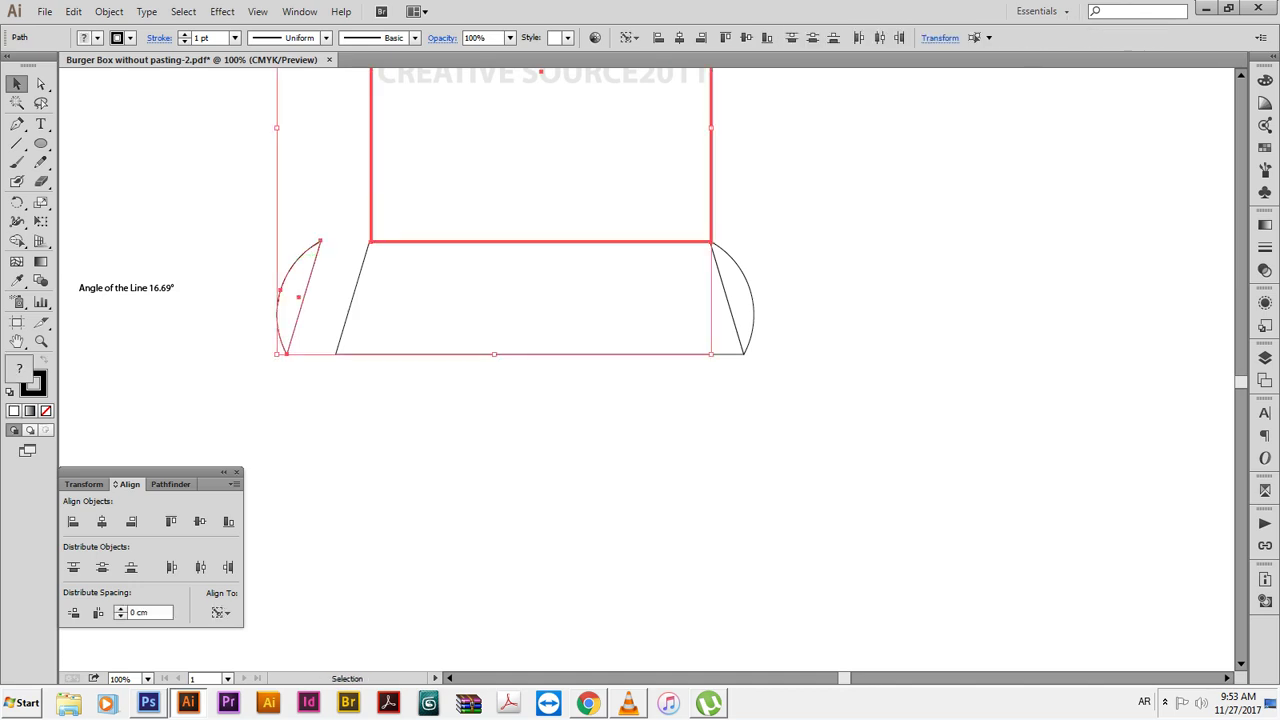
left_click(97, 612)
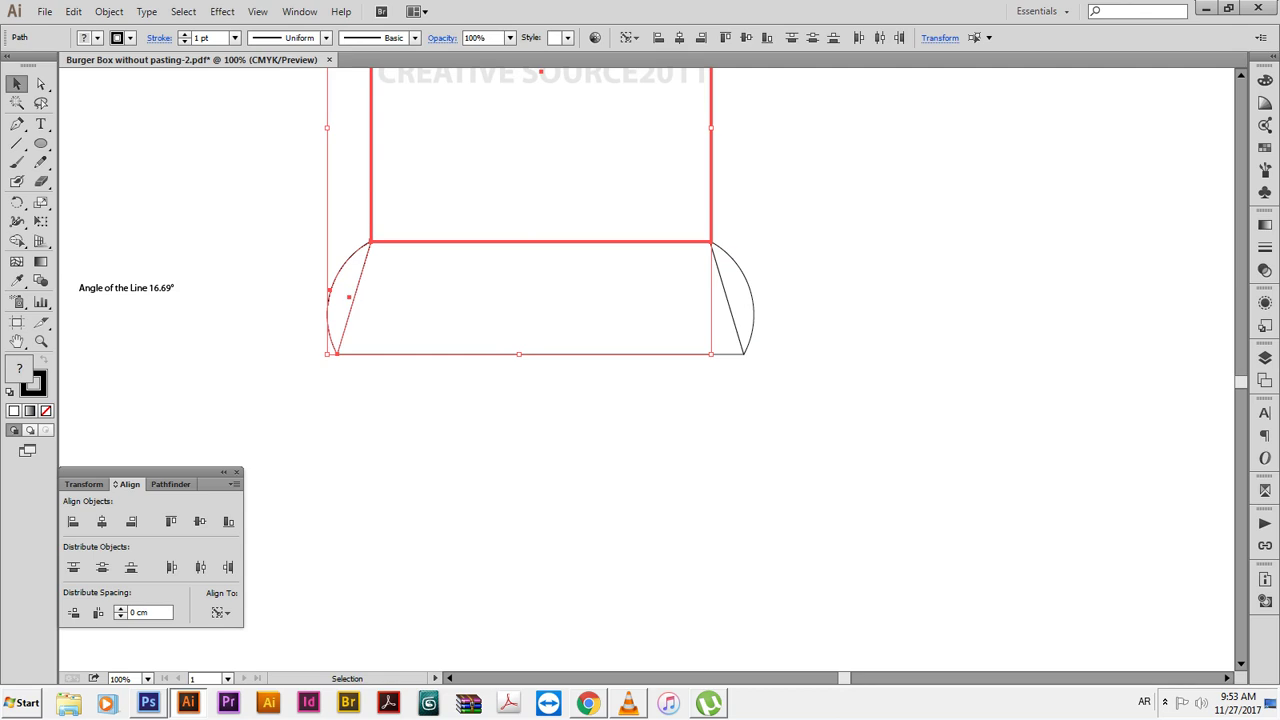
left_click_drag(656, 396, 522, 158)
left_click(371, 193)
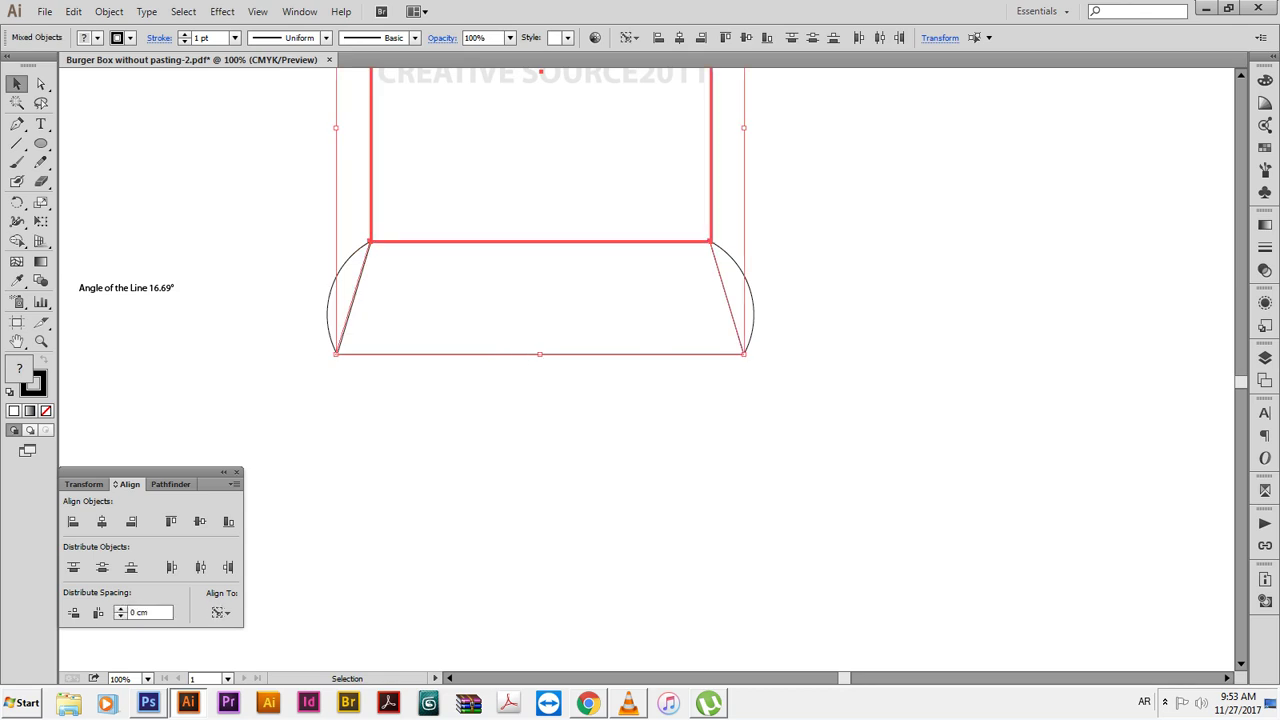
left_click(101, 521)
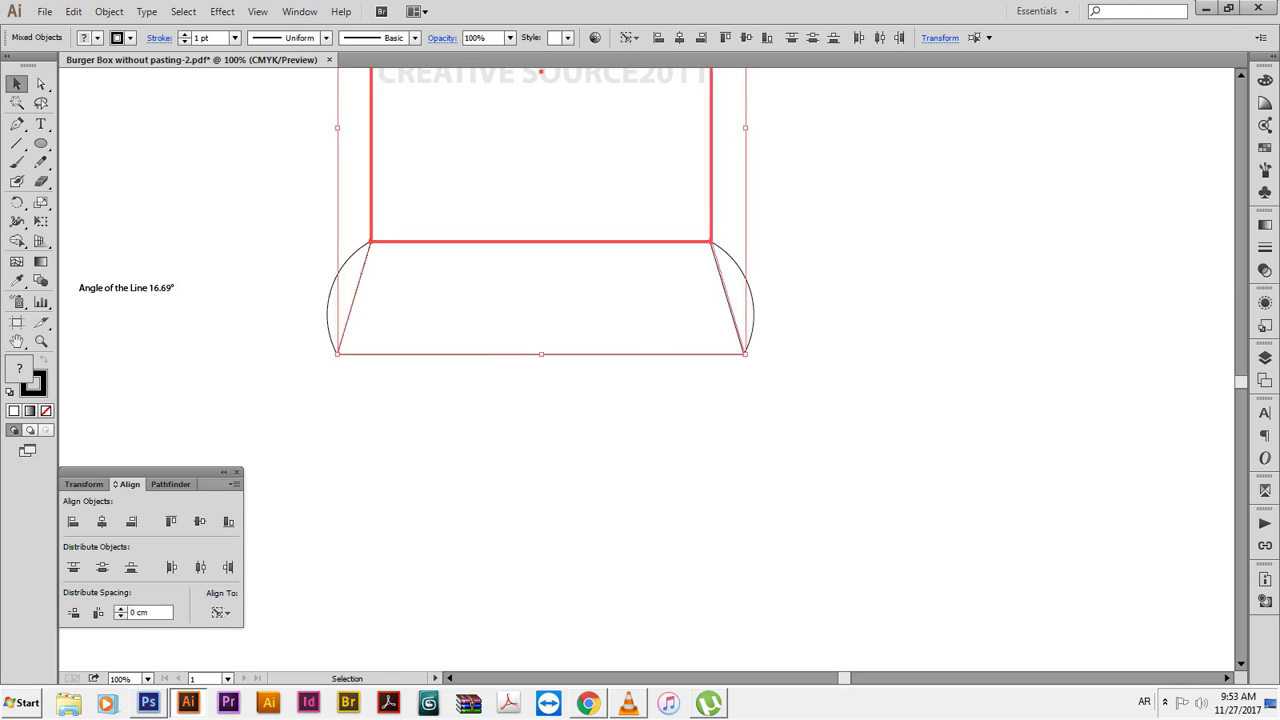
Snap the right arc against the panel's right end at 0 cm spacing
left_click(747, 272)
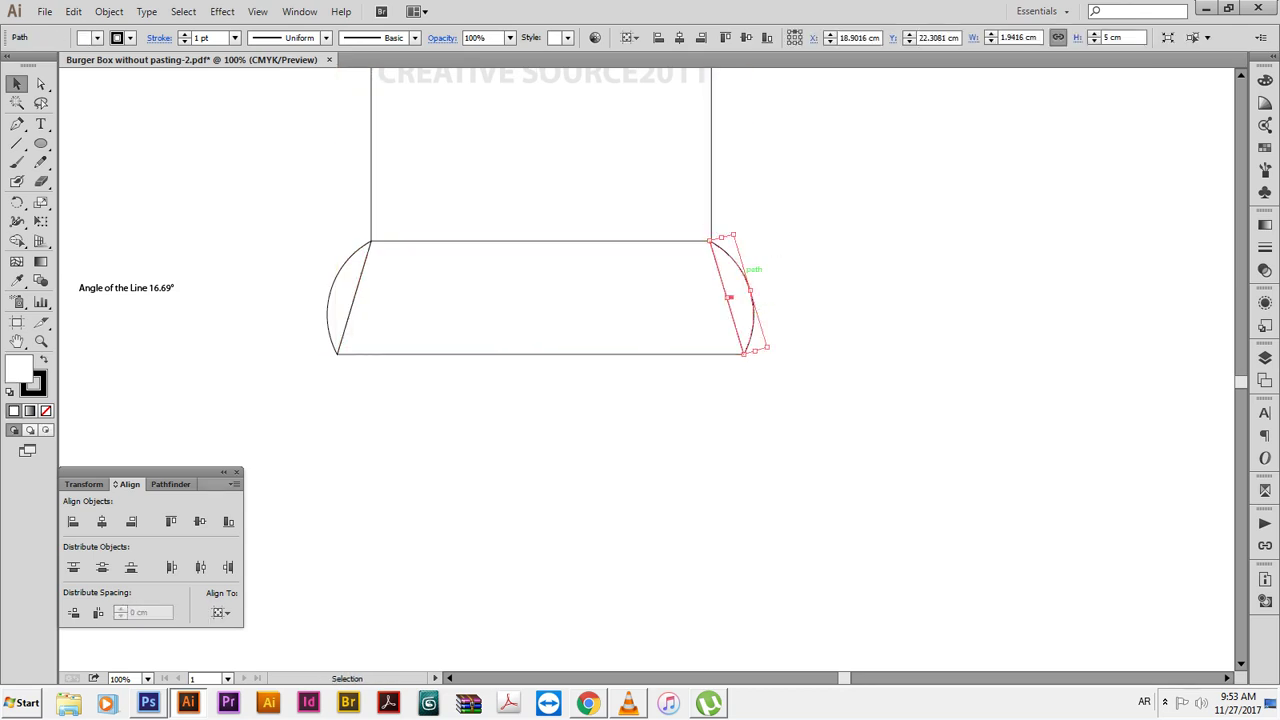
left_click_drag(747, 272, 815, 272)
left_click(711, 198, "shift")
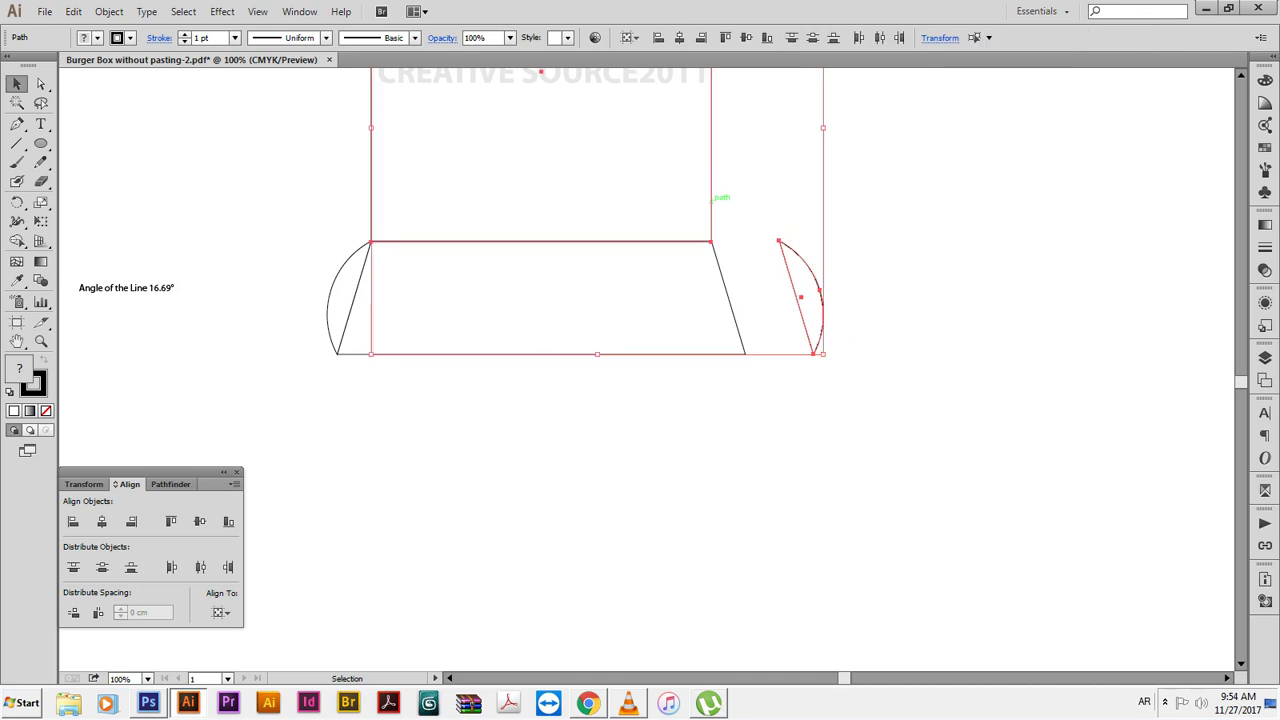
left_click(711, 198)
left_click(98, 612)
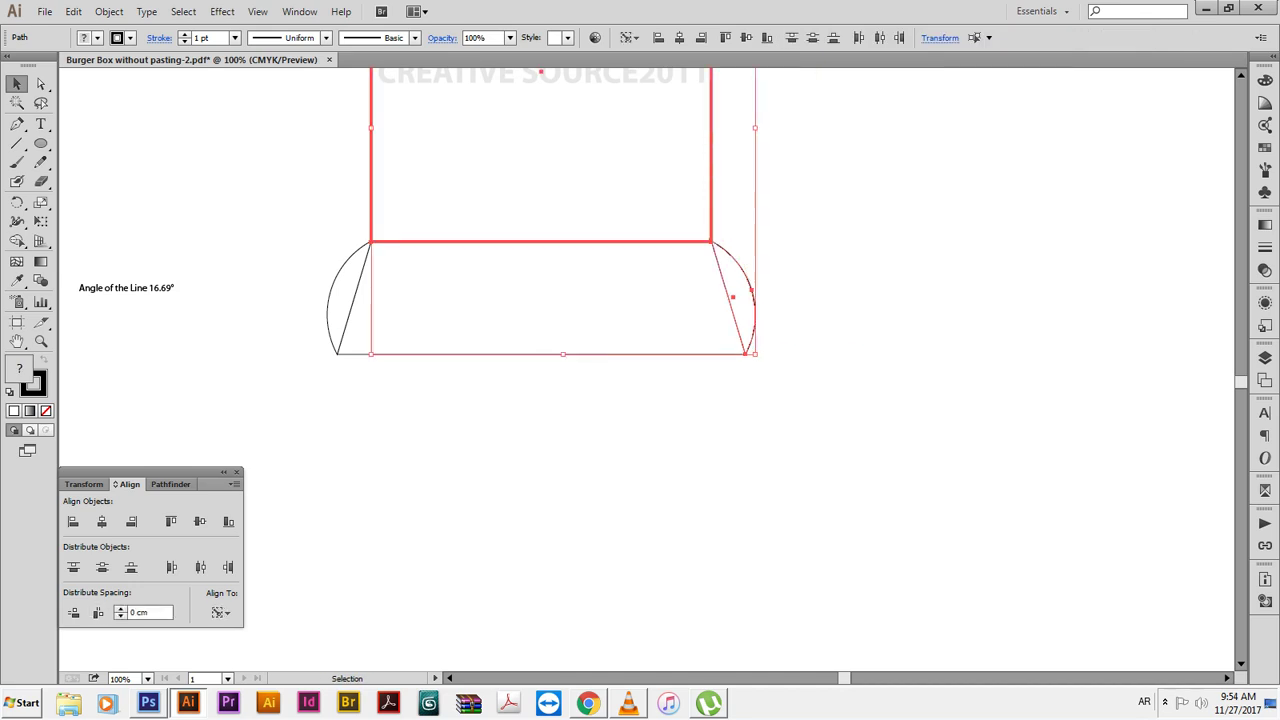
key("ctrl+shift+a")
mouse_move(600, 300)
left_mouse_down()
mouse_move(643, 466)
mouse_move(680, 446)
mouse_move(682, 470)
mouse_move(650, 420)
left_mouse_up()
key("ctrl+minus")
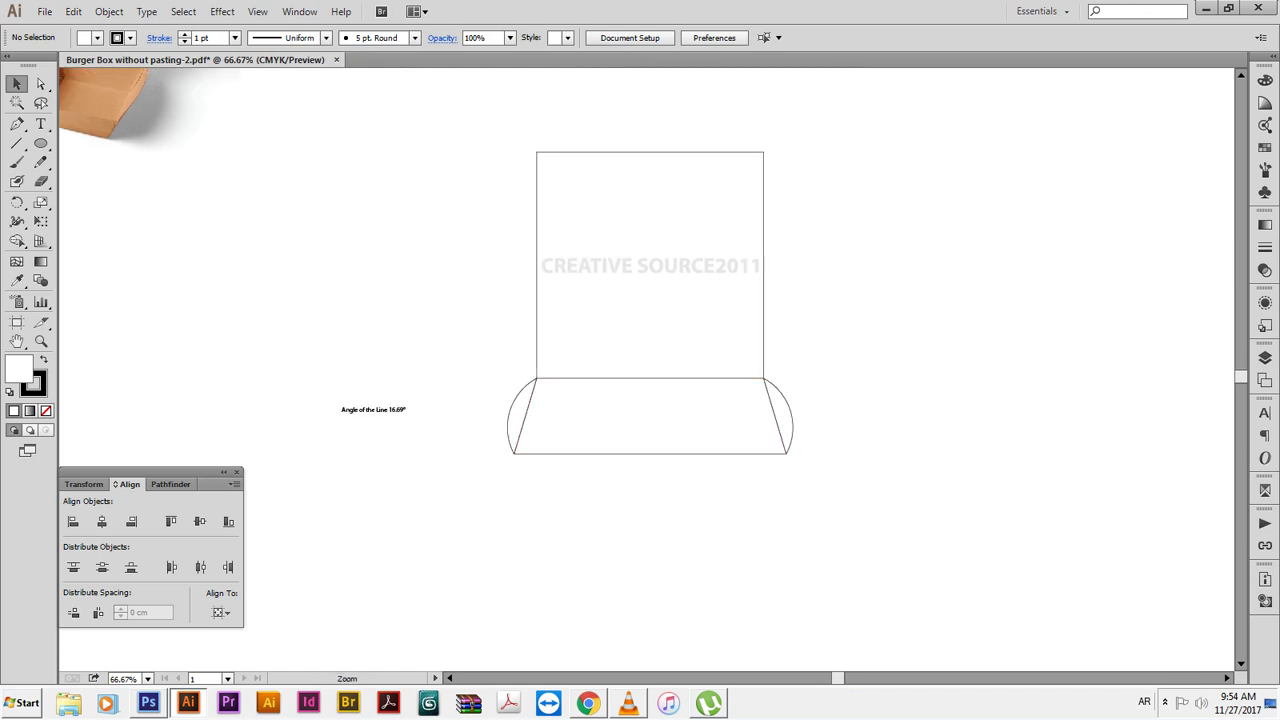
Group the trapezoid panel with both tabs and rotate the group 16.69°
left_click_drag(350, 286, 860, 496)
left_click_drag(685, 410, 554, 318)
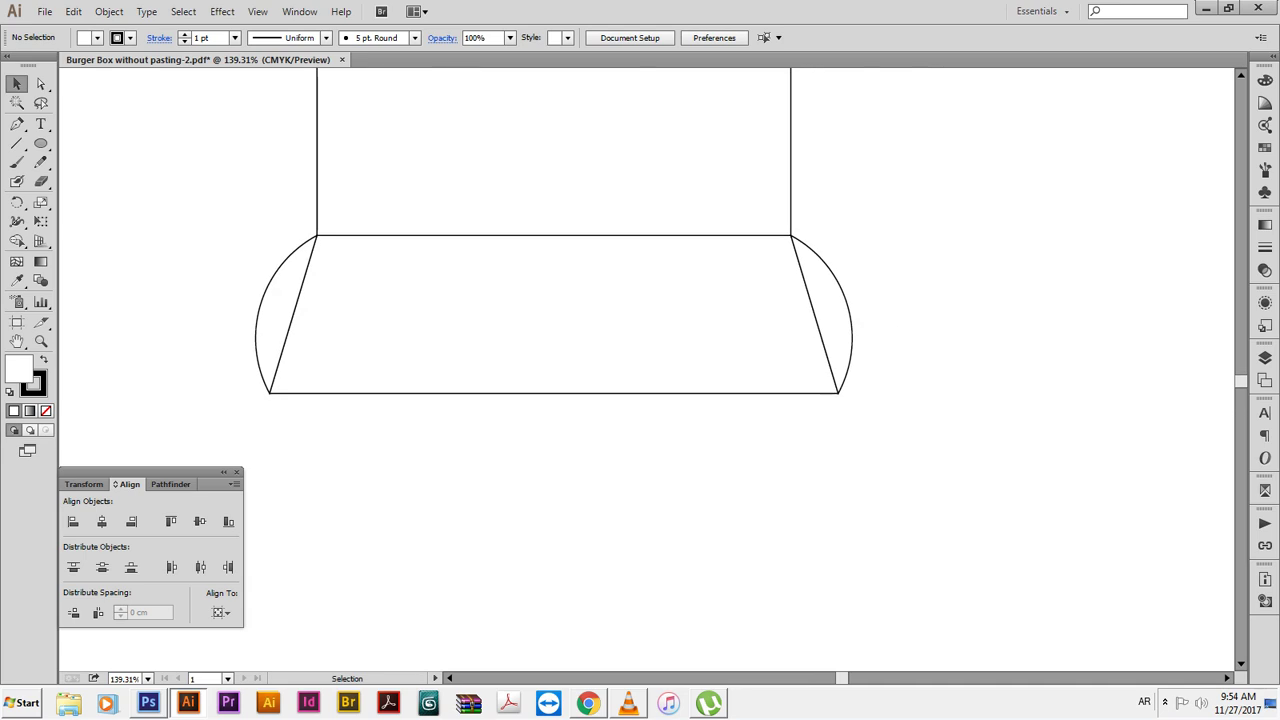
left_click_drag(910, 484, 200, 280)
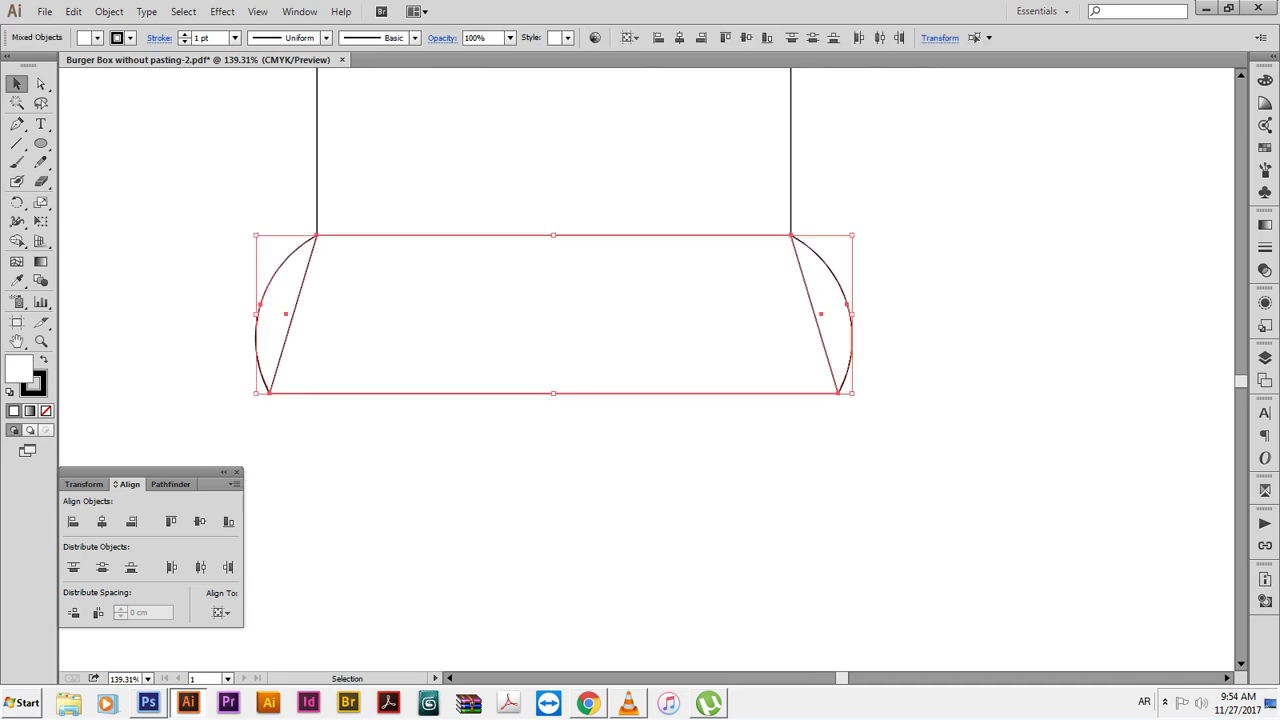
key("ctrl+g")
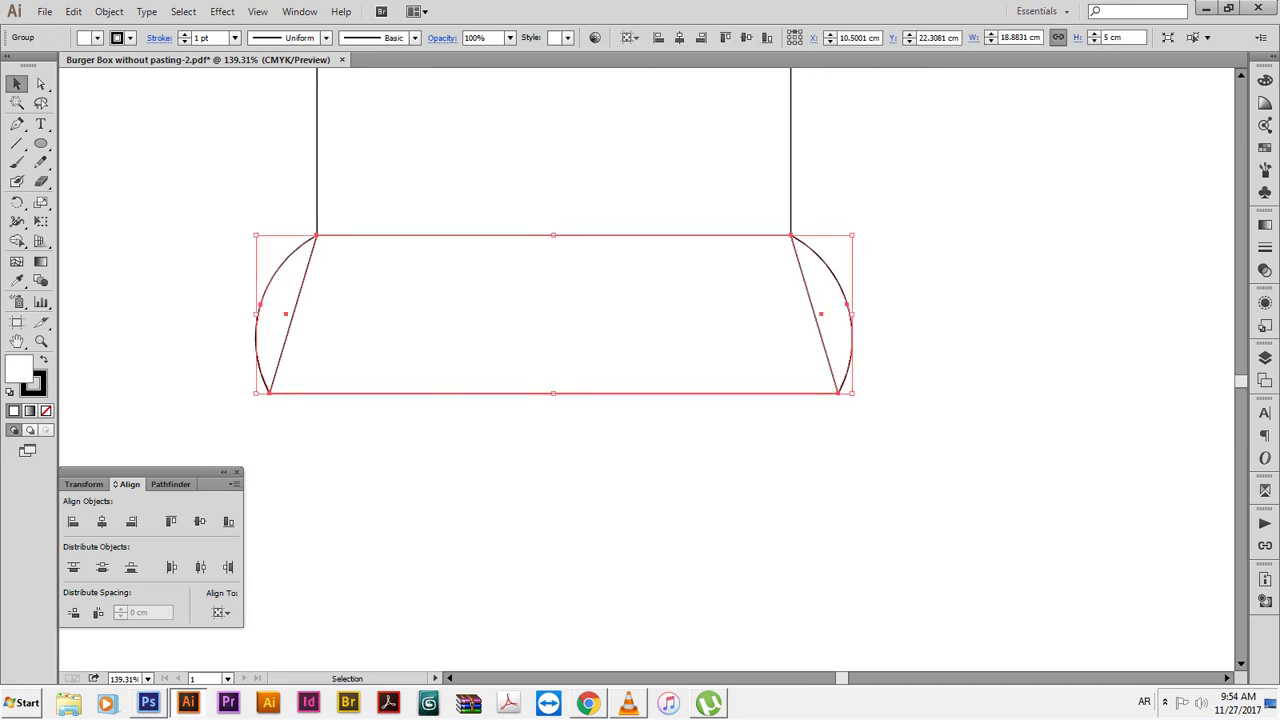
key("r")
key("Return")
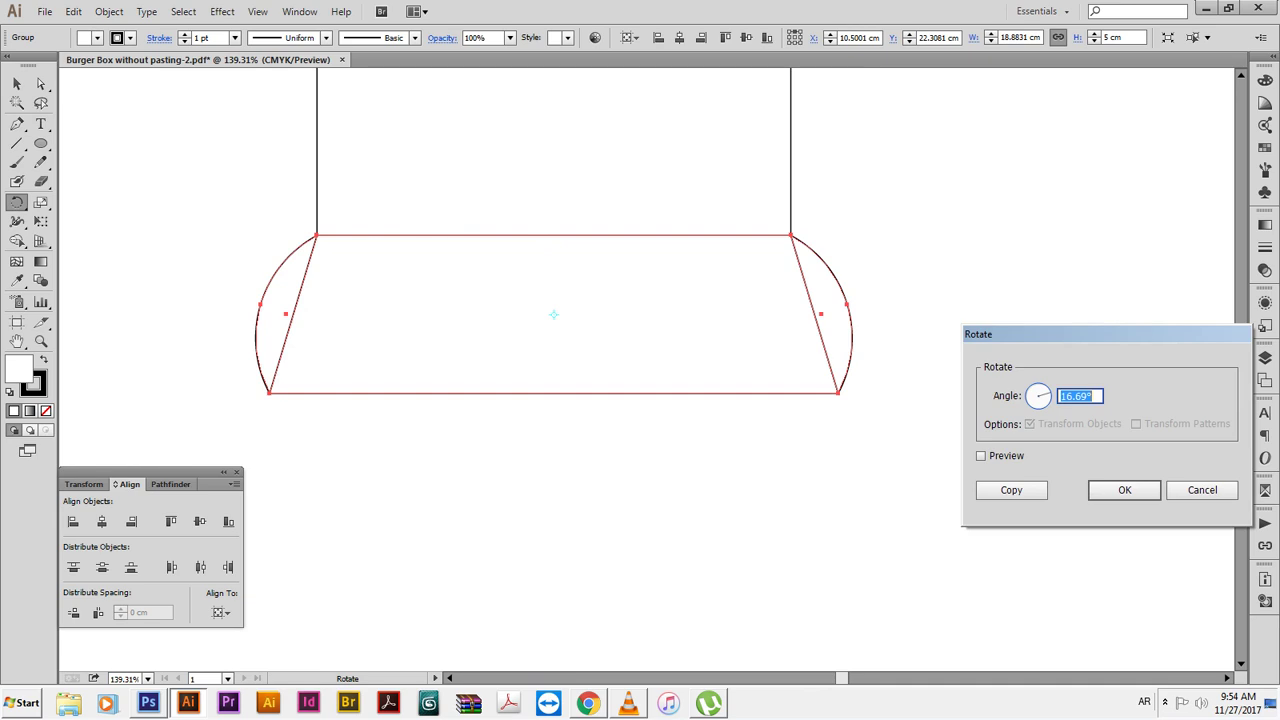
key("Return")
key("v")
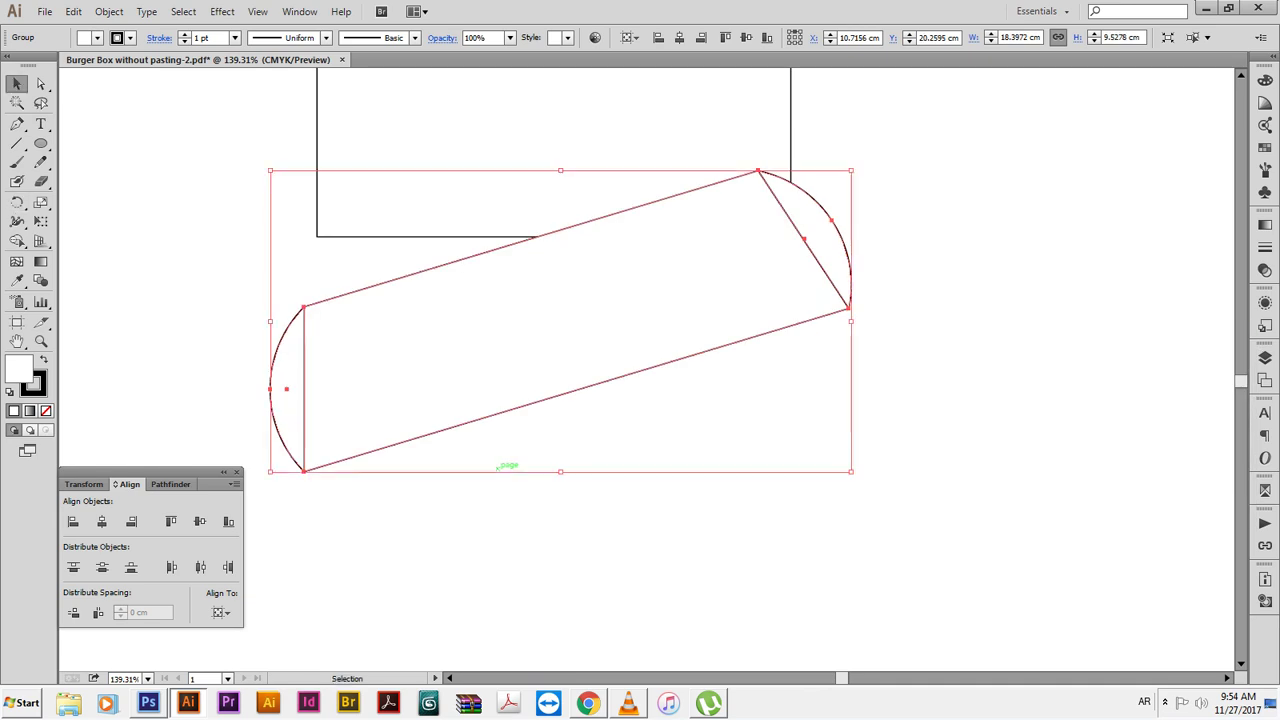
key("ctrl+shift+a")
scroll(650, 360, "left", 3)
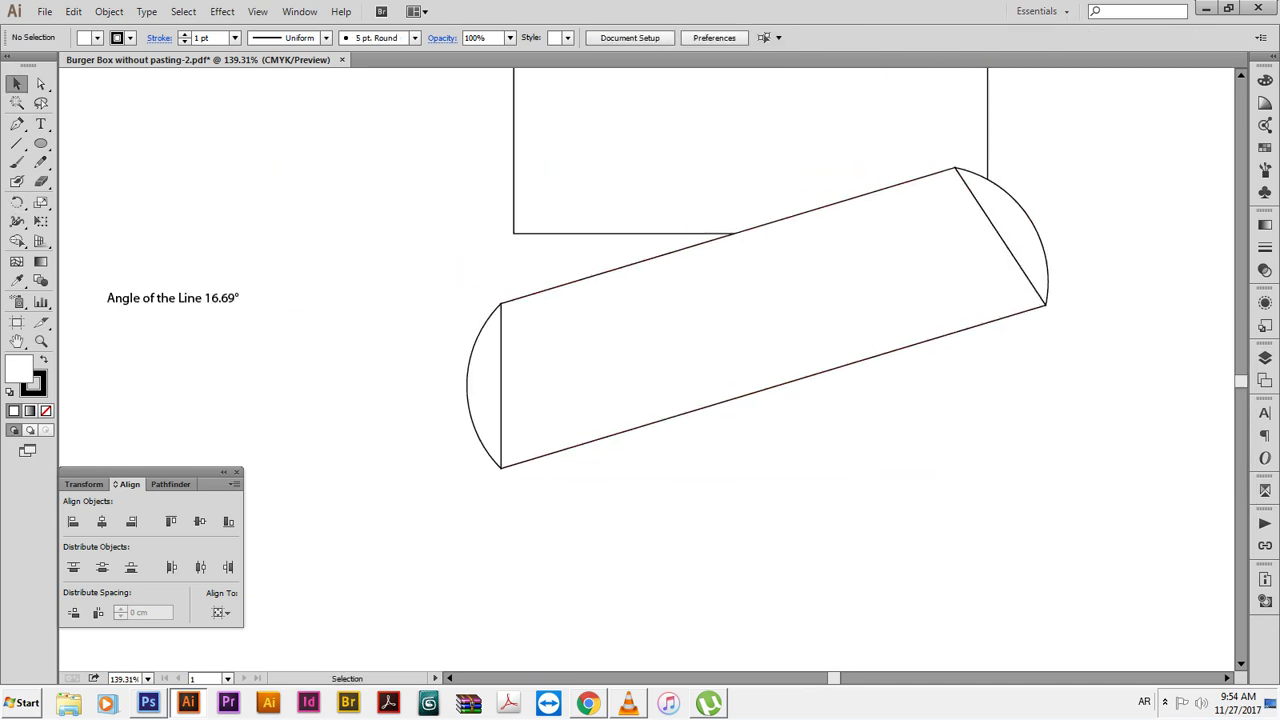
Draw a short vertical line left of the panel and set its height to 2 cm
key("p")
left_click(374, 343)
left_click(375, 420)
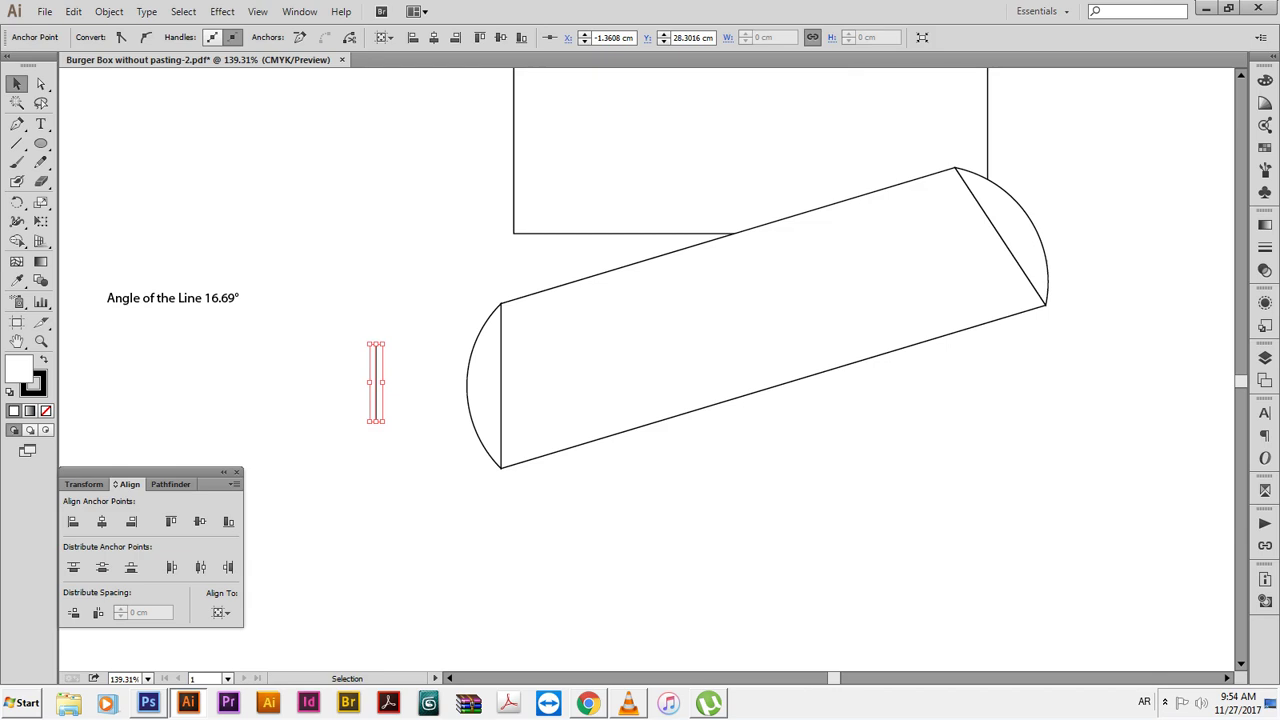
left_click(375, 385)
left_click(84, 484)
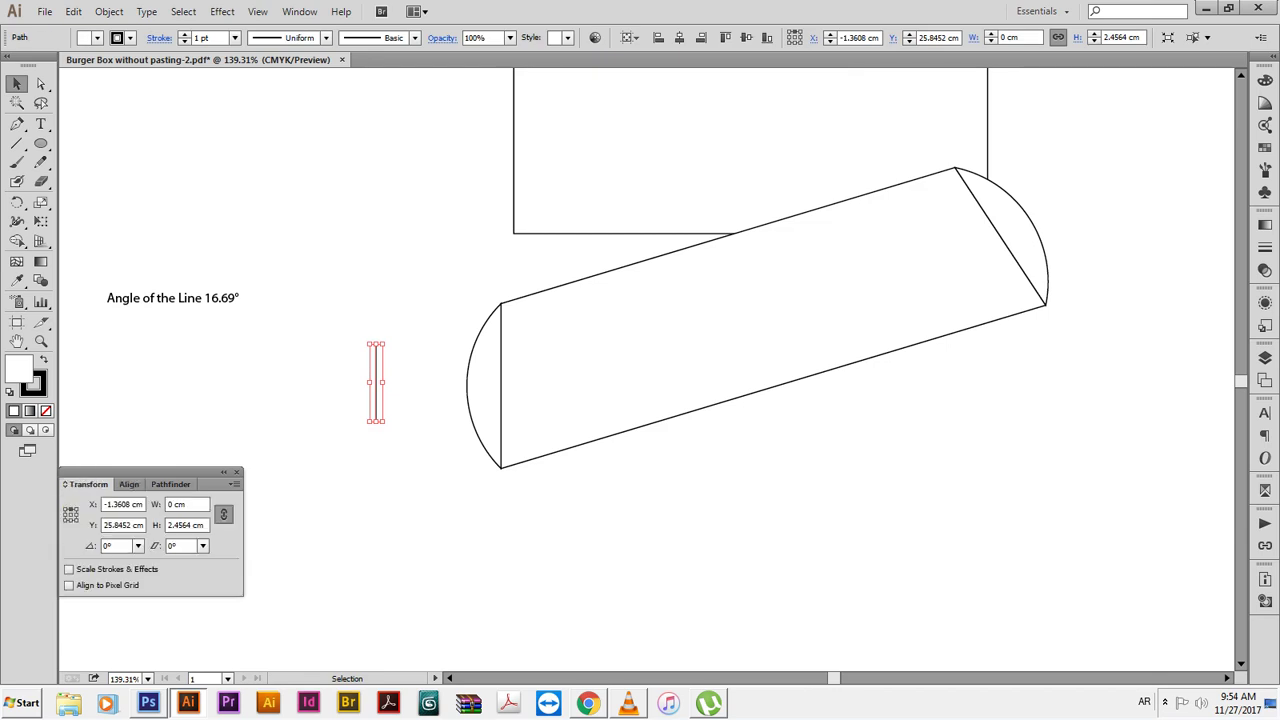
left_click(186, 525)
key("Return")
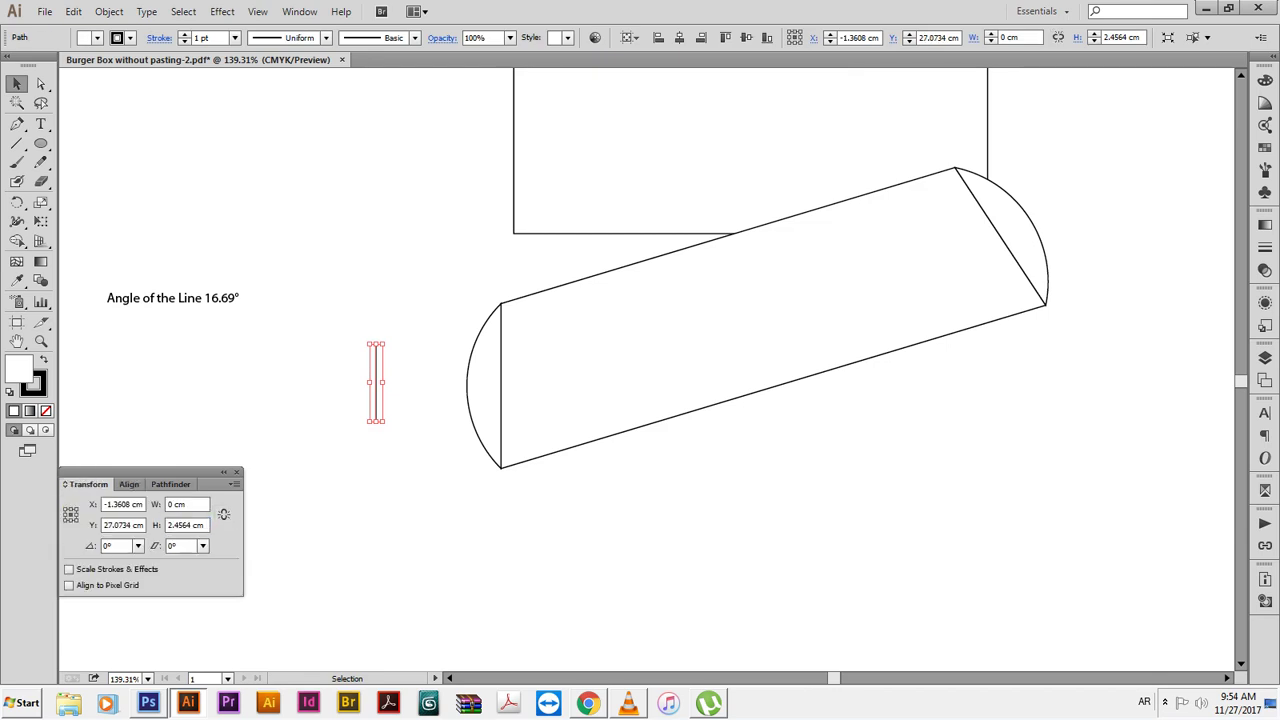
left_click(186, 525)
type("2")
key("Return")
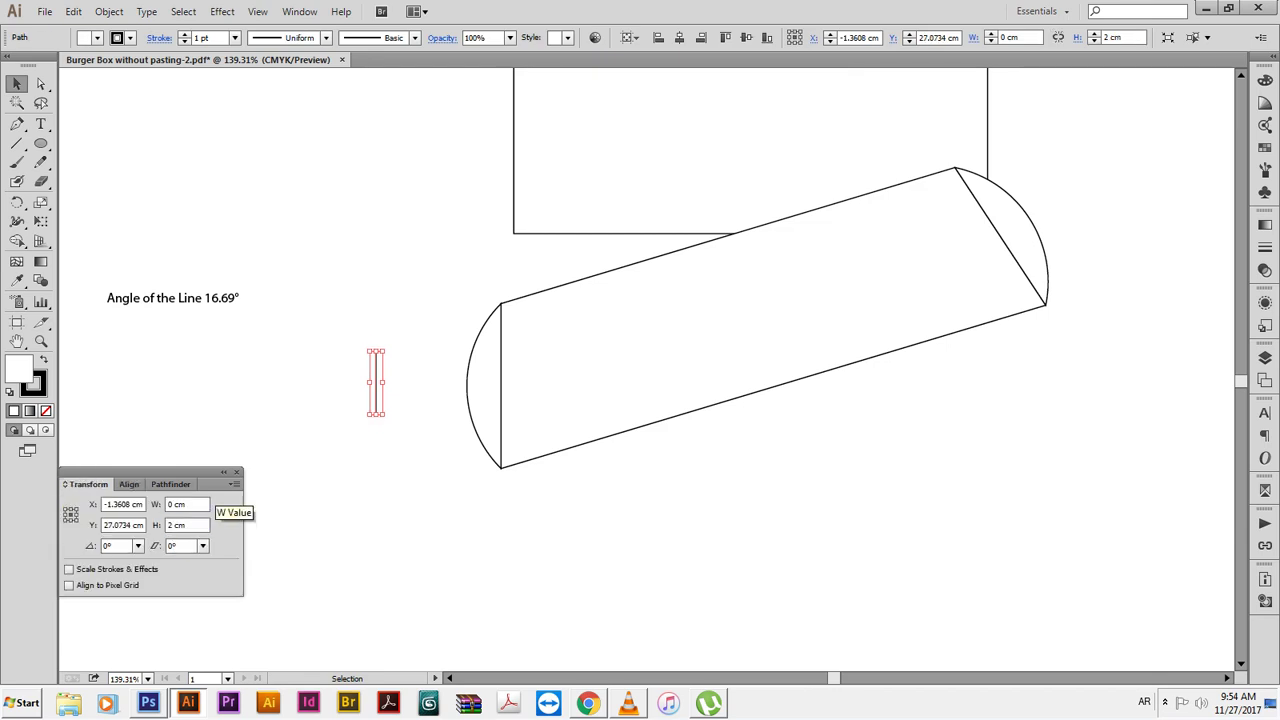
Give the new line a red stroke with 2 pt weight
left_click(1265, 80)
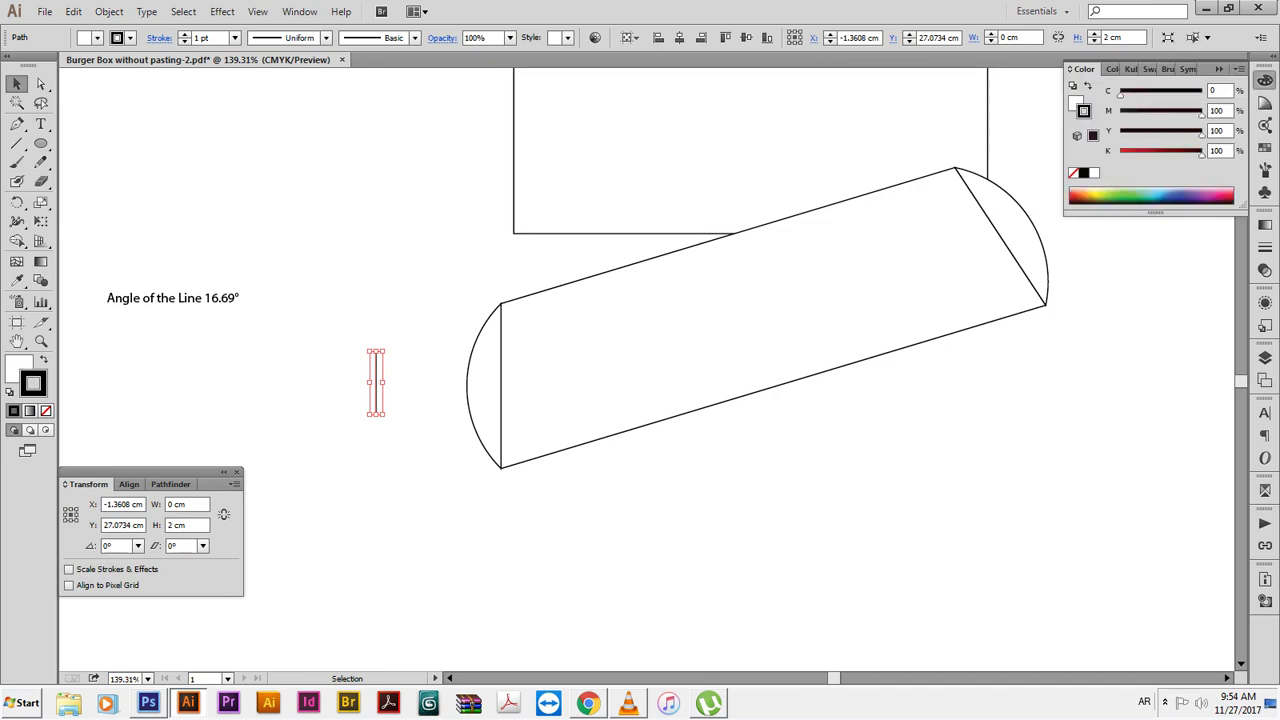
left_click(1072, 195)
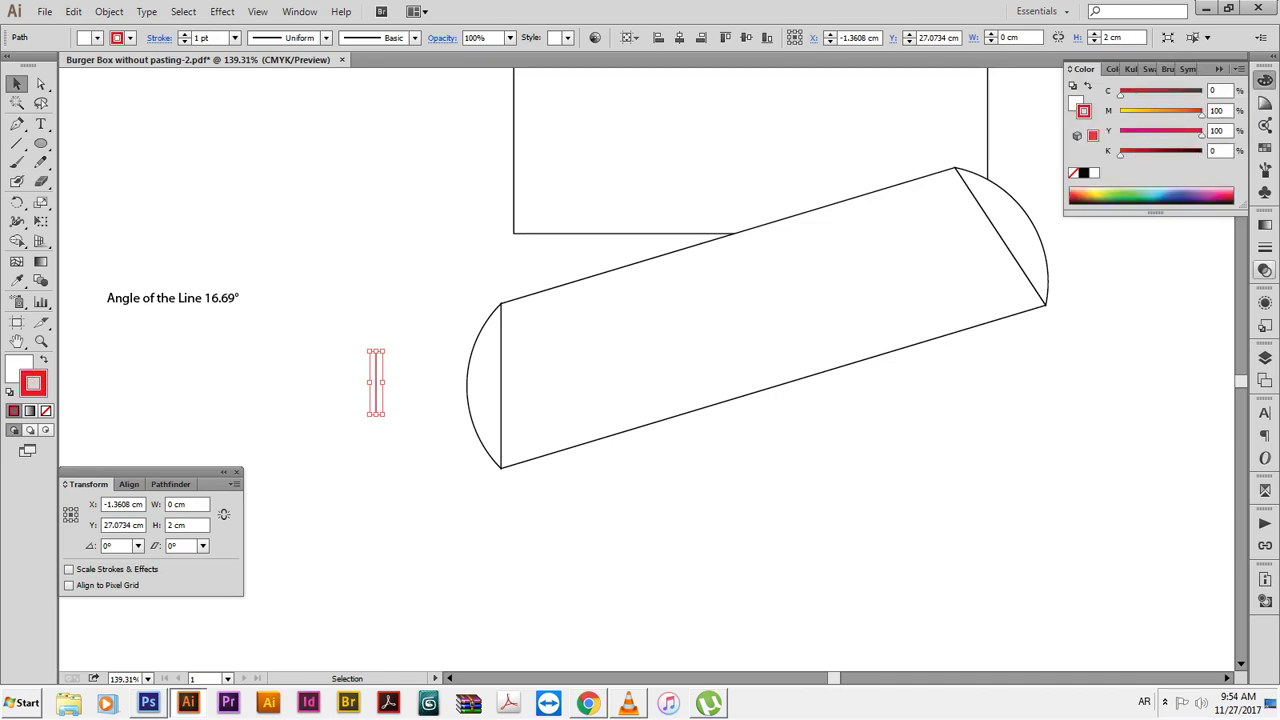
left_click(1265, 247)
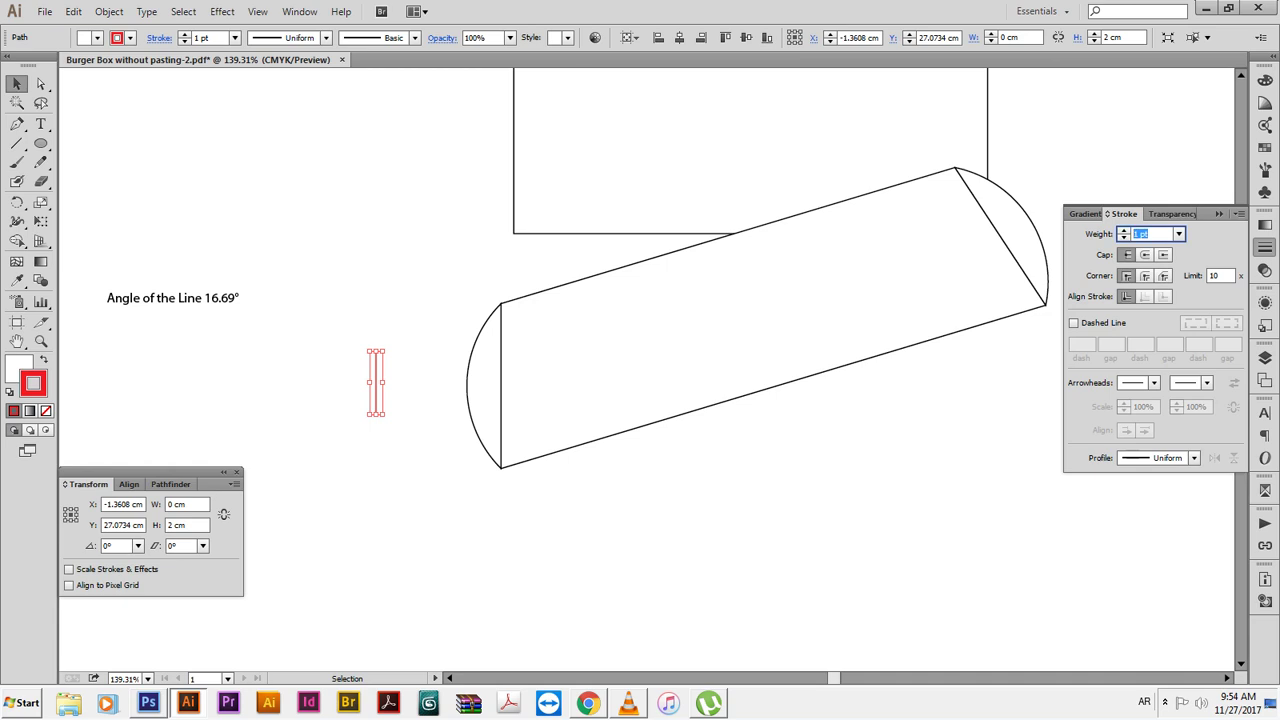
type("2")
key("Return")
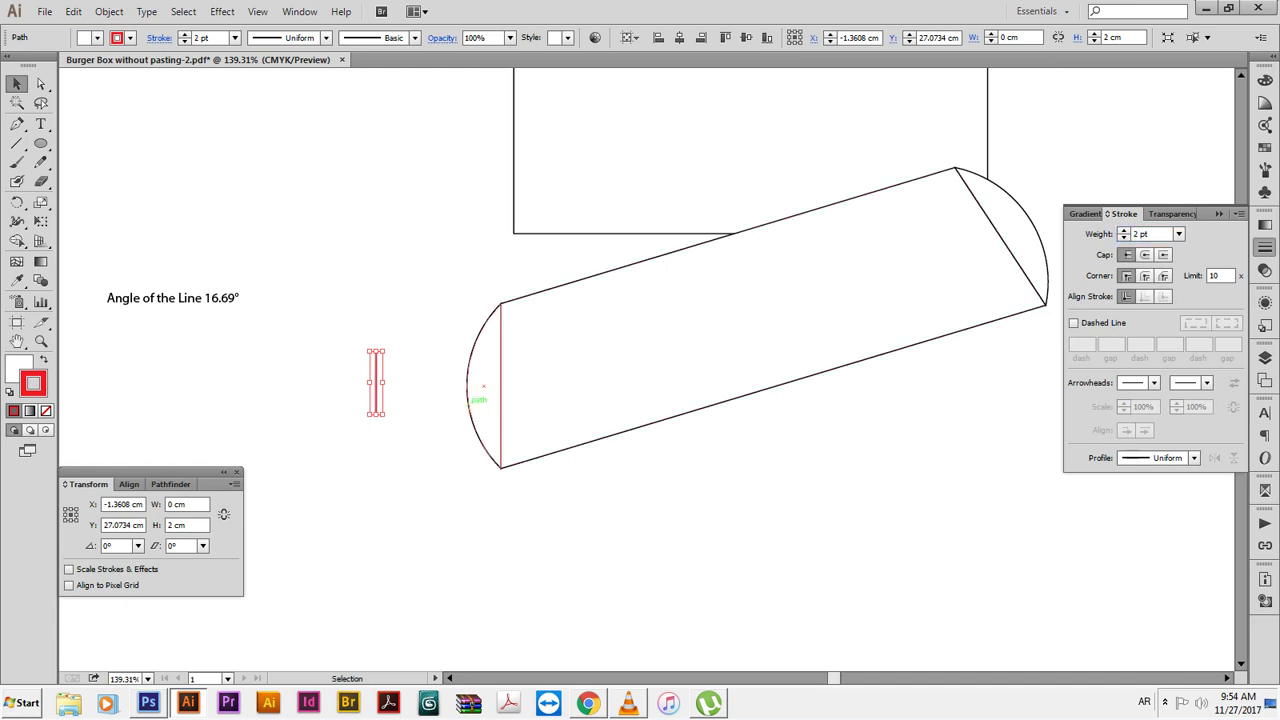
Align the red line to the left tab's straight edge and Alt-drag a spare copy aside
key("ctrl+shift+a")
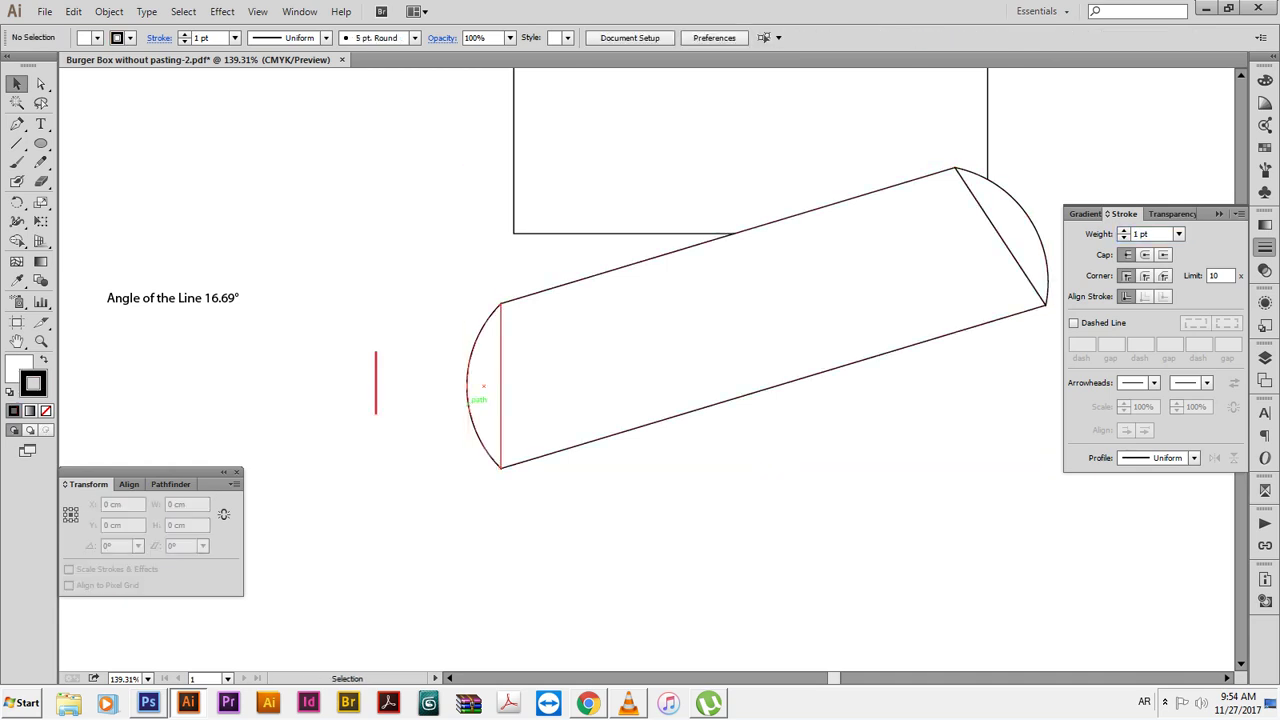
left_click(470, 394)
left_click(376, 382, "shift")
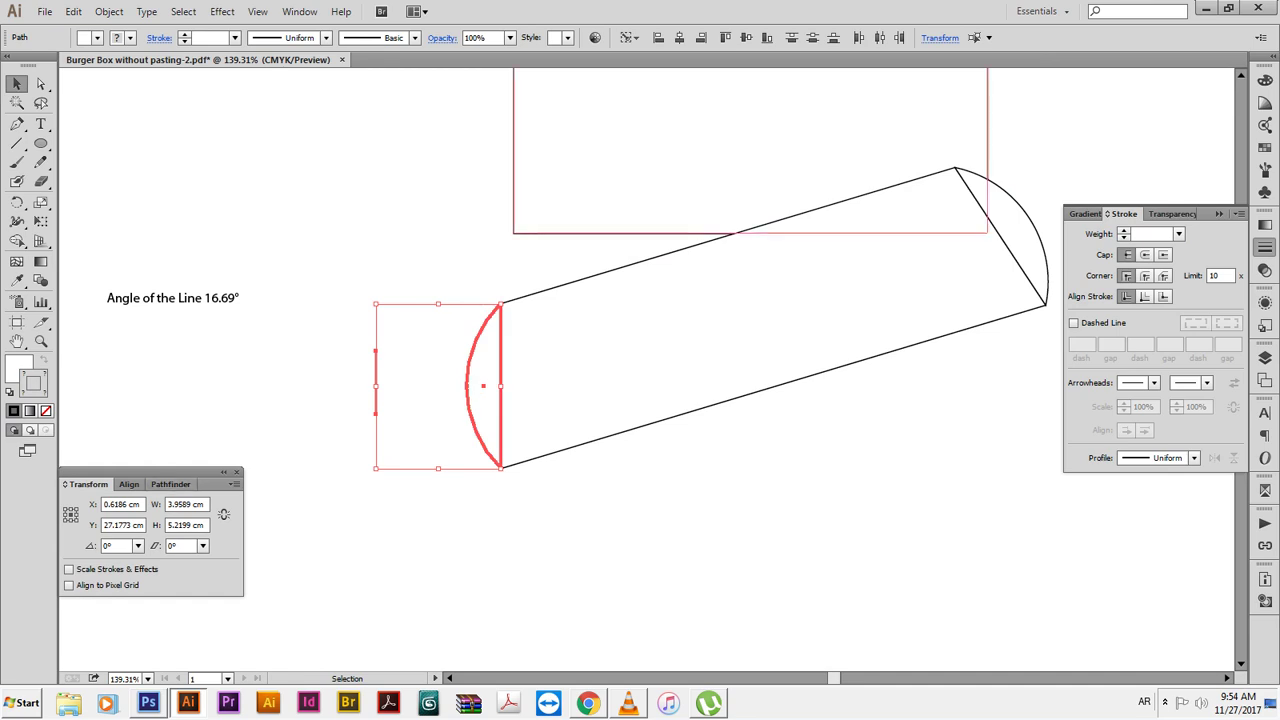
left_click(700, 37)
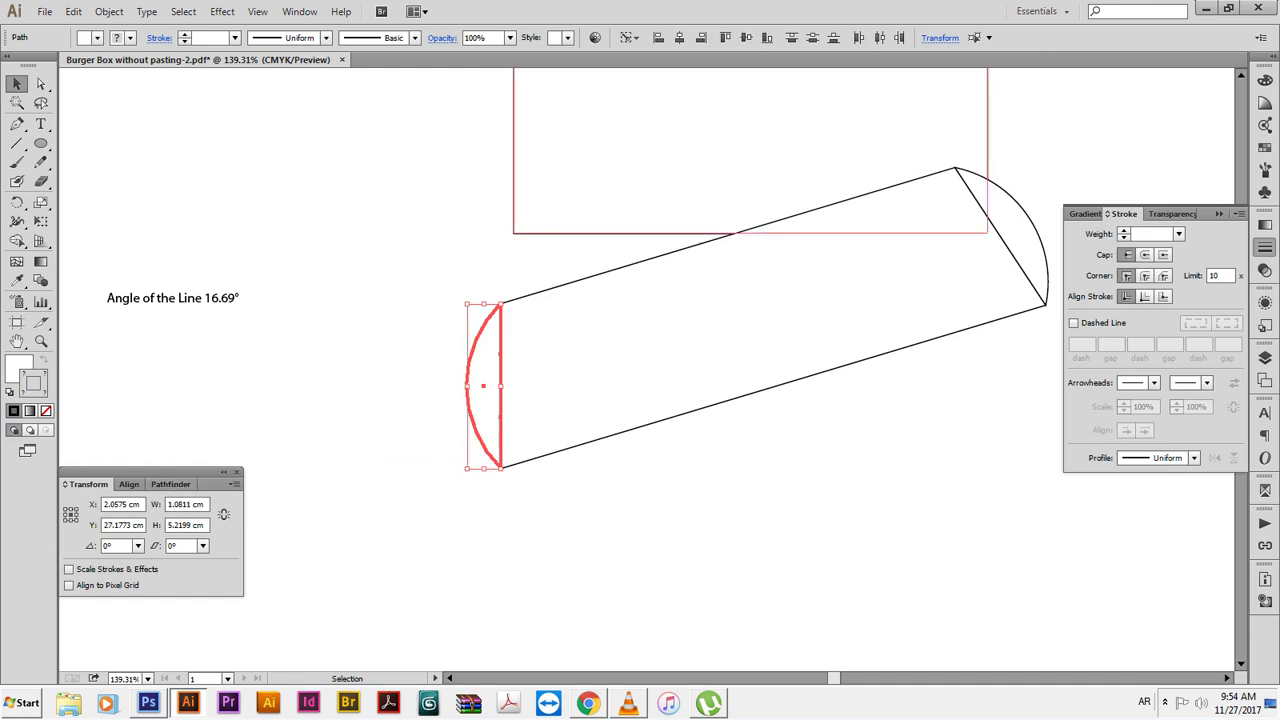
key("ctrl+shift+a")
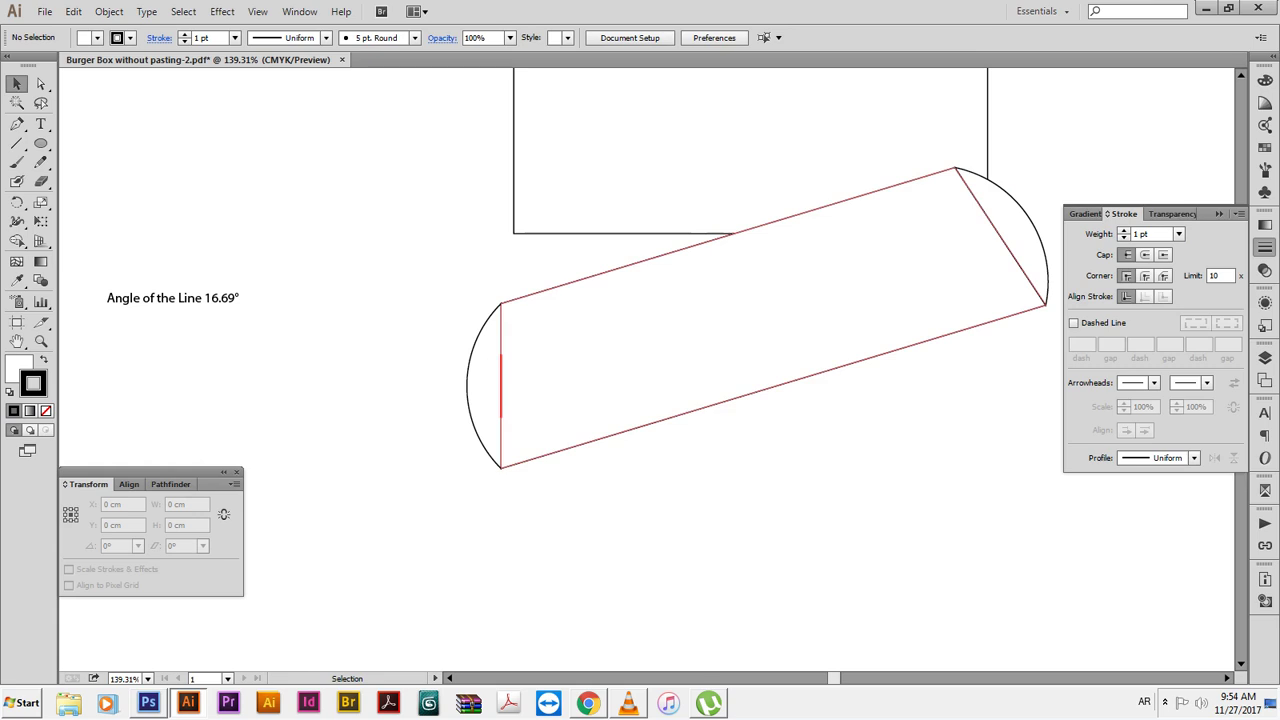
left_click_drag(500, 386, 395, 398)
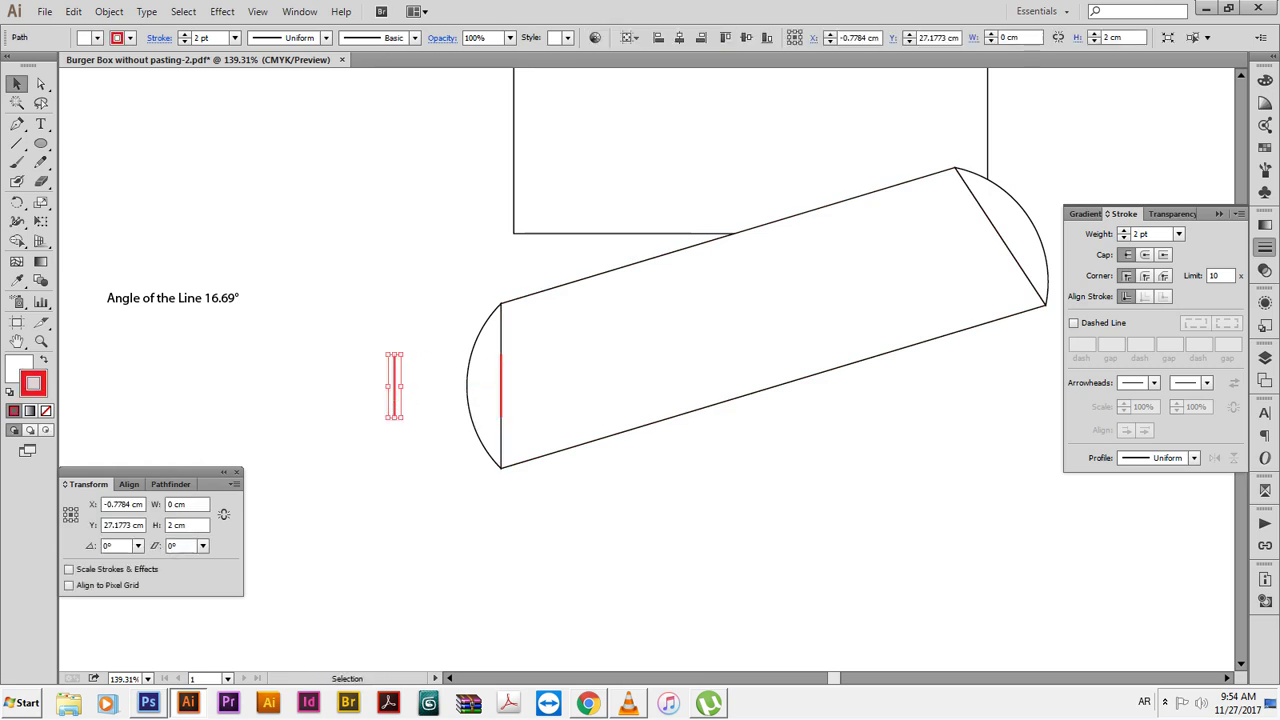
left_click_drag(471, 297, 1048, 476)
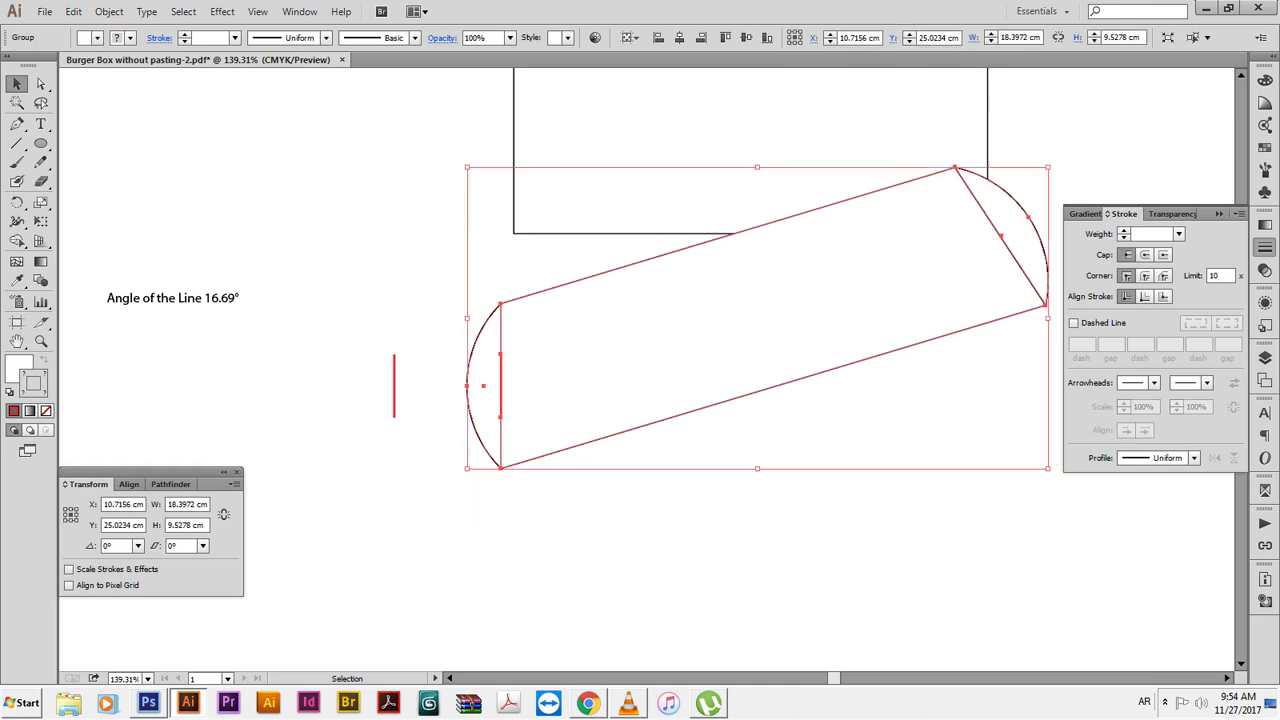
Rotate the side panel by -16.69°
key("r")
key("Return")
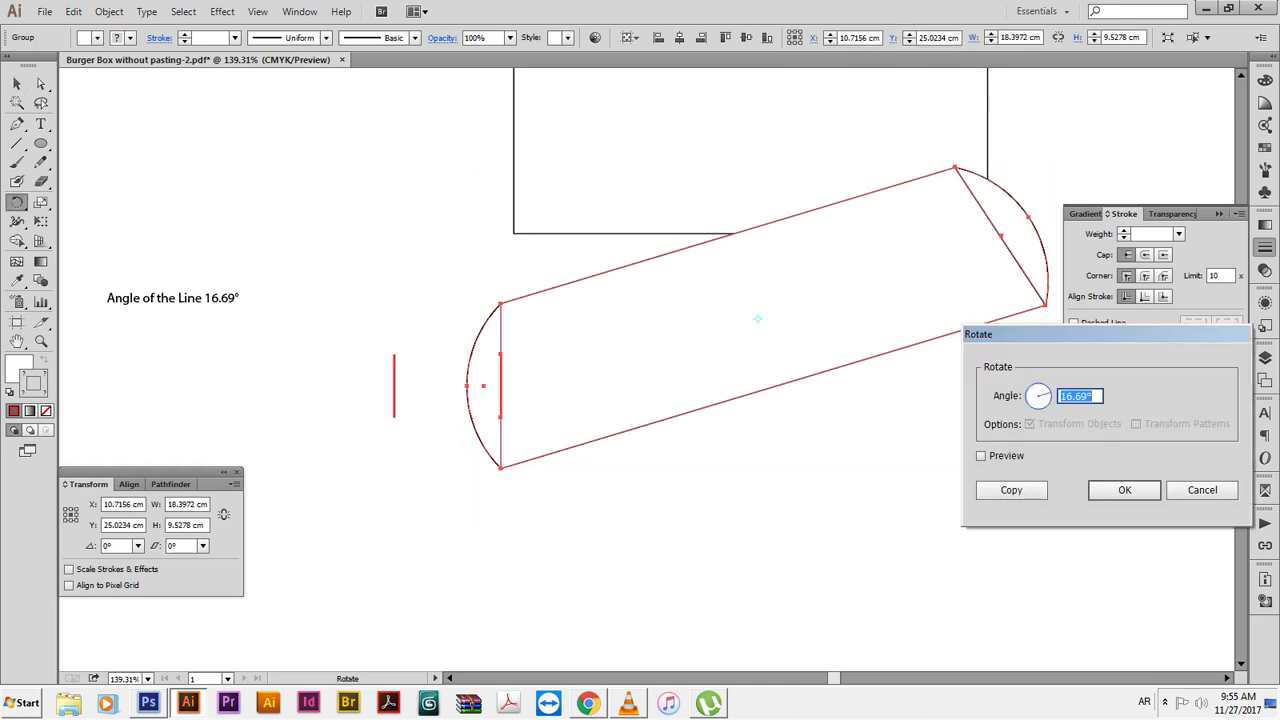
key("Home")
type("-")
key("Return")
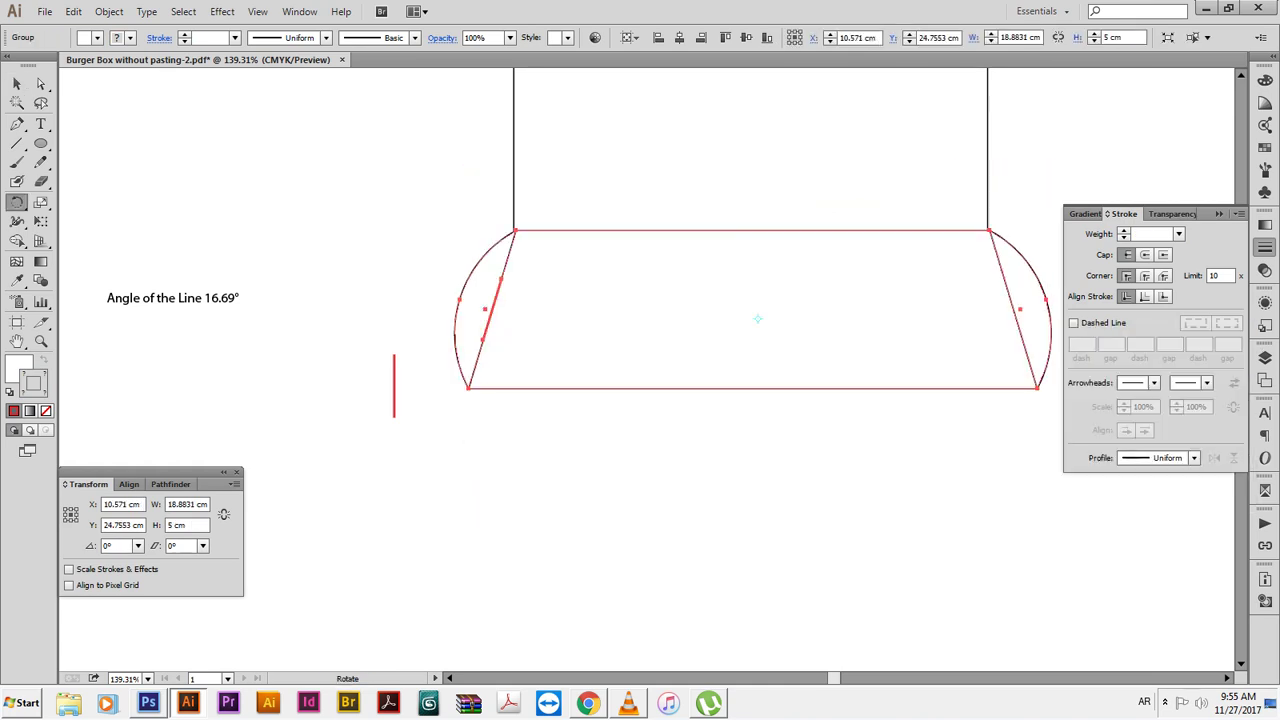
key("v")
Move the spare red line to the right and rotate the panel so its right tab edge stands upright
left_click_drag(220, 370, 912, 476)
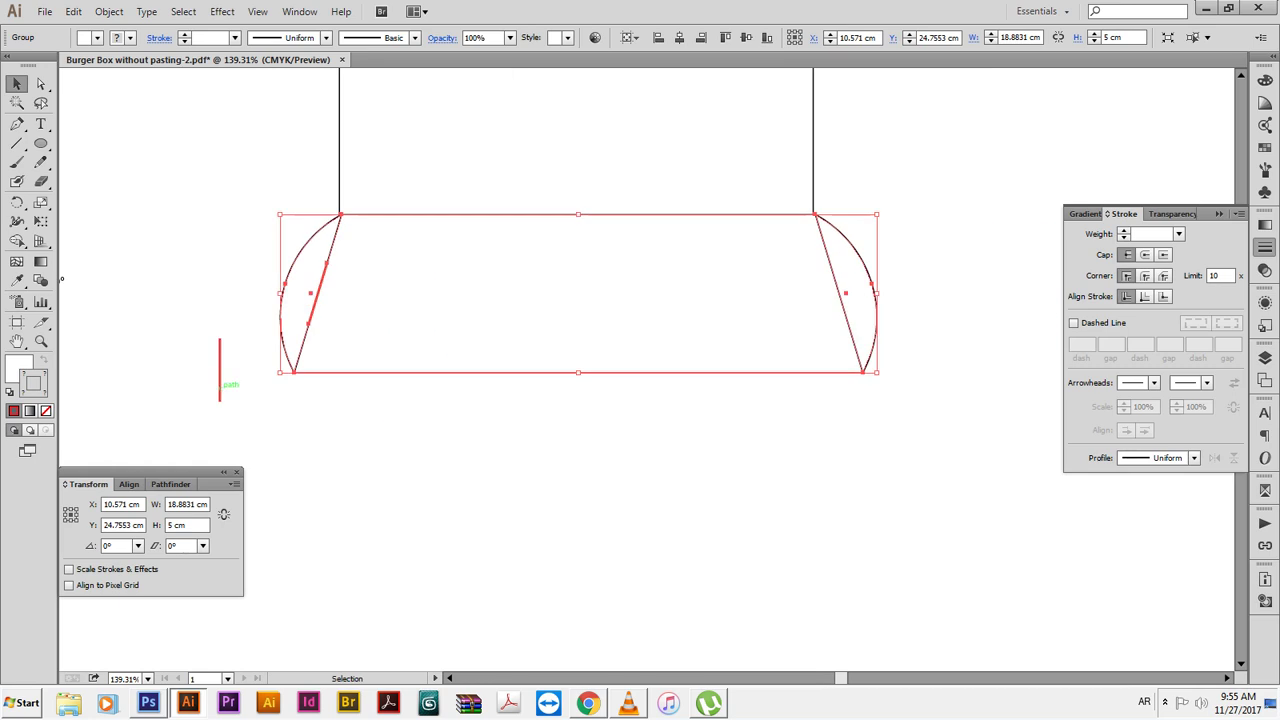
left_click_drag(838, 405, 222, 290)
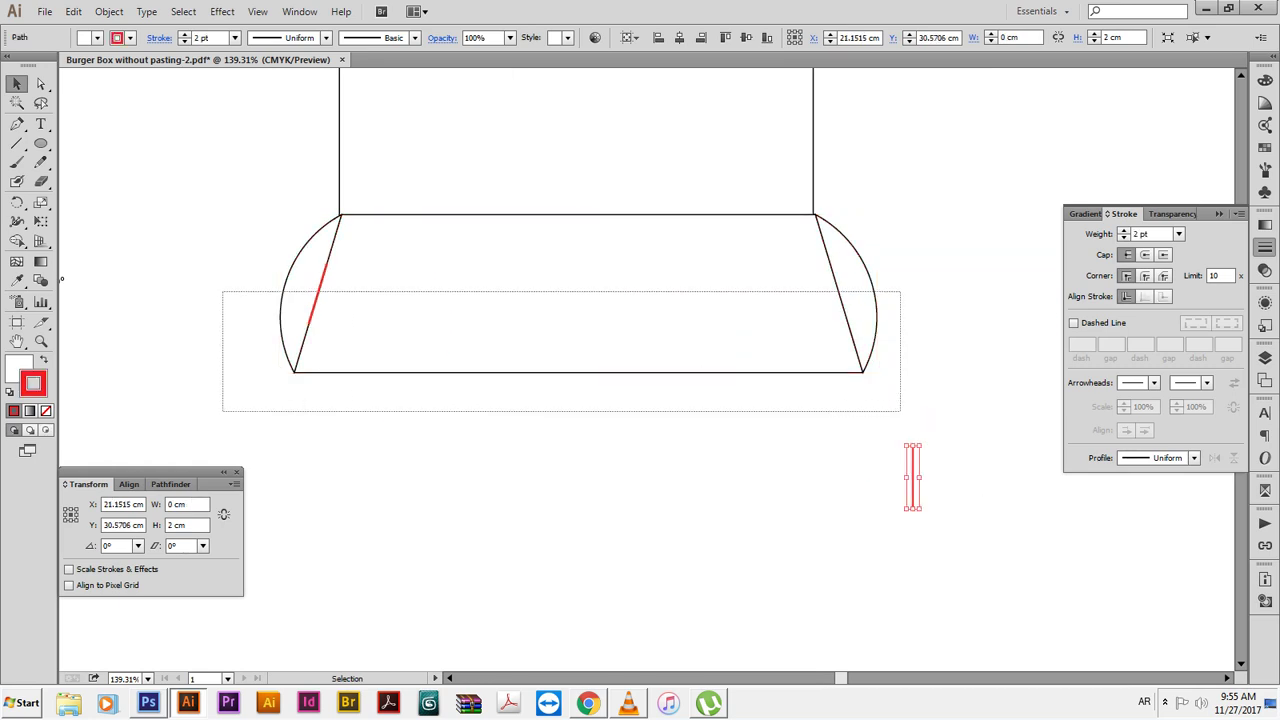
key("r")
key("Return")
key("Return")
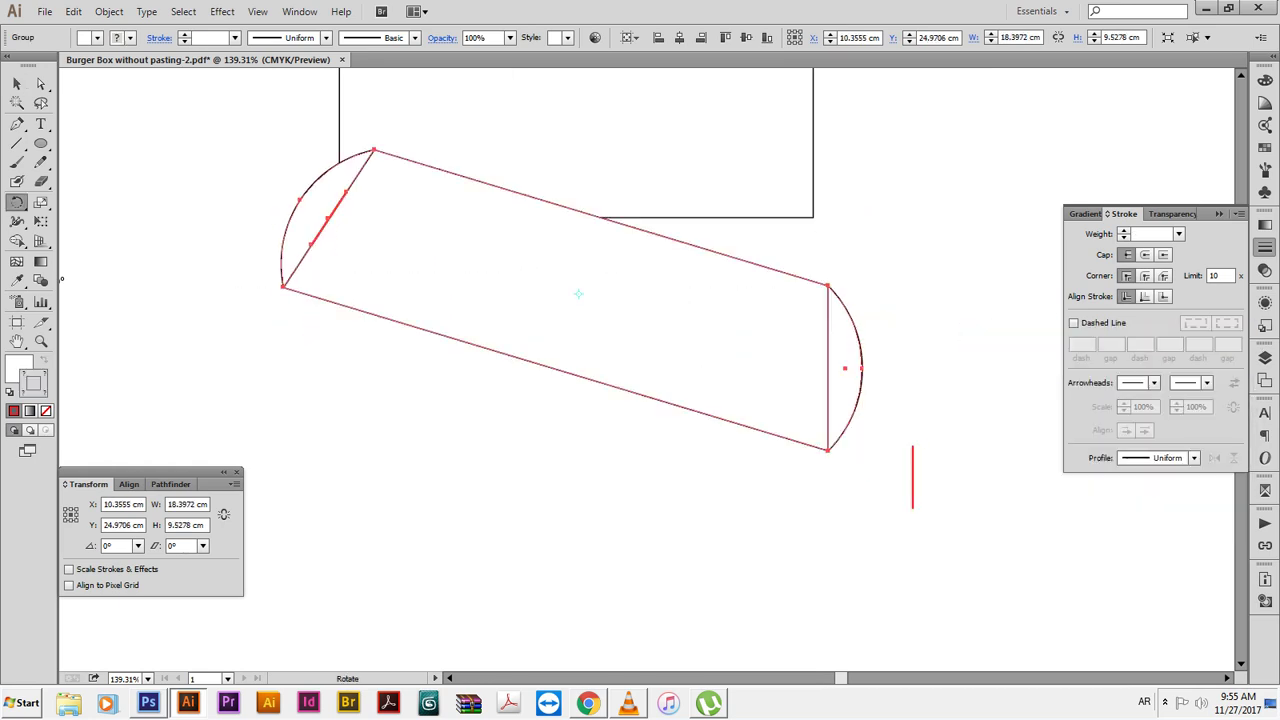
key("v")
Align the red line vertically centred and flush with the right tab's straight edge
left_click(875, 405)
left_click(858, 400)
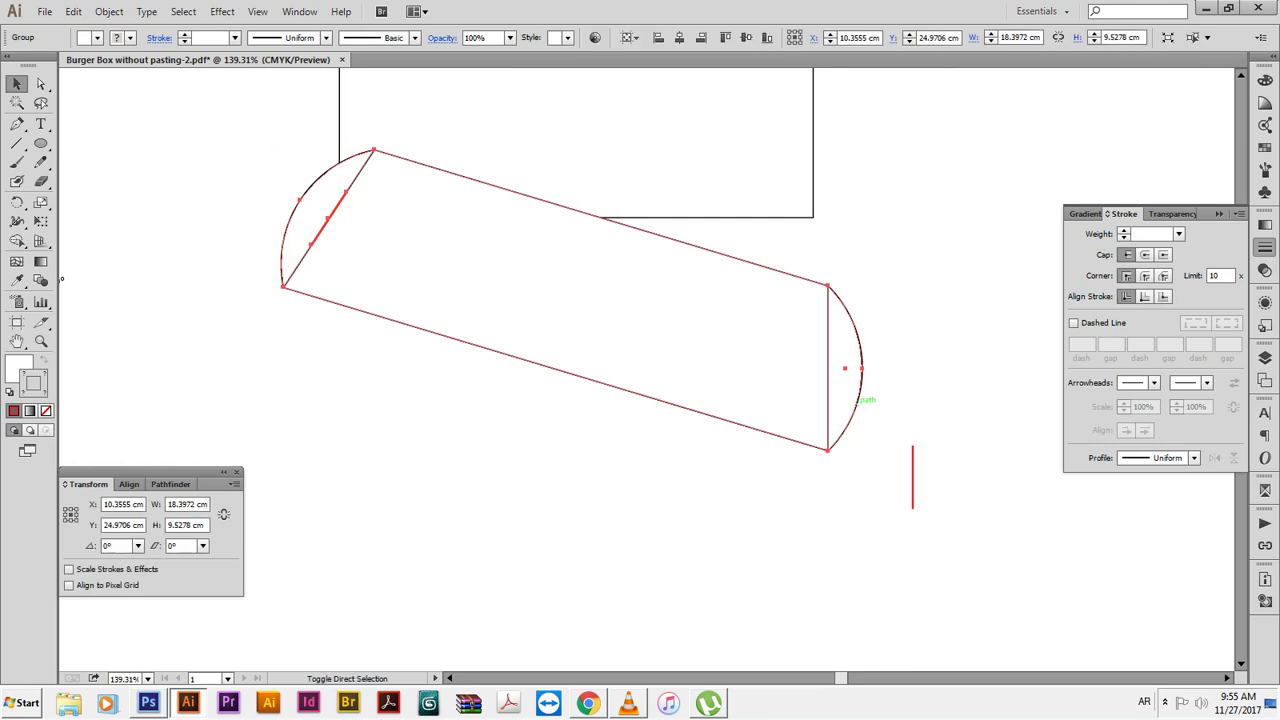
left_click(880, 410)
left_click(860, 400)
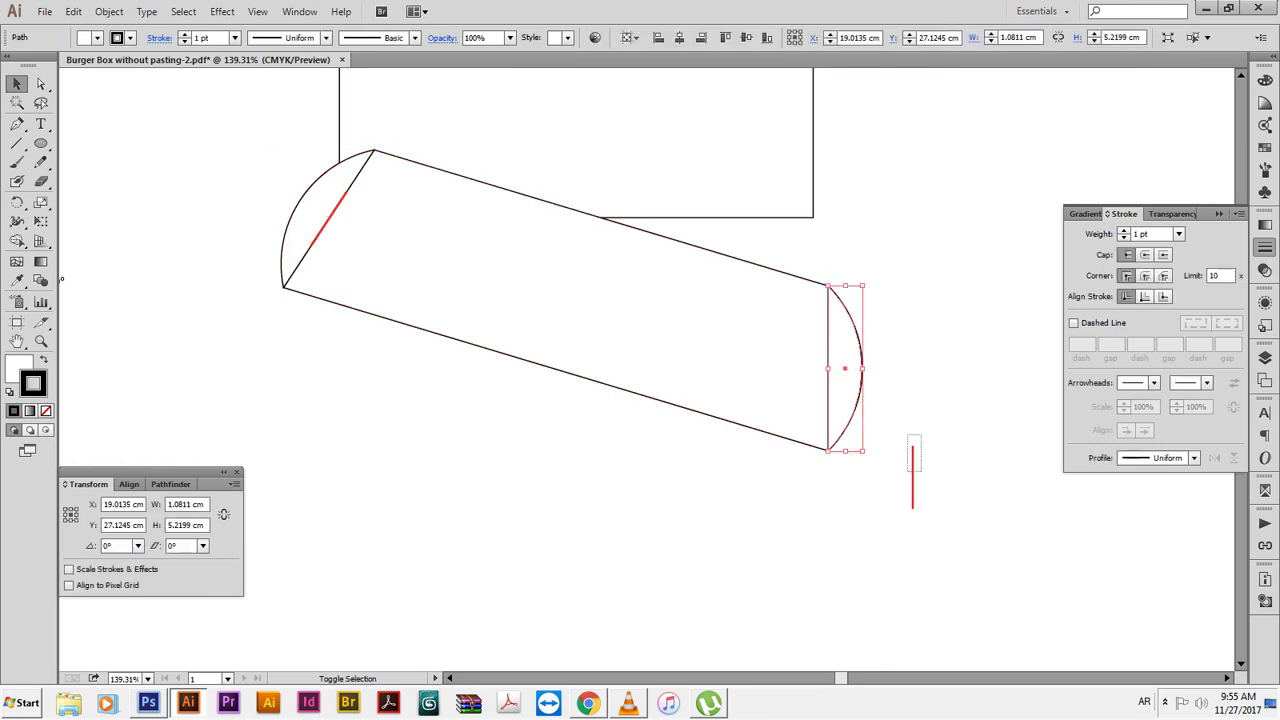
left_click_drag(908, 435, 920, 470)
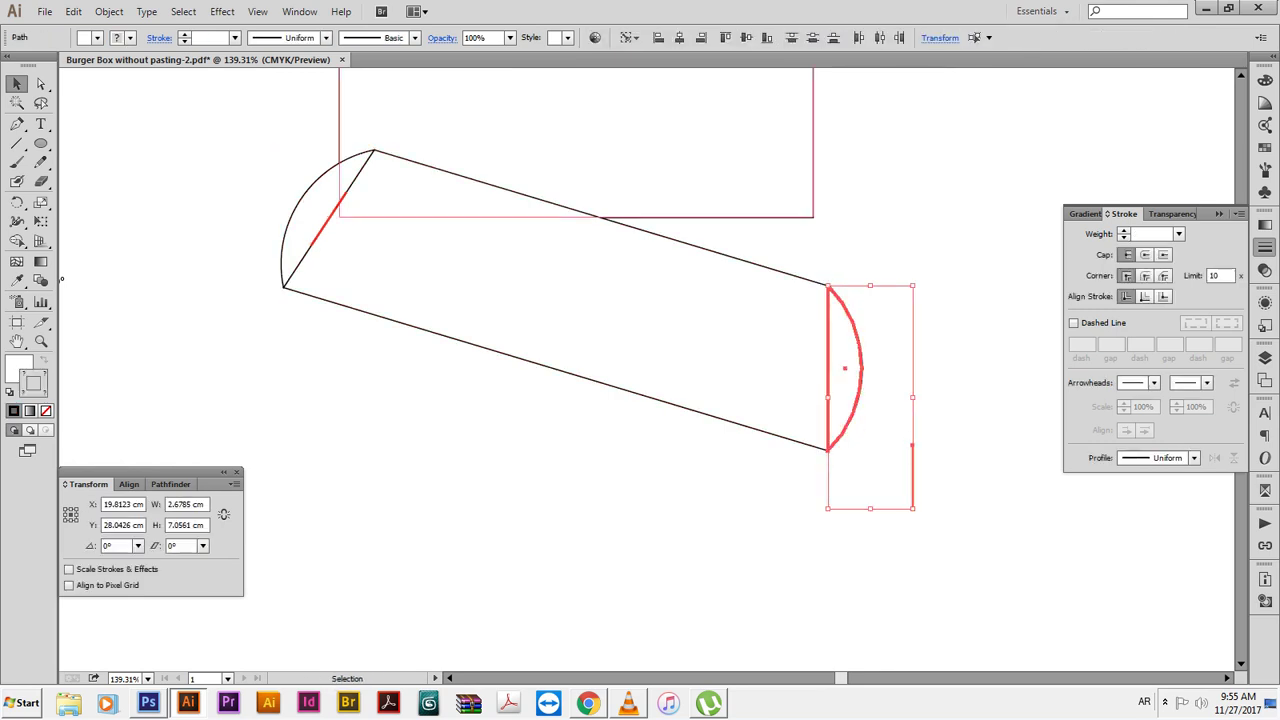
left_click(743, 38)
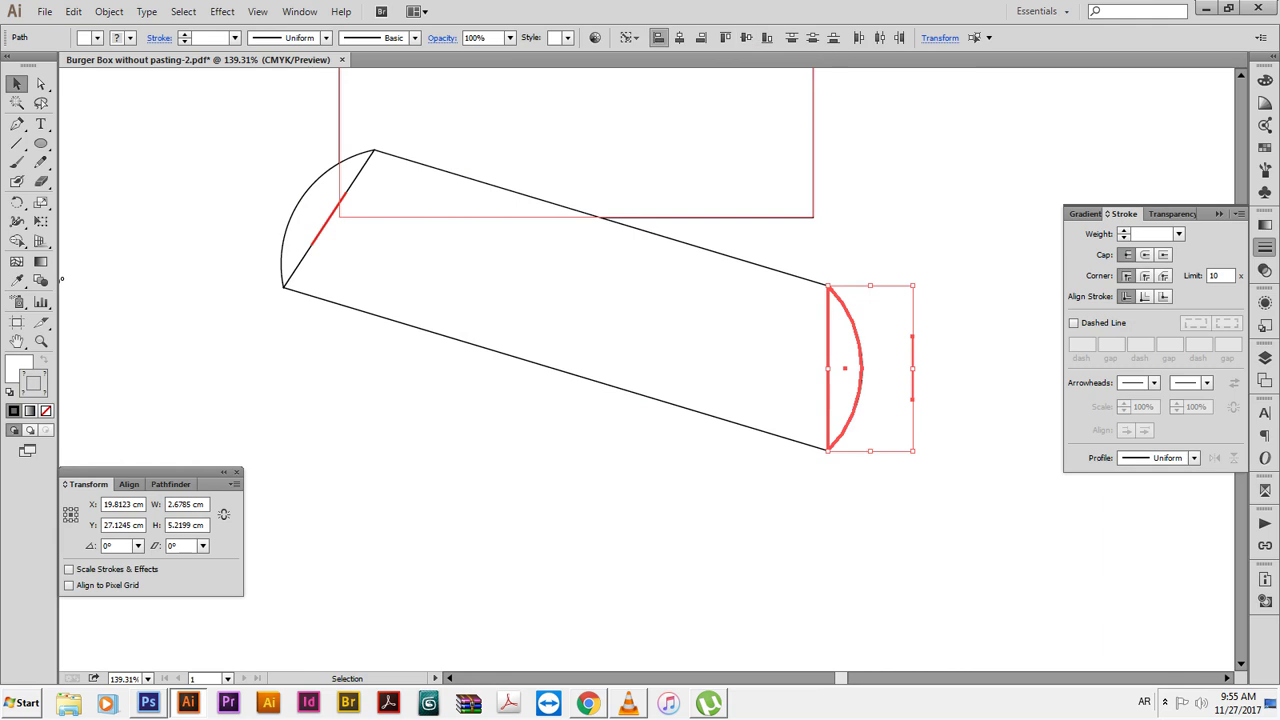
left_click(658, 38)
Group the whole side panel and rotate it back by 16.69° to level it
left_click_drag(873, 488, 211, 225)
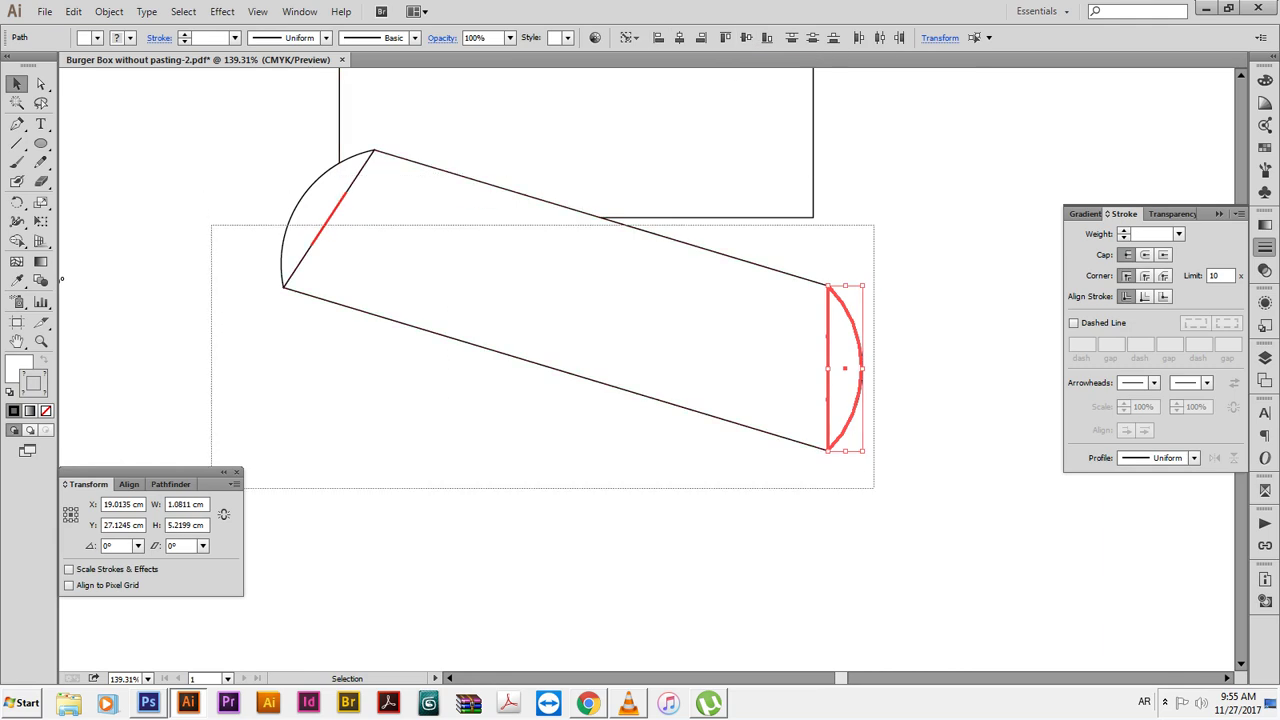
key("ctrl+g")
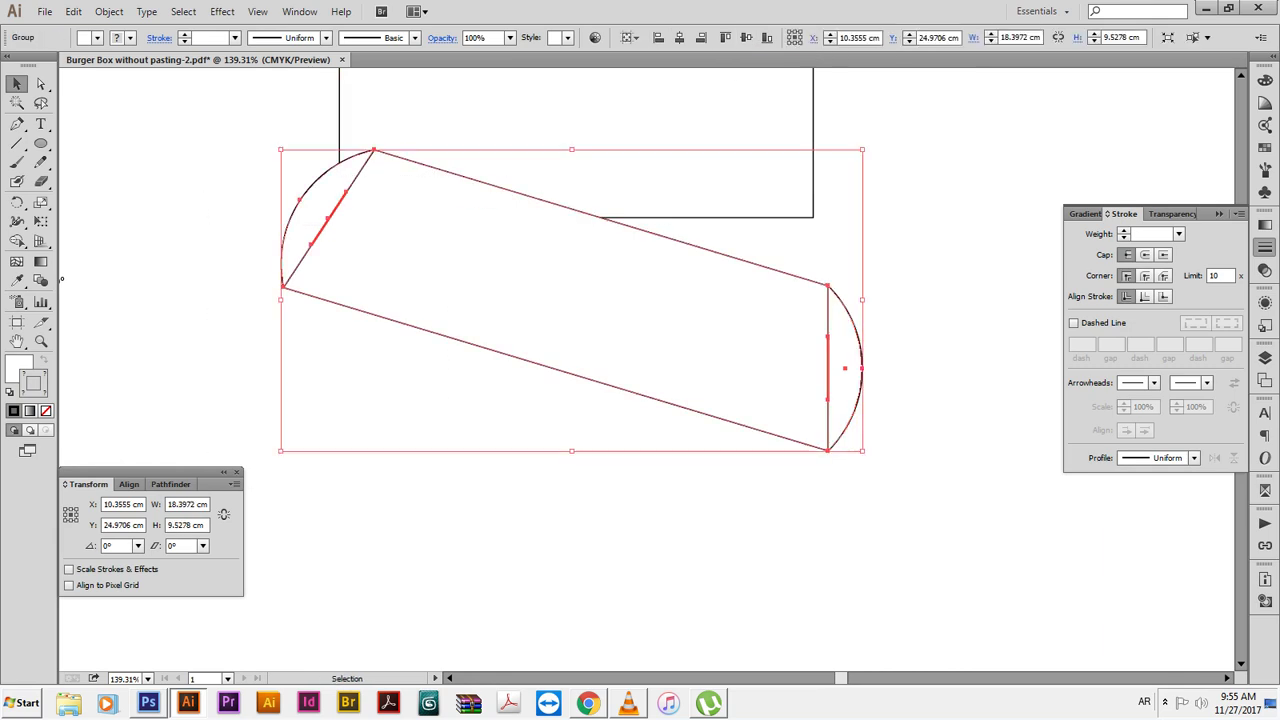
key("r")
key("Return")
type("16.69")
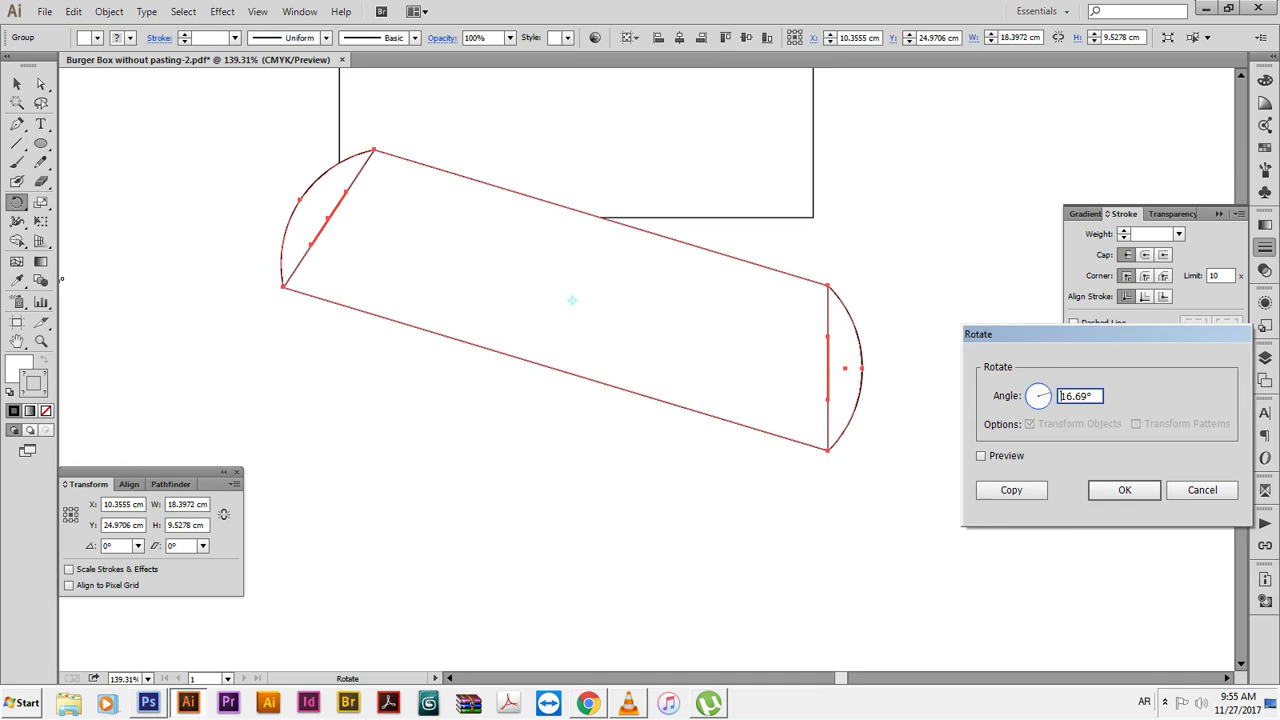
key("Return")
key("v")
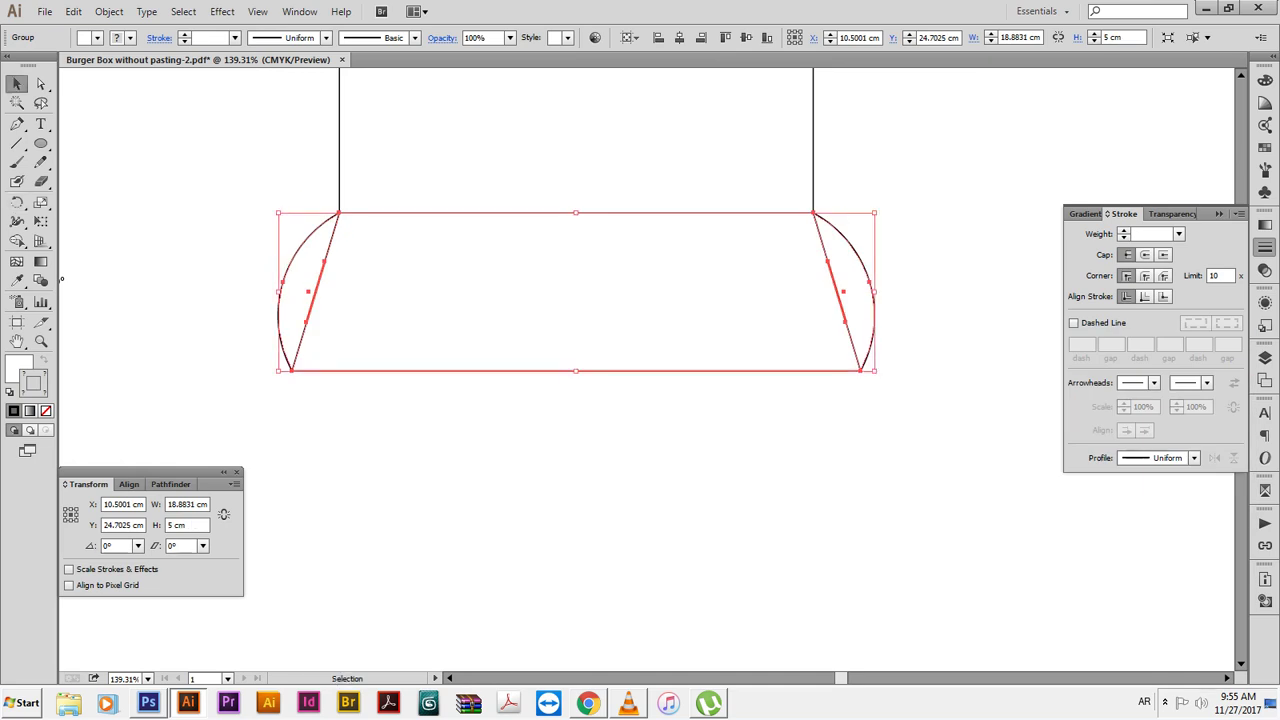
Move the panel below the square base and align it to the base's bottom edge
left_click(800, 215, "shift")
left_click(960, 560)
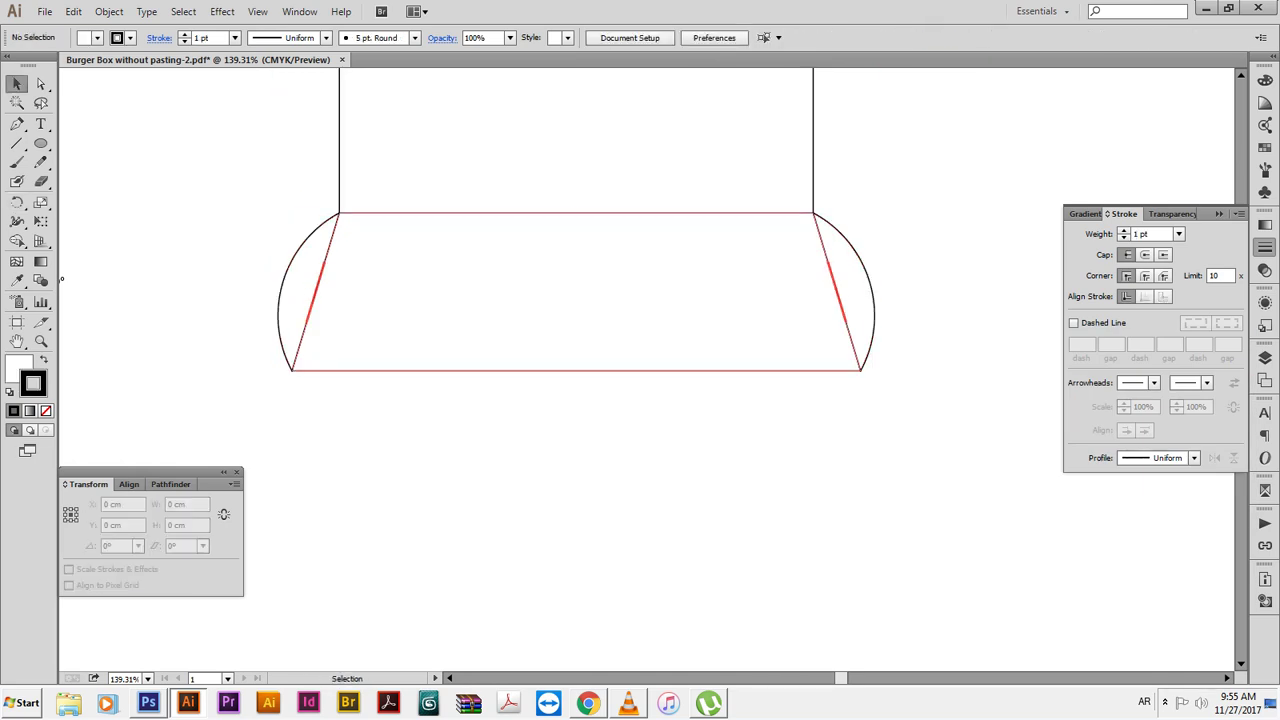
left_click_drag(575, 216, 575, 288)
left_click(813, 150, "shift")
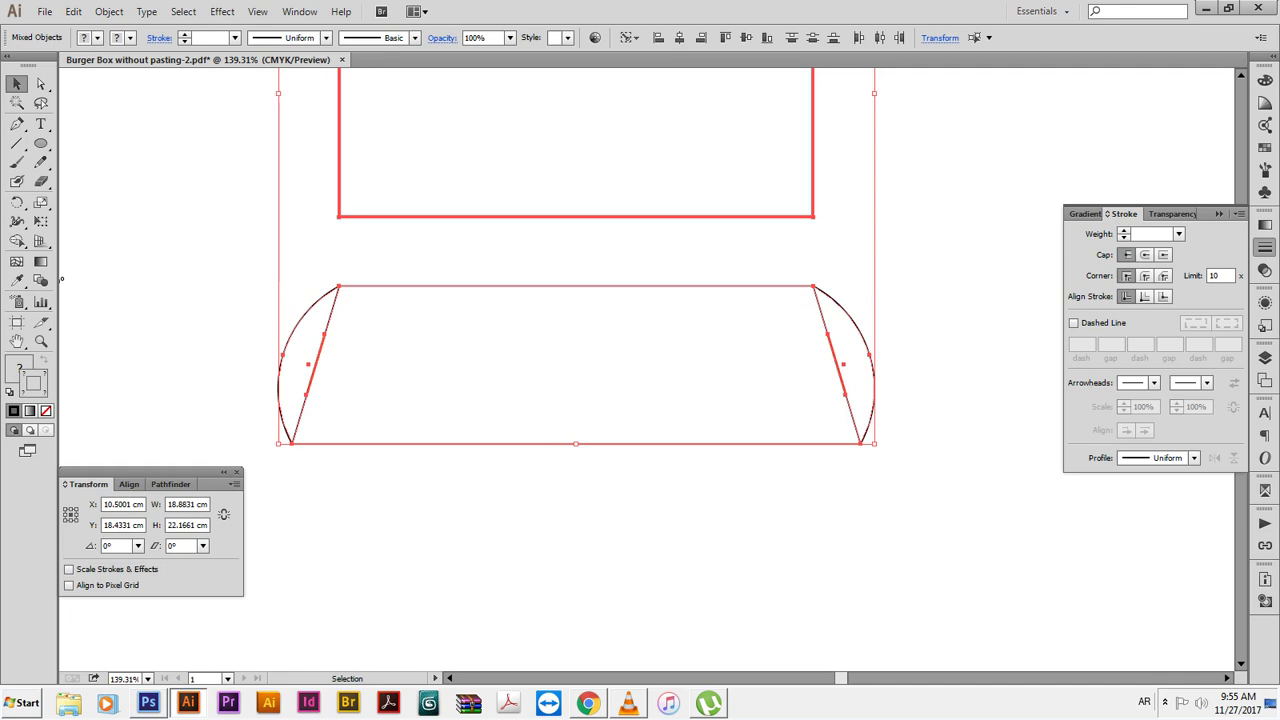
left_click(129, 484)
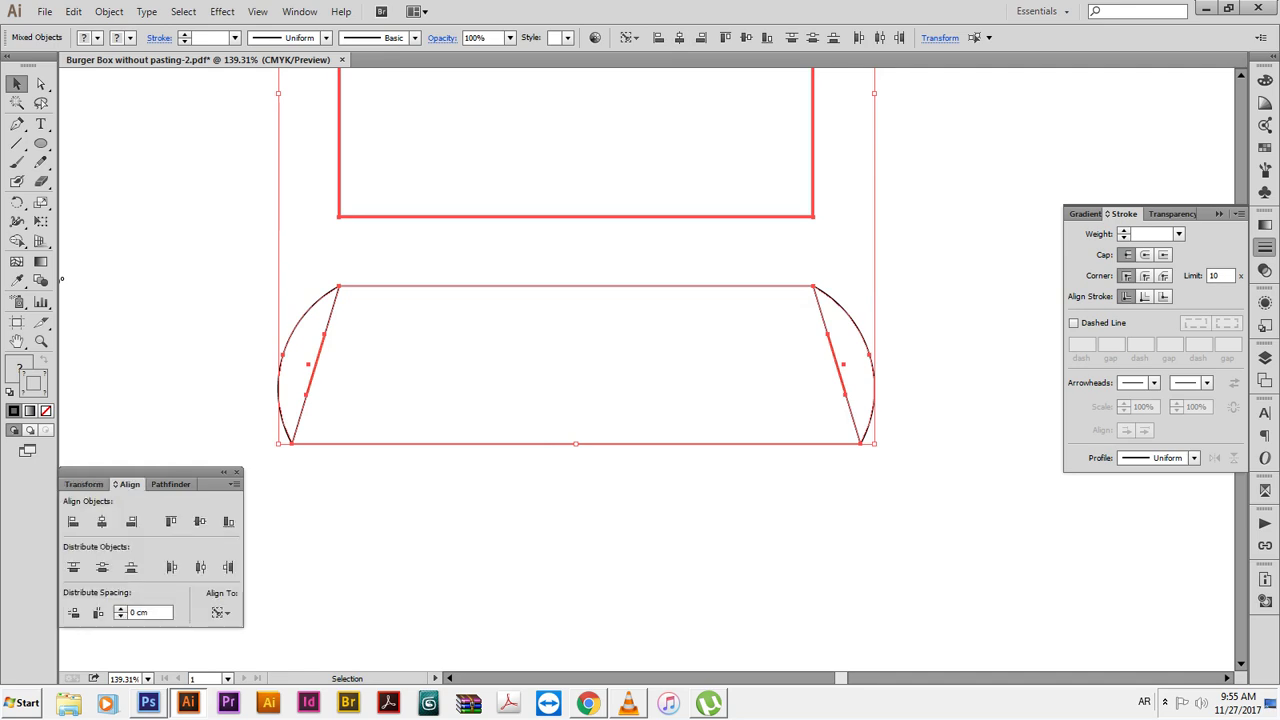
left_click(73, 612)
left_click(477, 541)
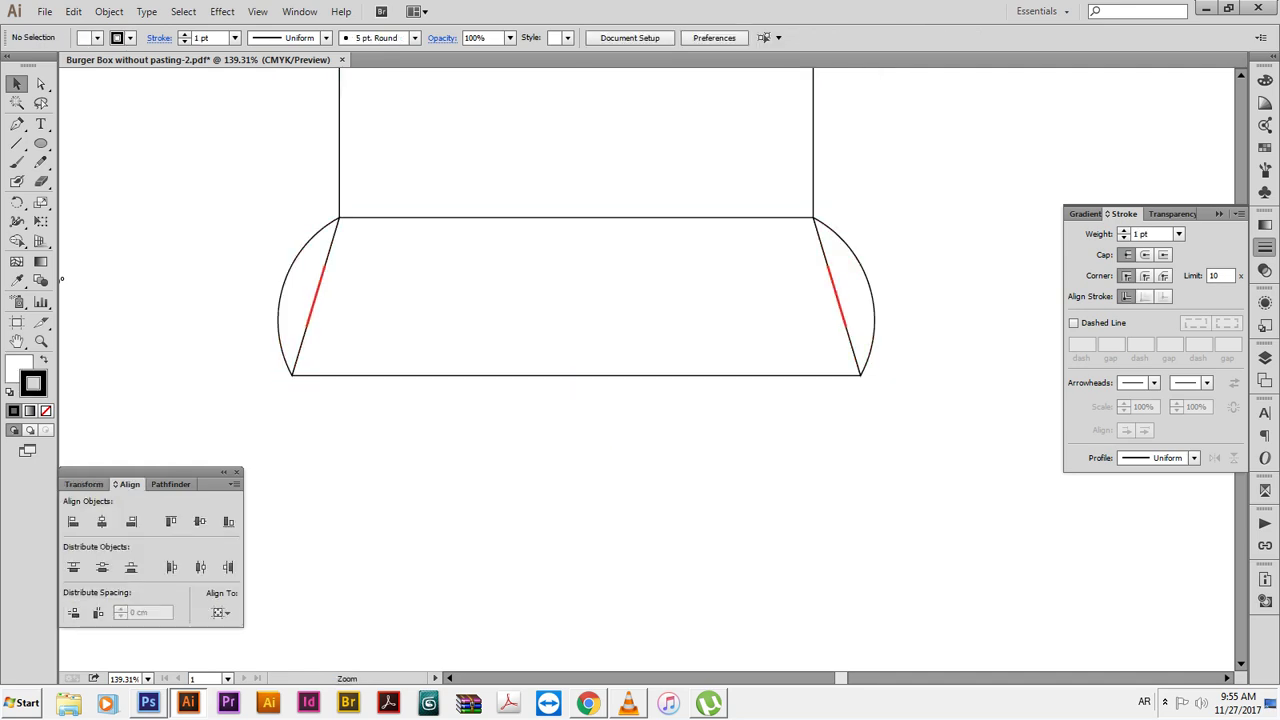
key("ctrl+minus")
key("ctrl+minus")
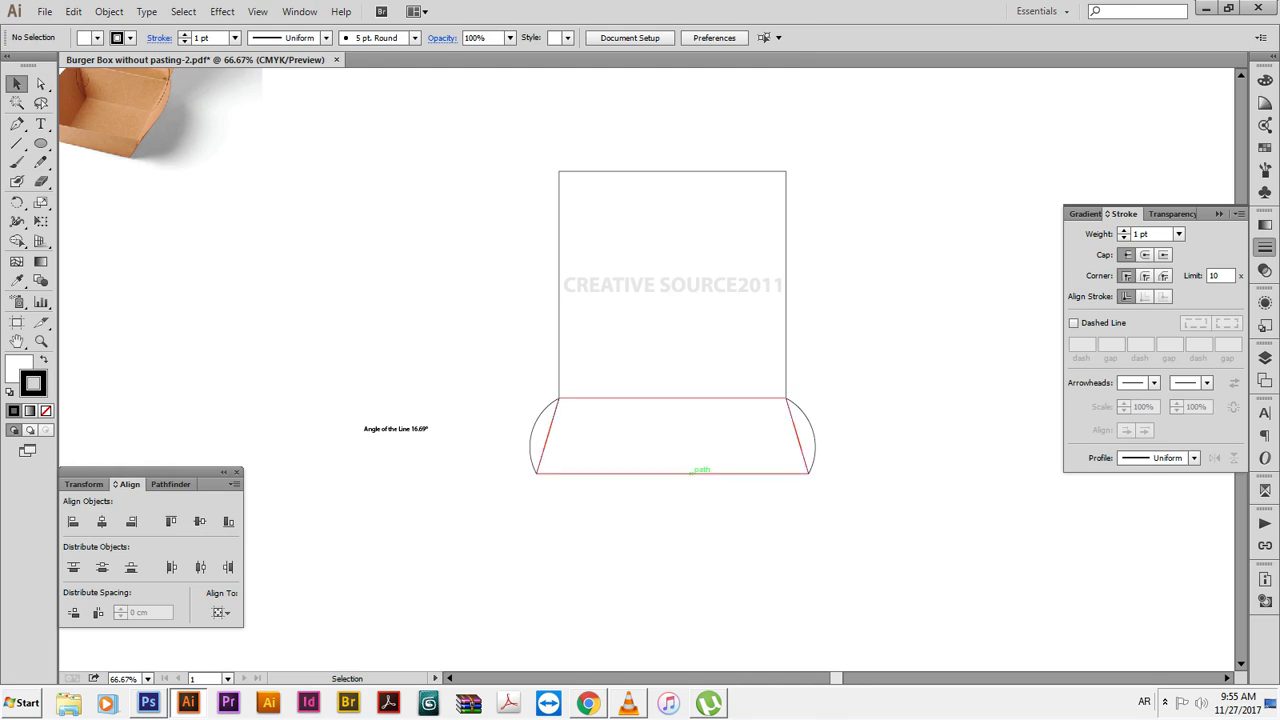
Copy the bottom side panel with a -20 cm vertical move to the square's top edge
left_click(692, 473)
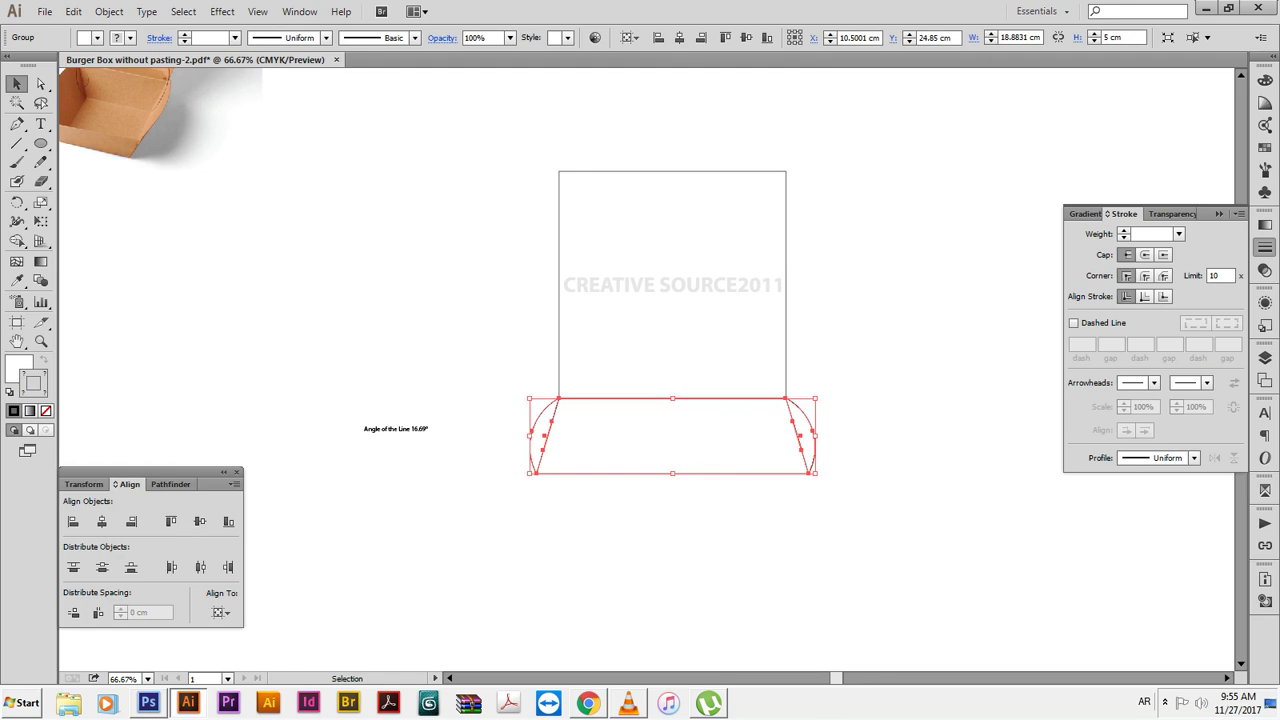
key("Return")
key("Tab")
type("-20")
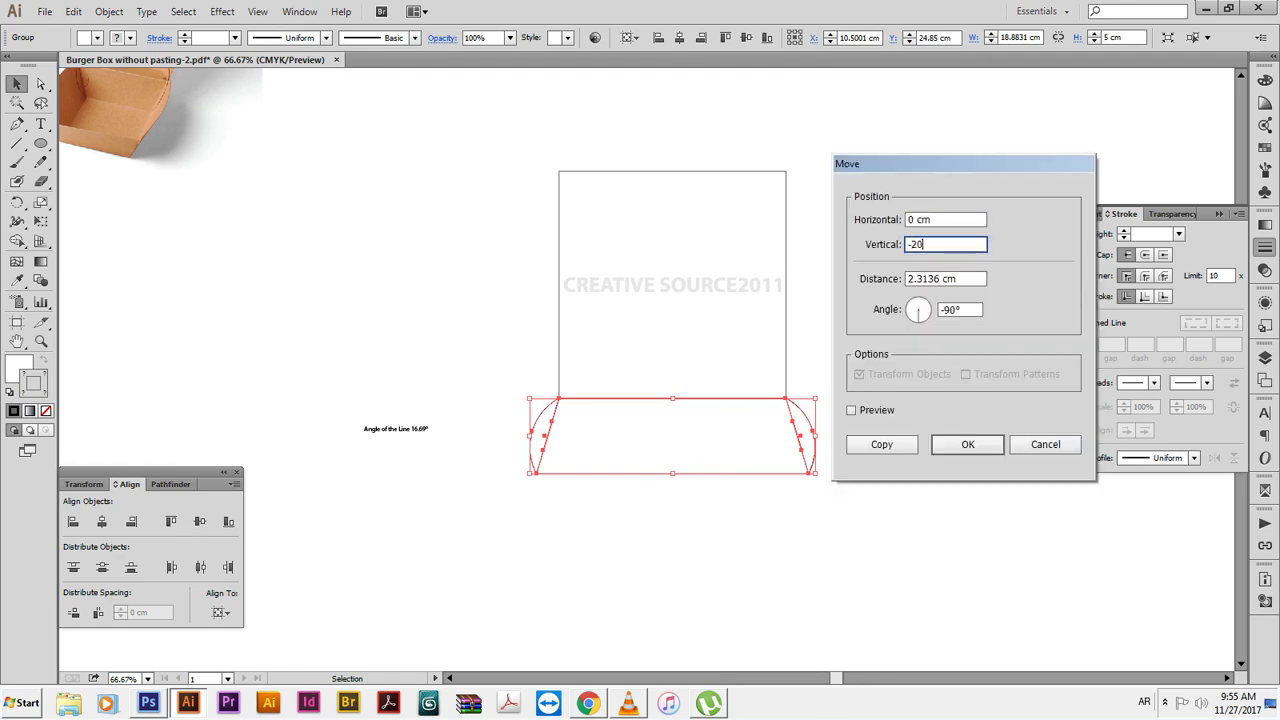
key("Return")
Reflect the copied top panel across the horizontal axis
right_click(657, 131)
mouse_move(695, 237)
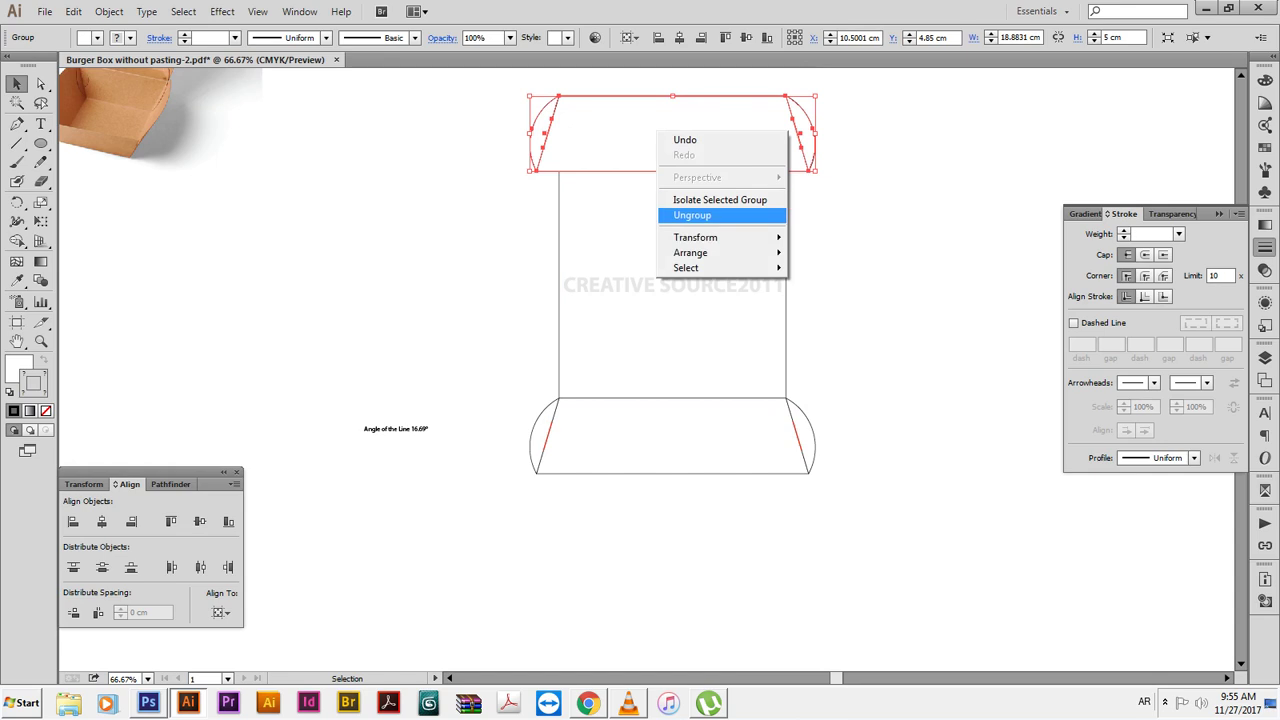
left_click(819, 290)
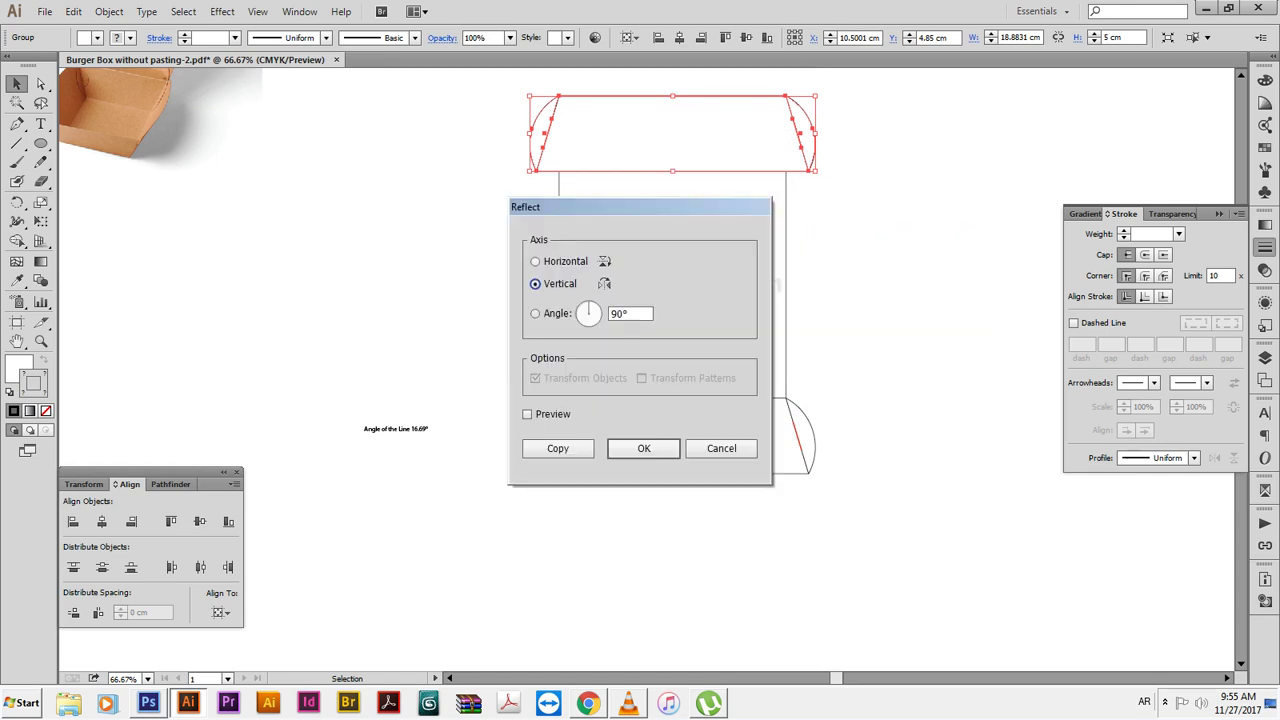
left_click(535, 261)
left_click(644, 448)
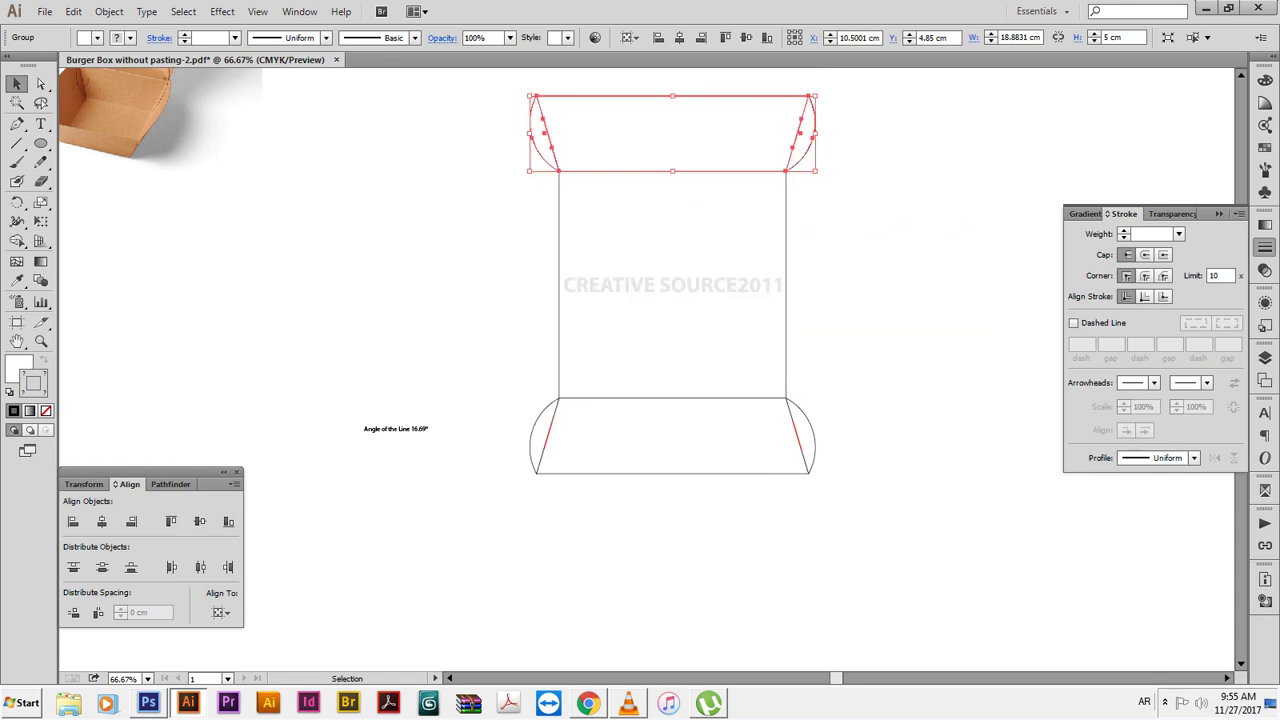
key("ctrl+shift+a")
scroll(670, 300, "up", 3)
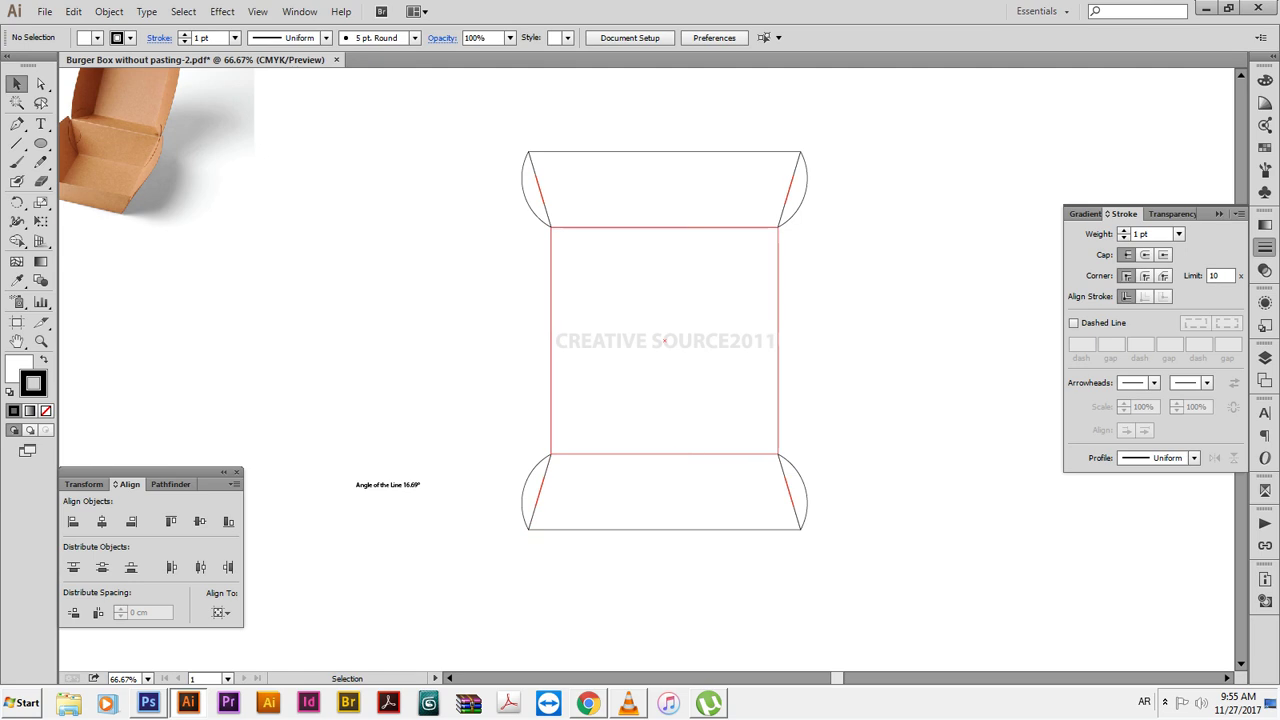
Group the top and bottom panels and rotate a 90° copy to form the left and right panels
left_click(648, 151)
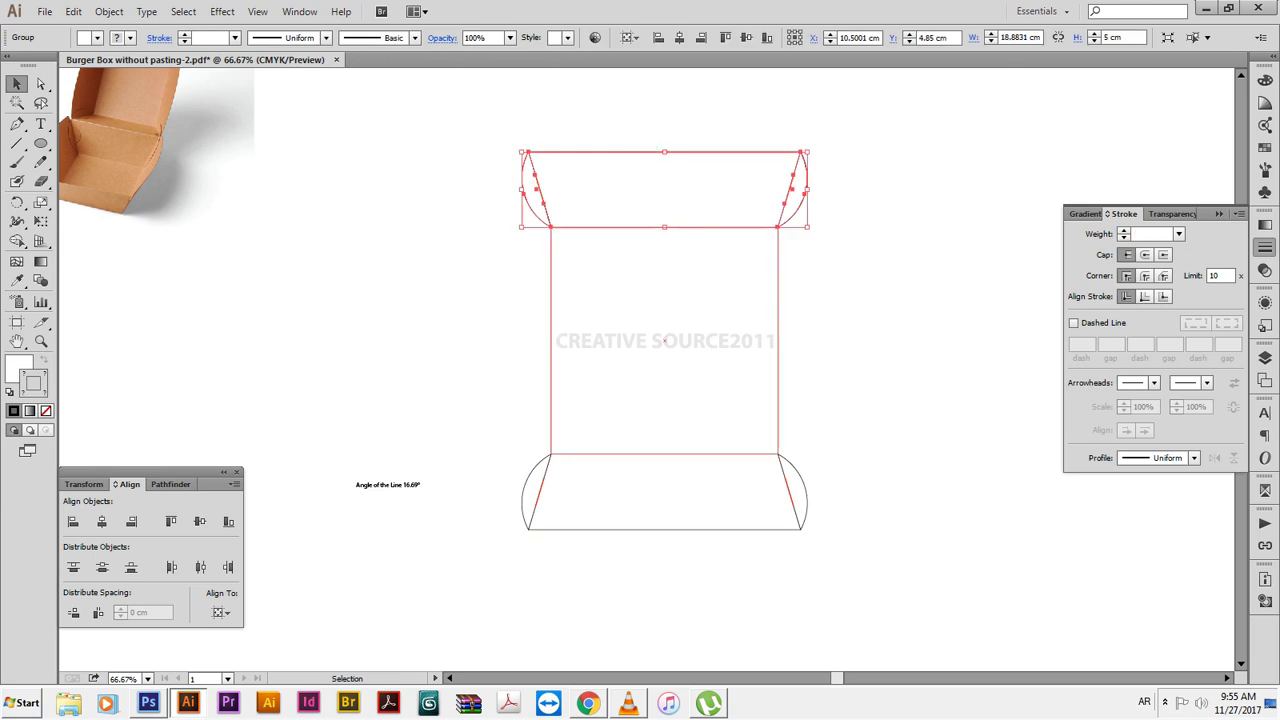
left_click(670, 527, "shift")
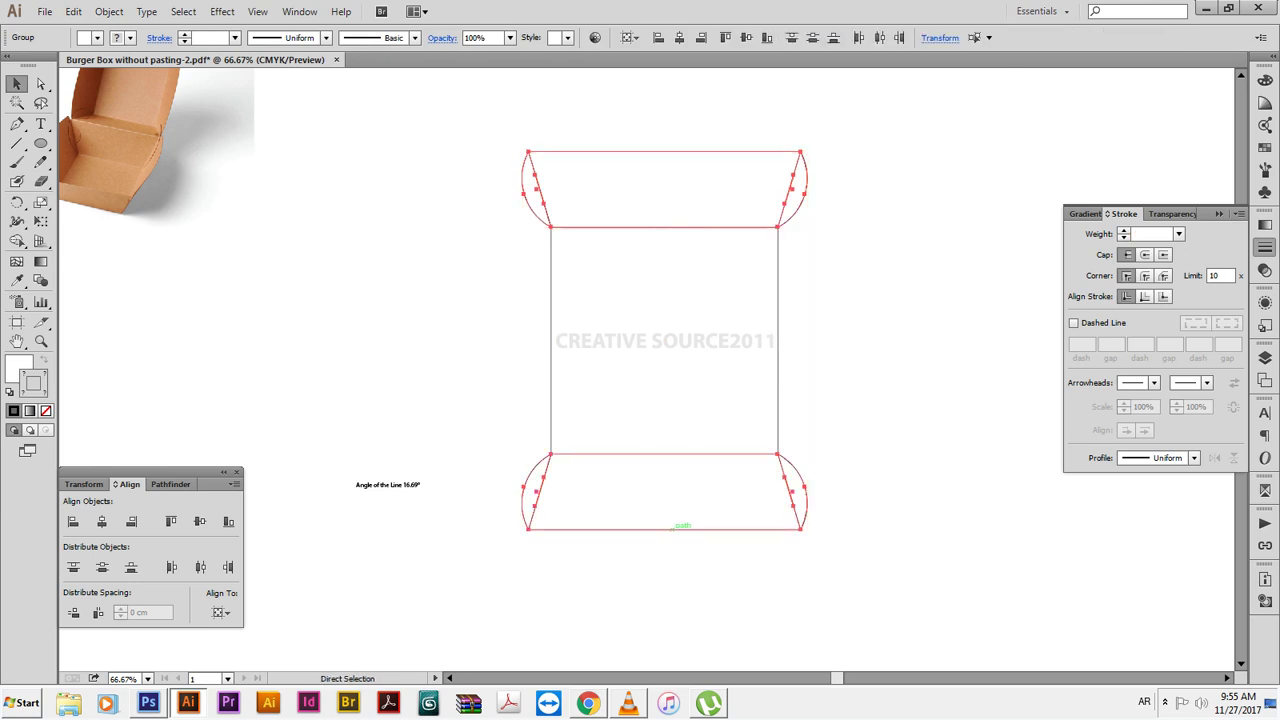
key("ctrl+g")
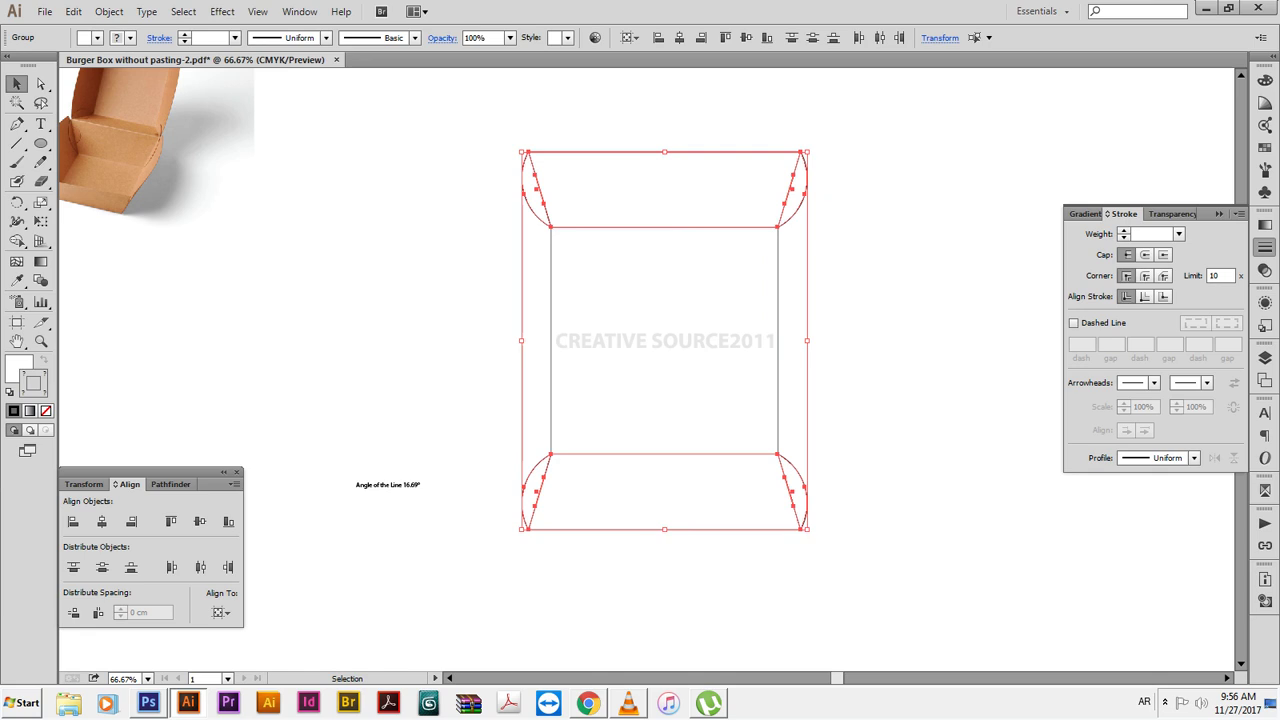
left_click_drag(520, 535, 476, 432)
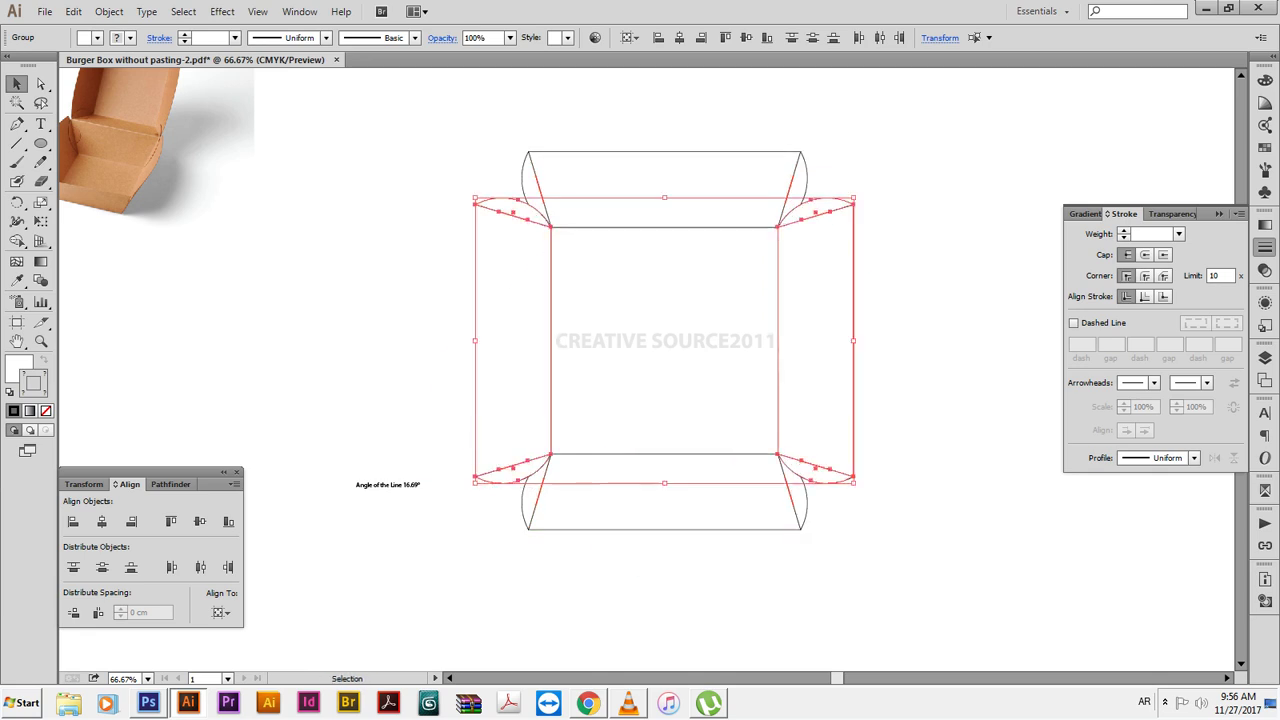
key("ctrl+shift+a")
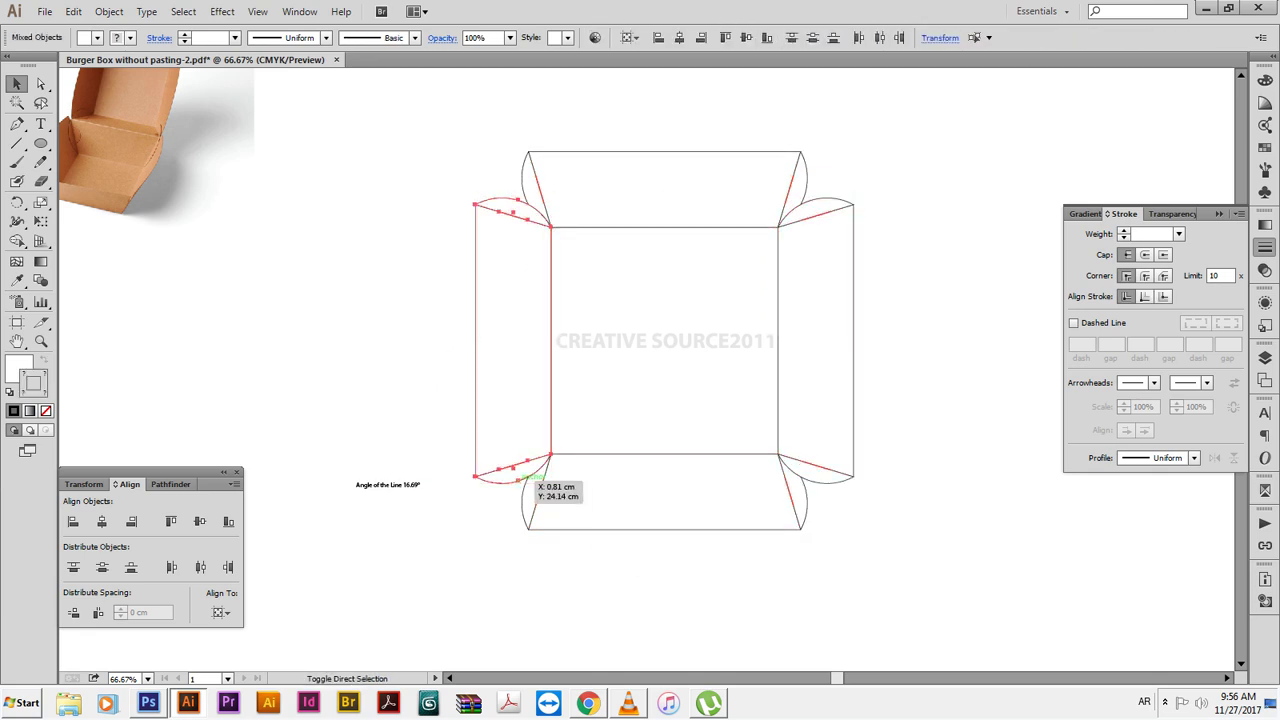
key("slash")
Delete the upper and lower curved tab arcs from the left side panel
left_click_drag(402, 170, 626, 516)
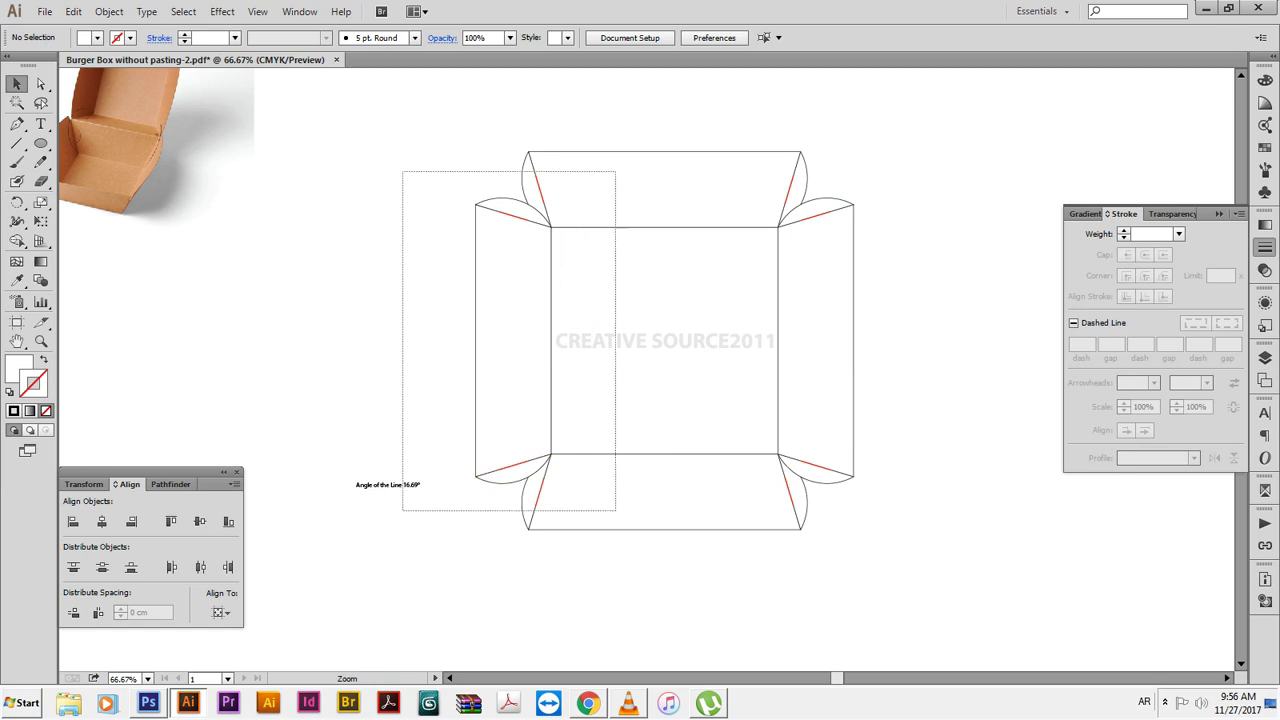
left_click(653, 590)
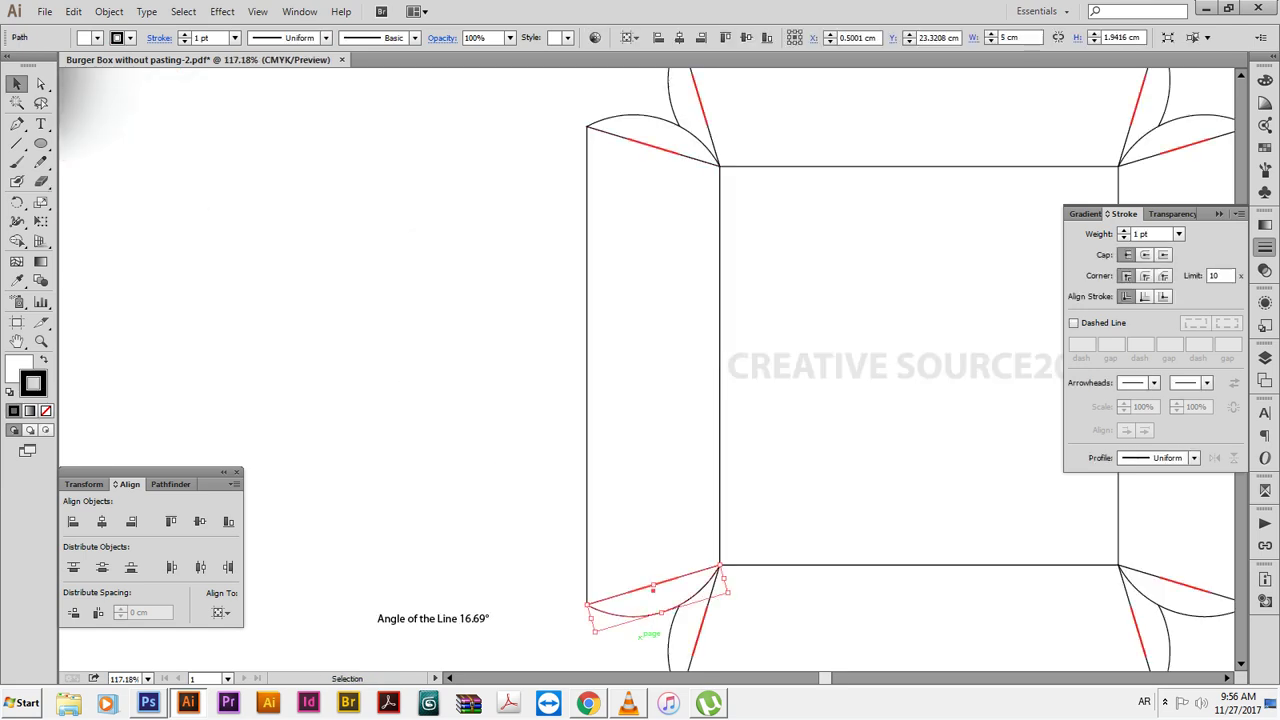
key("Delete")
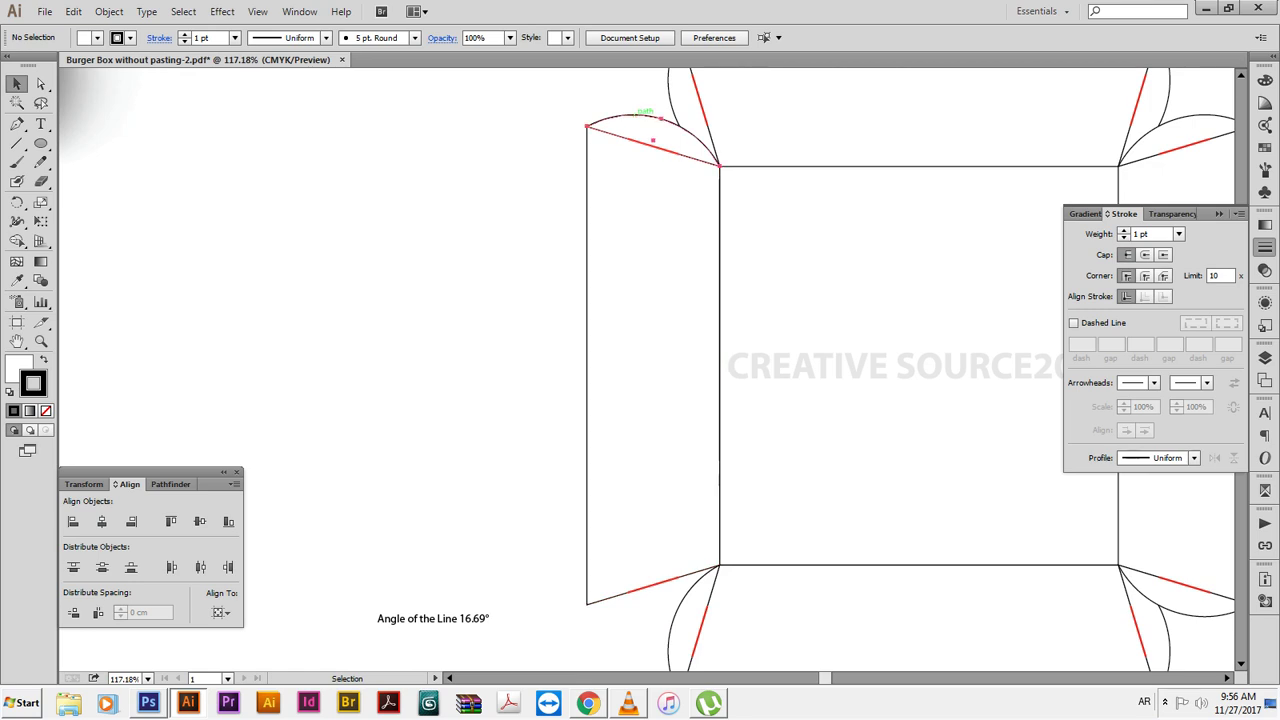
left_click(645, 116)
key("Delete")
left_click_drag(620, 300, 571, 515)
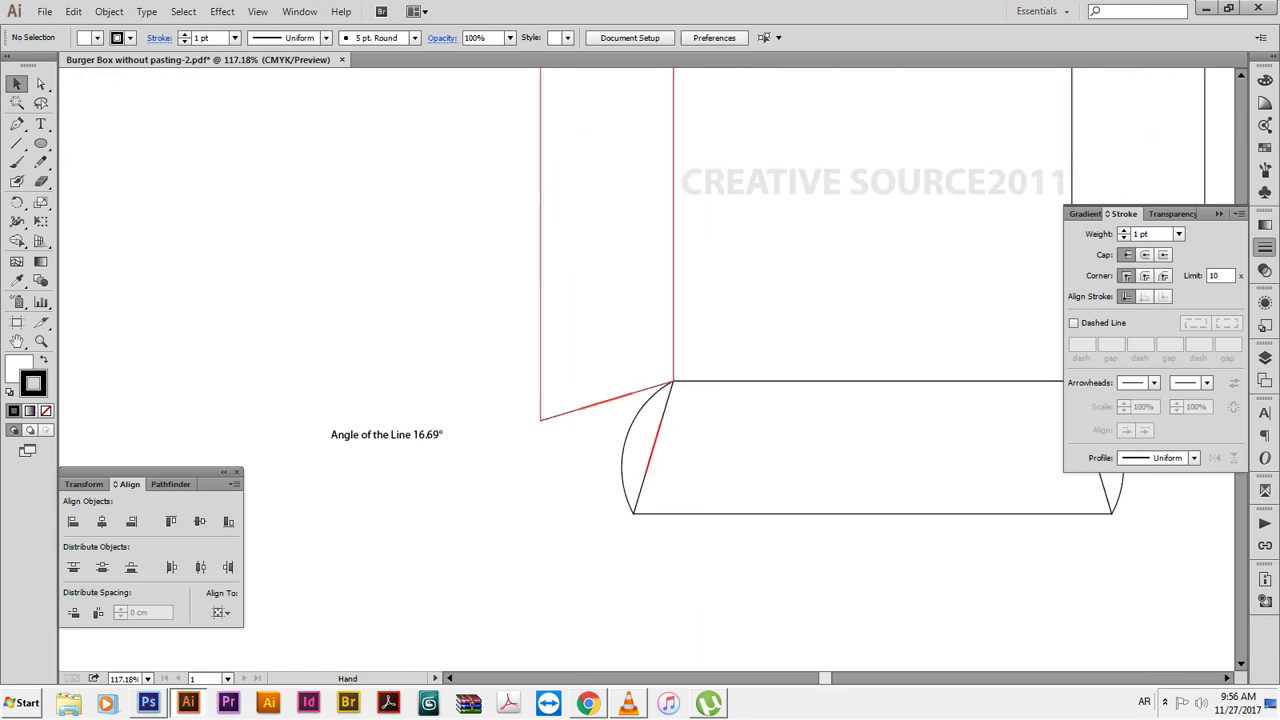
scroll(618, 439, "up", 5)
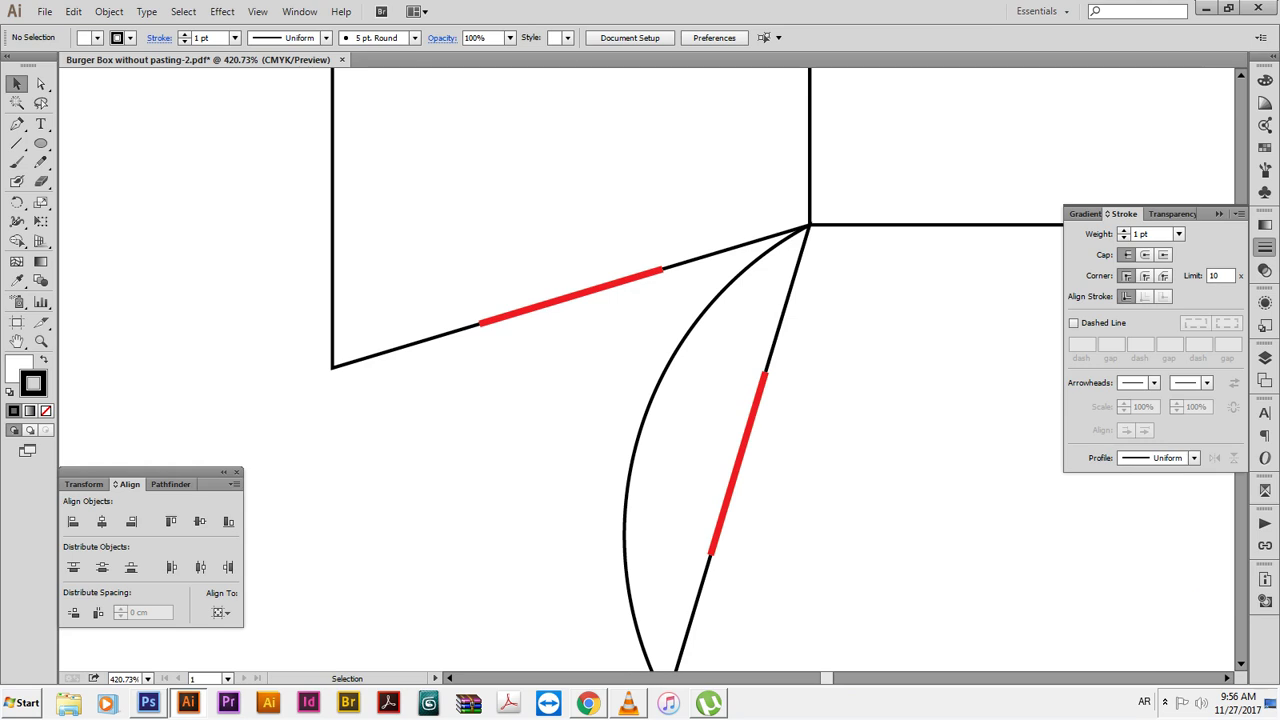
Draw a 2 × 2 cm circle beside the left flap corner
key("l")
left_click(640, 340)
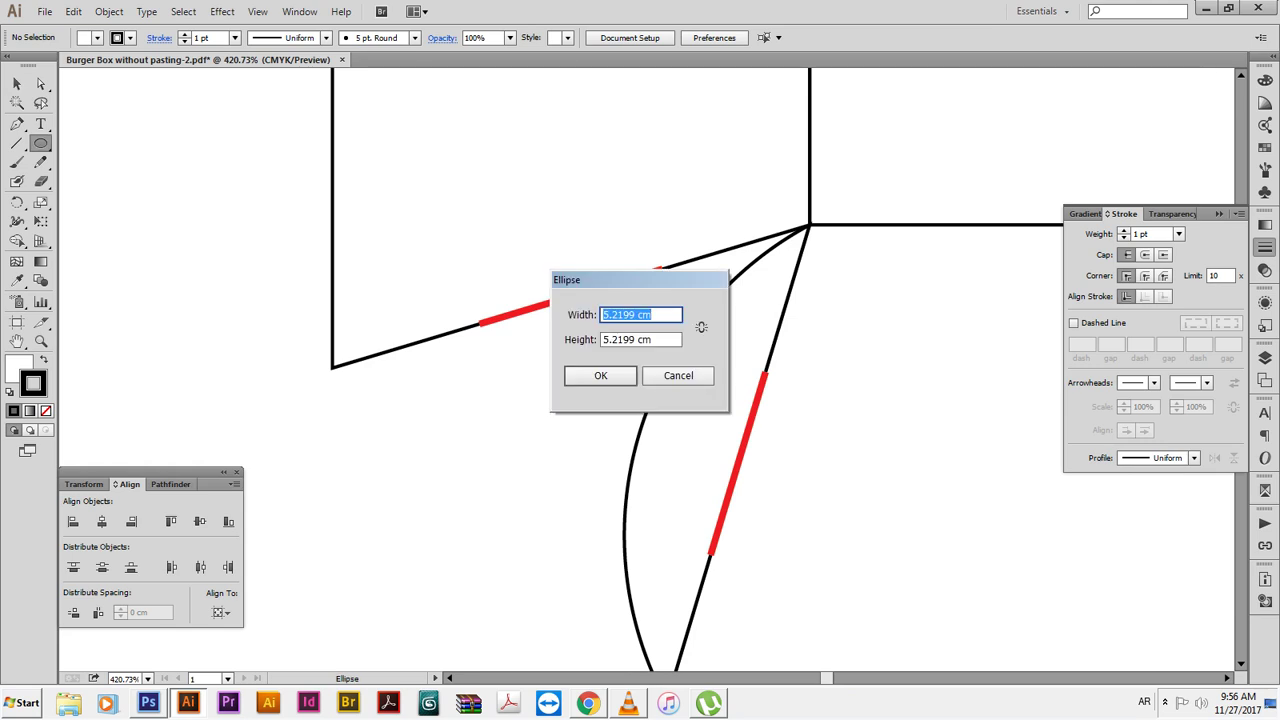
type("2")
key("Tab")
type("2")
key("Return")
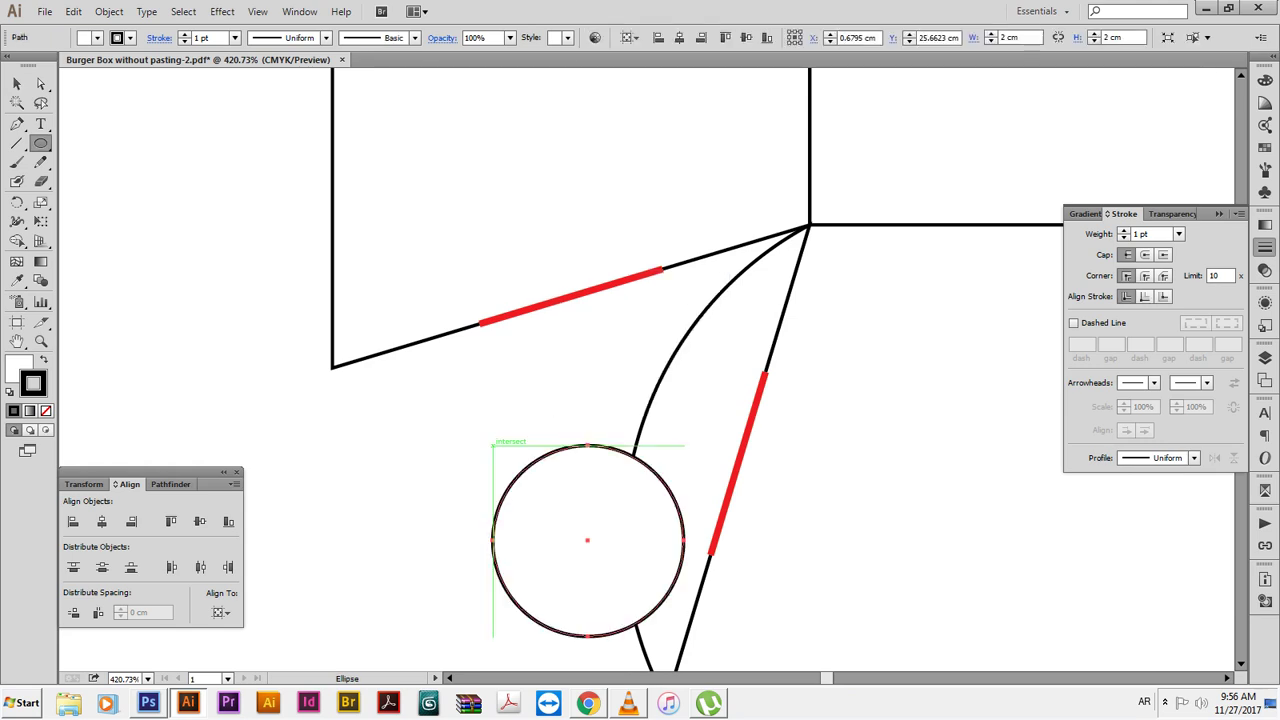
key("v")
scroll(560, 400, "down", 5)
left_click_drag(512, 360, 359, 383)
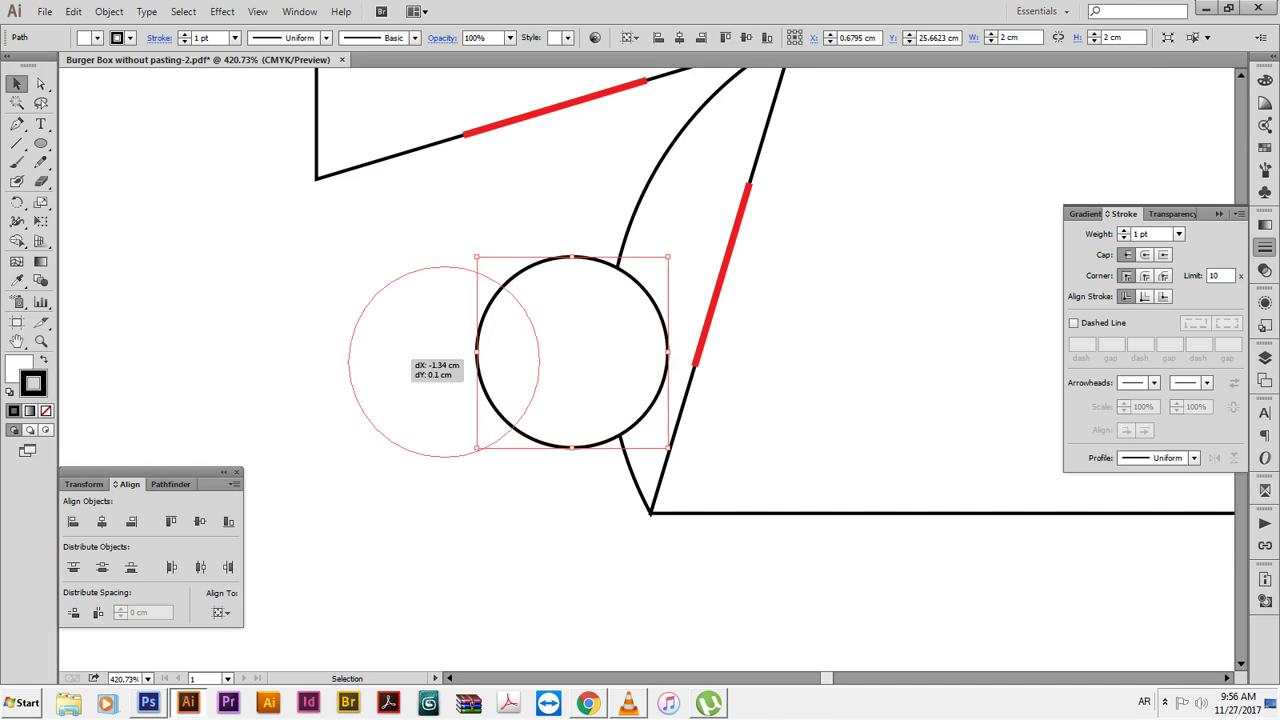
Delete the circle's top anchor to leave a half-circle and rotate it 16.69°
key("a")
left_click_drag(384, 254, 455, 297)
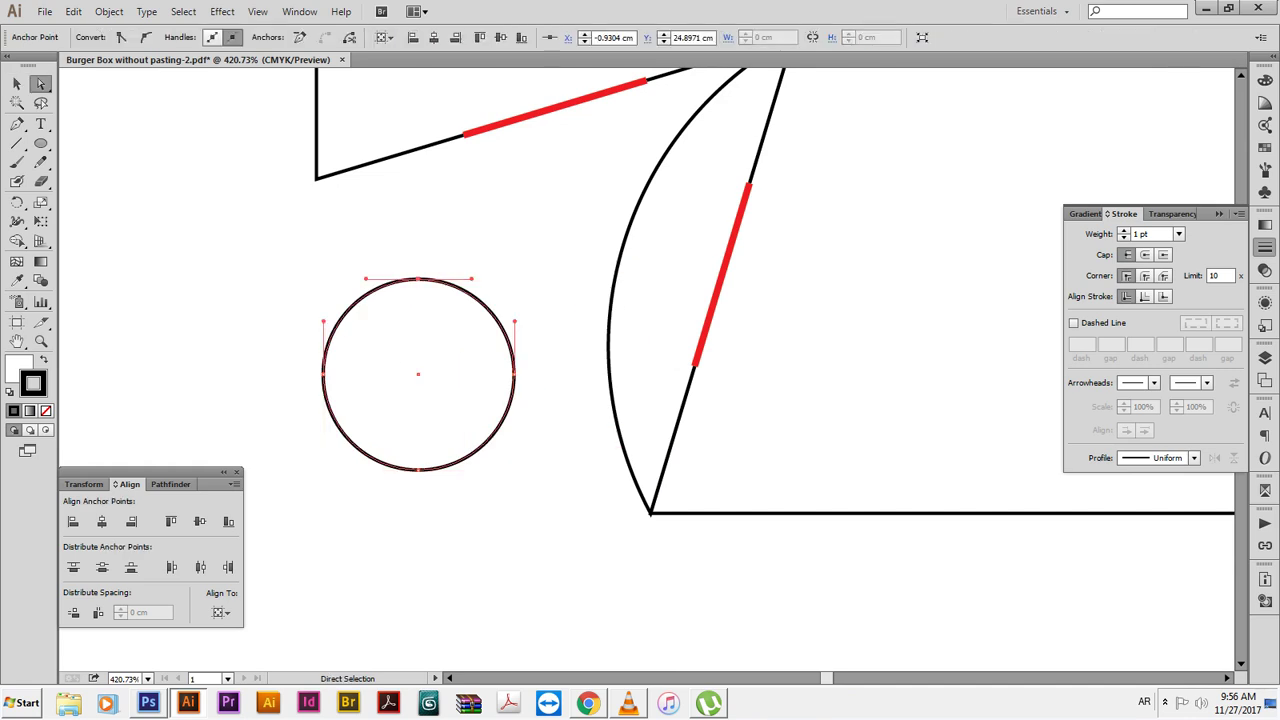
key("Delete")
key("v")
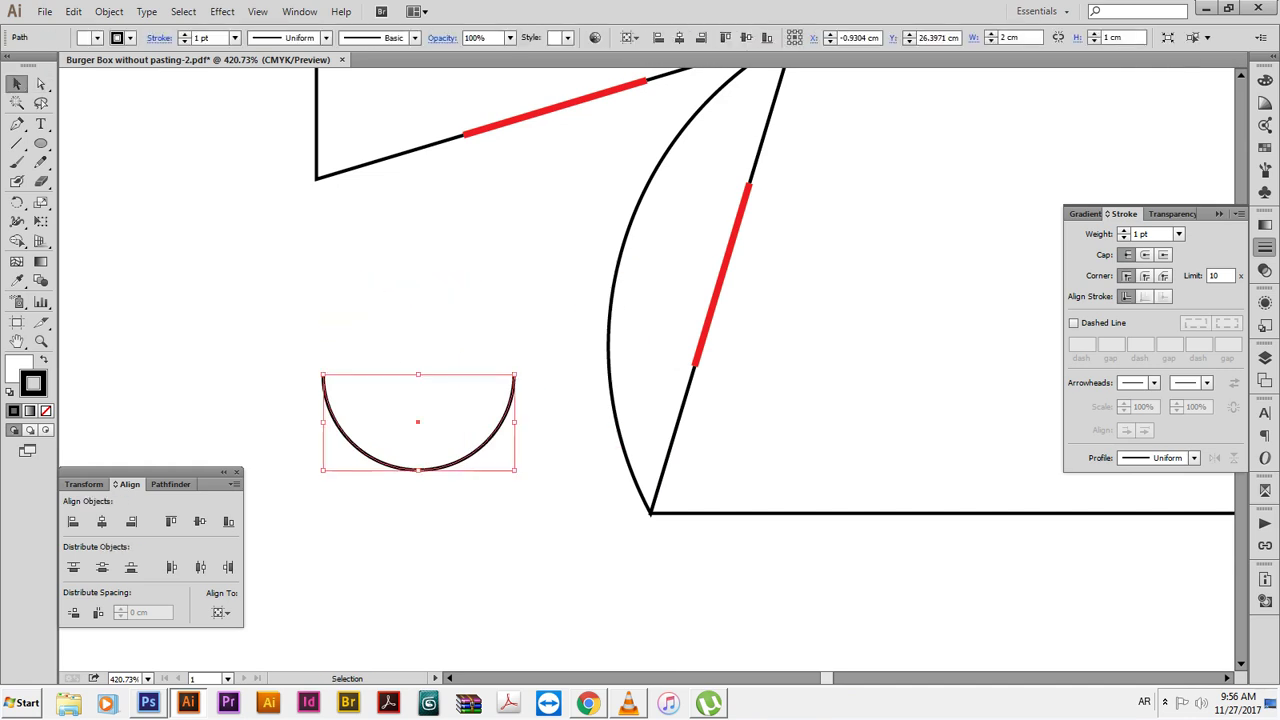
key("r")
key("Return")
key("Return")
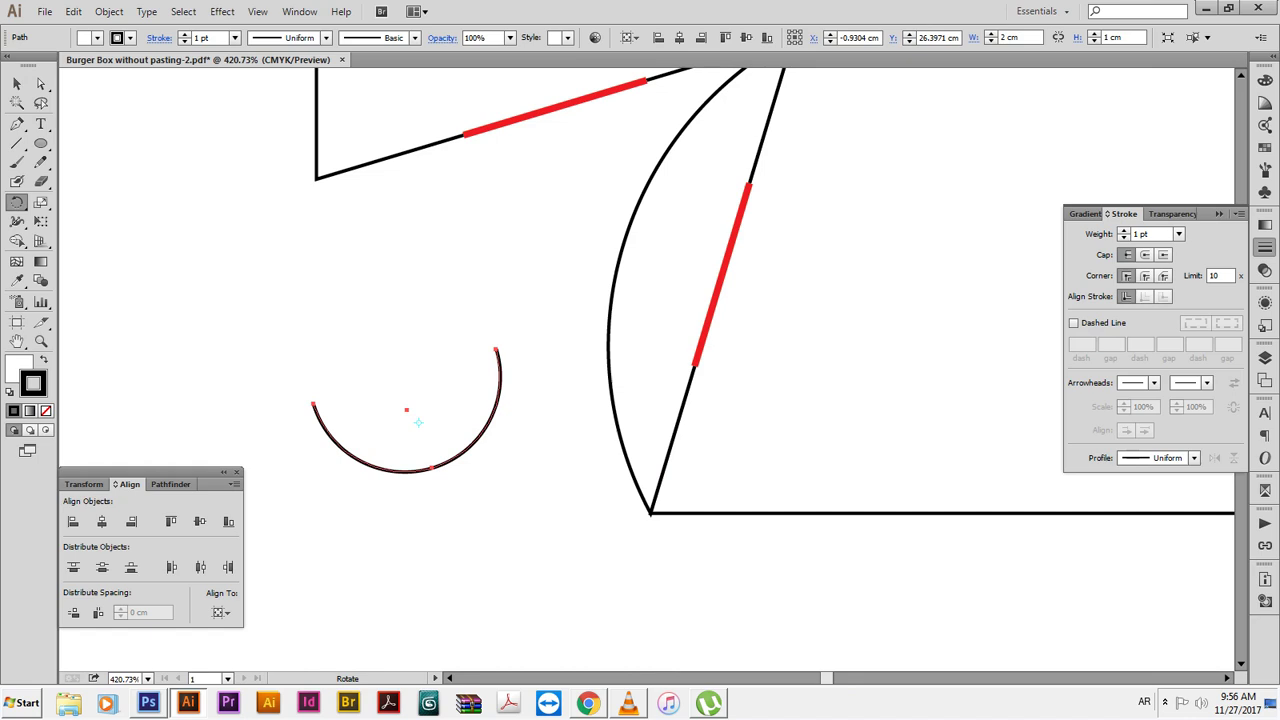
key("v")
scroll(640, 360, "up", 3)
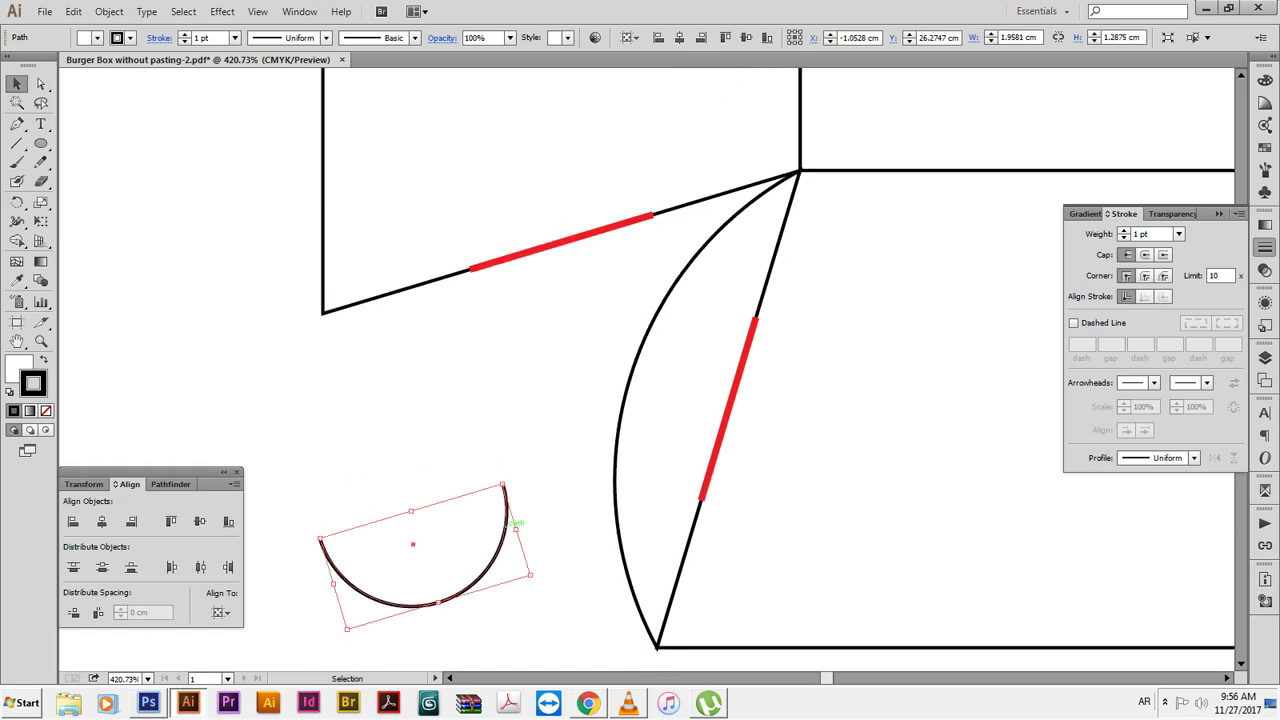
Move the half-circle under the red fold segment and align their right edges
mouse_move(507, 521)
left_mouse_down()
mouse_move(649, 279)
mouse_move(604, 357)
left_mouse_up()
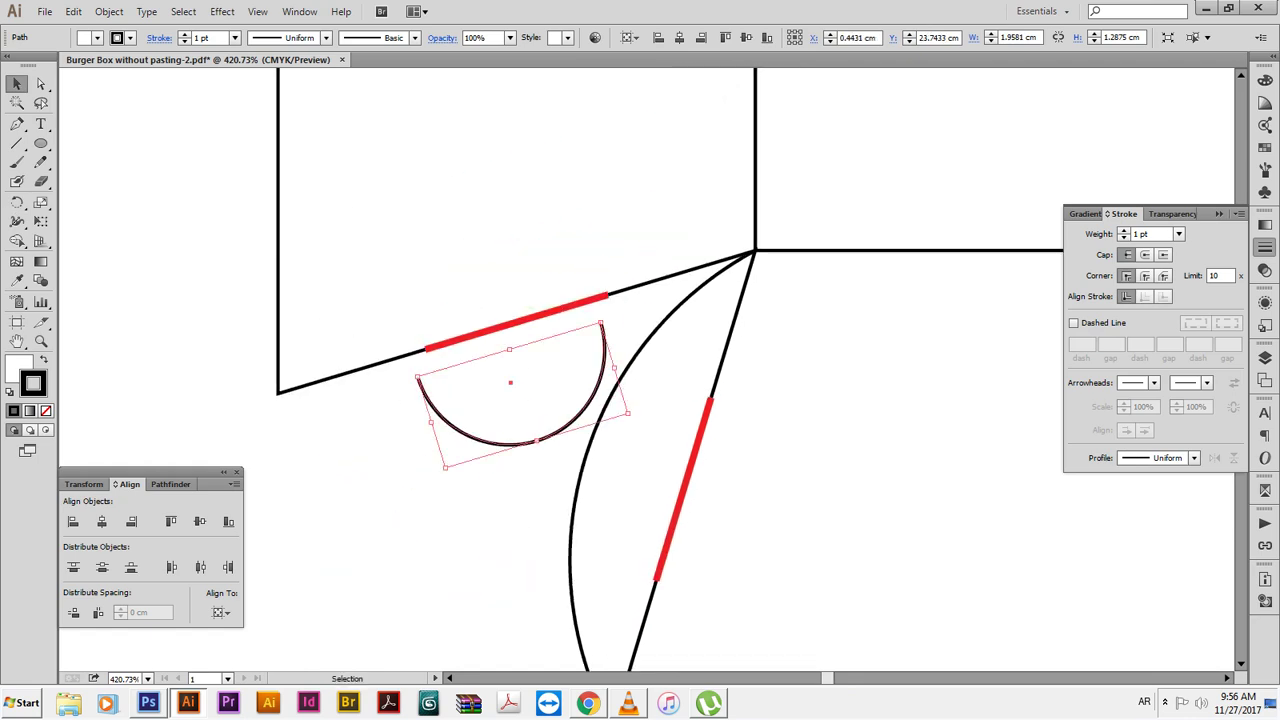
key("ctrl+shift+a")
left_click(515, 320)
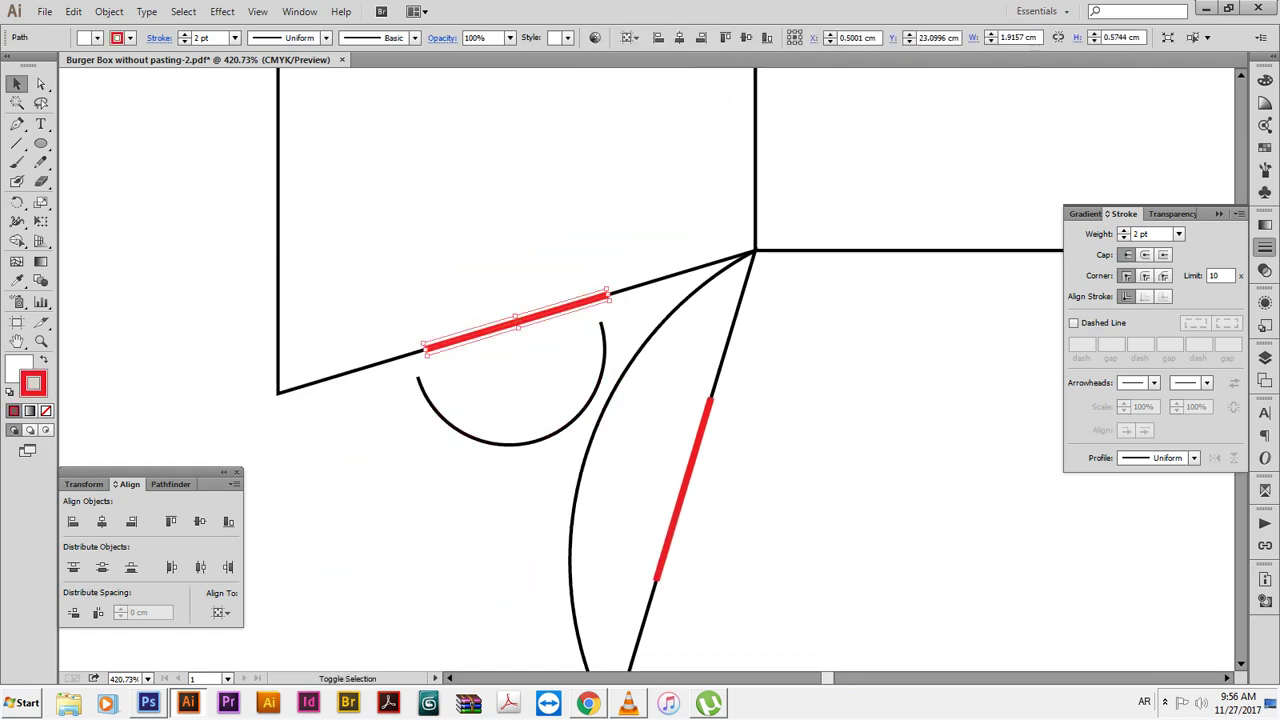
left_click(537, 440, "shift")
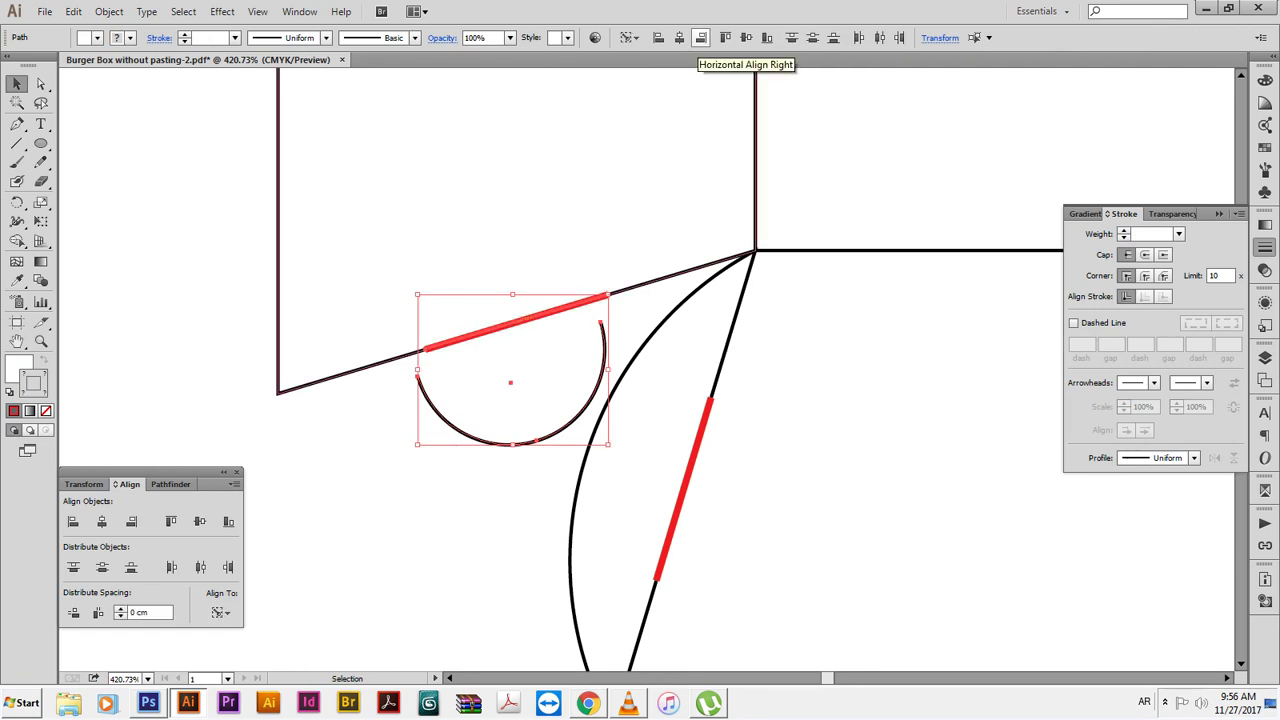
left_click(700, 38)
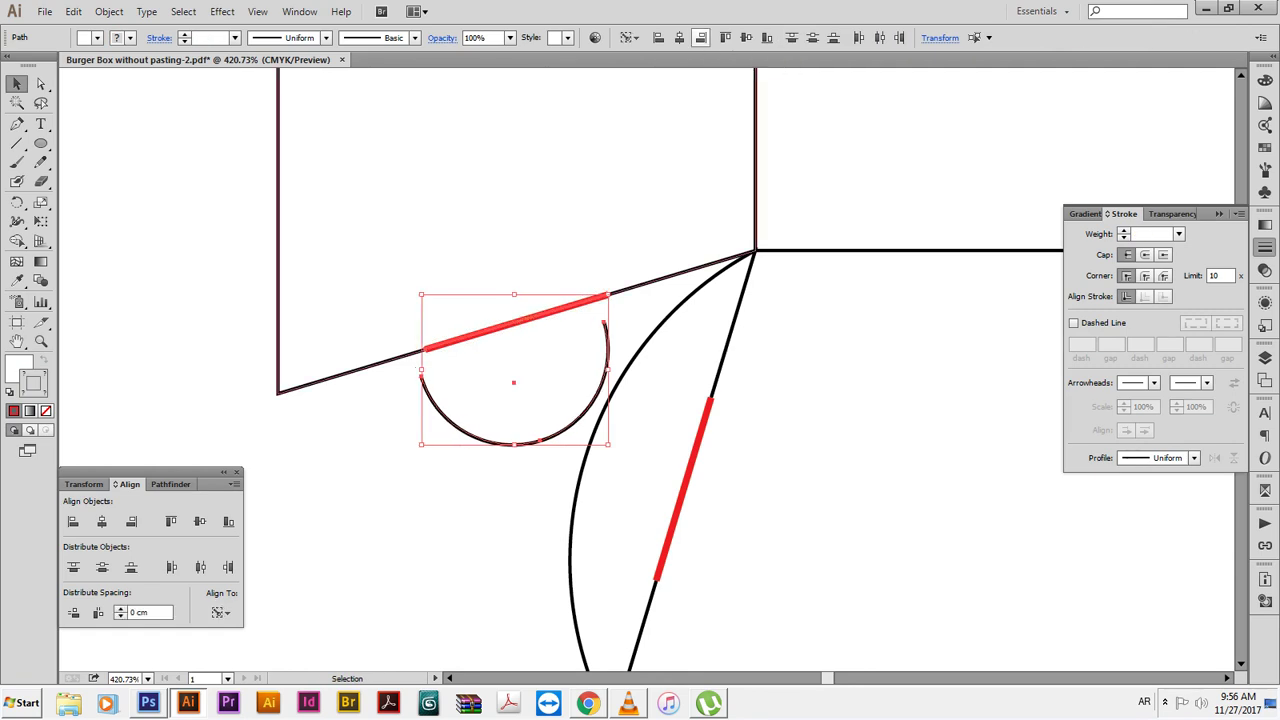
Zoom in and snap the arc's end anchor onto the red segment's end
left_click(380, 271)
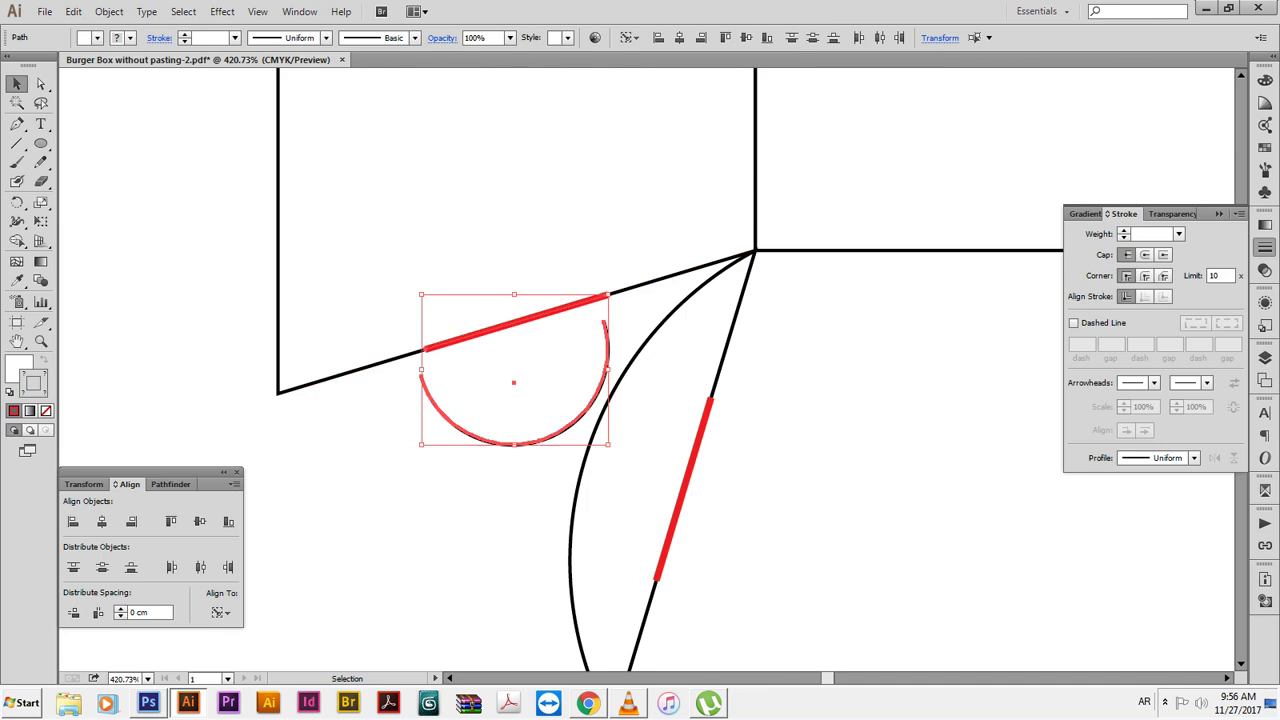
left_click_drag(390, 280, 782, 469)
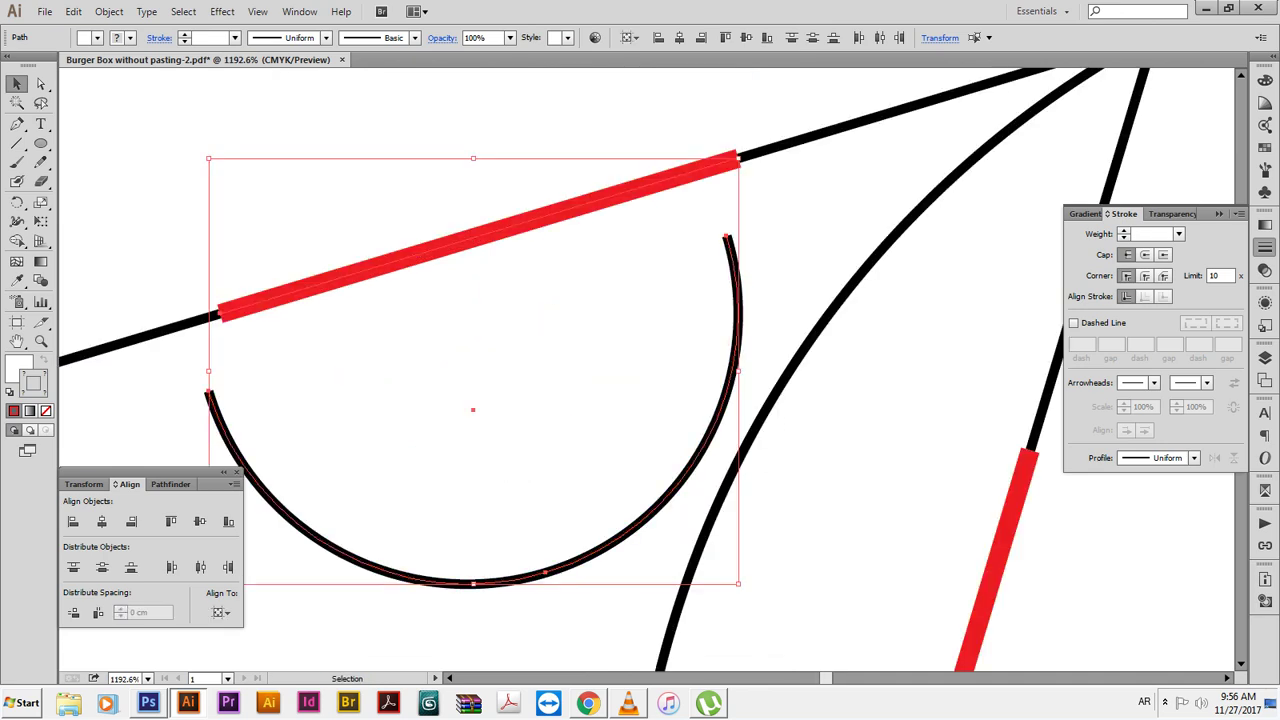
left_click(724, 246)
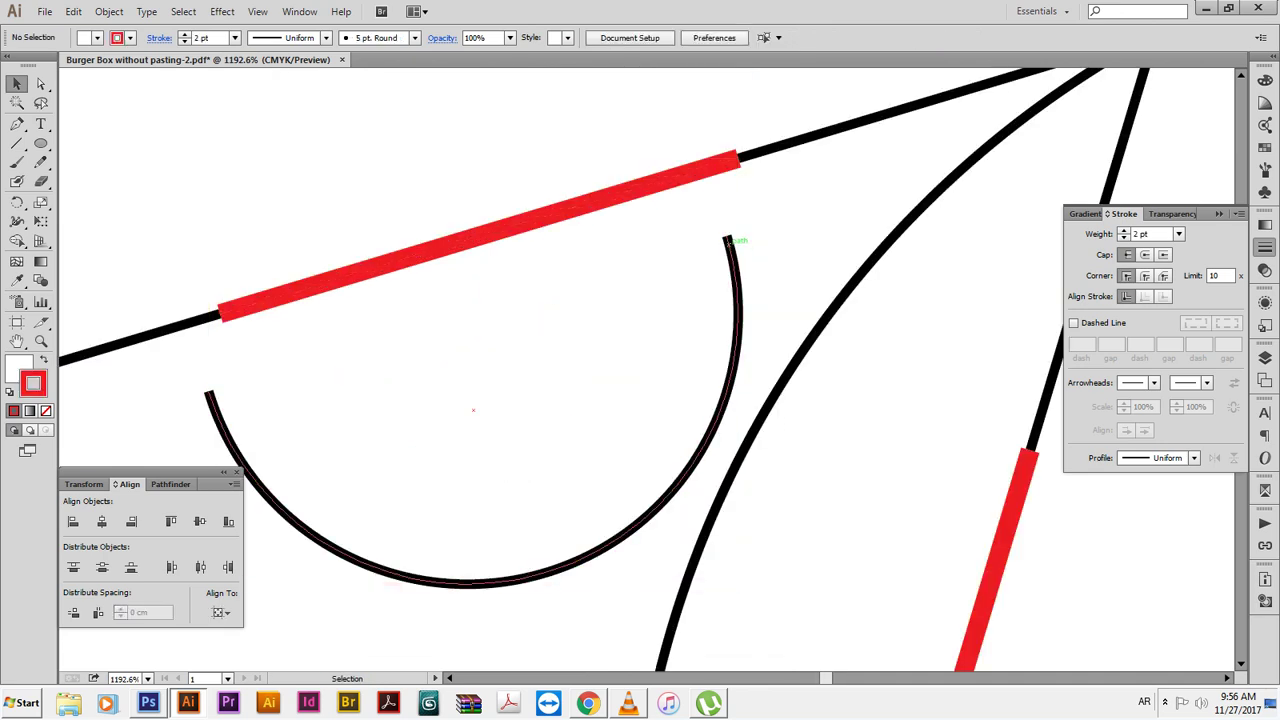
left_click_drag(724, 236, 738, 158)
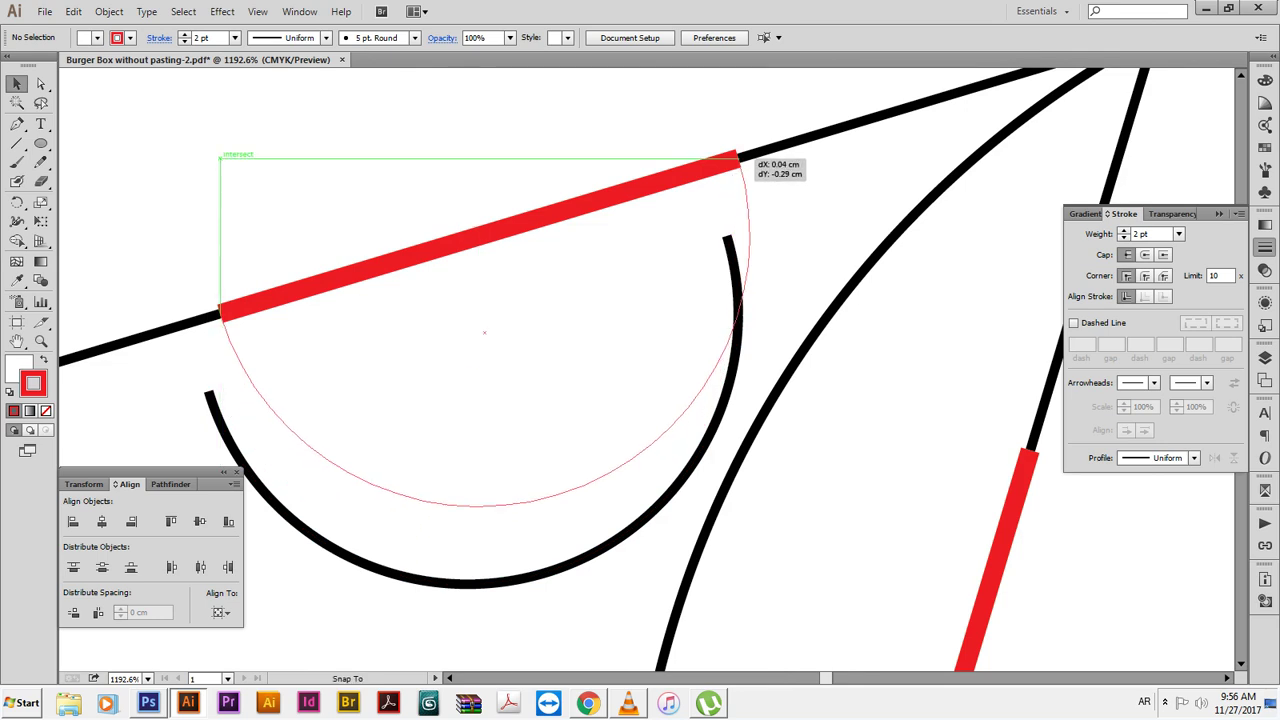
left_click_drag(737, 158, 737, 158)
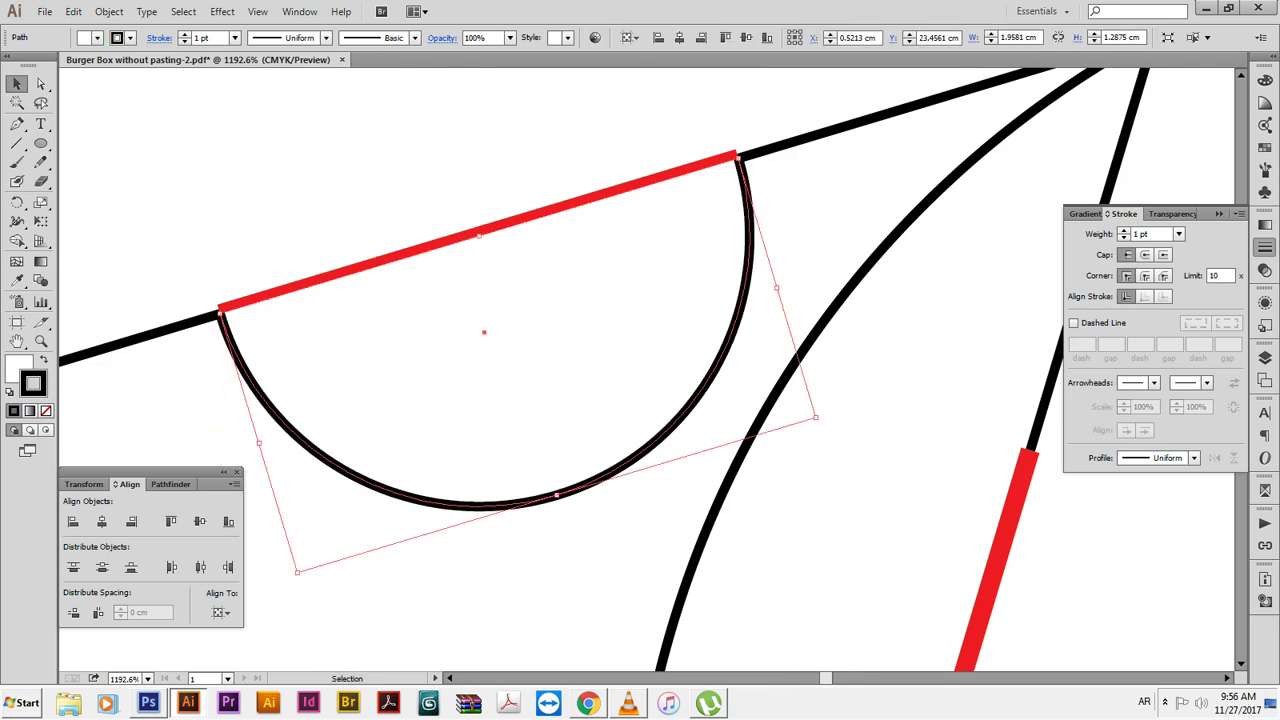
left_click(480, 235)
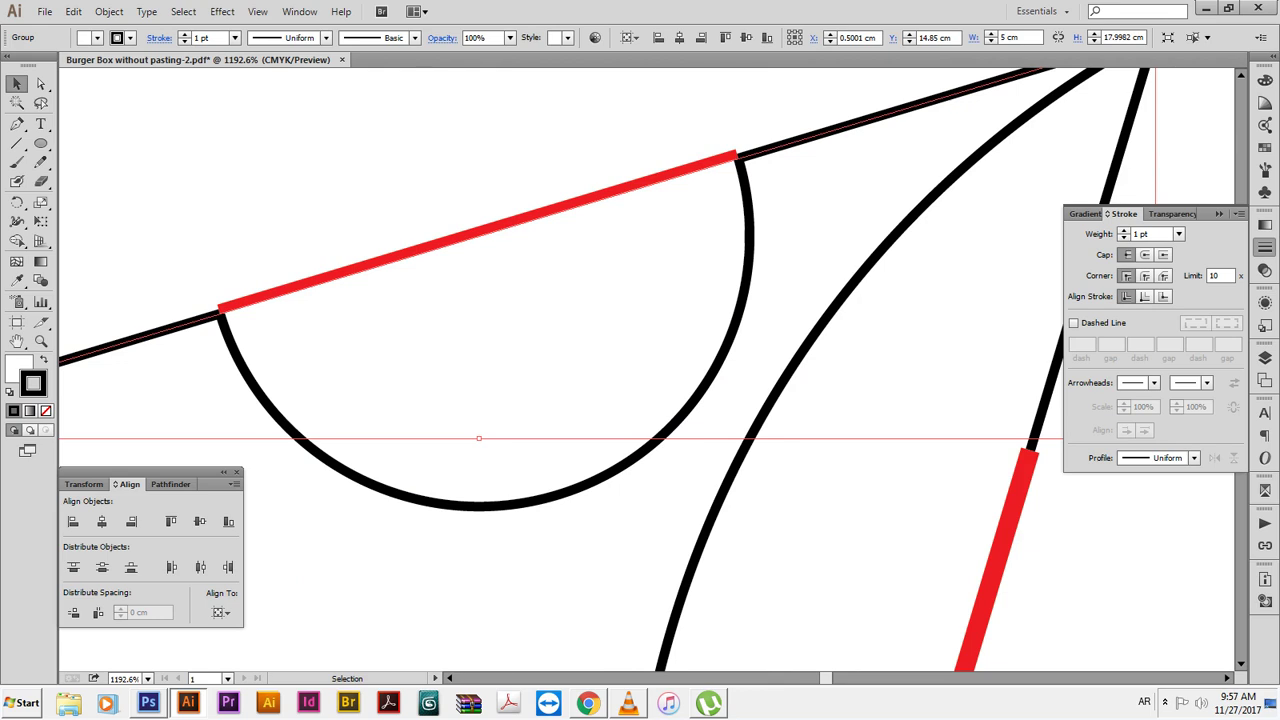
Undo the trial edits on the flap group and zoom out to the tab corner
left_click(486, 337)
key("ctrl+z")
key("ctrl")
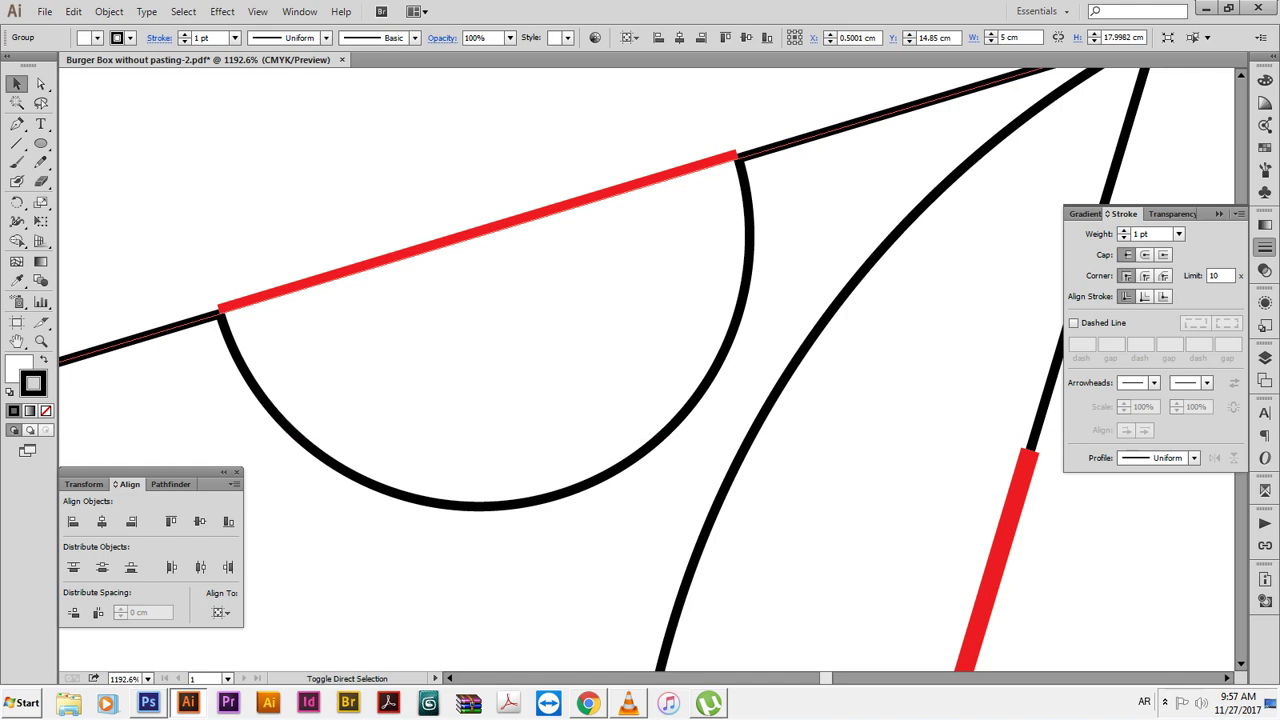
key("ctrl+shift+a")
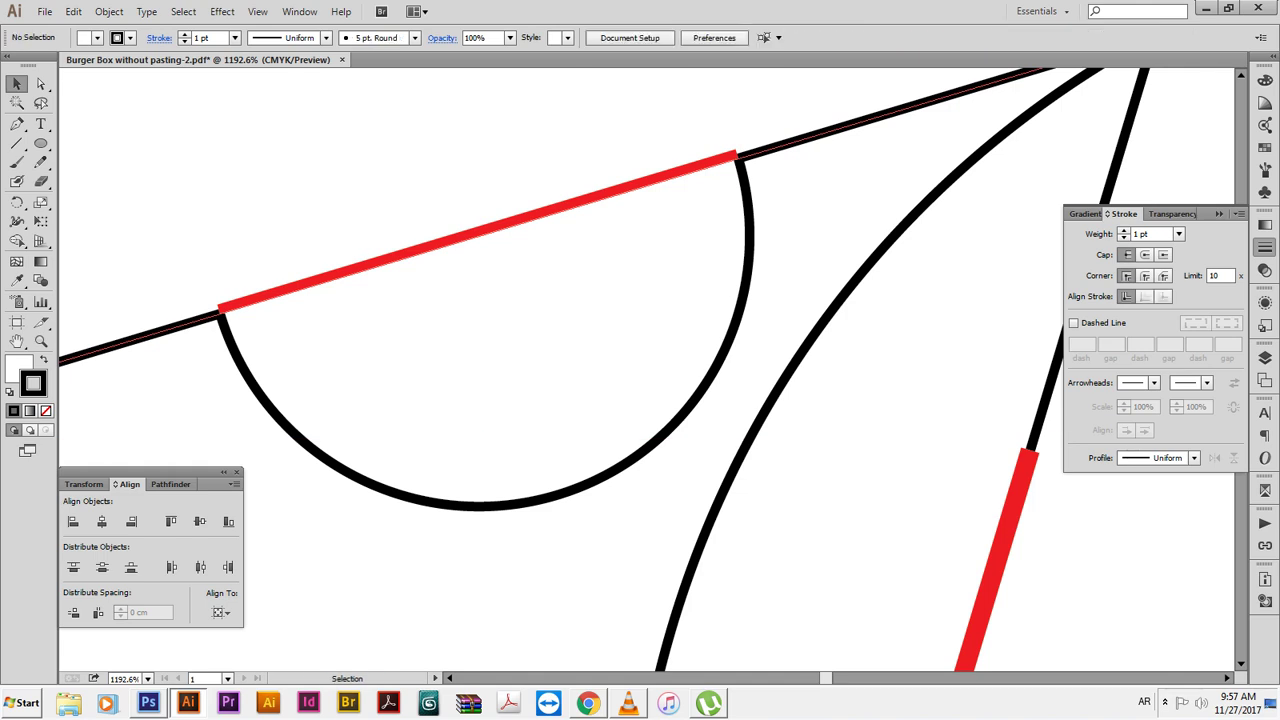
key("ctrl+z")
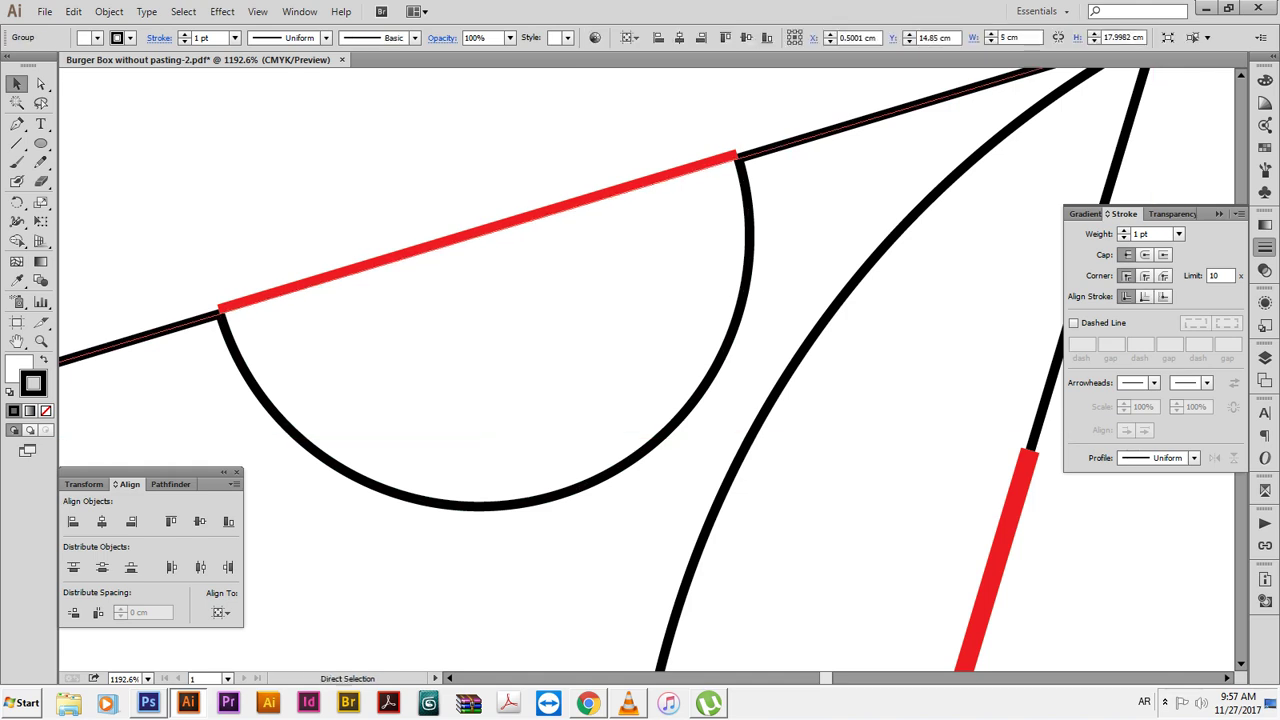
key("ctrl+shift+a")
key("ctrl+z")
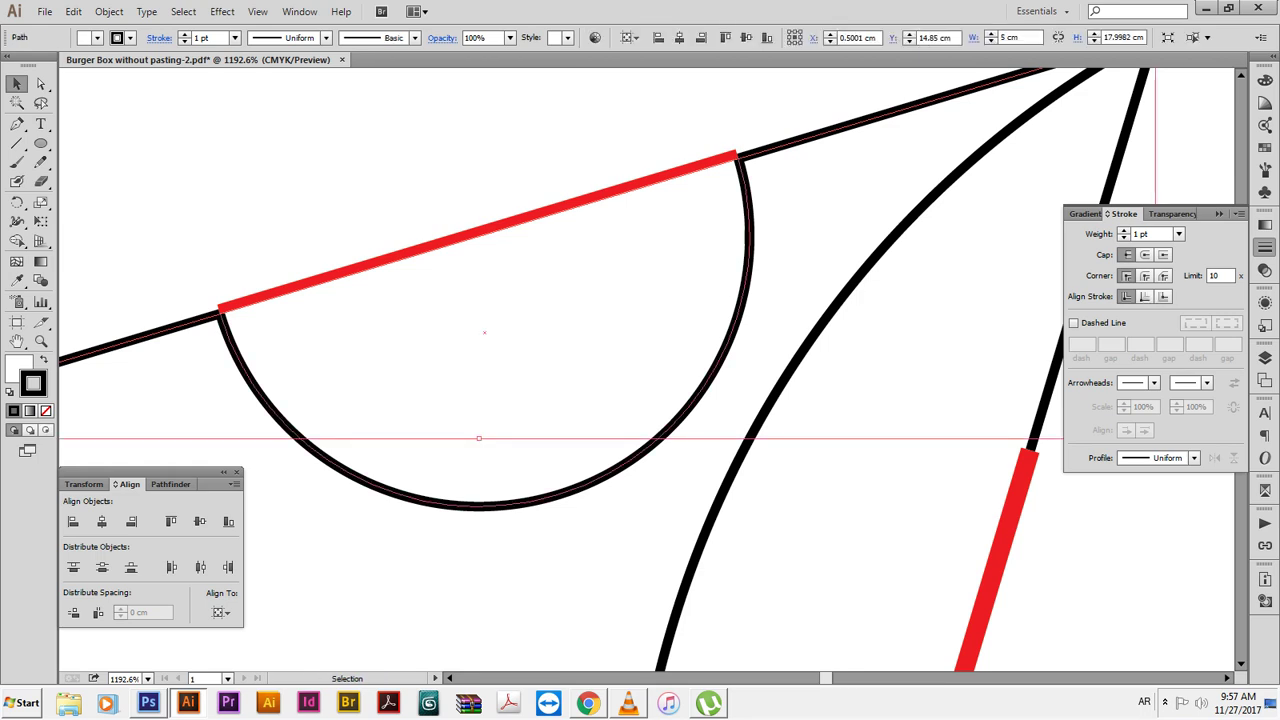
key("ctrl+minus")
key("ctrl+minus")
key("ctrl+minus")
key("ctrl+minus")
key("ctrl+minus")
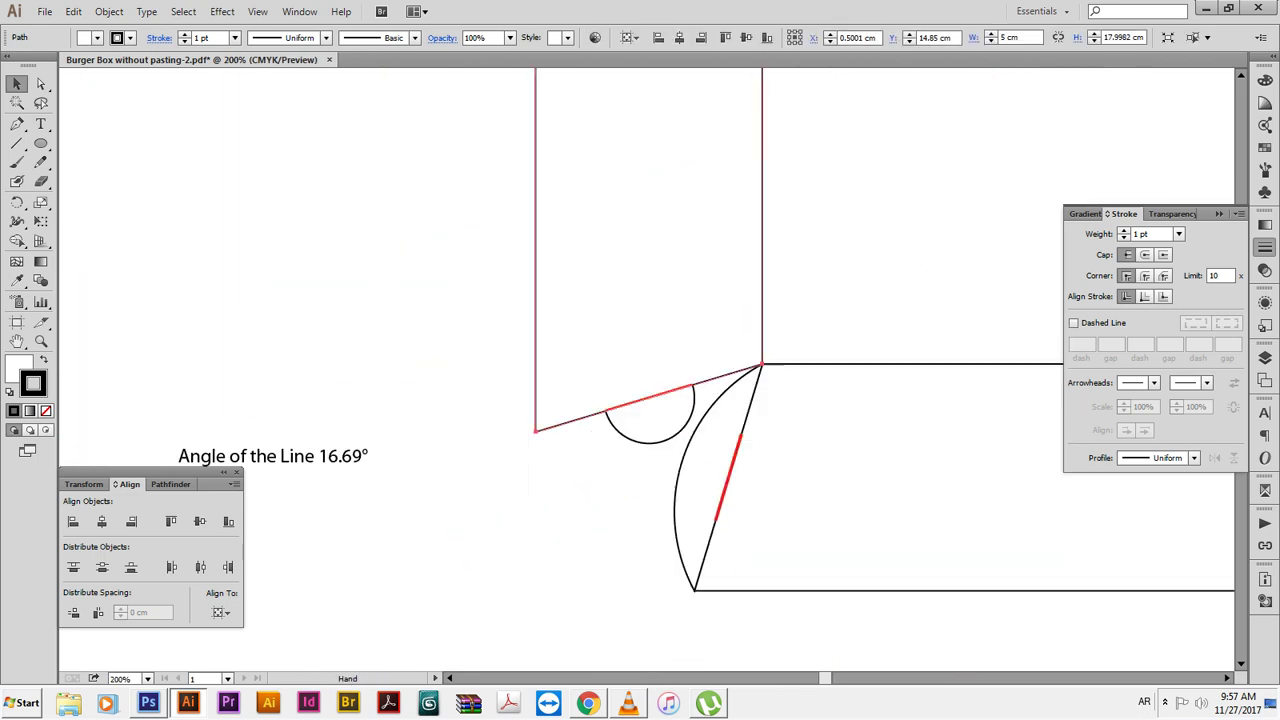
key("ctrl+shift+a")
Delete the straight red segment beneath the semicircle tab on the lower slanted edge
left_click(650, 425)
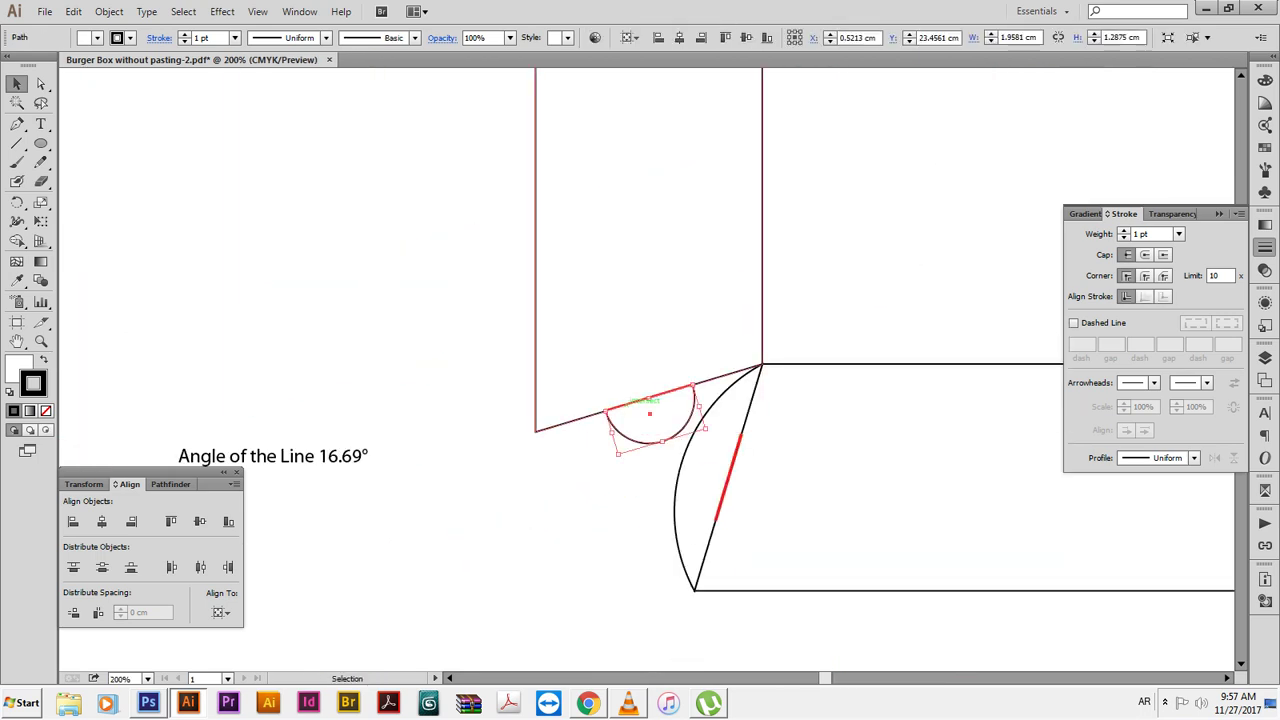
key("ctrl")
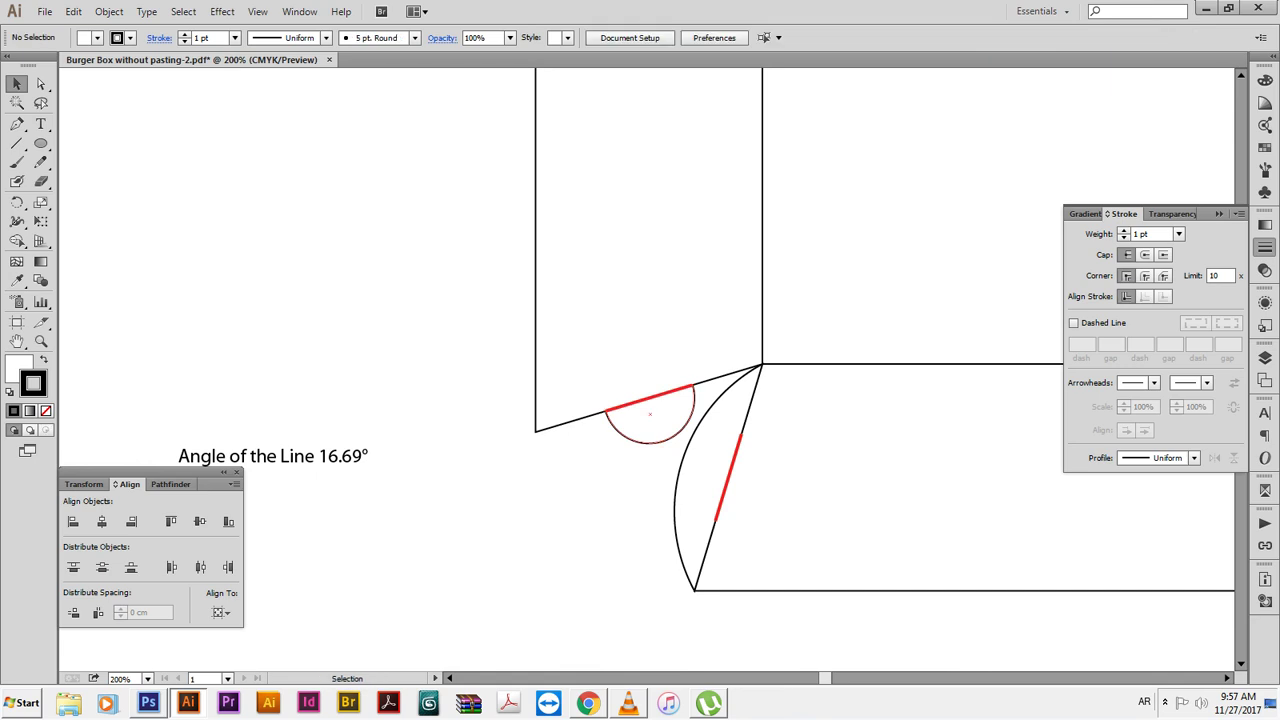
left_click(650, 398)
key("Delete")
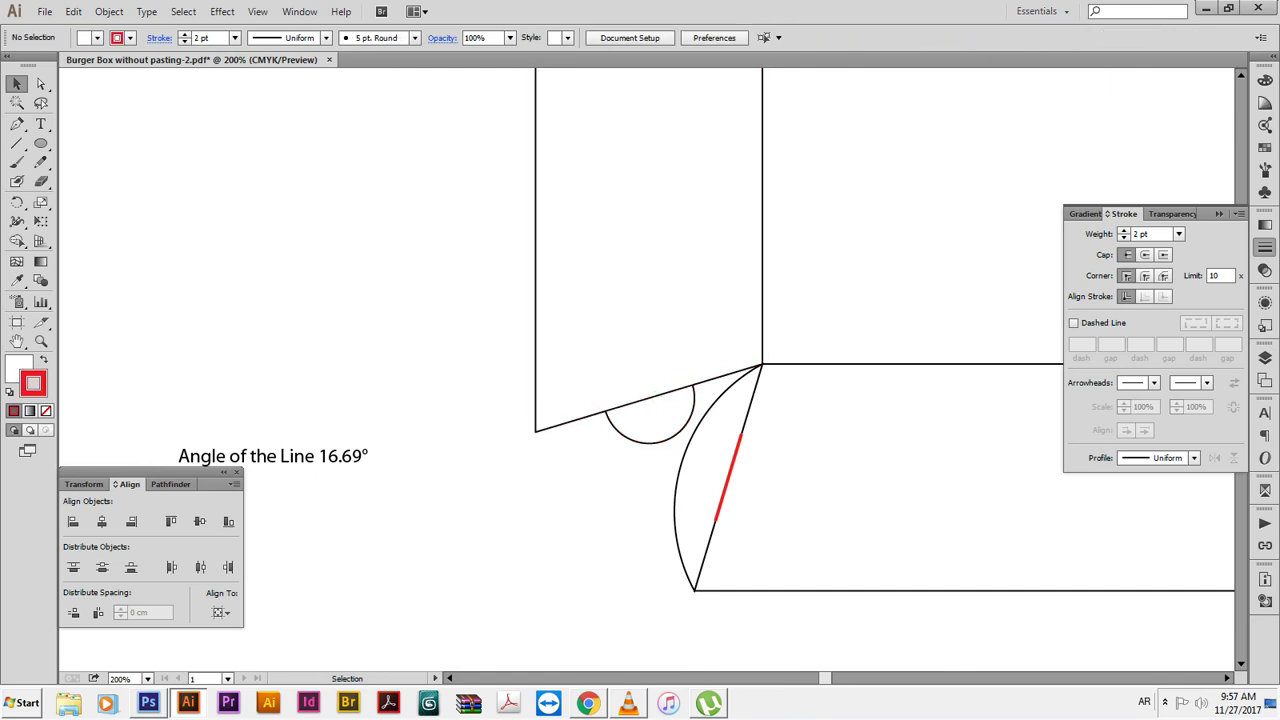
left_click(636, 404)
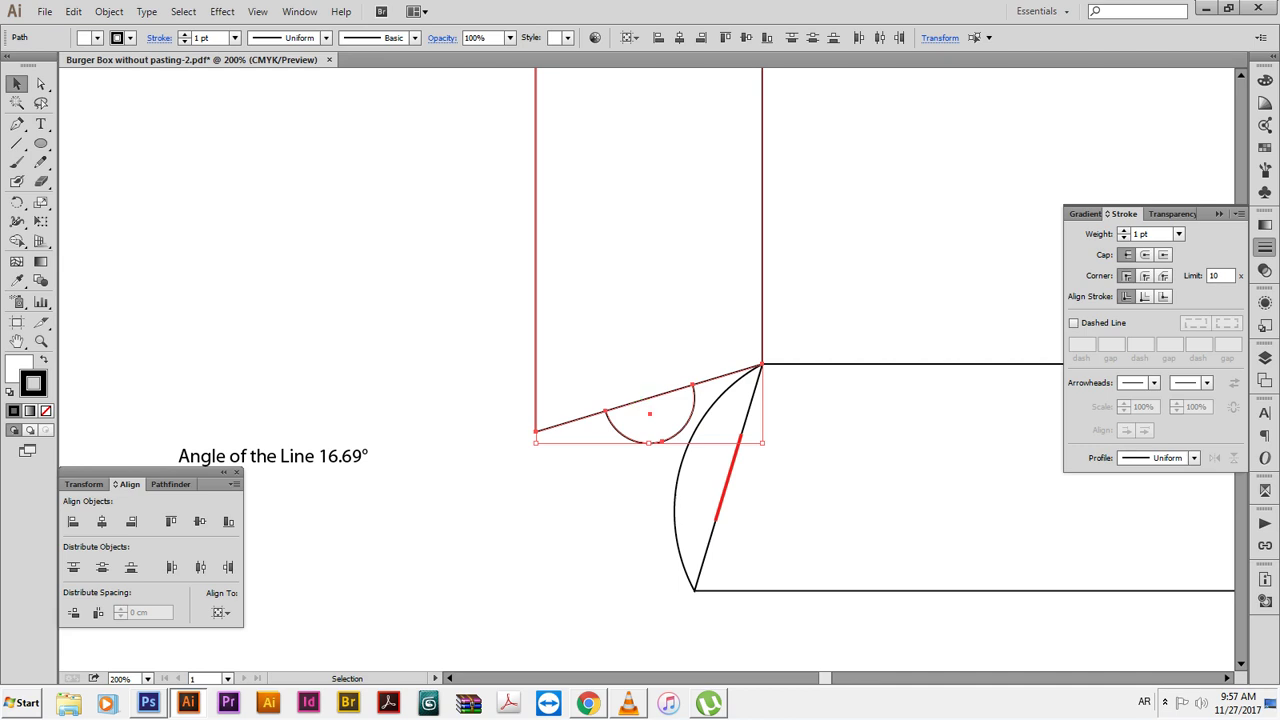
Copy the lower-left tab arc straight up to the left panel's upper corner
key("ctrl+shift+a")
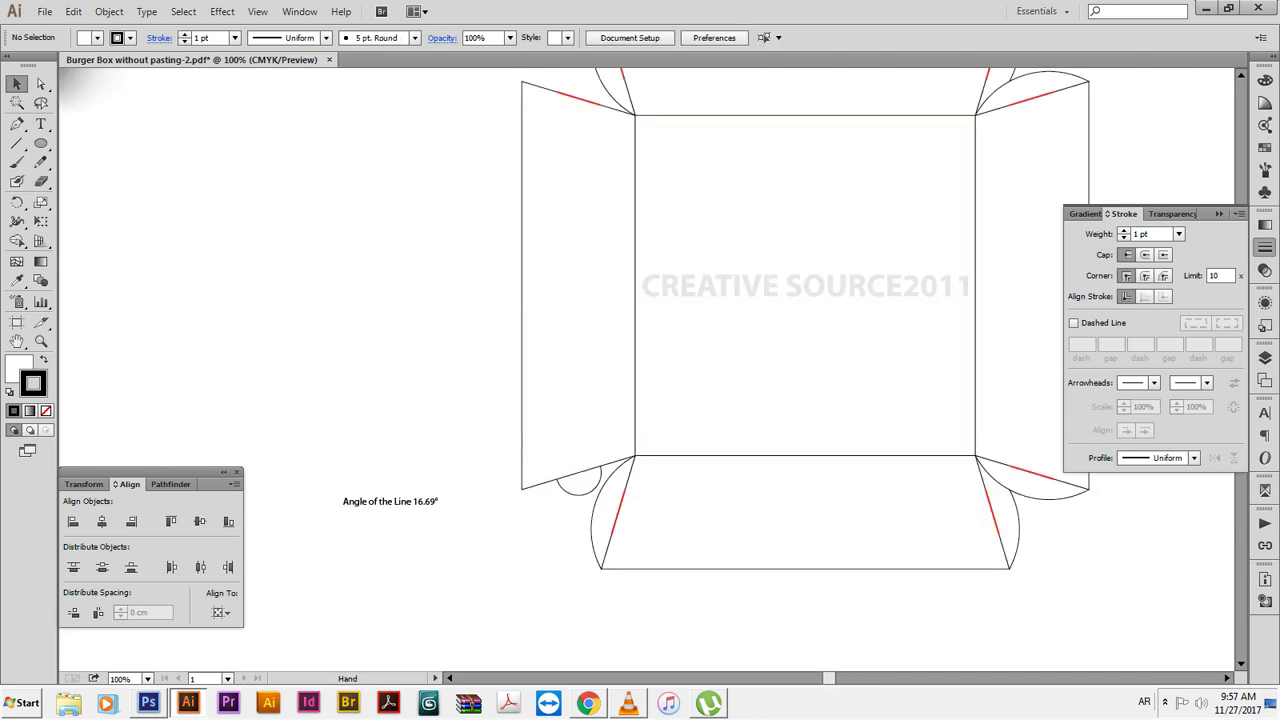
left_click_drag(805, 285, 821, 326)
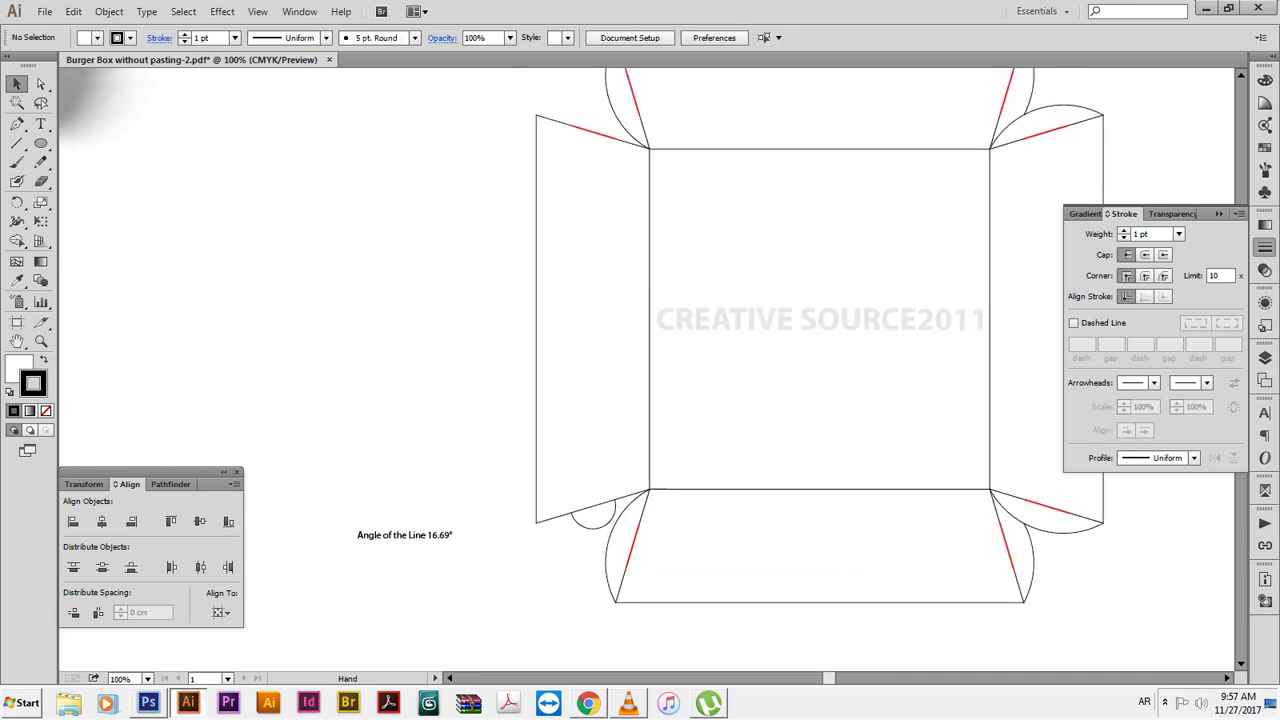
left_click(594, 522)
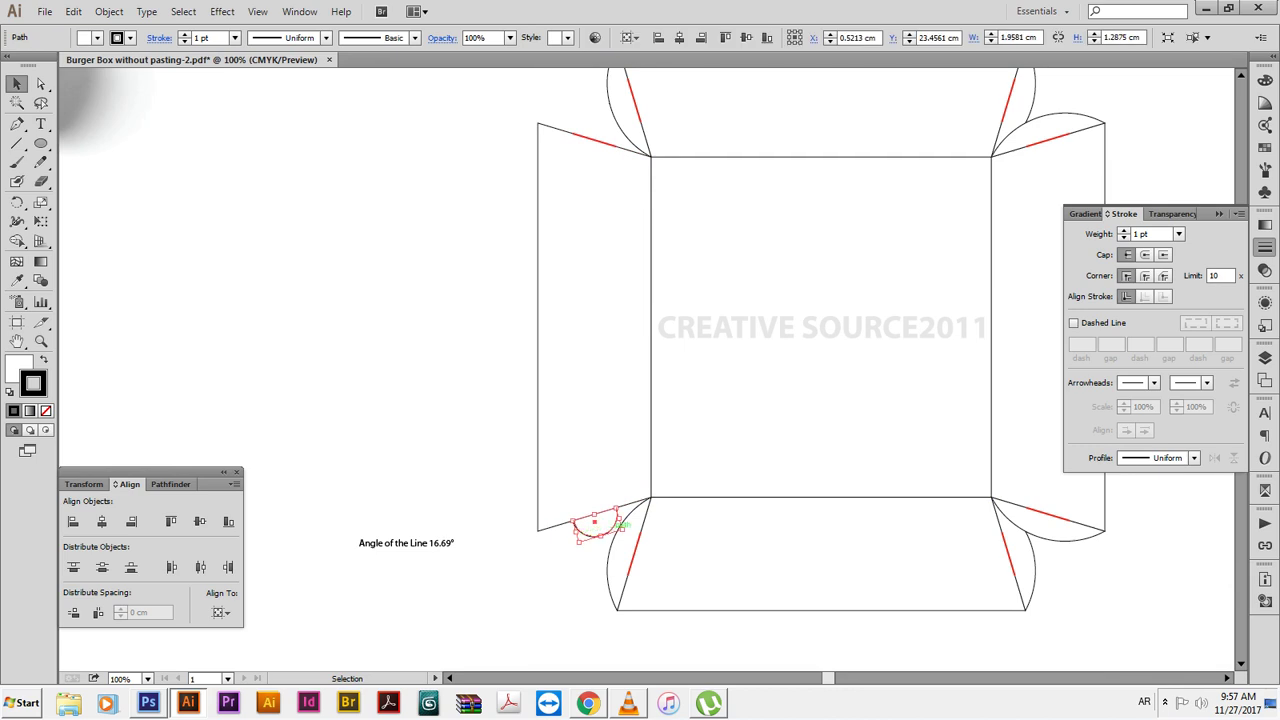
left_click_drag(618, 522, 614, 113)
scroll(590, 180, "up", 3)
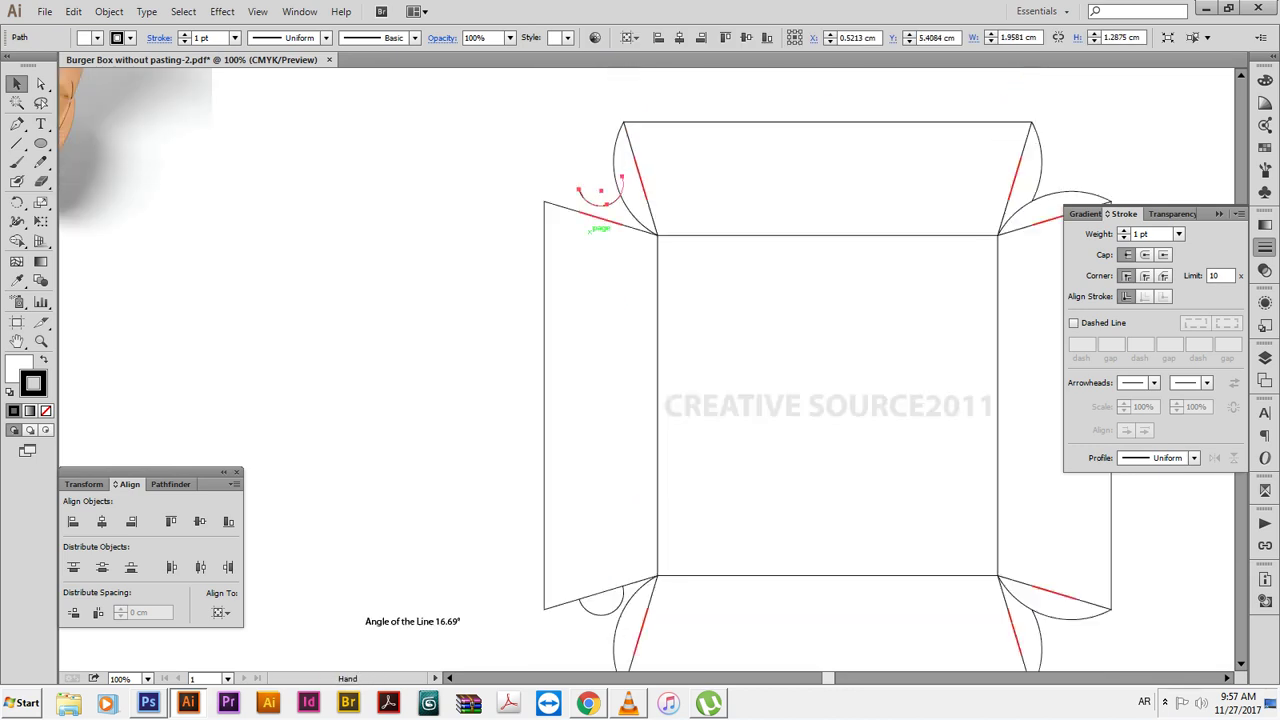
scroll(590, 180, "up", 1)
scroll(578, 177, "up", 5)
right_click(659, 338)
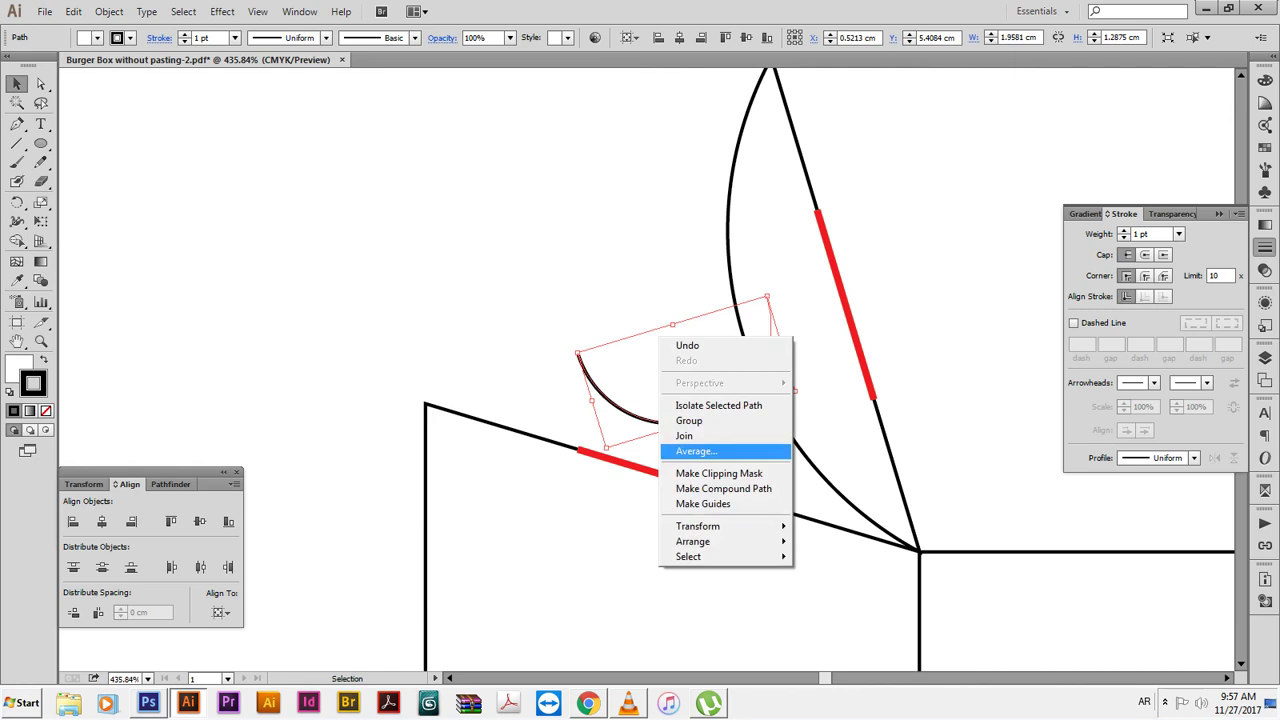
Reflect the copied arc horizontally, seat it on the upper slanted edge, and remove the red line beneath
left_click(825, 579)
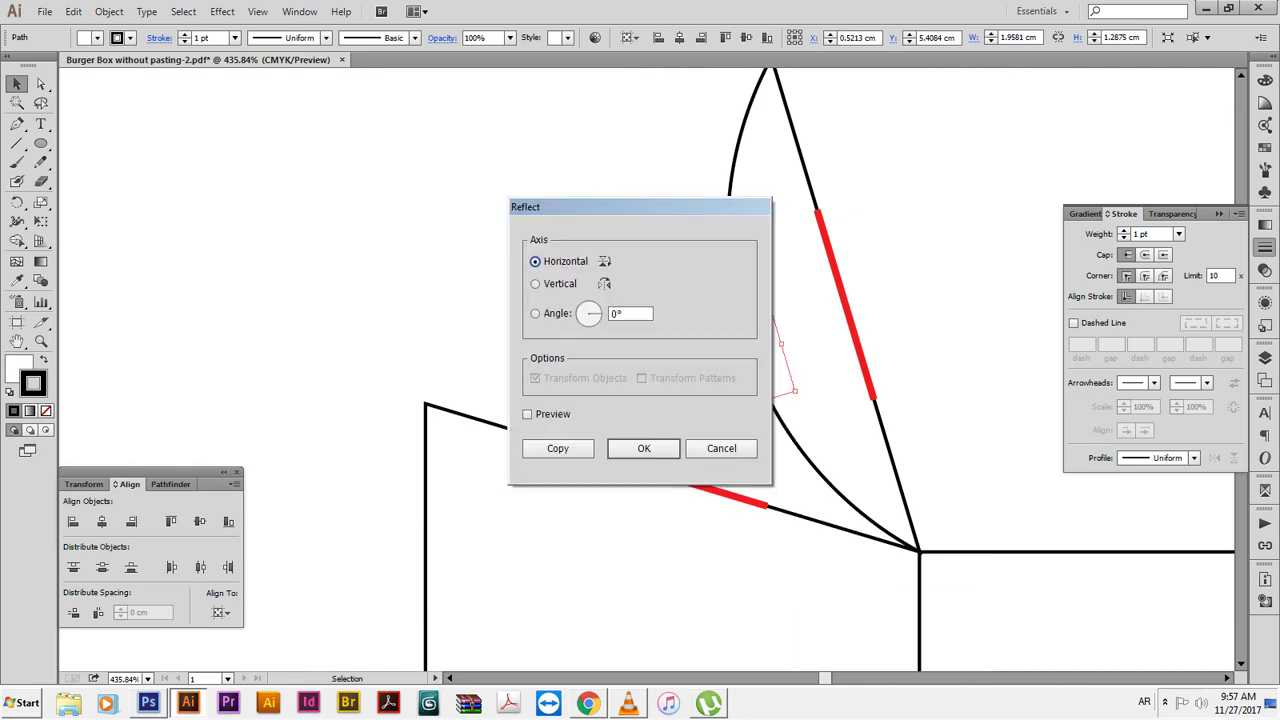
left_click(644, 448)
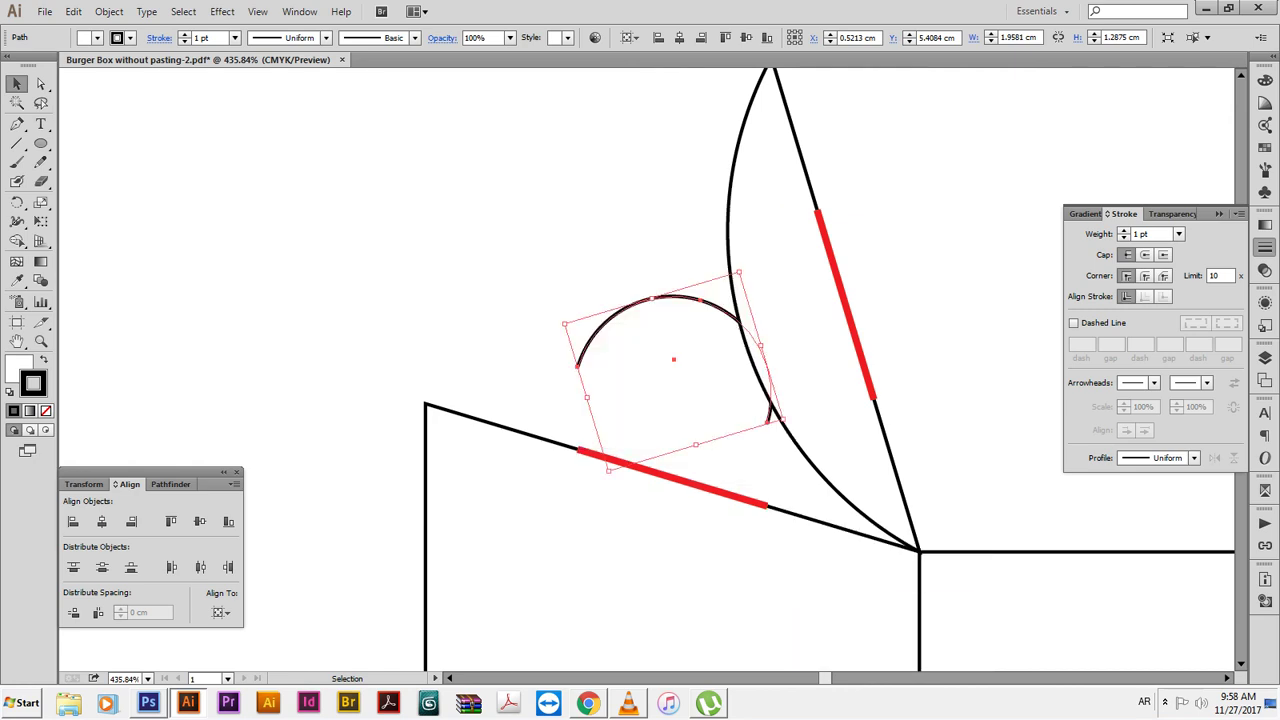
left_click_drag(770, 418, 768, 507)
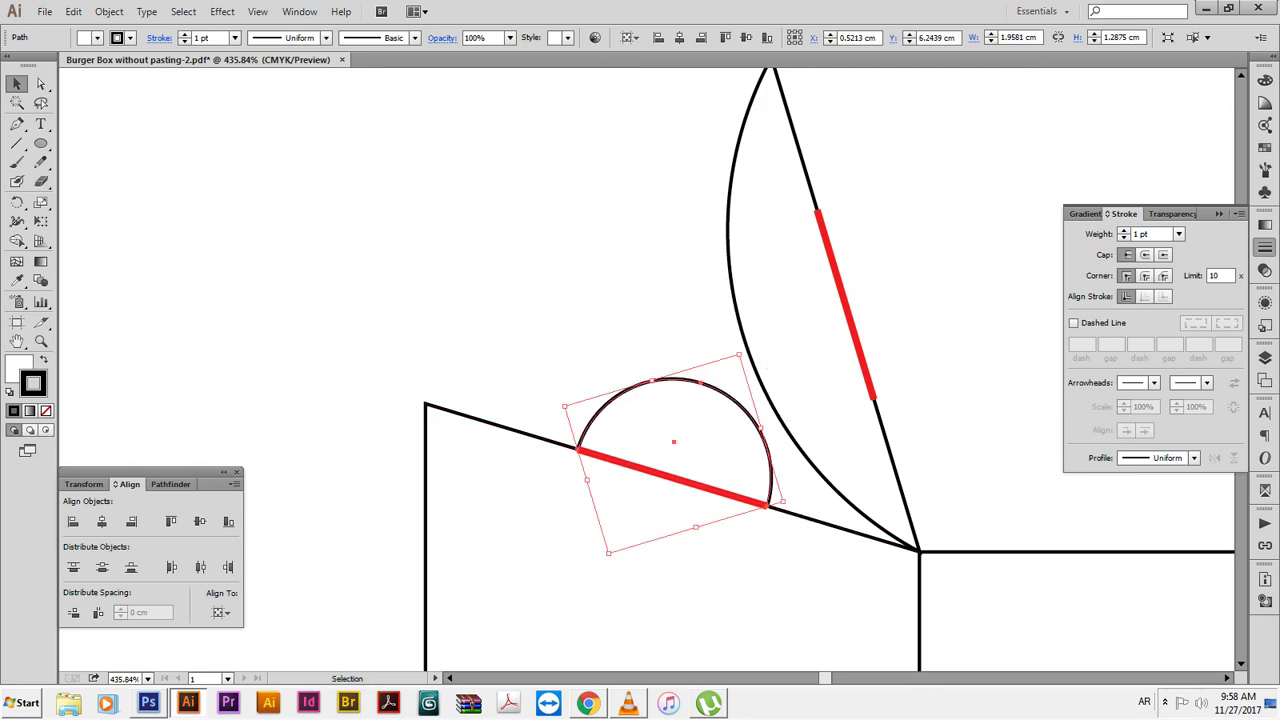
left_click(712, 488)
key("ctrl+shift+a")
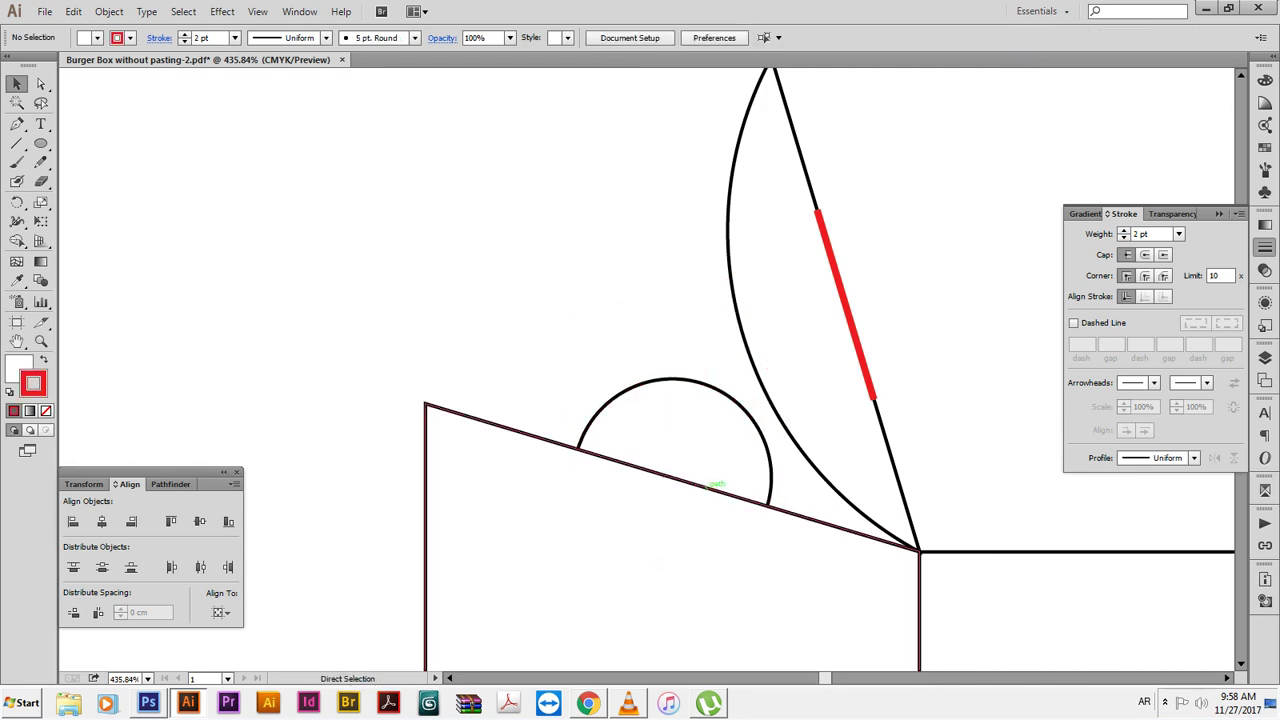
key("ctrl+minus")
key("ctrl+minus")
key("ctrl+minus")
key("ctrl+minus")
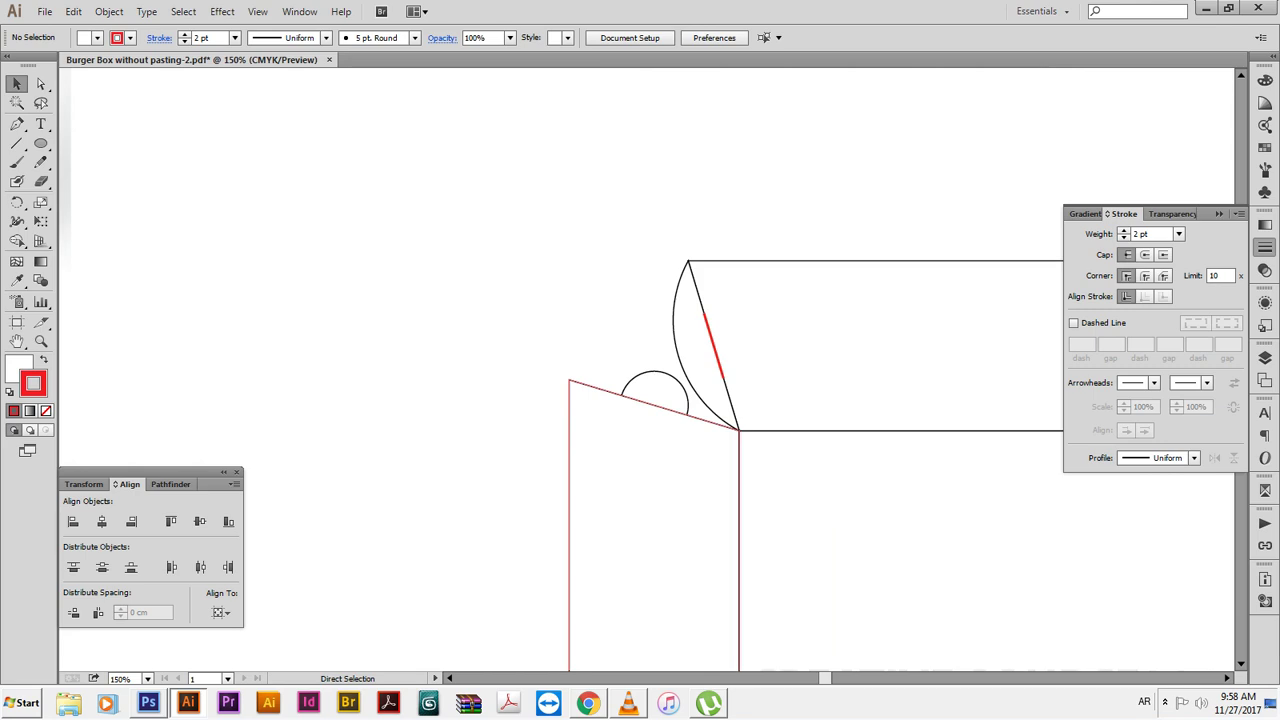
key("ctrl+minus")
key("ctrl+minus")
Place a copy of the 15 cm square base 15 cm to the left (offset -15, 0)
scroll(676, 390, "down", 2)
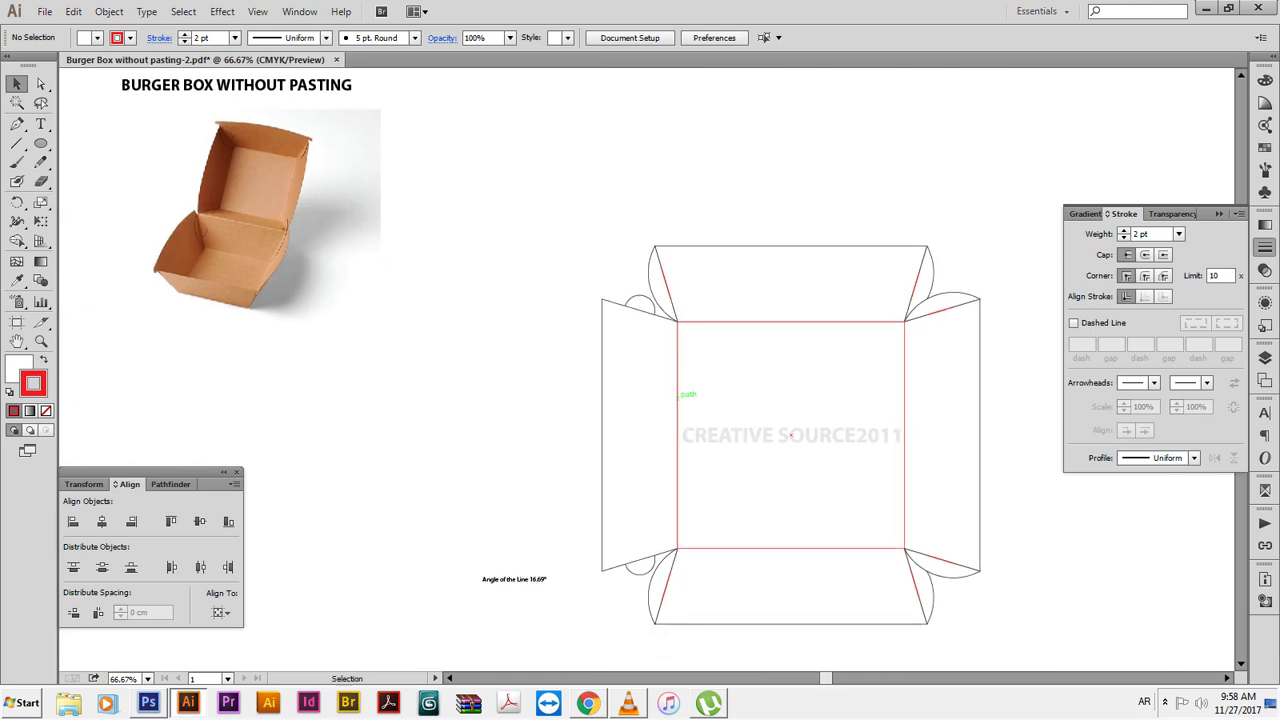
left_click(640, 405)
mouse_move(640, 405)
left_mouse_down()
mouse_move(712, 370)
mouse_move(716, 338)
left_mouse_up()
left_click(751, 420)
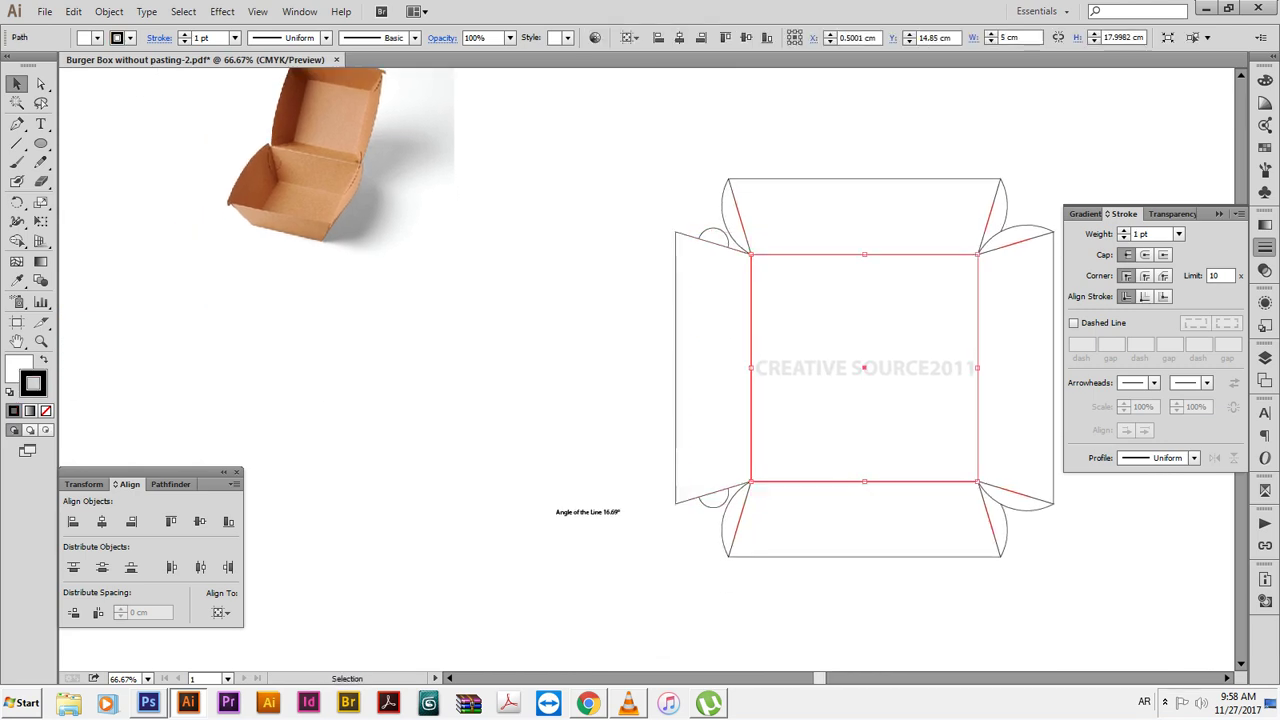
key("Return")
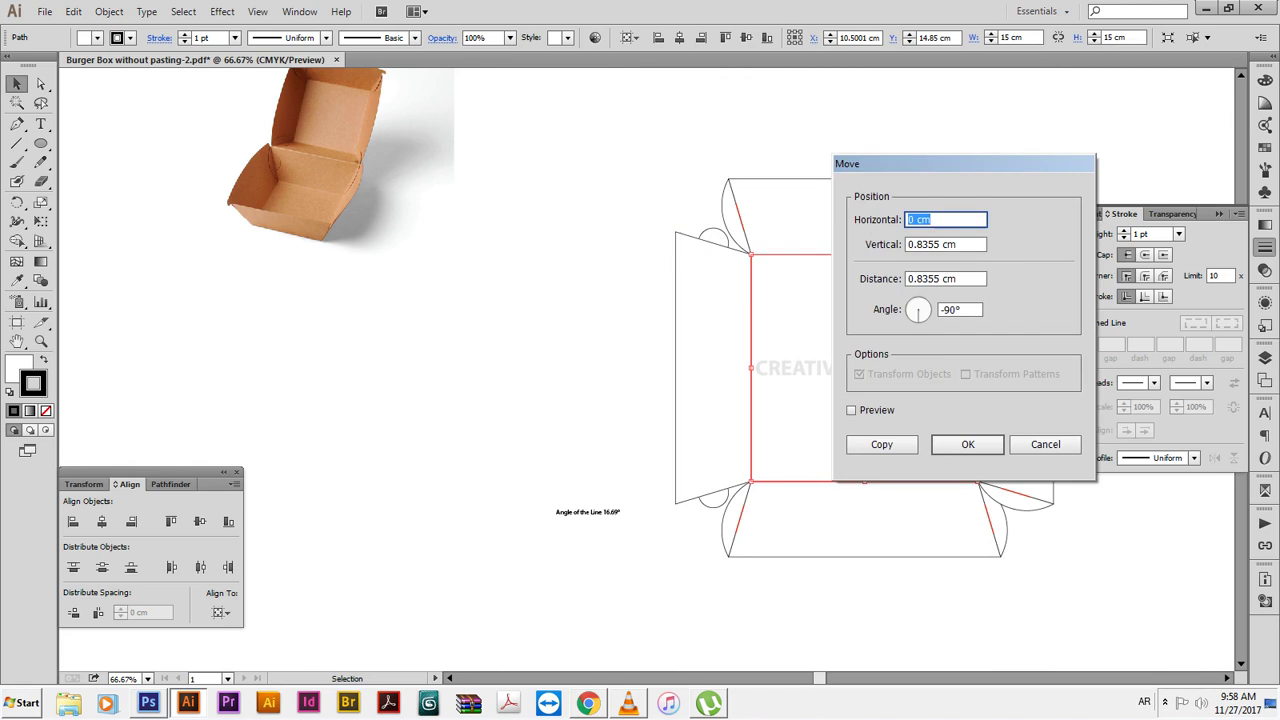
type("-1")
type("5")
key("Tab")
type("0")
key("Return")
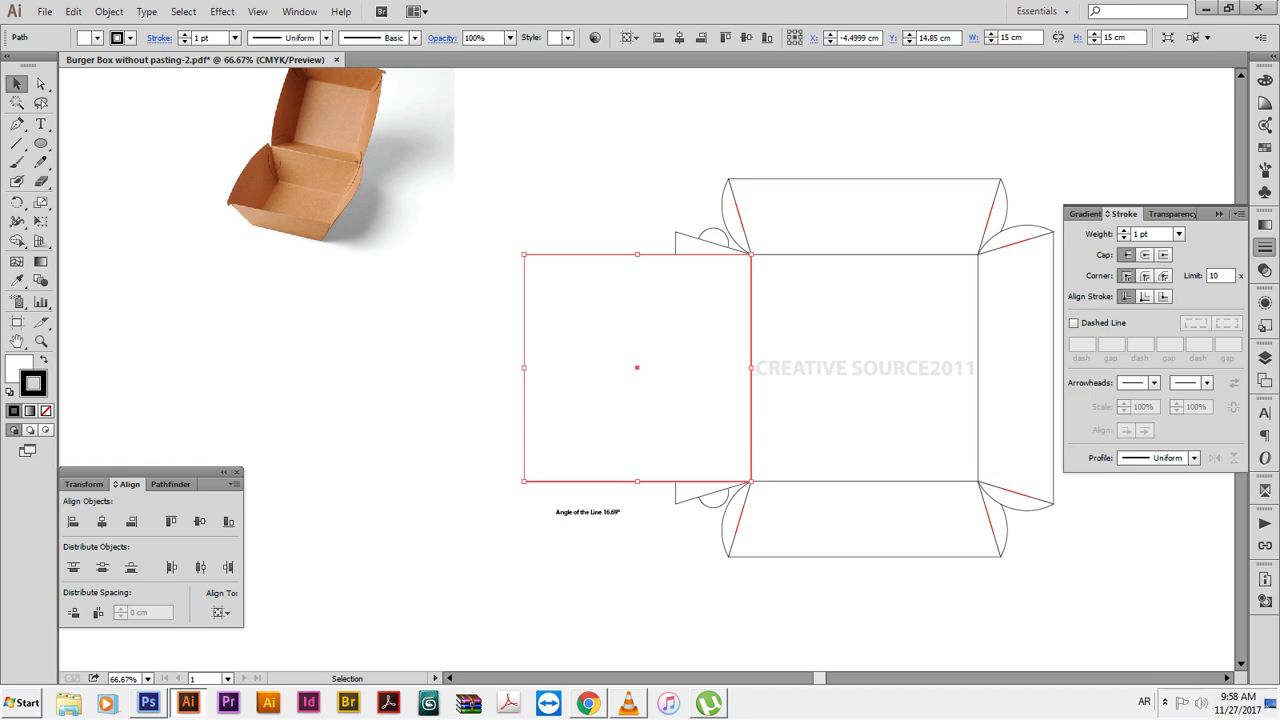
Resize the copied square to 6 cm wide, anchored at its right edge
left_click(85, 484)
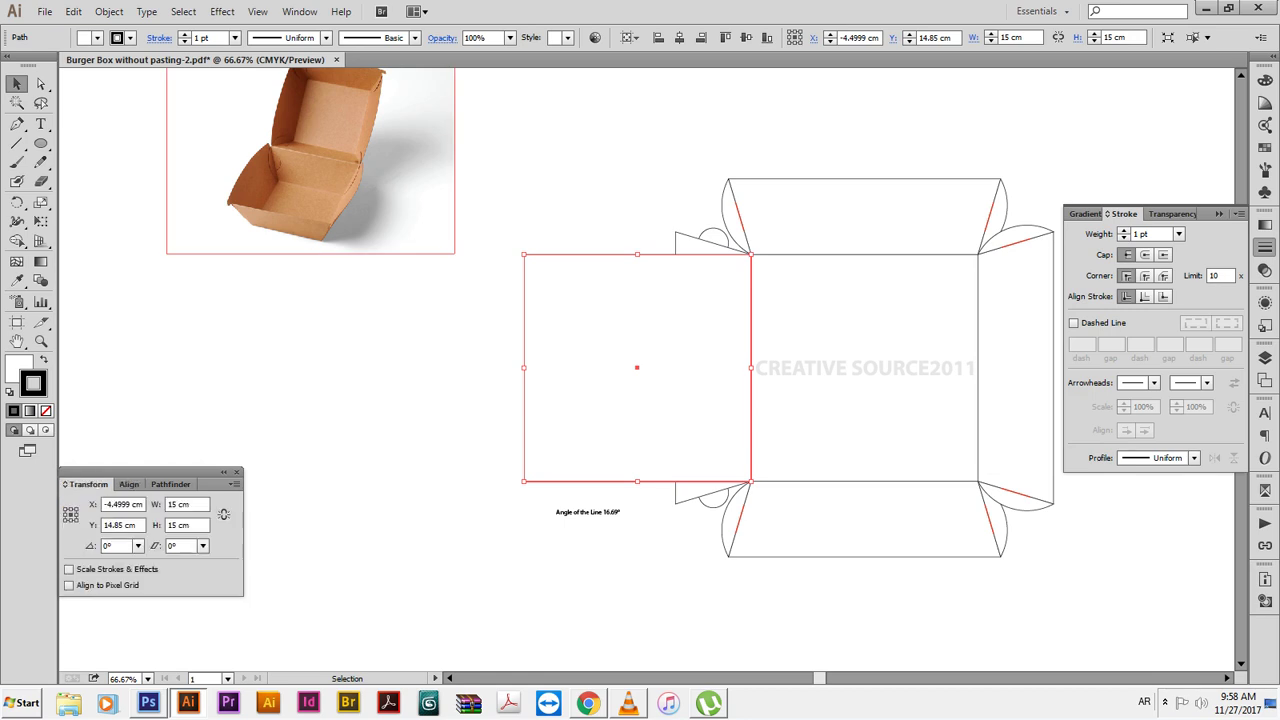
left_click(70, 514)
double_click(185, 504)
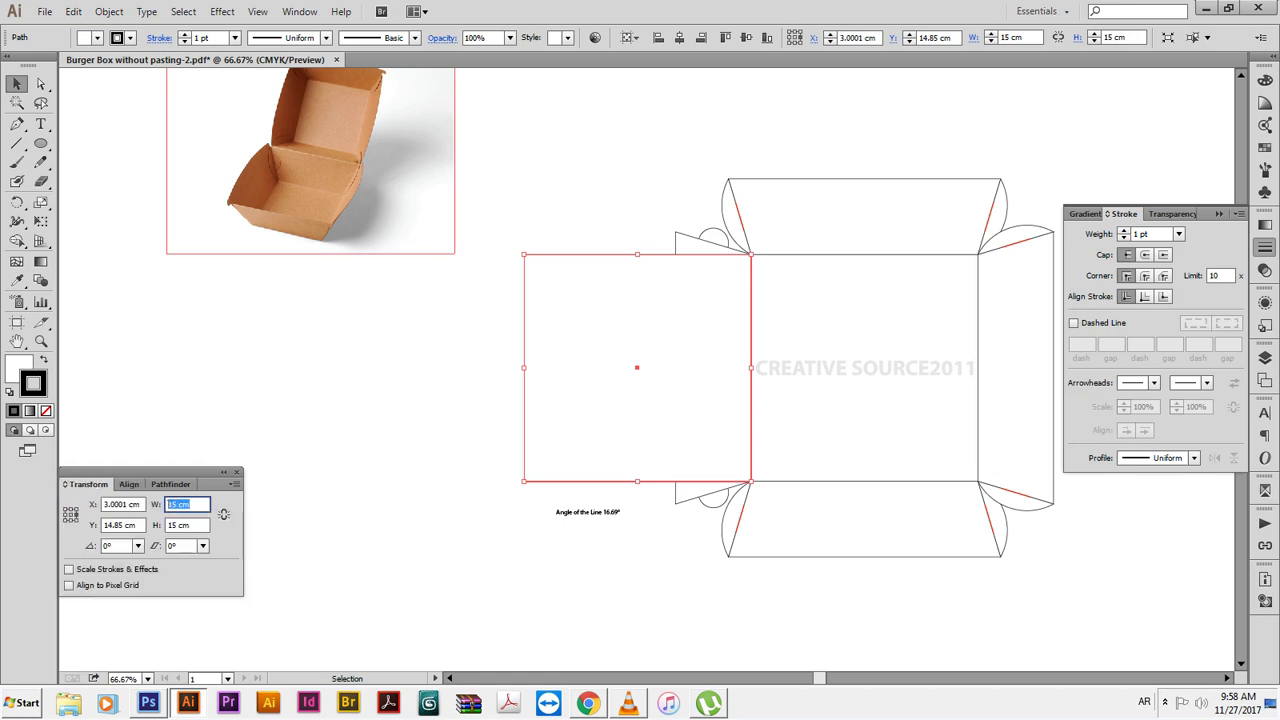
type("6")
key("Tab")
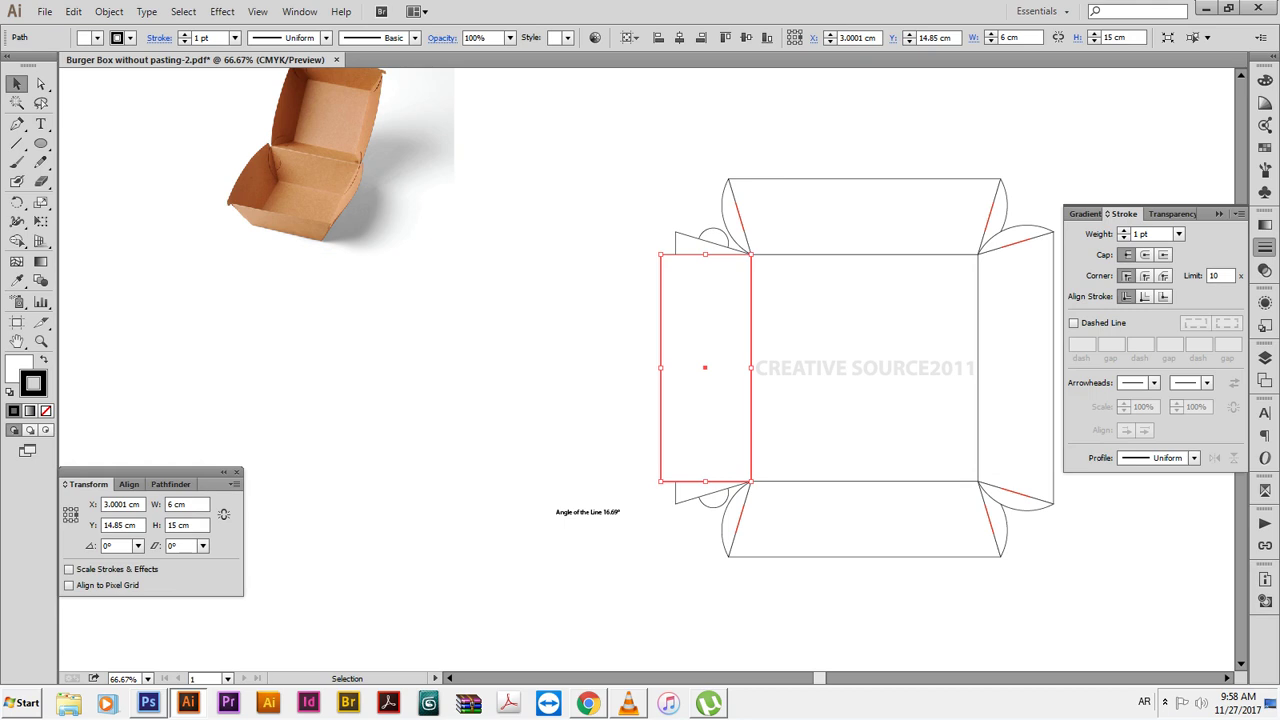
key("ctrl+shift+a")
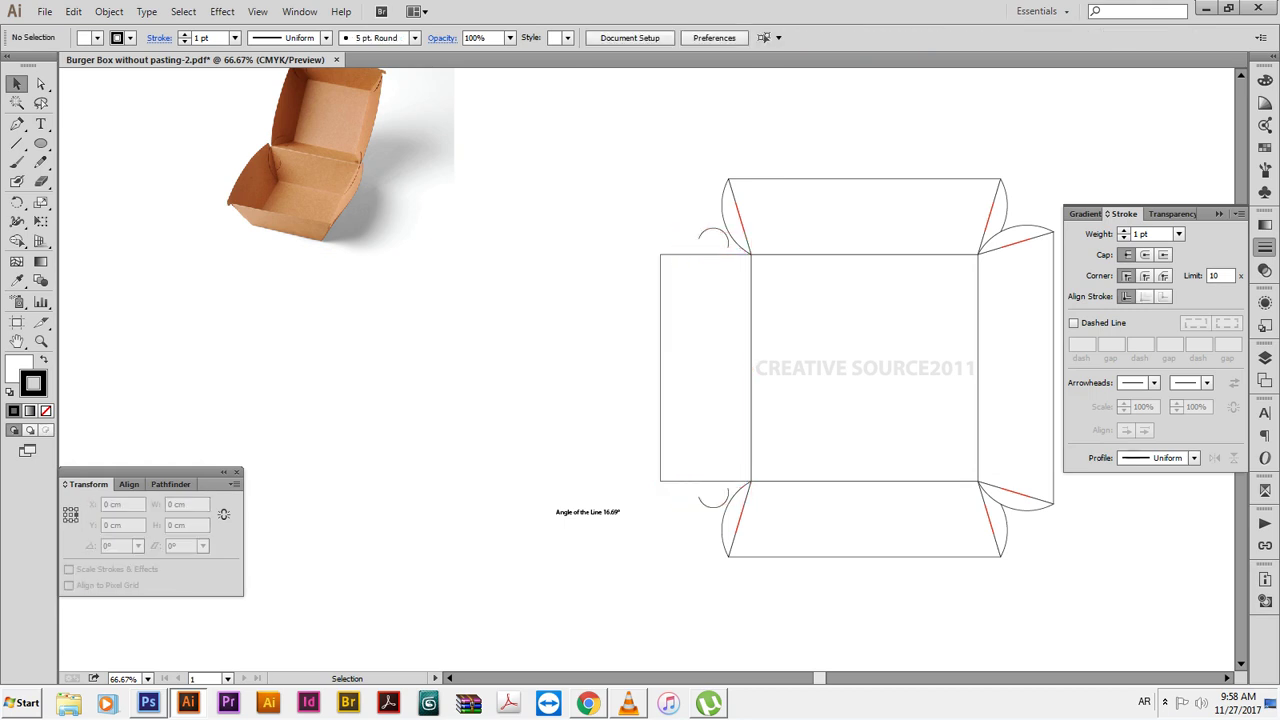
Draw a straight line left of the box and rotate it 16.69°
key("p")
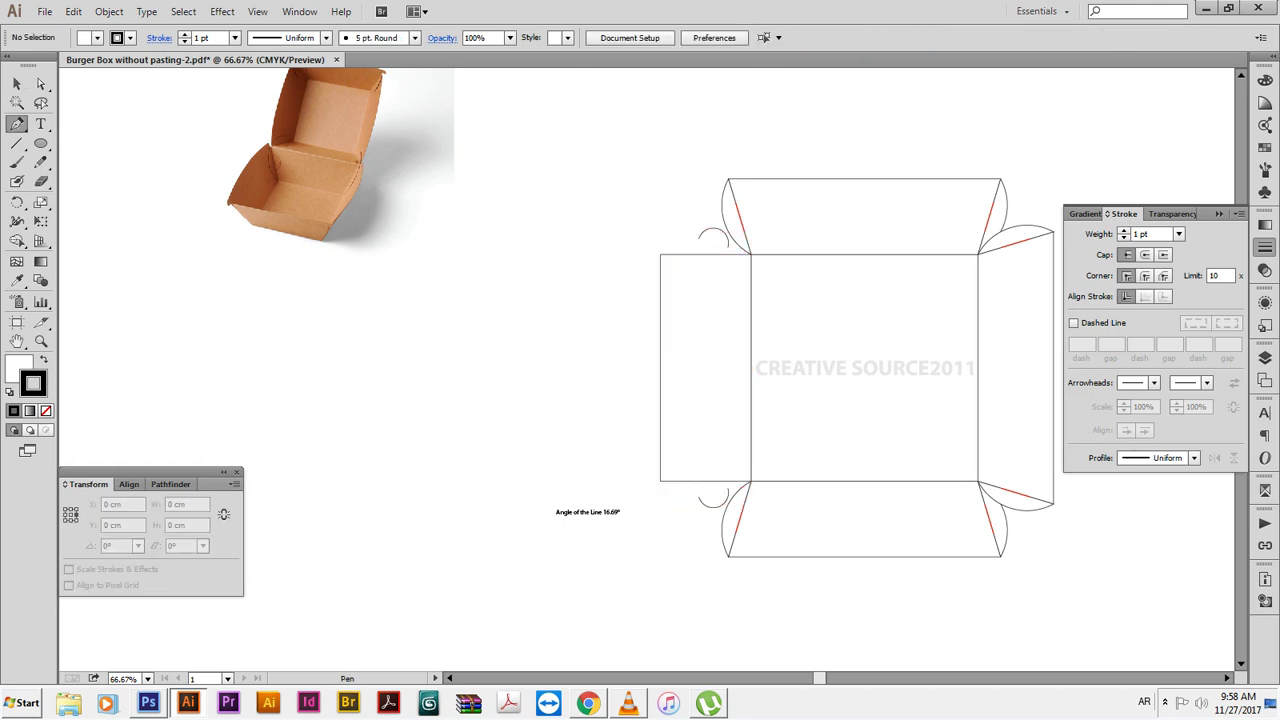
left_click(558, 237)
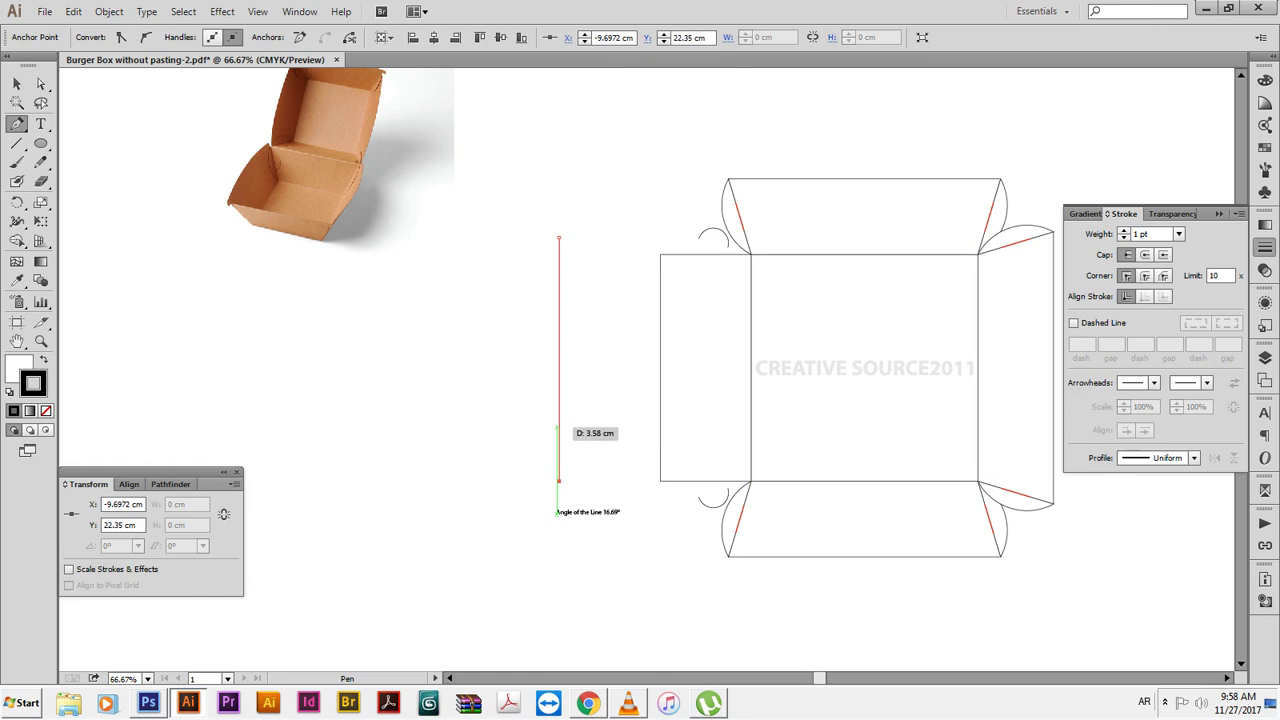
left_click(558, 481)
left_click(558, 390)
mouse_move(558, 490)
left_mouse_down()
mouse_move(486, 442)
mouse_move(437, 360)
left_mouse_up()
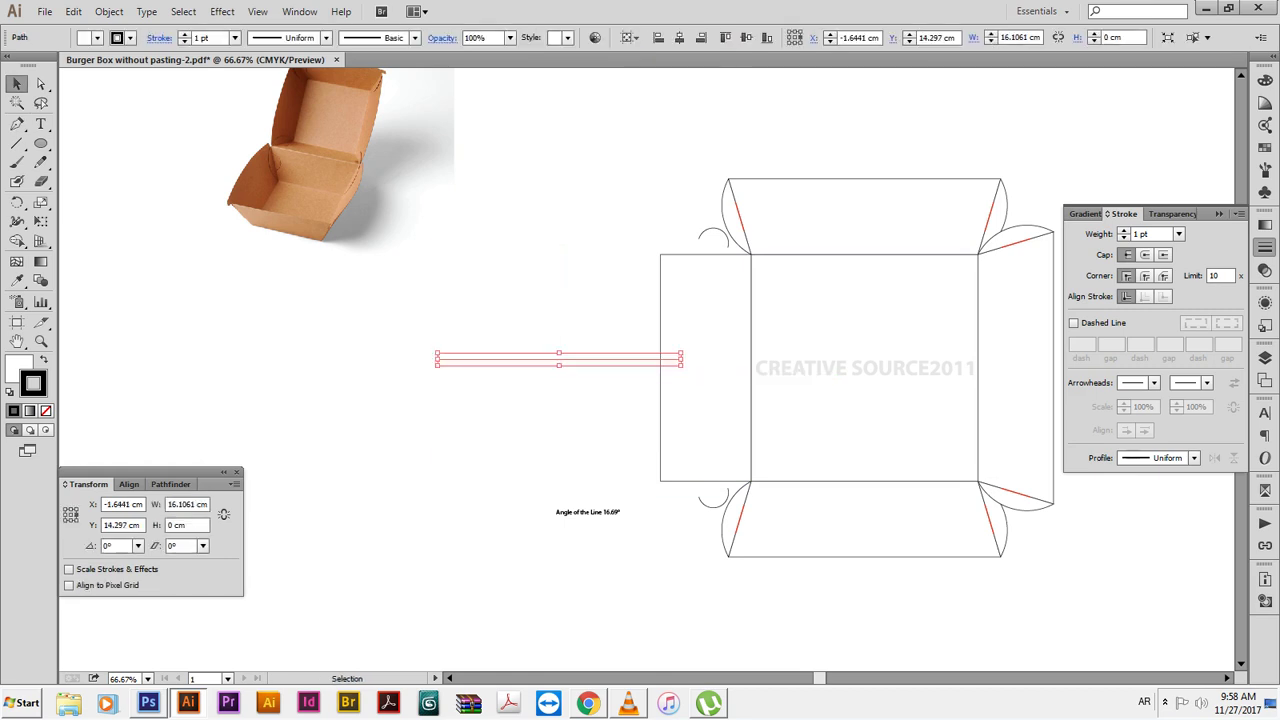
key("r")
key("Return")
type("16.69")
key("Return")
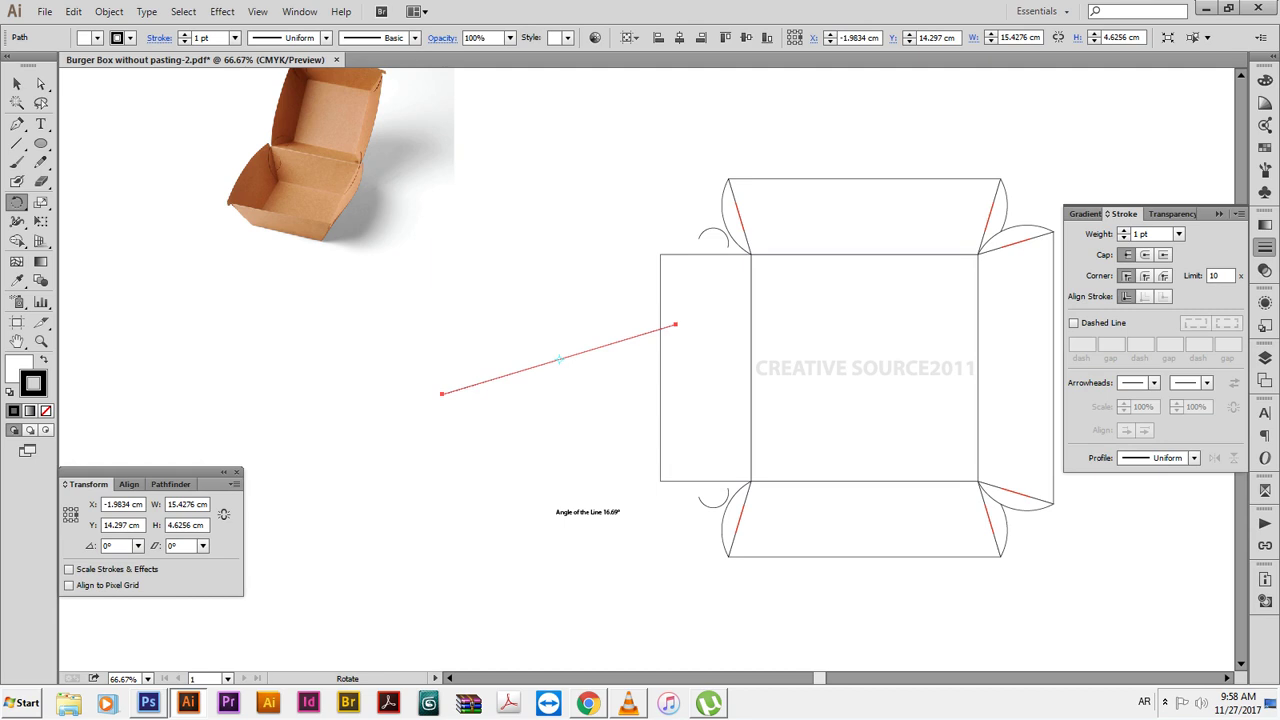
key("v")
Position the angled line at the square's lower-left corner, aligned to the left rectangle's right edge
left_click_drag(675, 326, 745, 484)
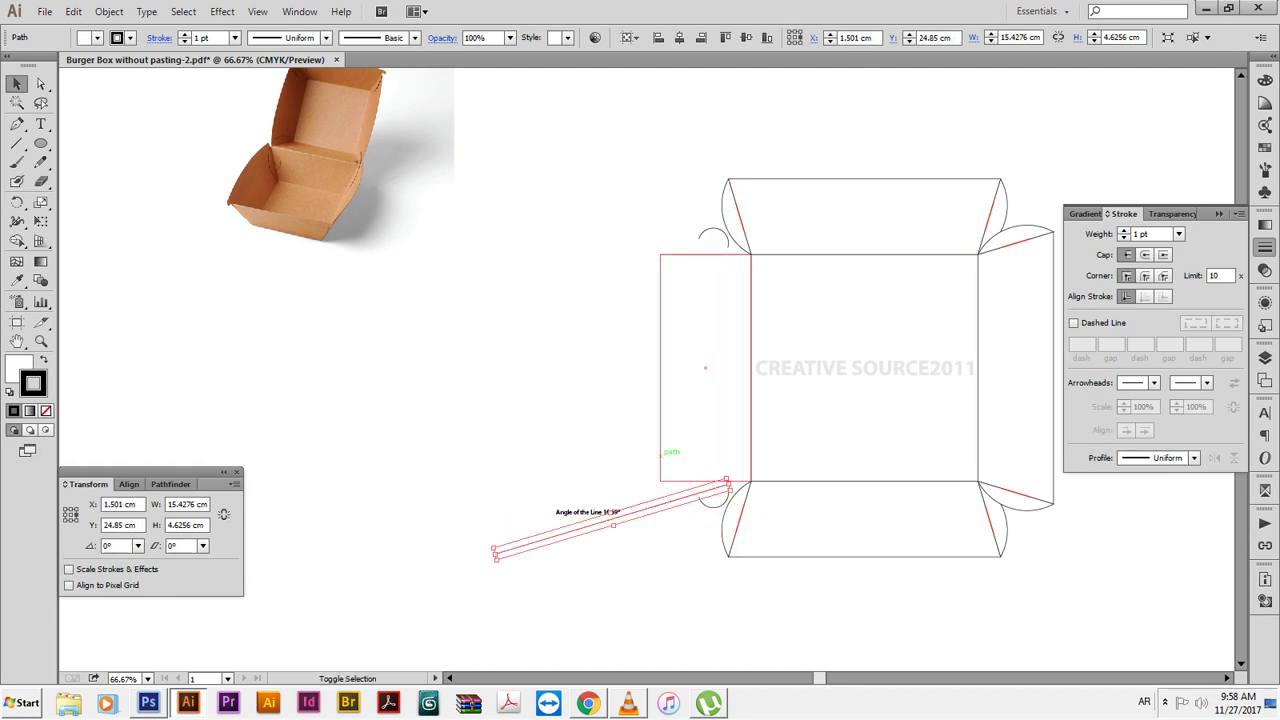
left_click(660, 449, "shift")
left_click(660, 400)
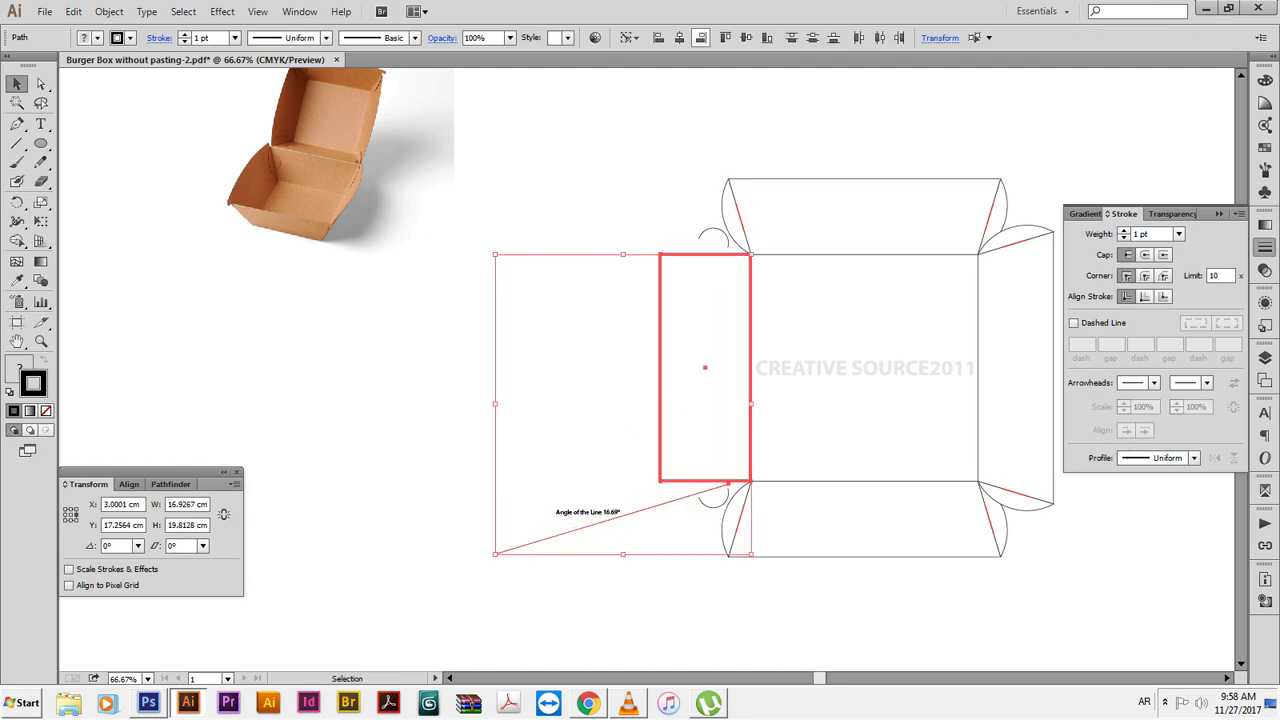
left_click(700, 37)
left_click(129, 484)
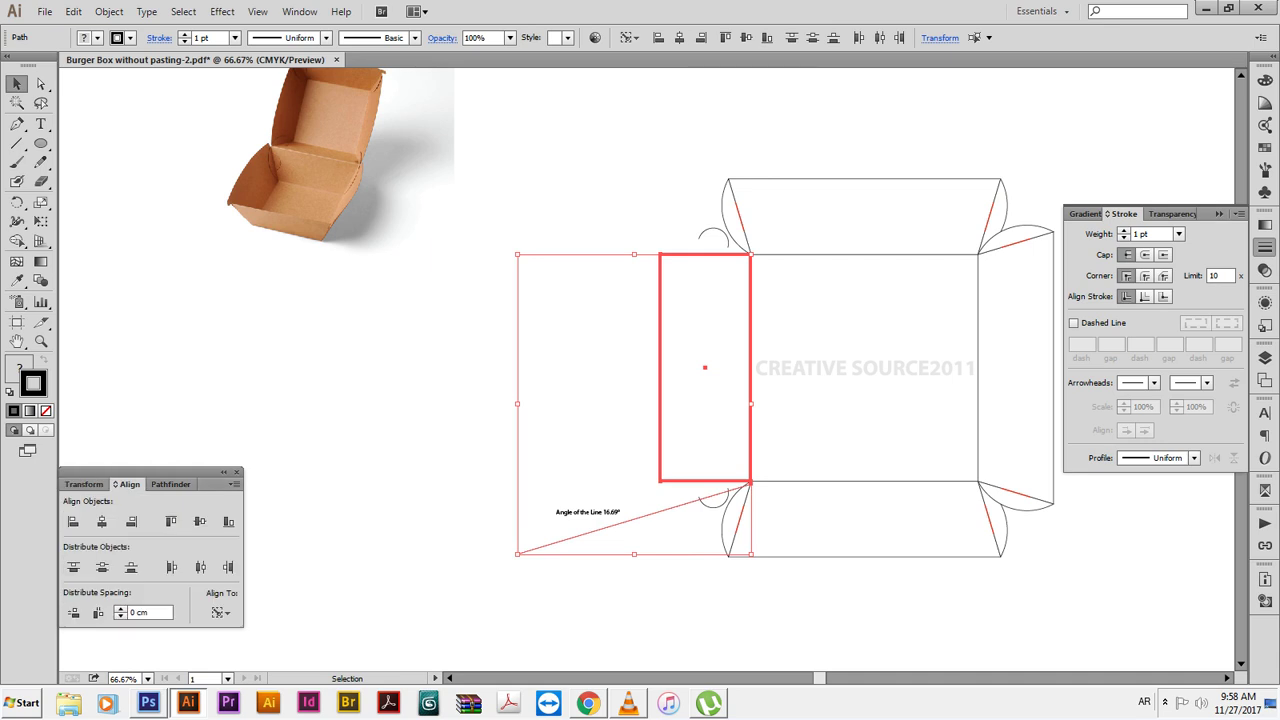
left_click(73, 612)
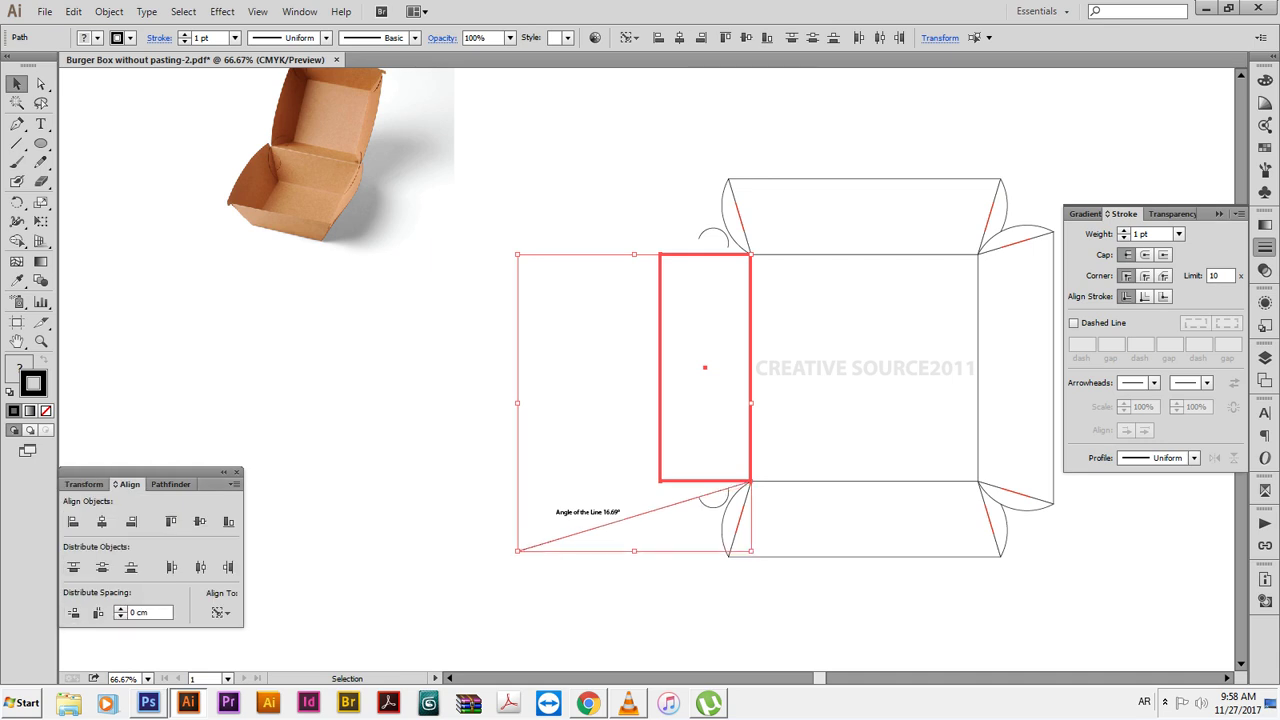
key("ctrl+shift+a")
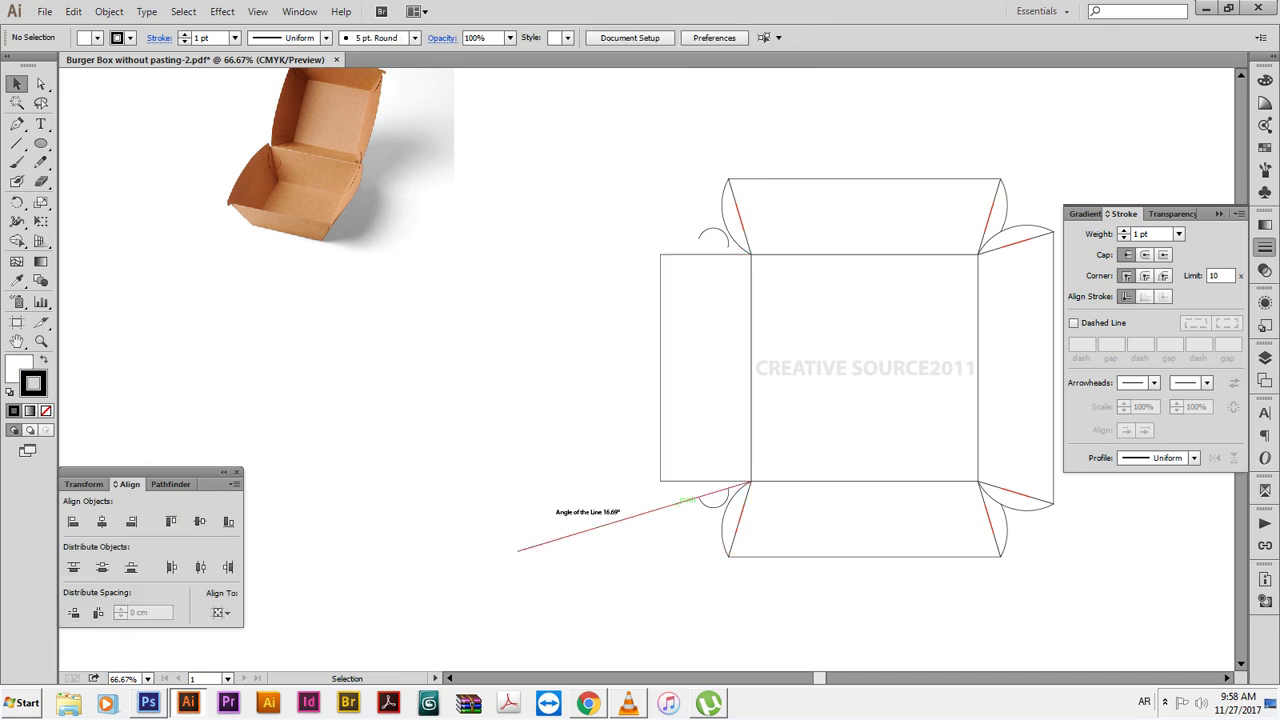
Copy the angled line up to the top-left corner, reflect it horizontally, and reset its bounding box
left_click_drag(686, 500, 686, 196)
right_click(641, 201)
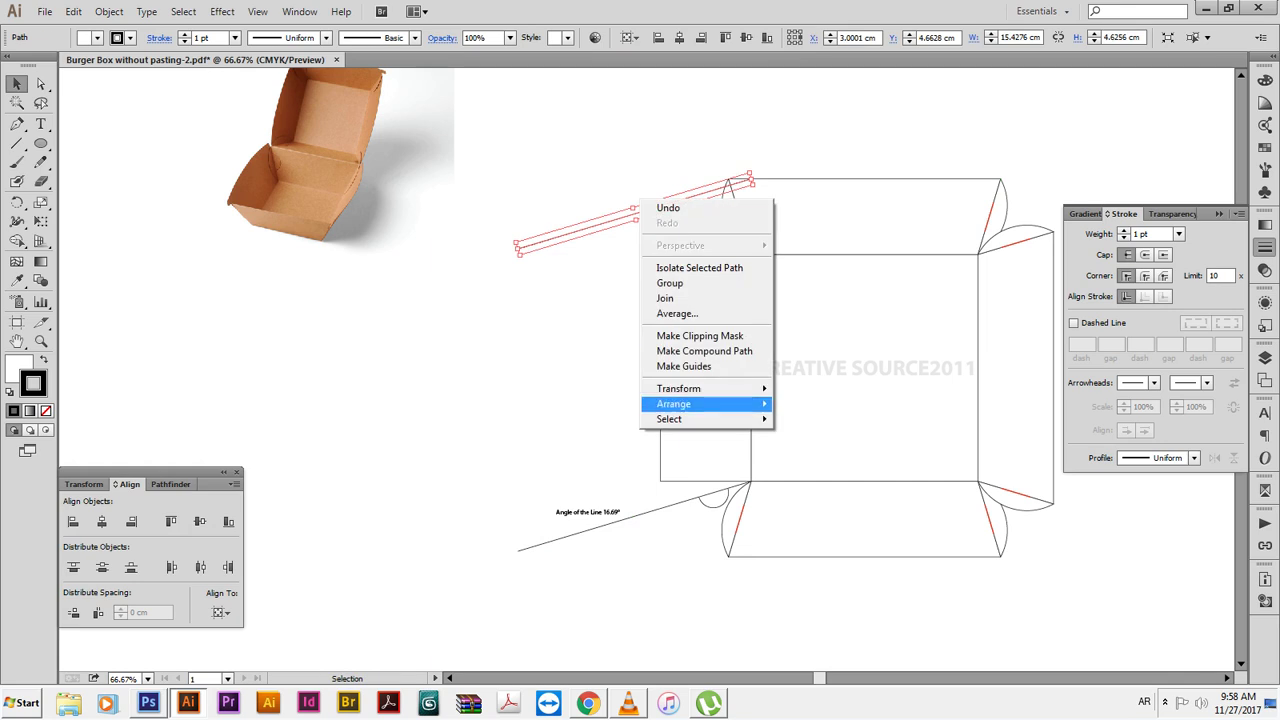
left_click(805, 441)
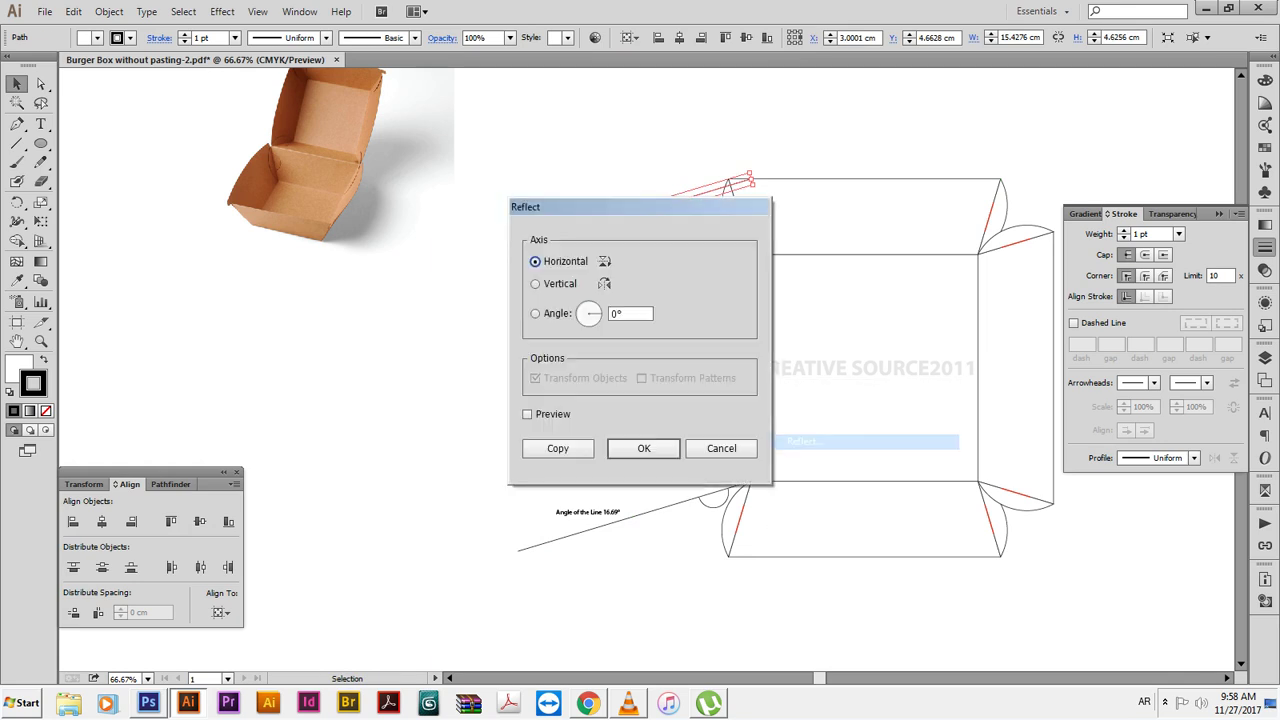
left_click(644, 448)
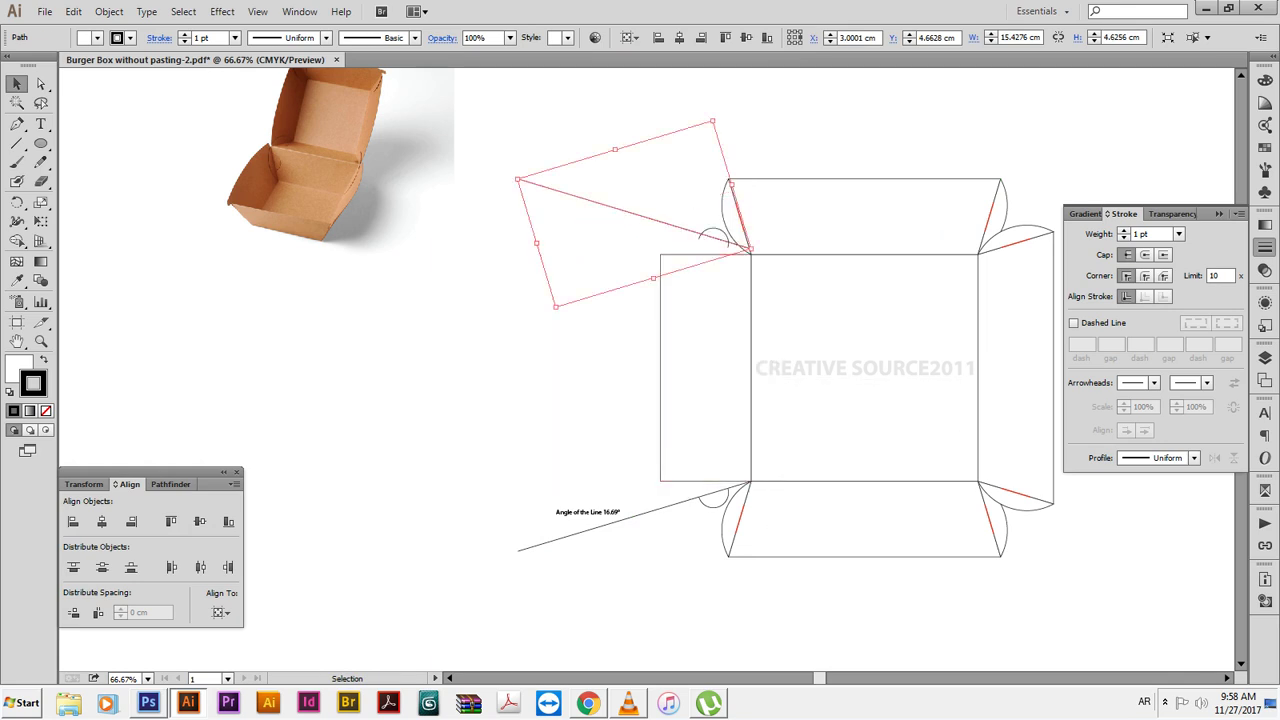
right_click(615, 223)
mouse_move(654, 412)
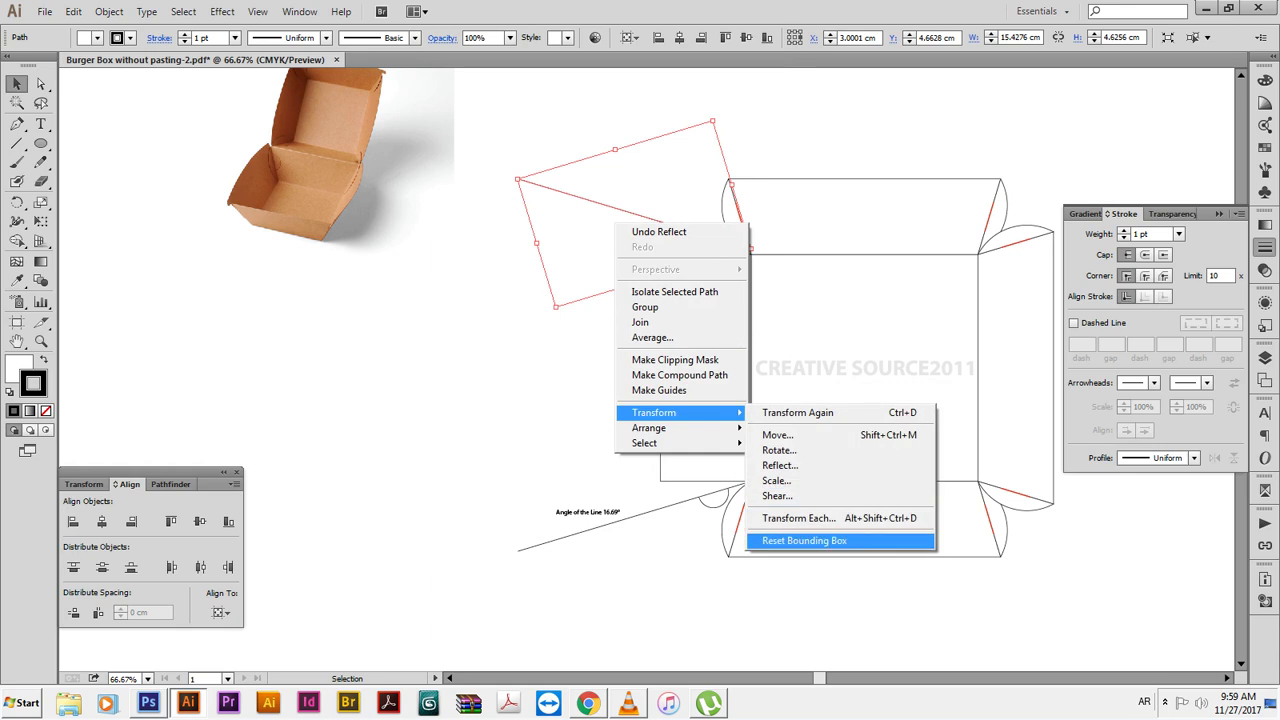
left_click(805, 540)
left_click(705, 368, "shift")
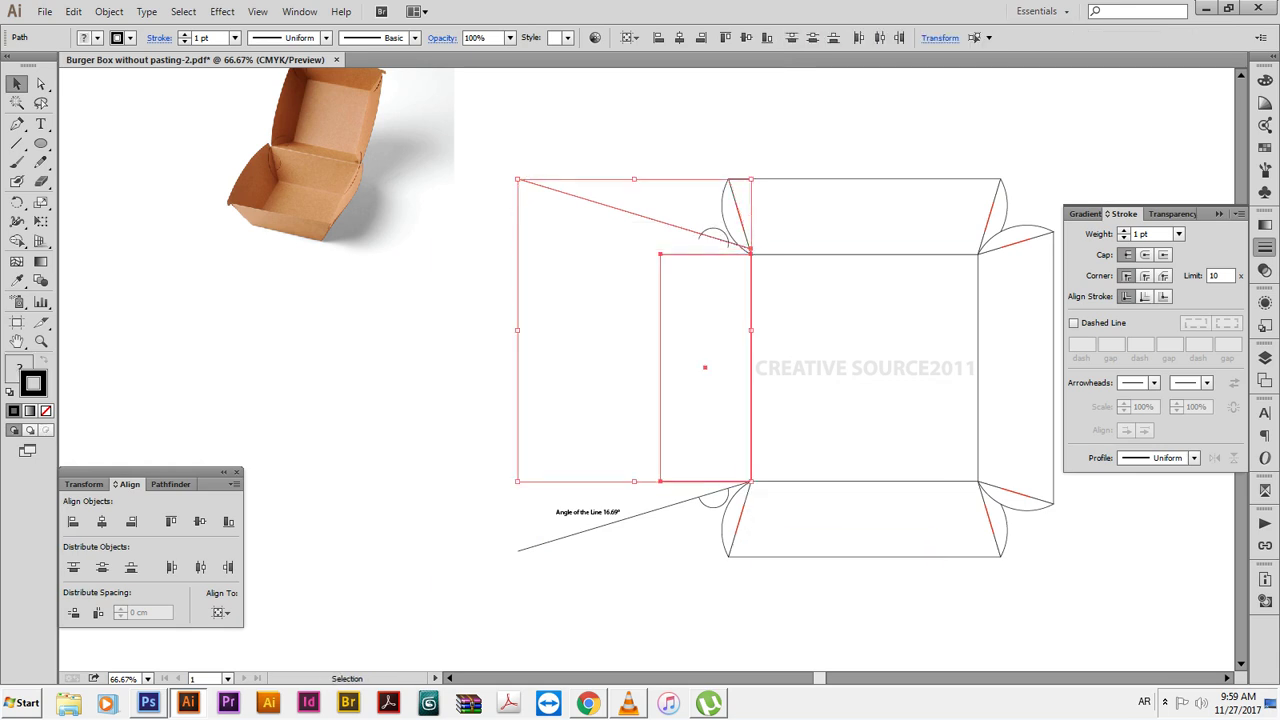
Stretch the left 6 cm rectangle taller so it reaches both angled lines
left_click(705, 368)
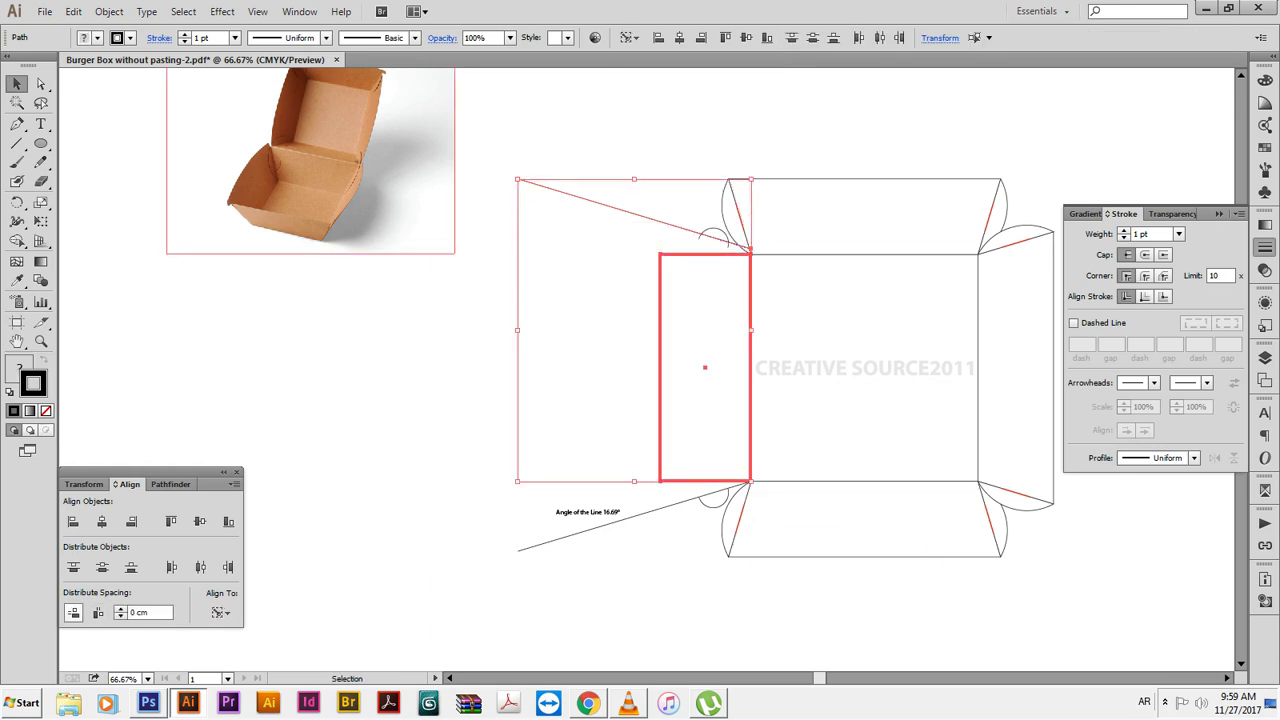
left_click(73, 612)
left_click(600, 610)
left_click(730, 254)
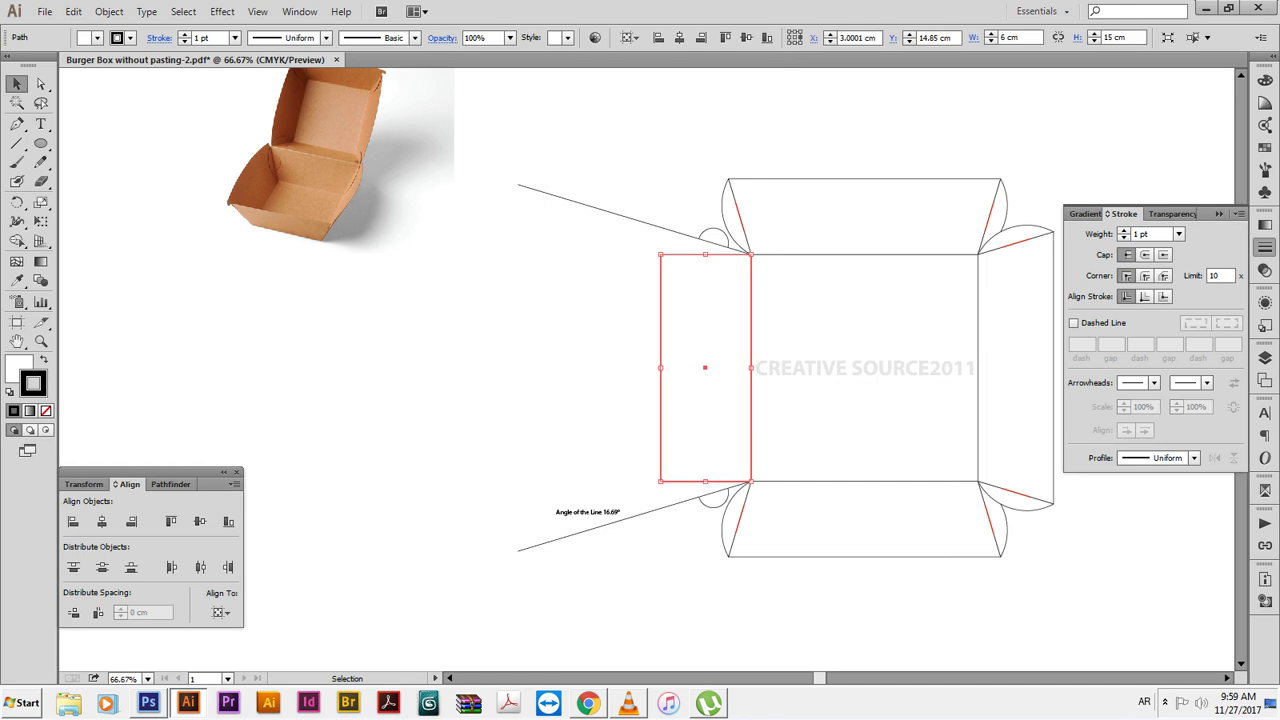
left_click_drag(705, 254, 705, 184)
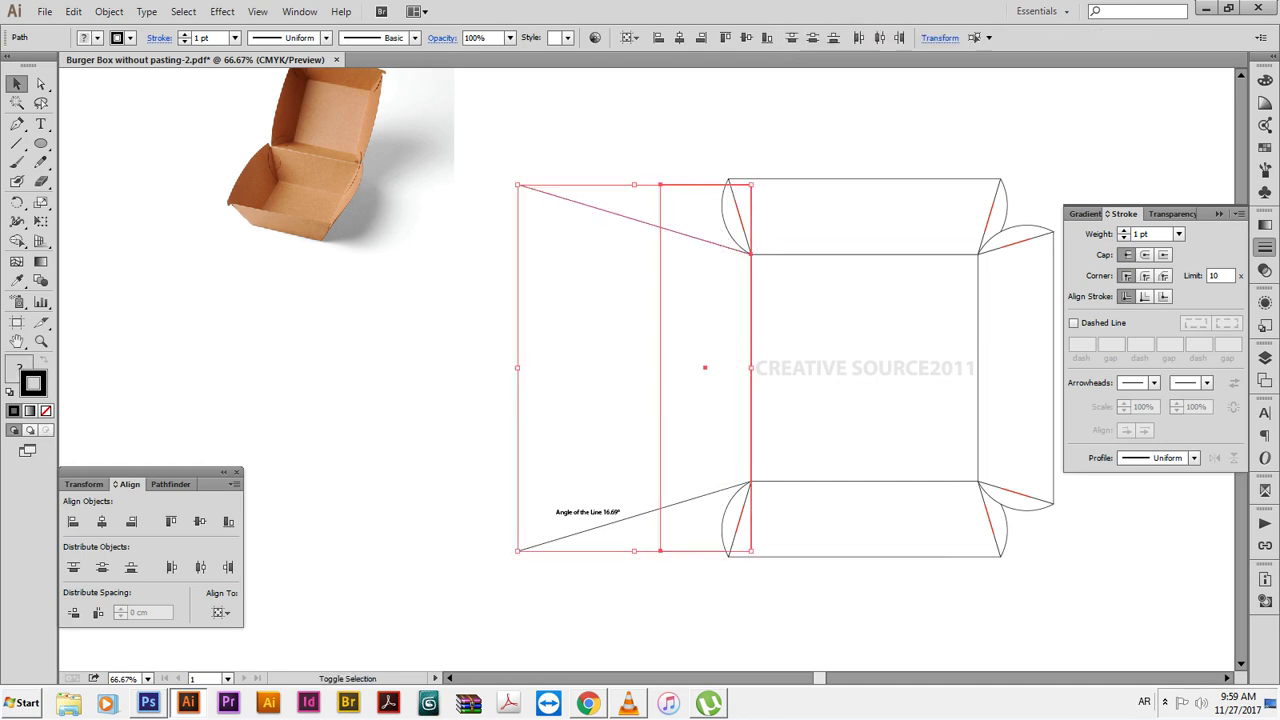
Divide the rectangle along both angled lines and delete the top and bottom leftover pieces
left_click(632, 516, "shift")
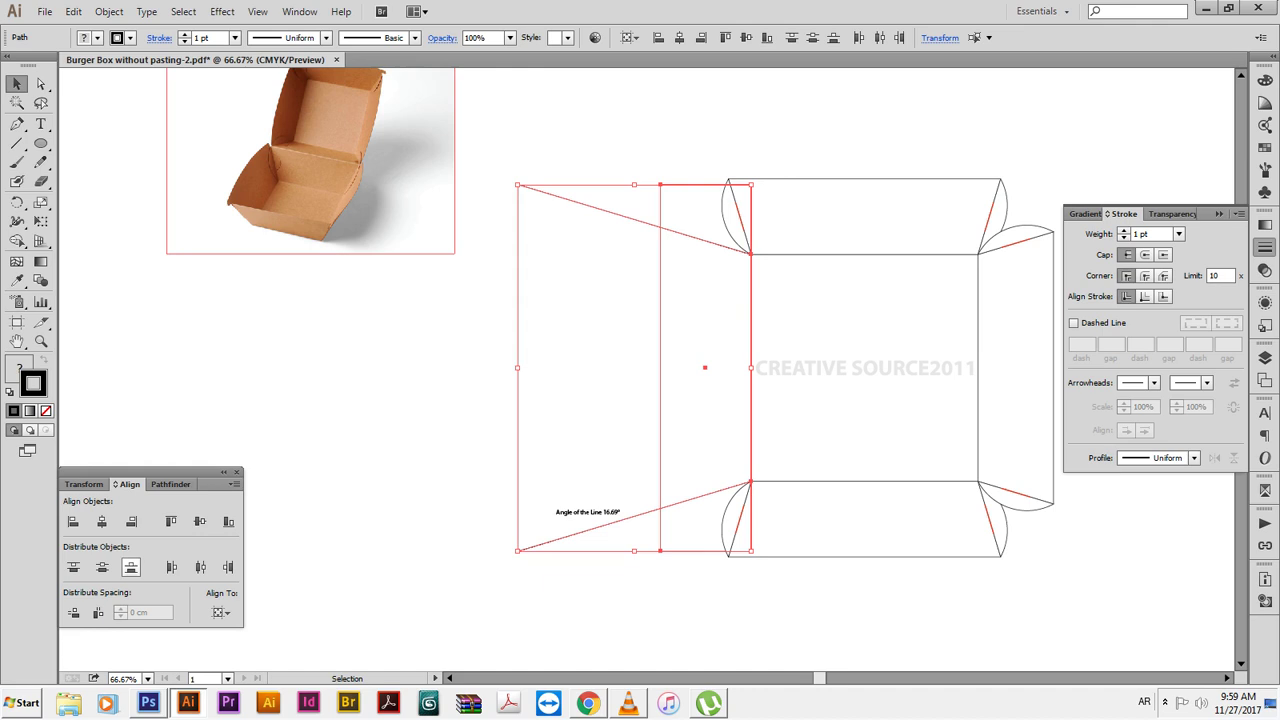
left_click(166, 484)
left_click(76, 562)
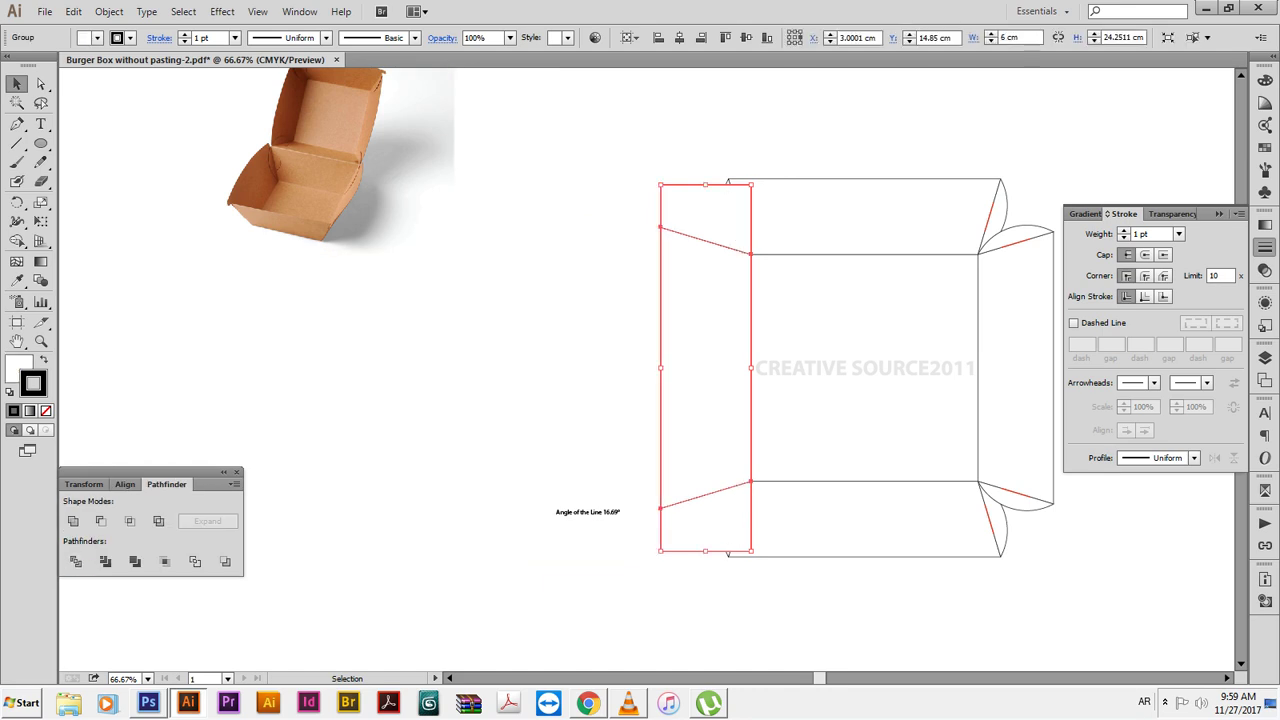
left_click(640, 570)
key("a")
left_click(660, 550)
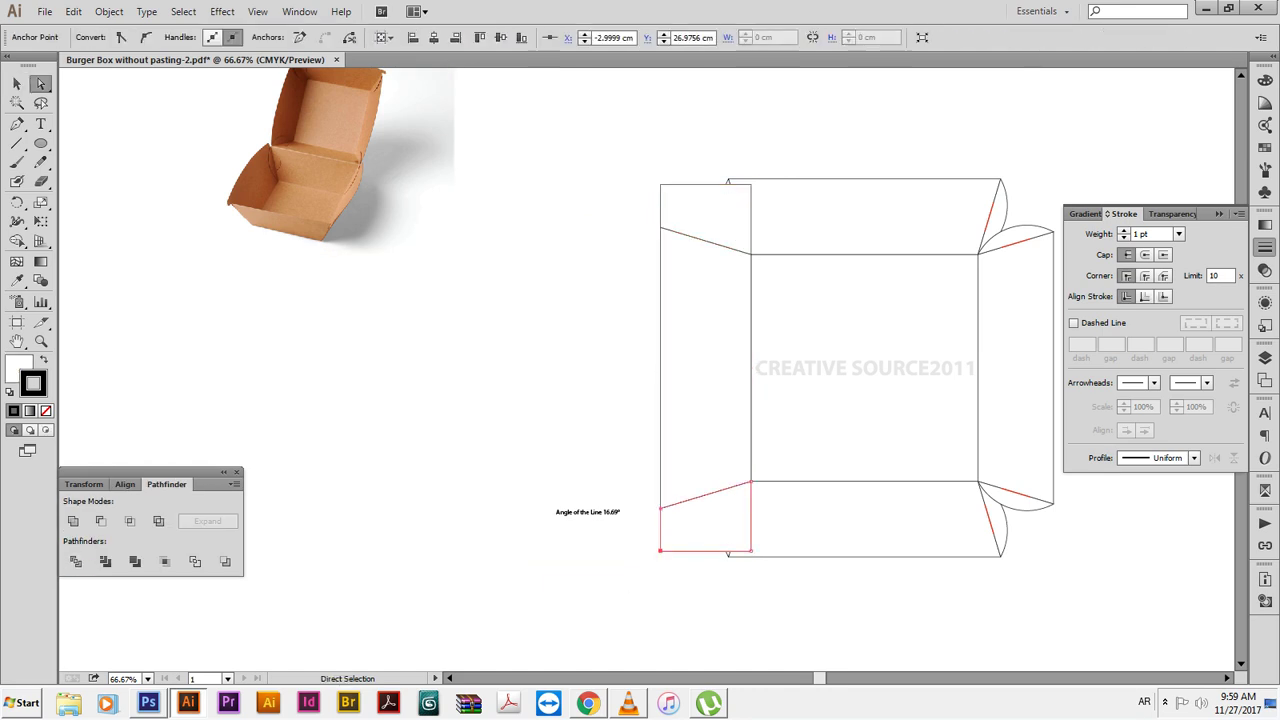
key("Delete")
left_click(714, 243)
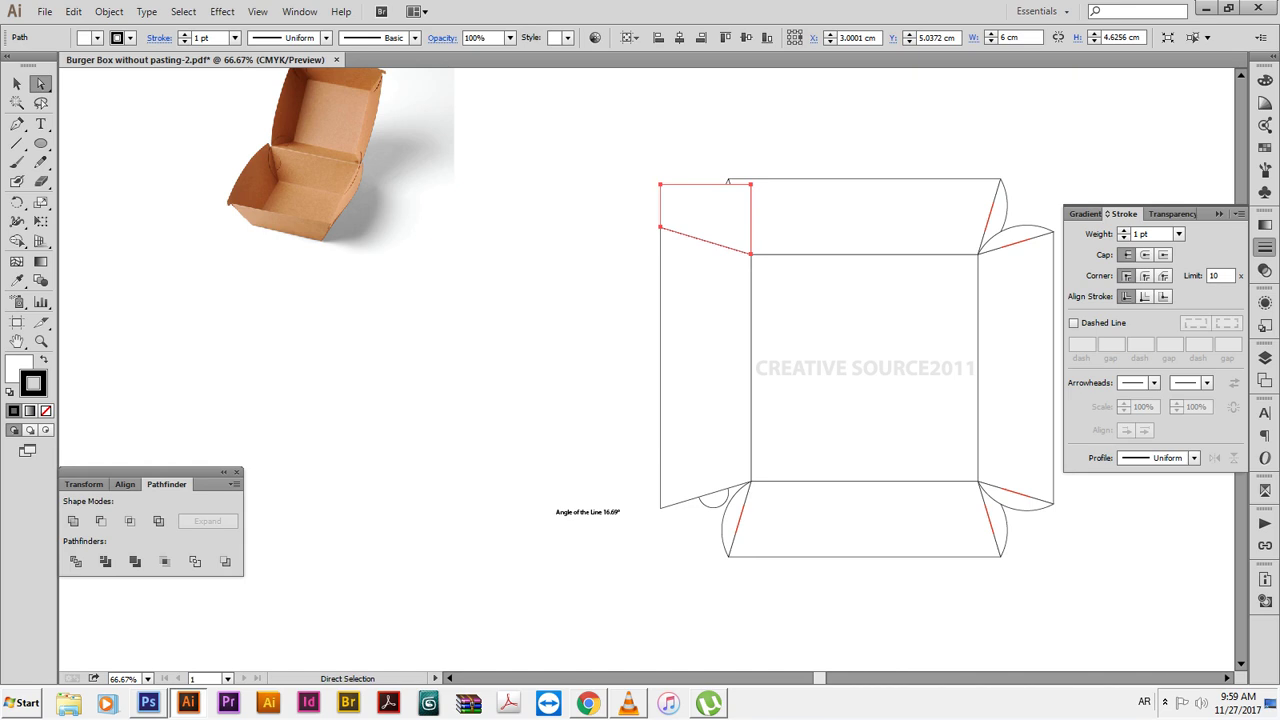
key("Delete")
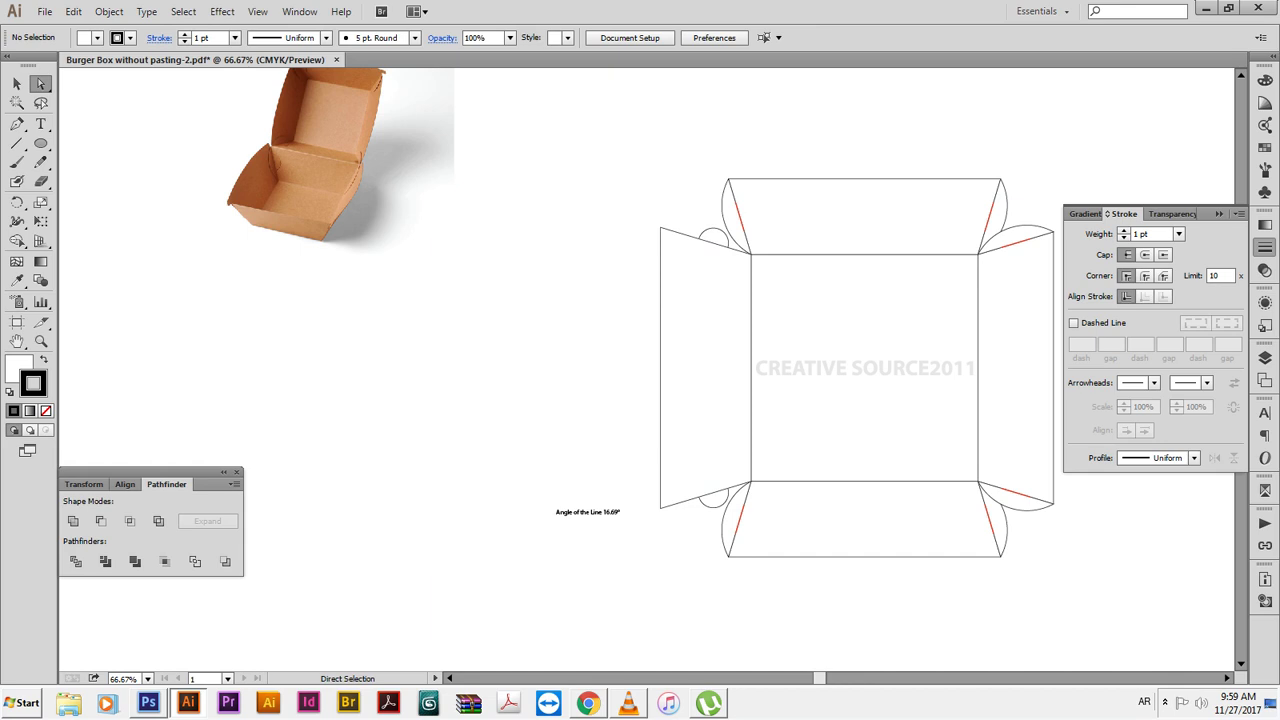
key("v")
left_click_drag(863, 368, 748, 334)
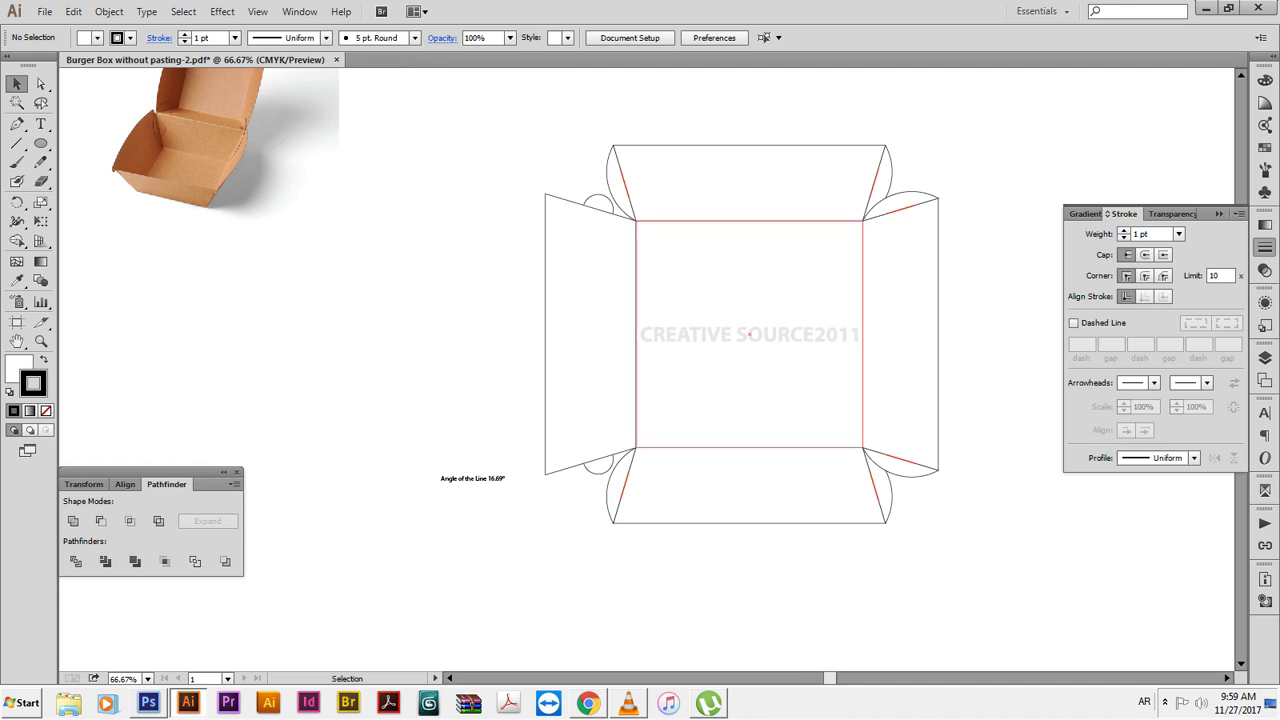
Show the Transform panel for the left flap and zoom into the box's lower-left area
left_click(590, 330)
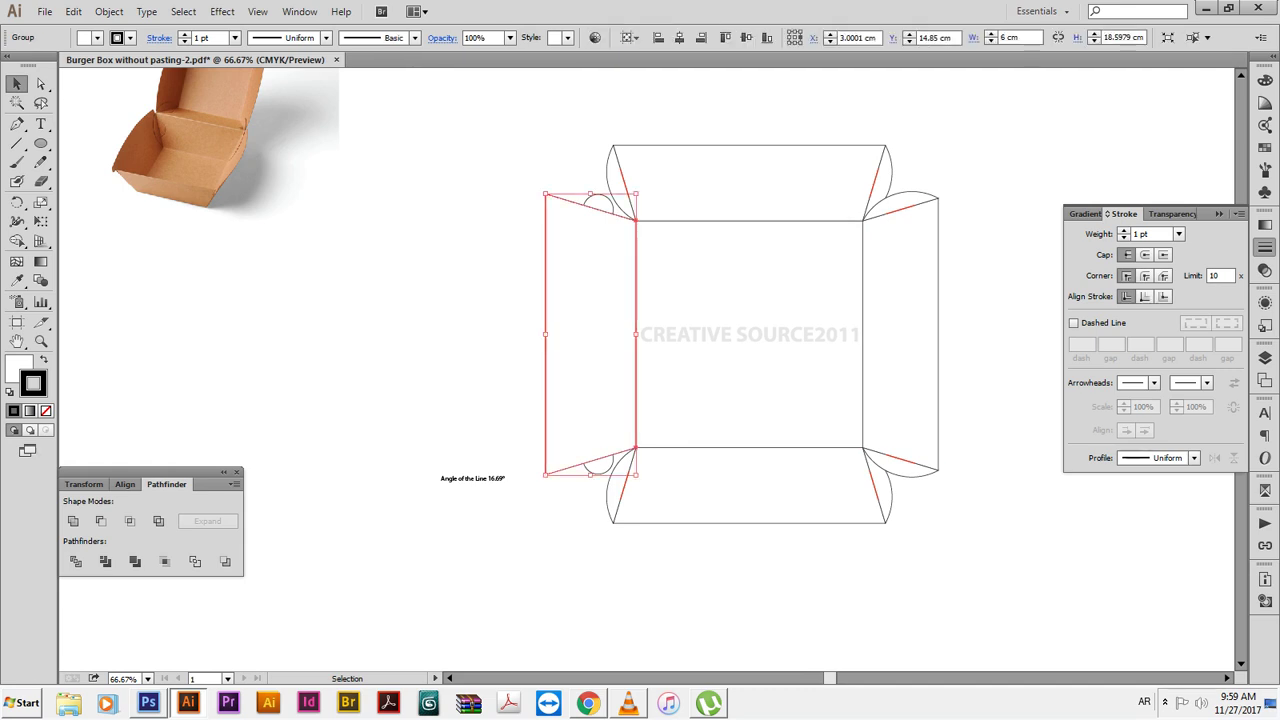
key("shift+F8")
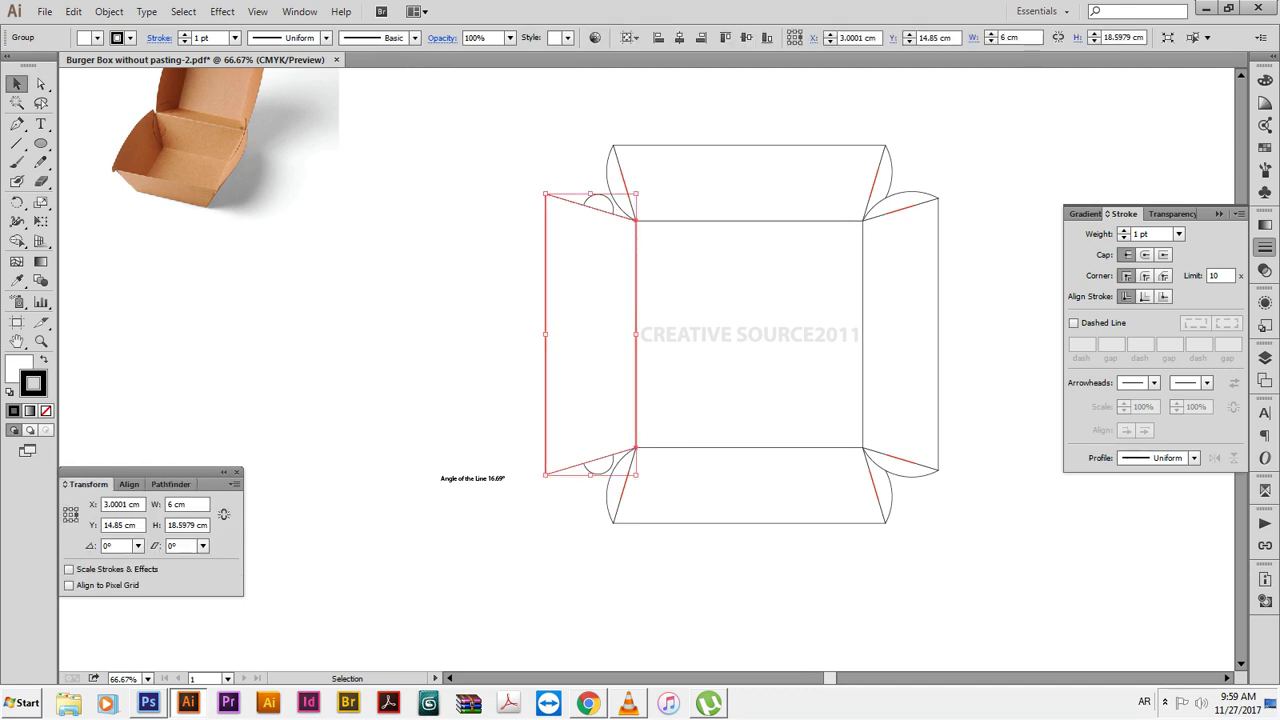
key("ctrl+shift+a")
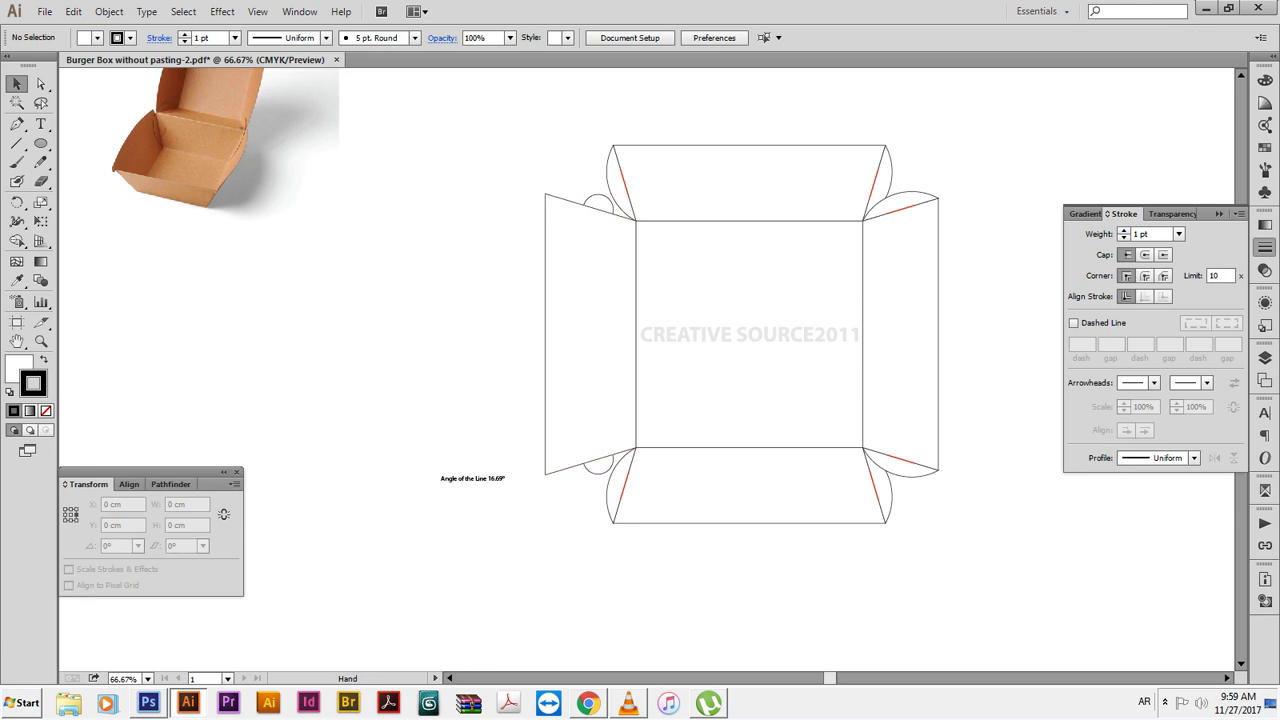
mouse_move(471, 162)
left_mouse_down()
mouse_move(493, 130)
mouse_move(737, 490)
left_mouse_up()
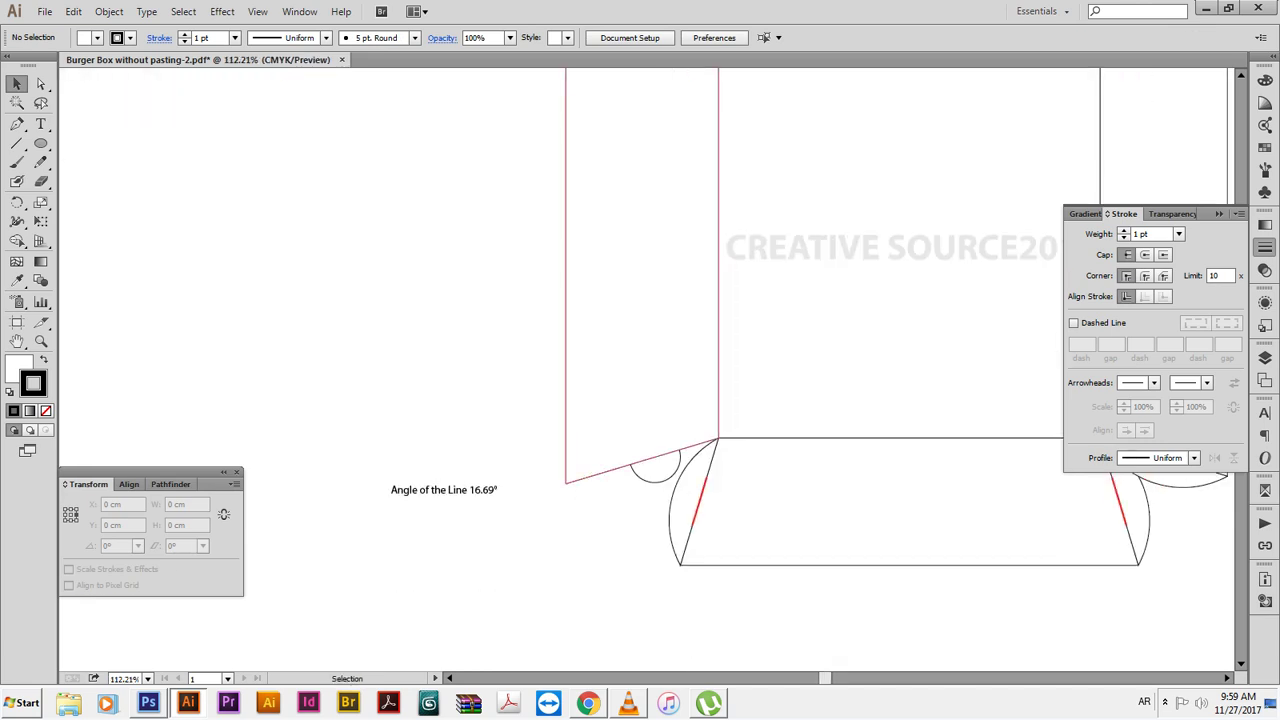
Pan around the dieline to inspect the left flap, top flaps, base and tabs
left_click_drag(500, 250, 945, 537)
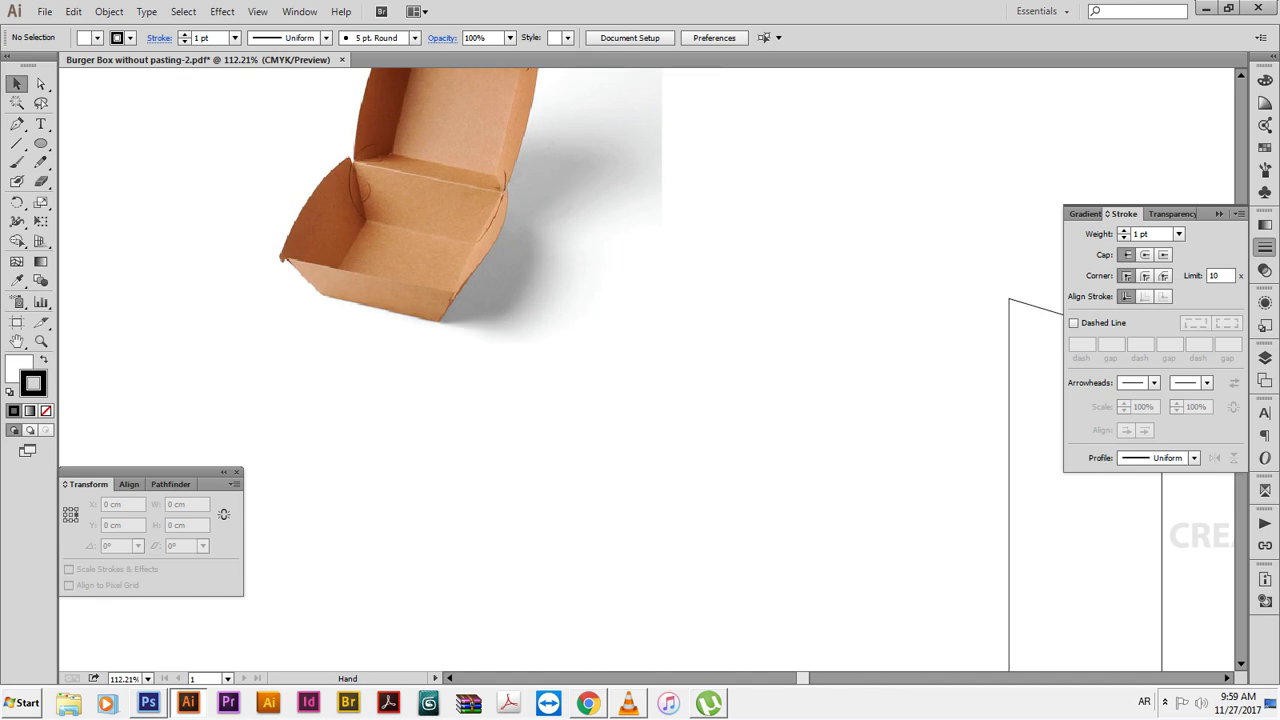
left_click_drag(900, 500, 615, 260)
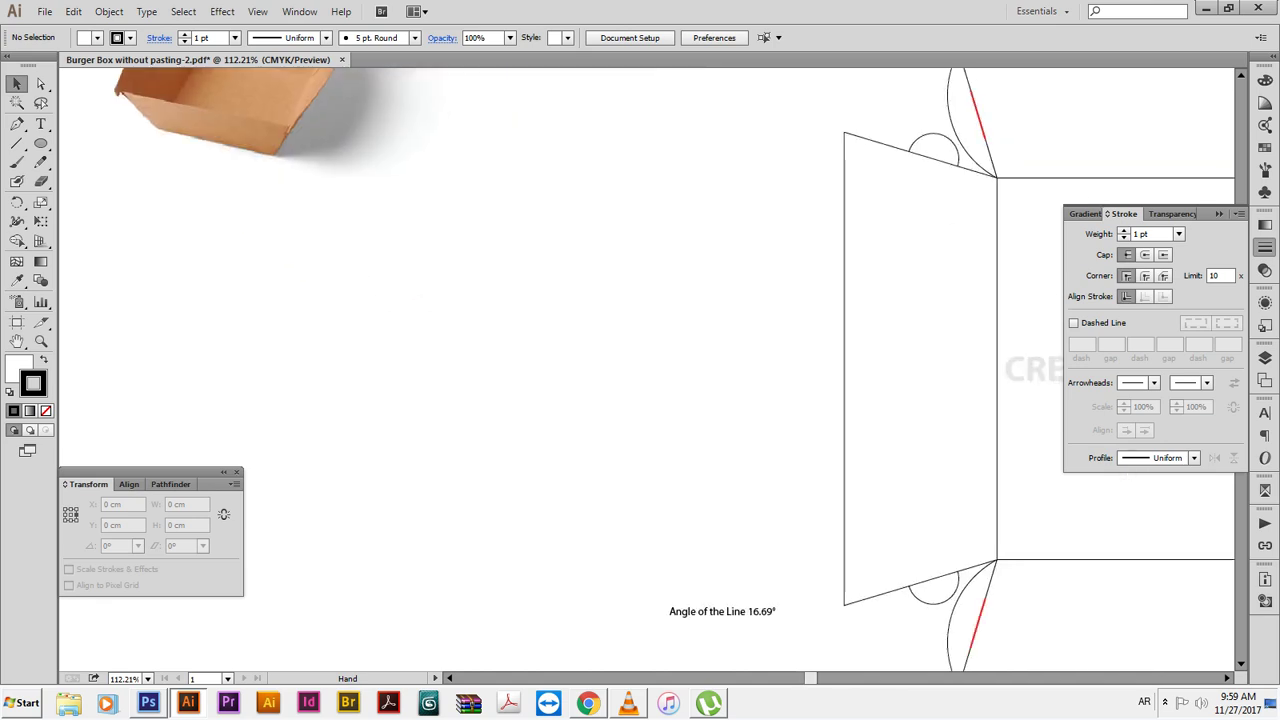
mouse_move(900, 400)
left_mouse_down()
mouse_move(844, 443)
mouse_move(844, 461)
left_mouse_up()
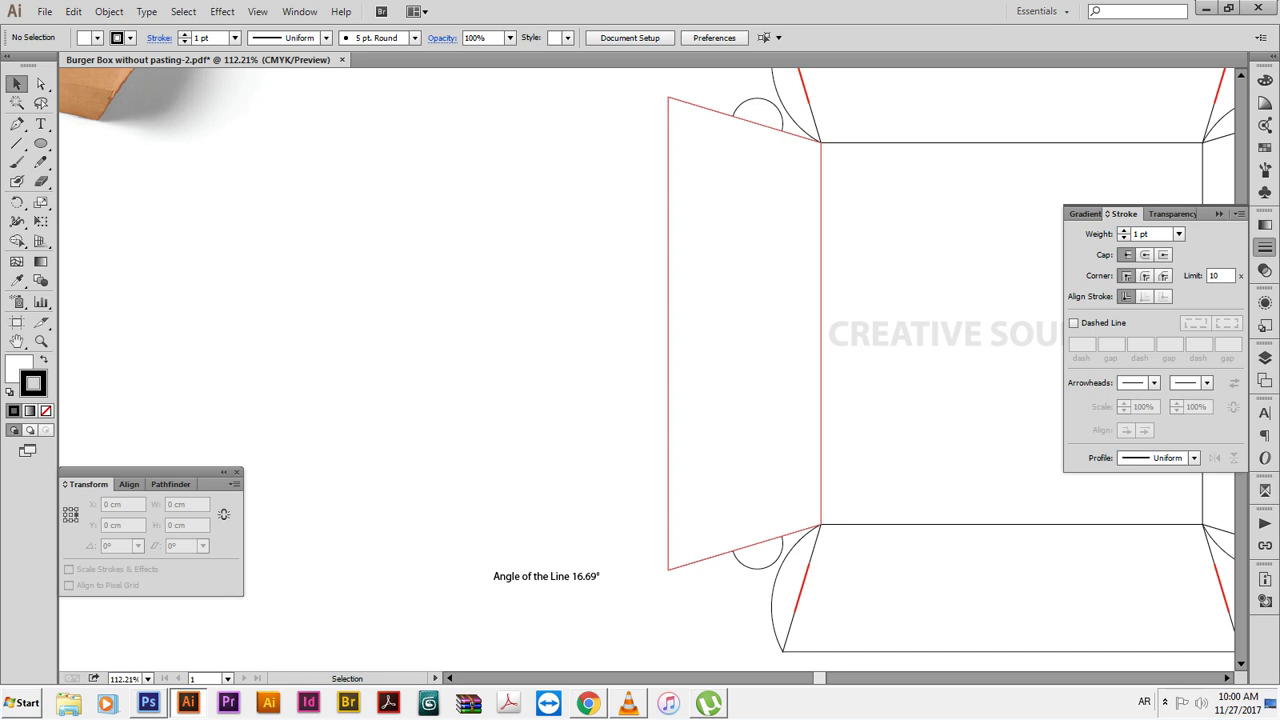
scroll(650, 360, "down", 2)
scroll(650, 360, "right", 2)
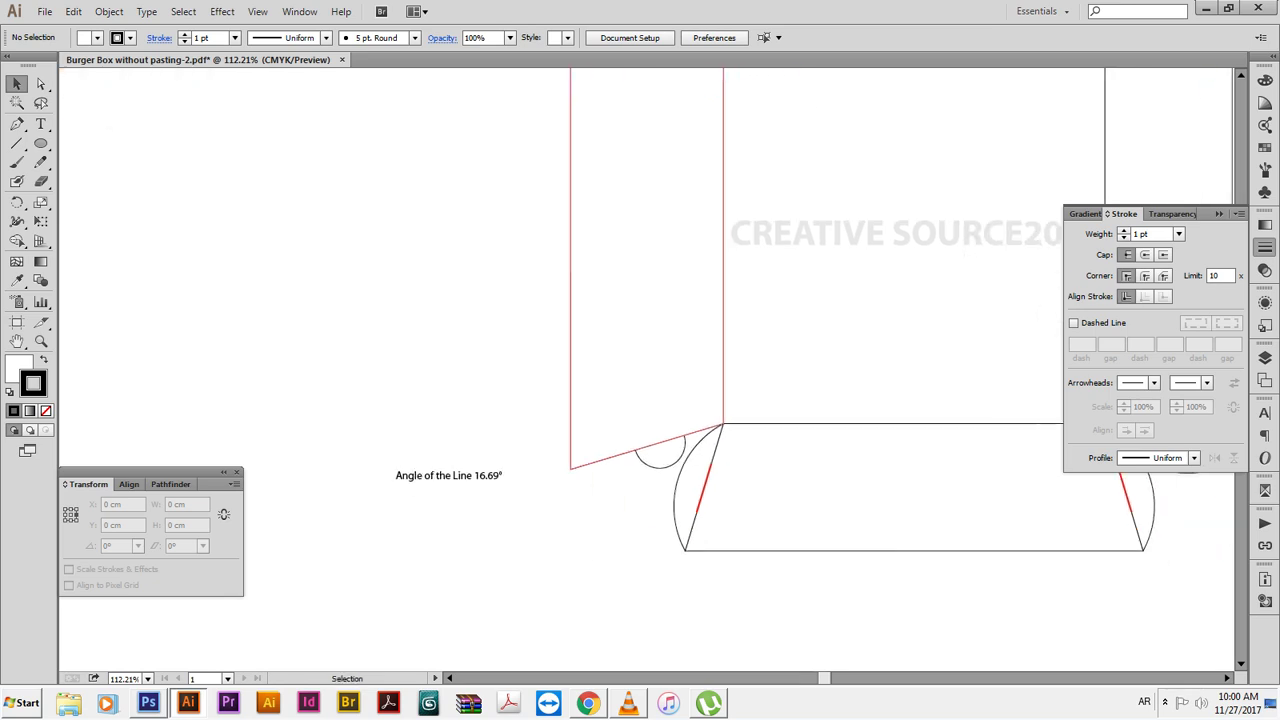
left_click_drag(900, 300, 905, 321)
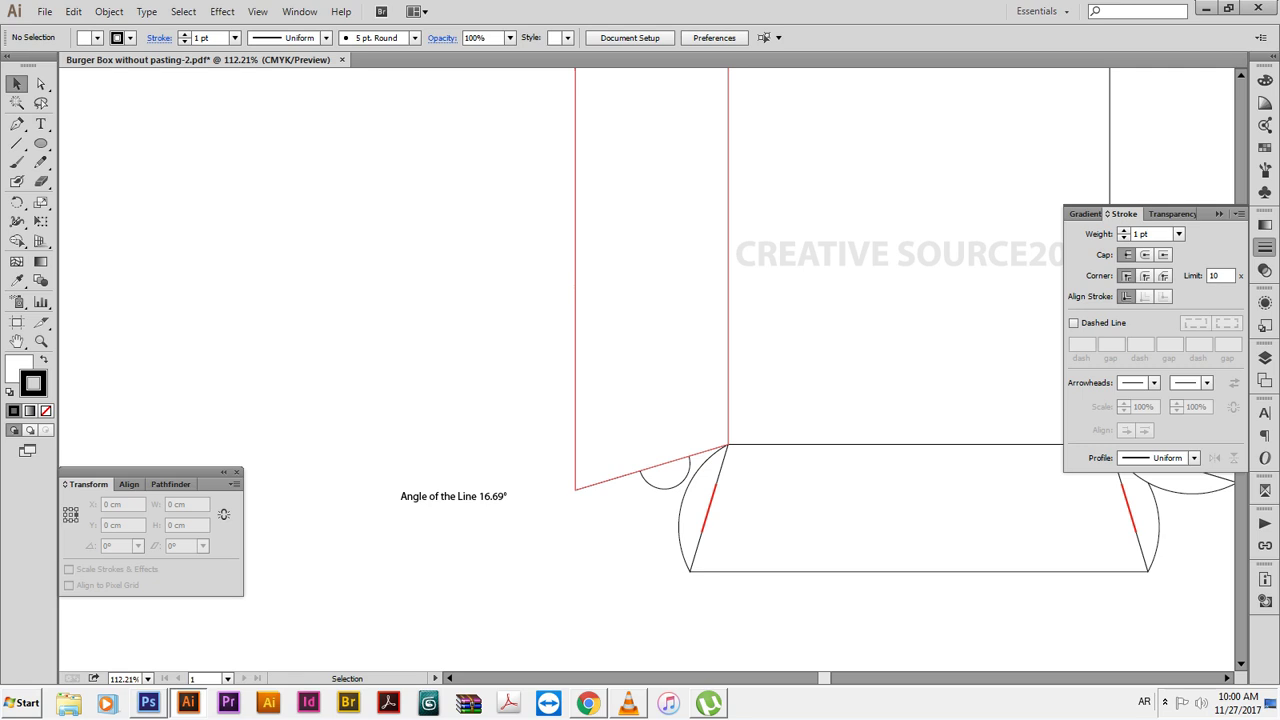
left_click_drag(760, 320, 642, 298)
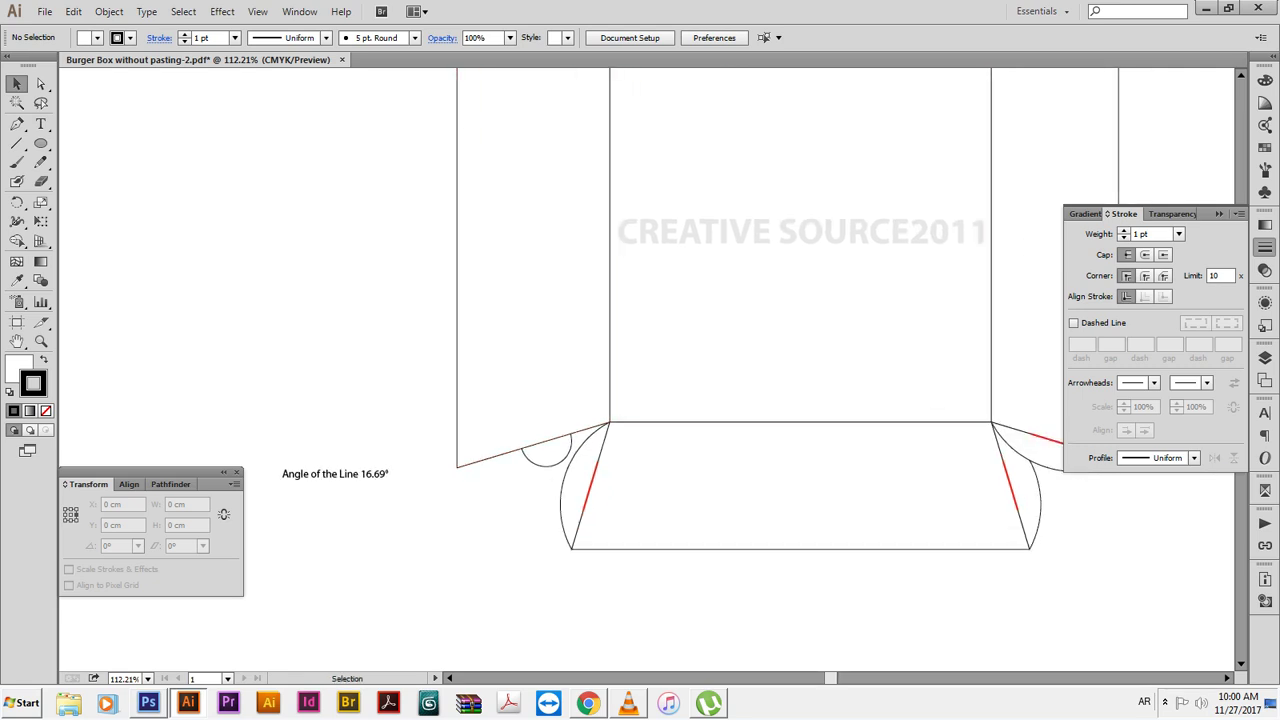
key("space")
left_click_drag(640, 400, 659, 539)
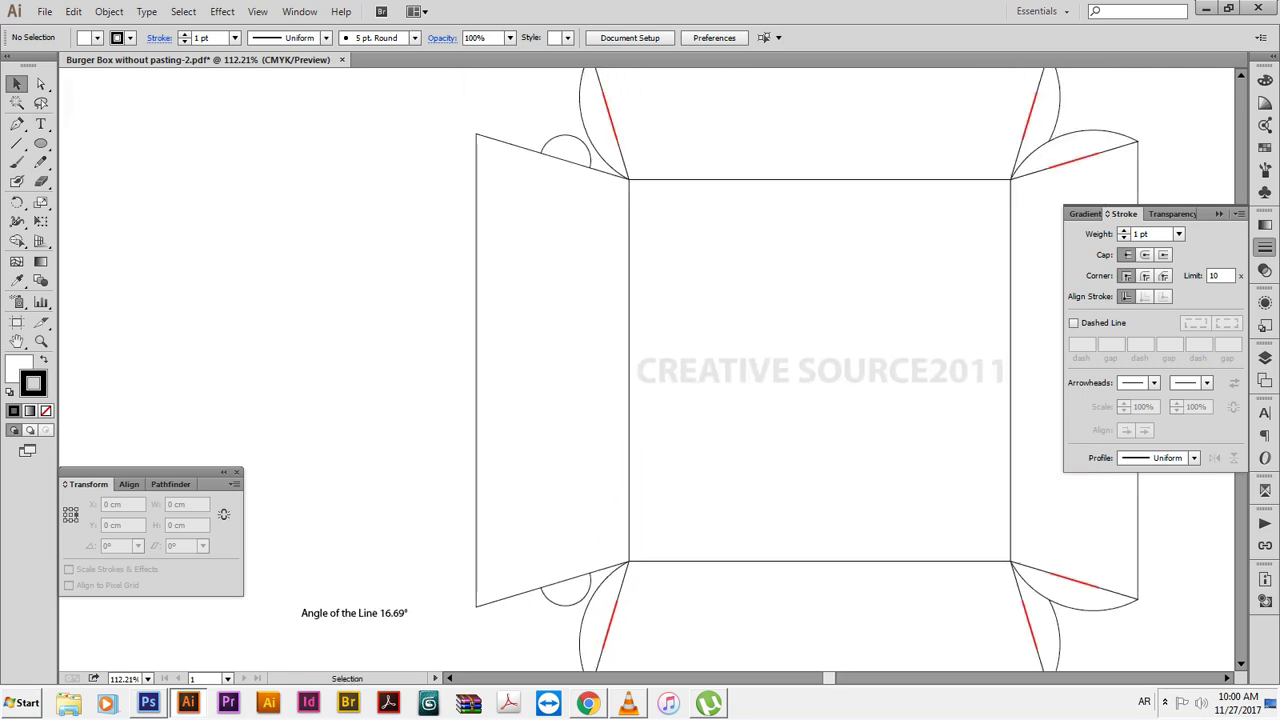
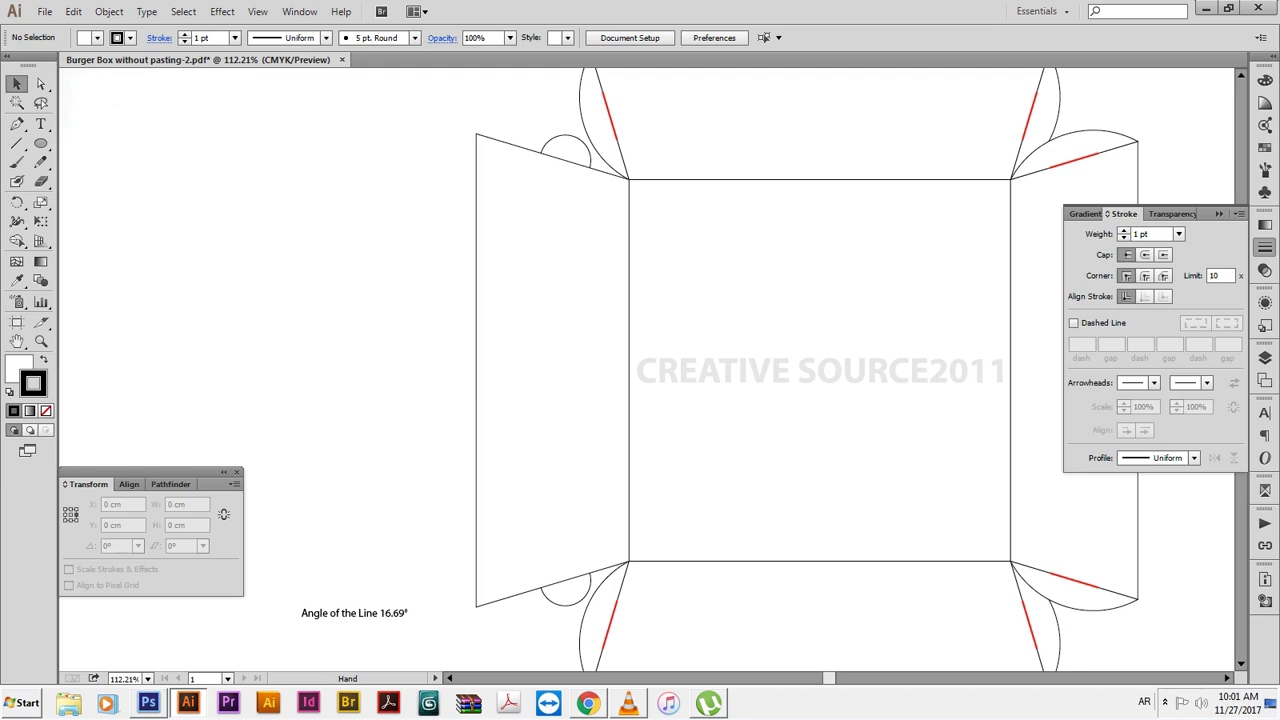
Zoom onto the left flap's lower corner and draw a 1 × 1 cm square
left_click_drag(820, 370, 730, 335)
left_click_drag(760, 450, 776, 416)
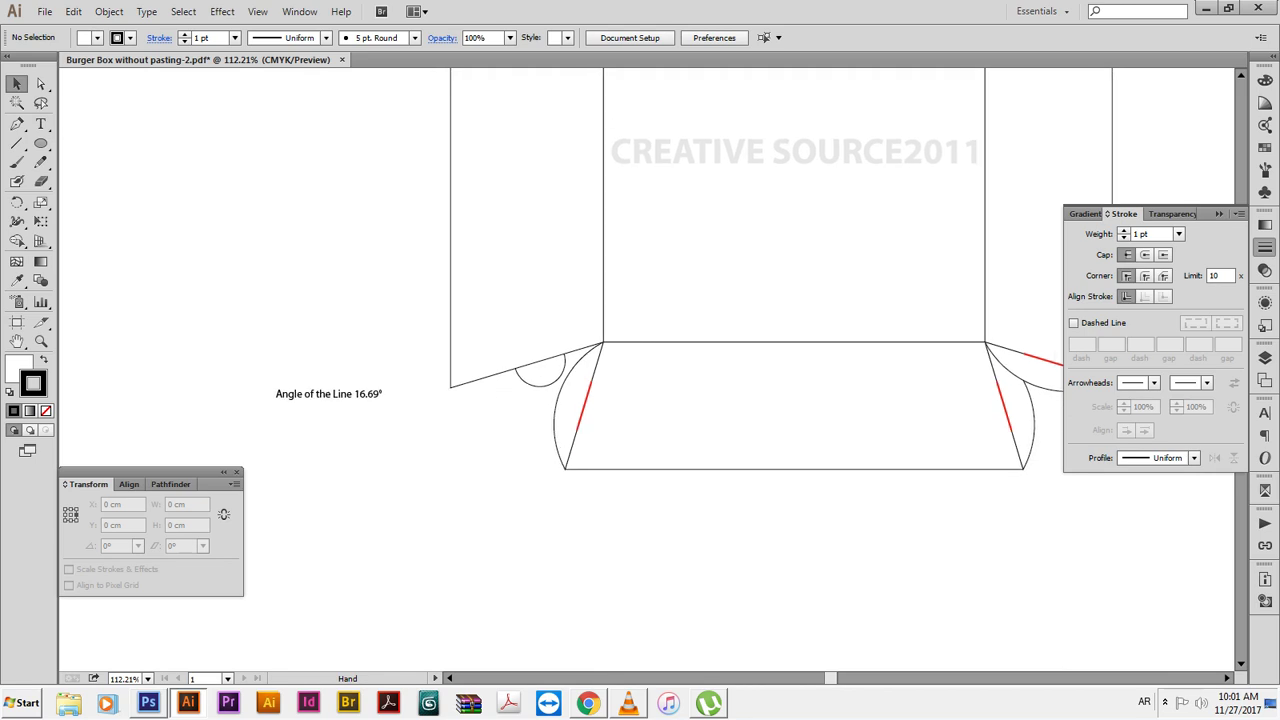
left_click_drag(334, 226, 620, 491)
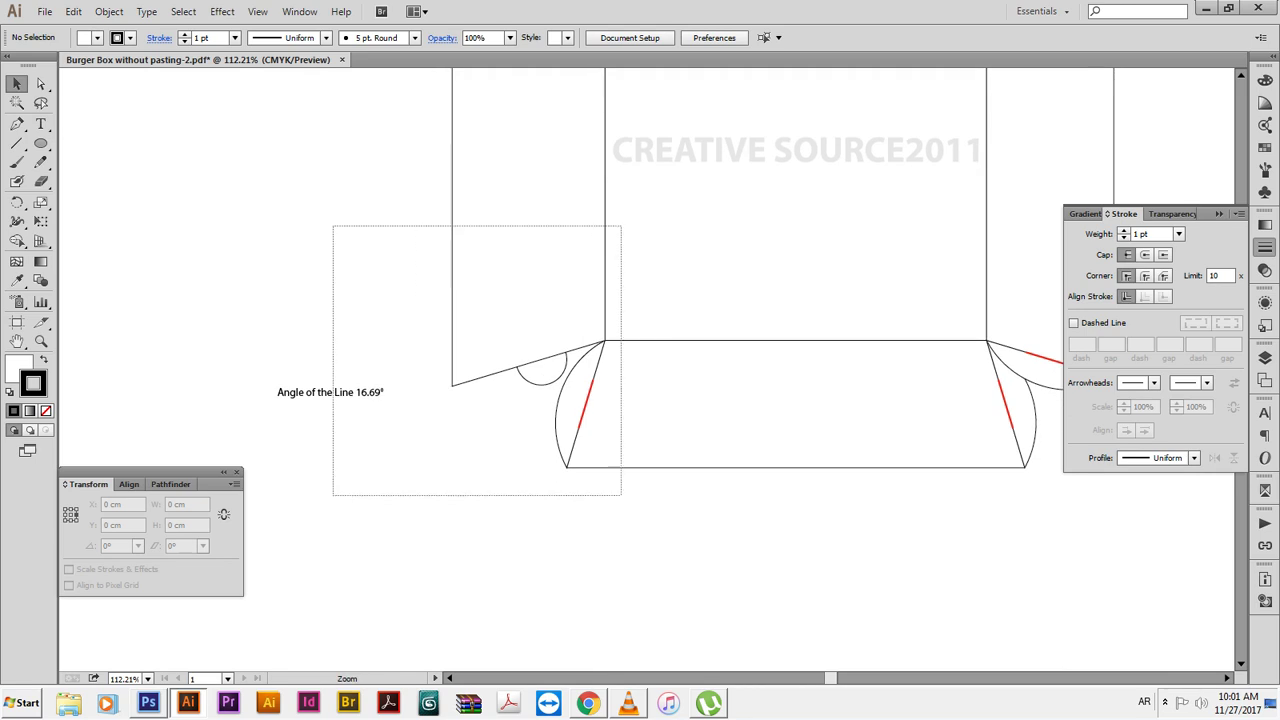
key("m")
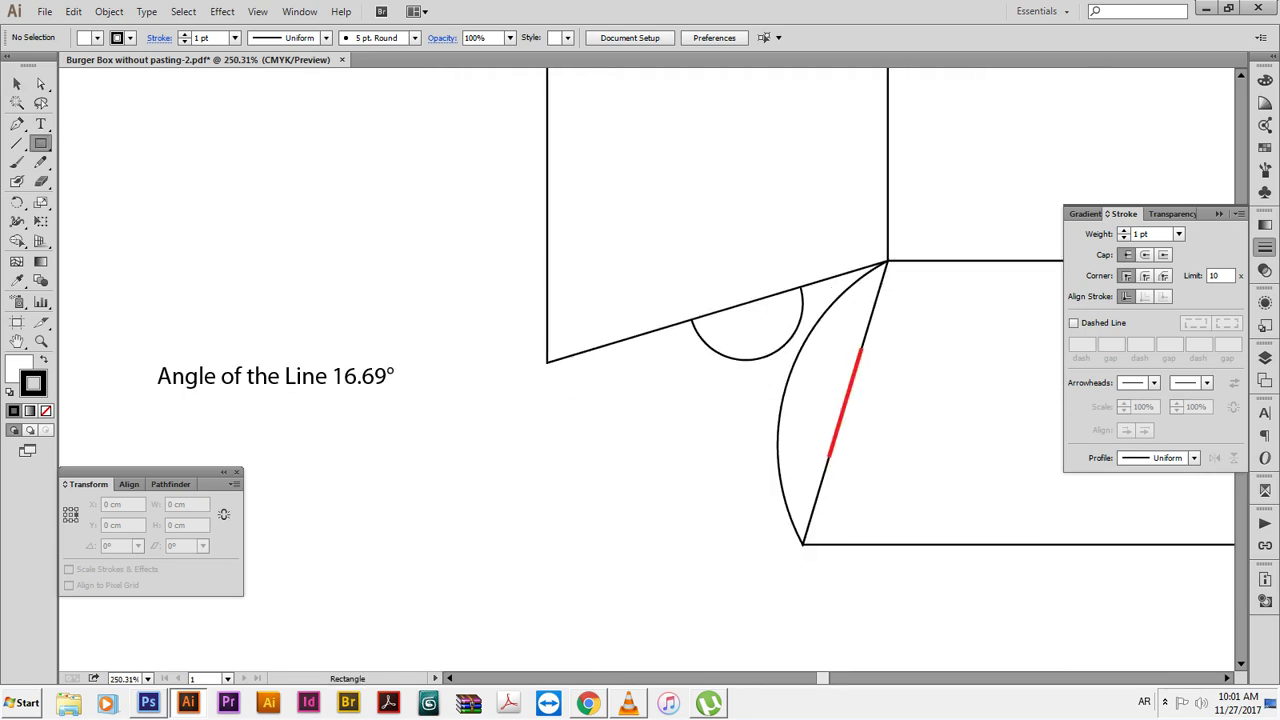
left_click(563, 396)
type("1")
key("Tab")
key("Return")
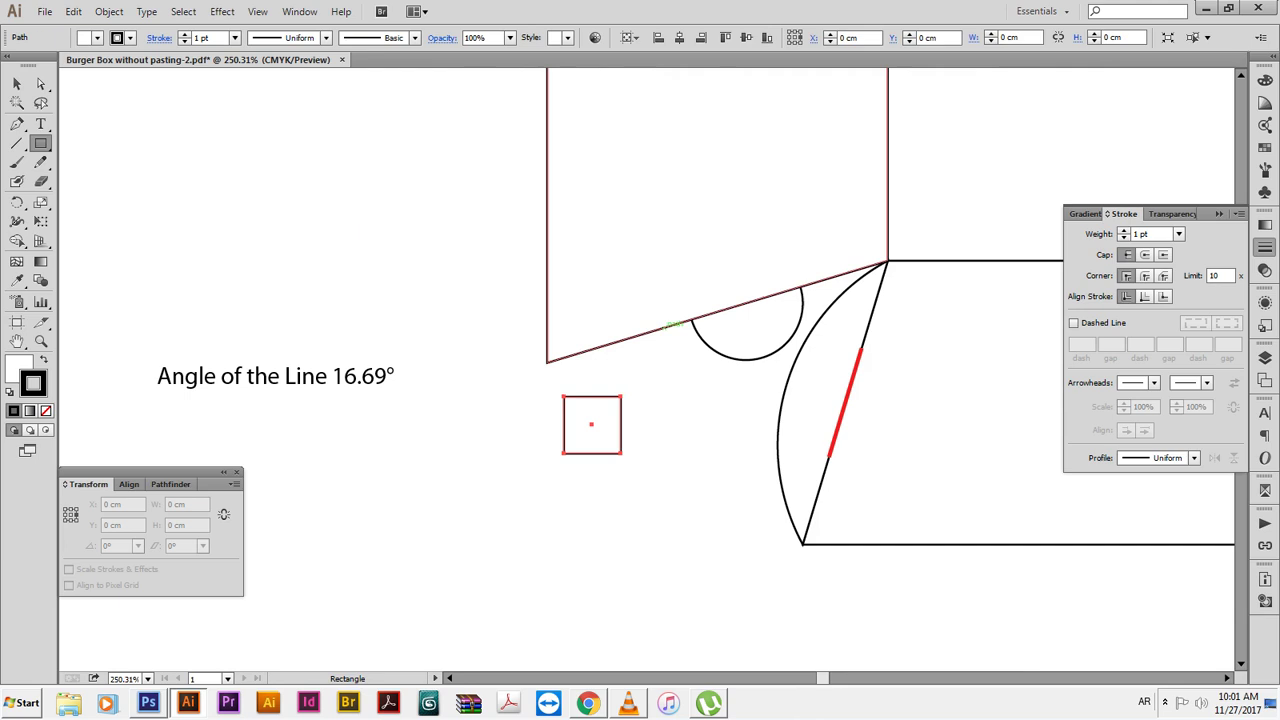
Drag the square onto the flap's bottom-left corner
key("v")
left_click_drag(592, 426, 575, 391)
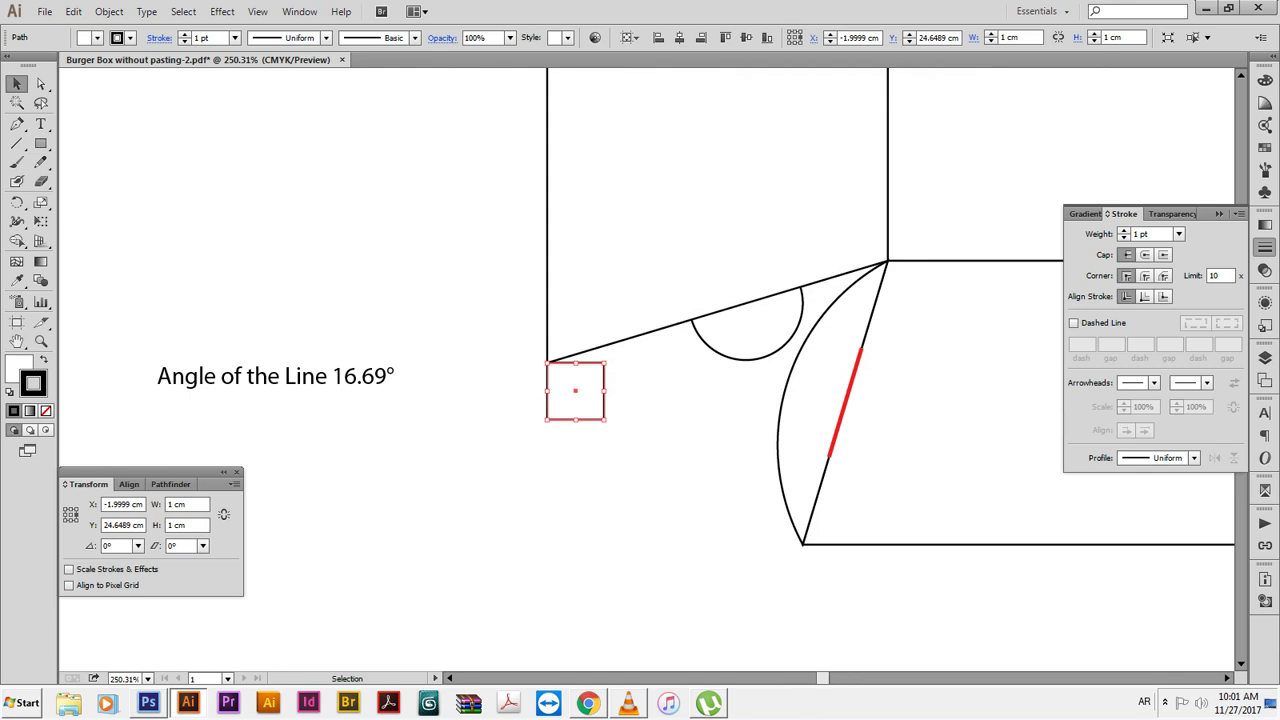
left_click(257, 11)
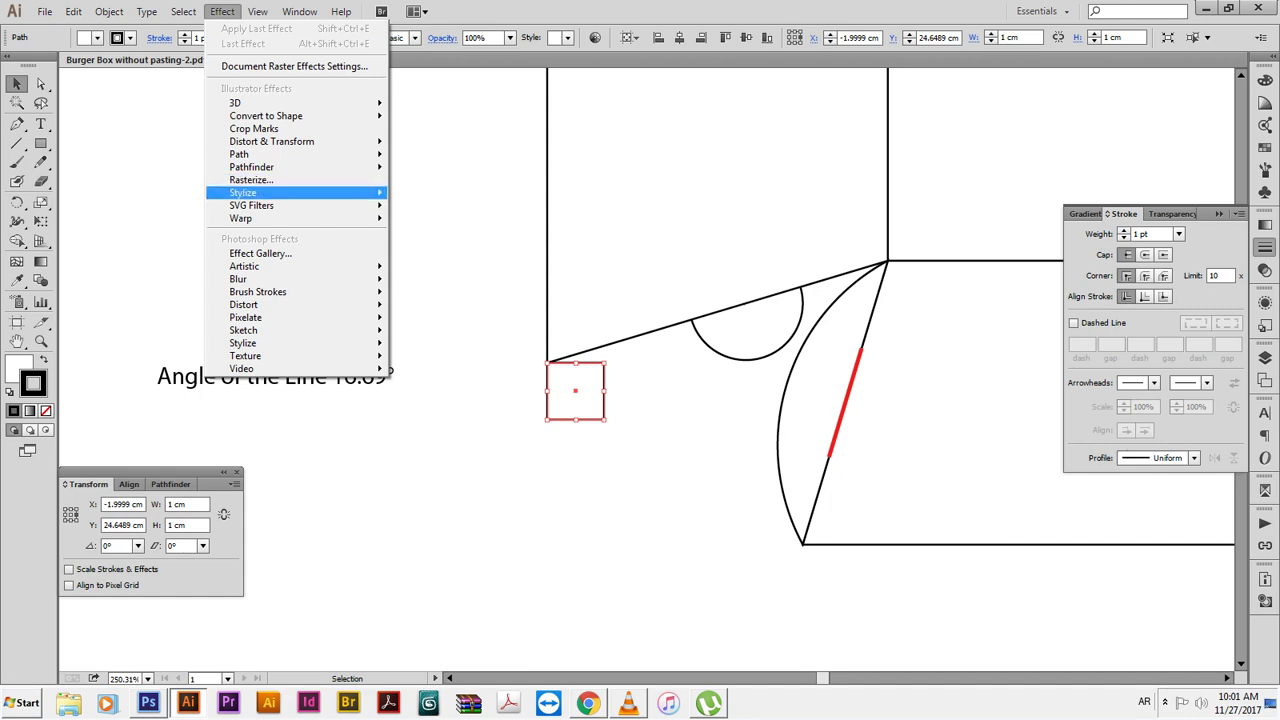
Apply a Round Corners effect to the square with a 0.2 cm radius
mouse_move(296, 192)
left_click(437, 254)
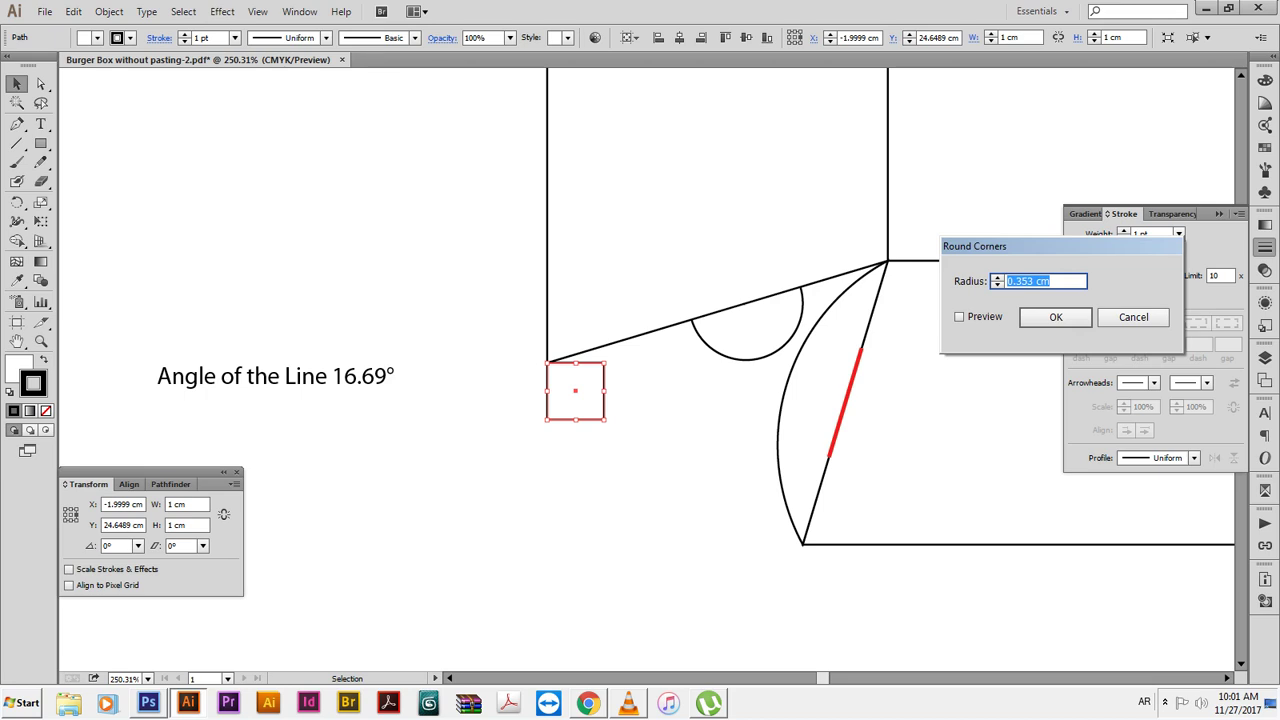
left_click(959, 316)
type("0.3")
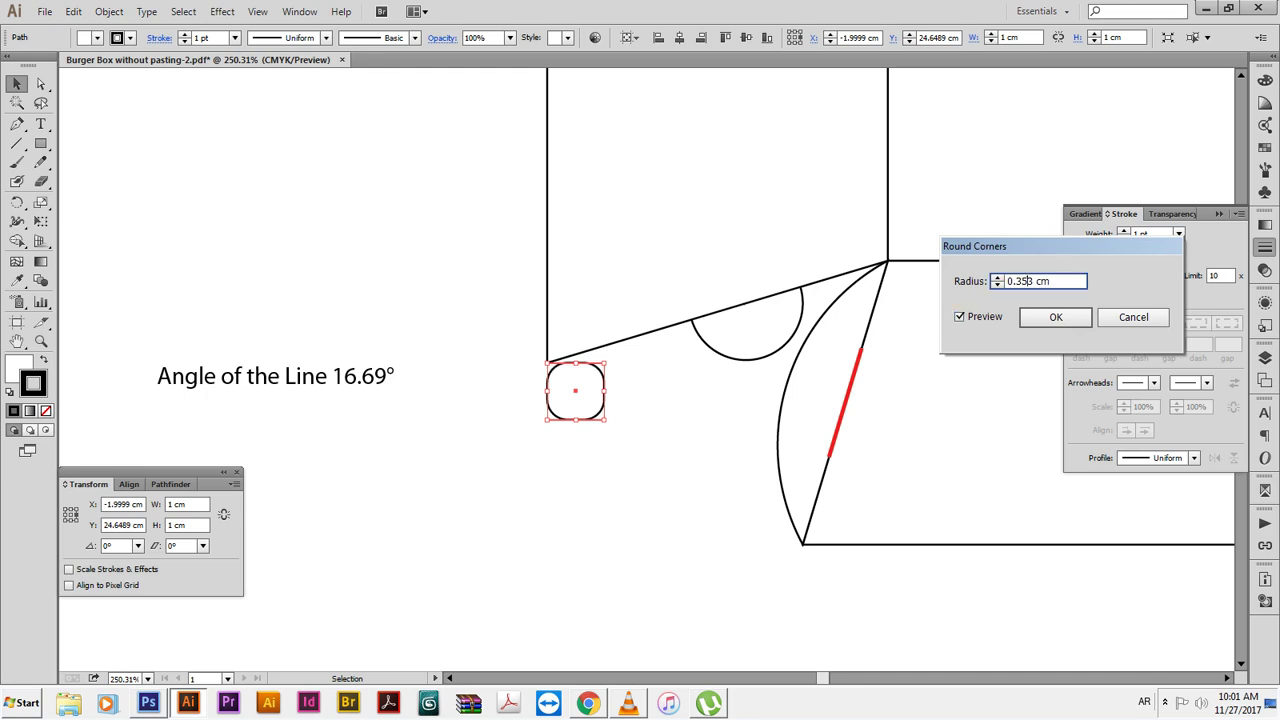
key("Tab")
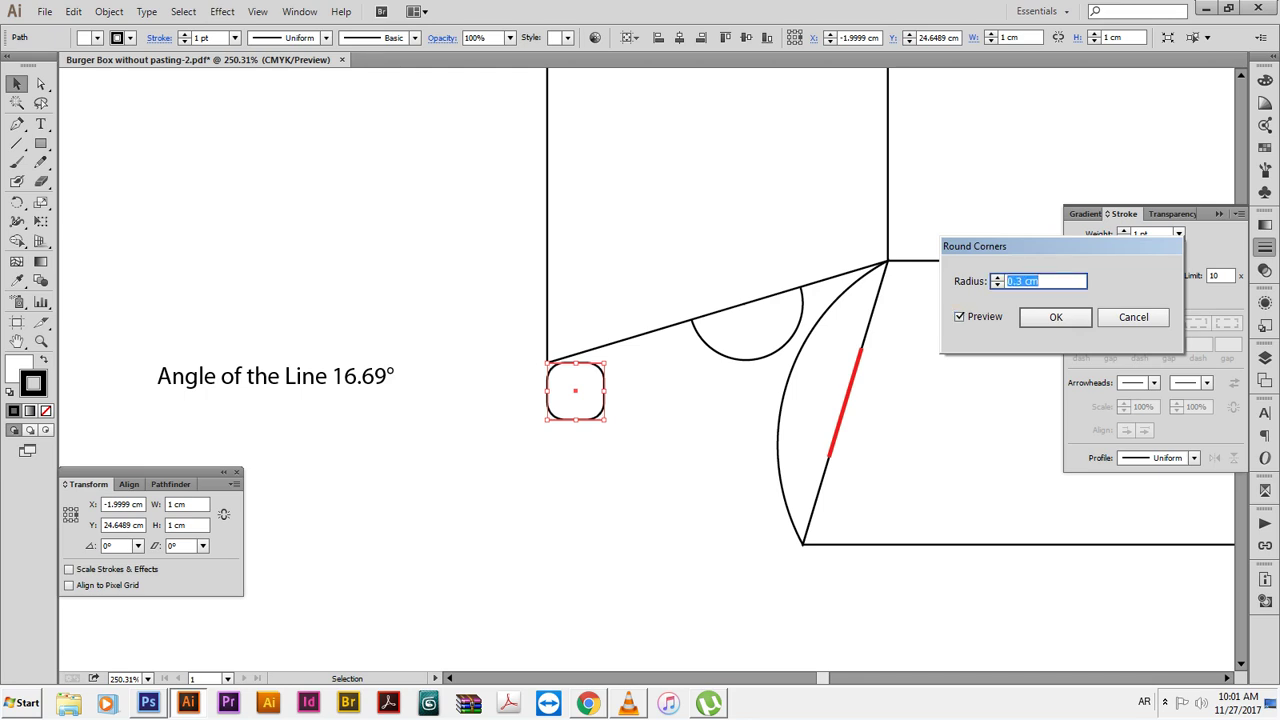
type("0.2")
key("Tab")
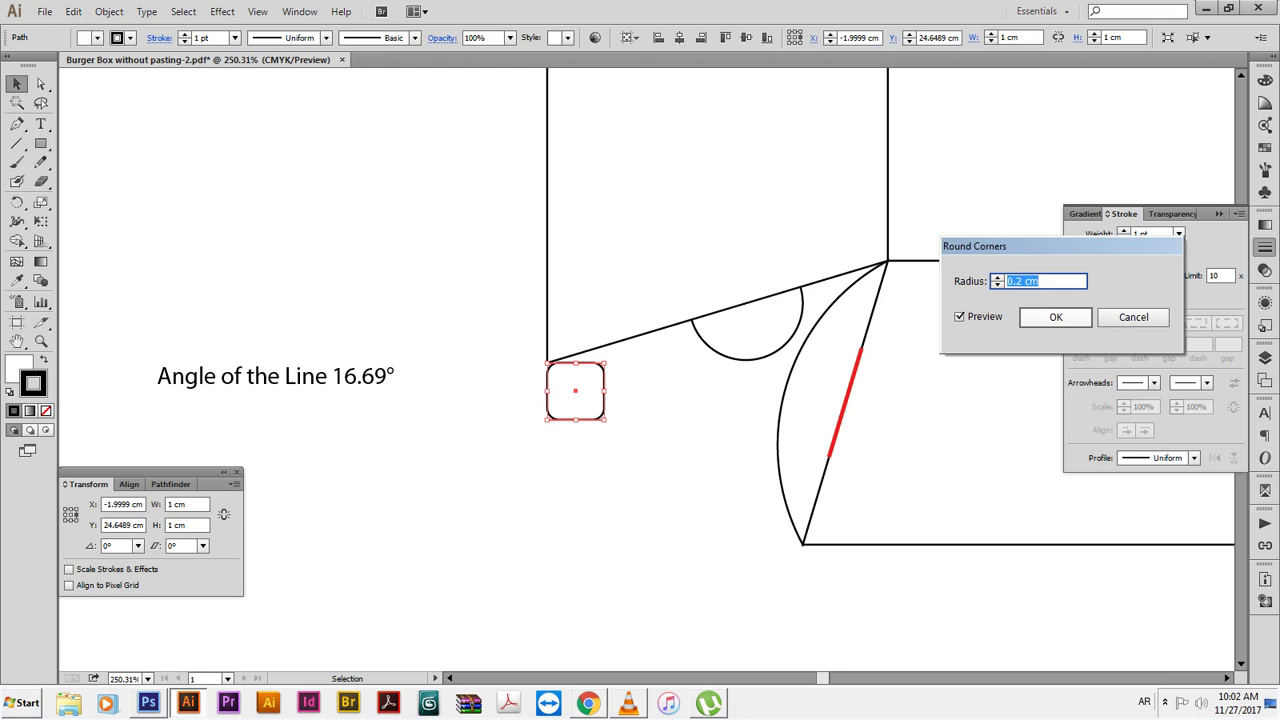
left_click(1055, 316)
Move the square's bottom-left anchor 0.2 cm up to slant its bottom edge
key("a")
left_click(547, 418)
key("Return")
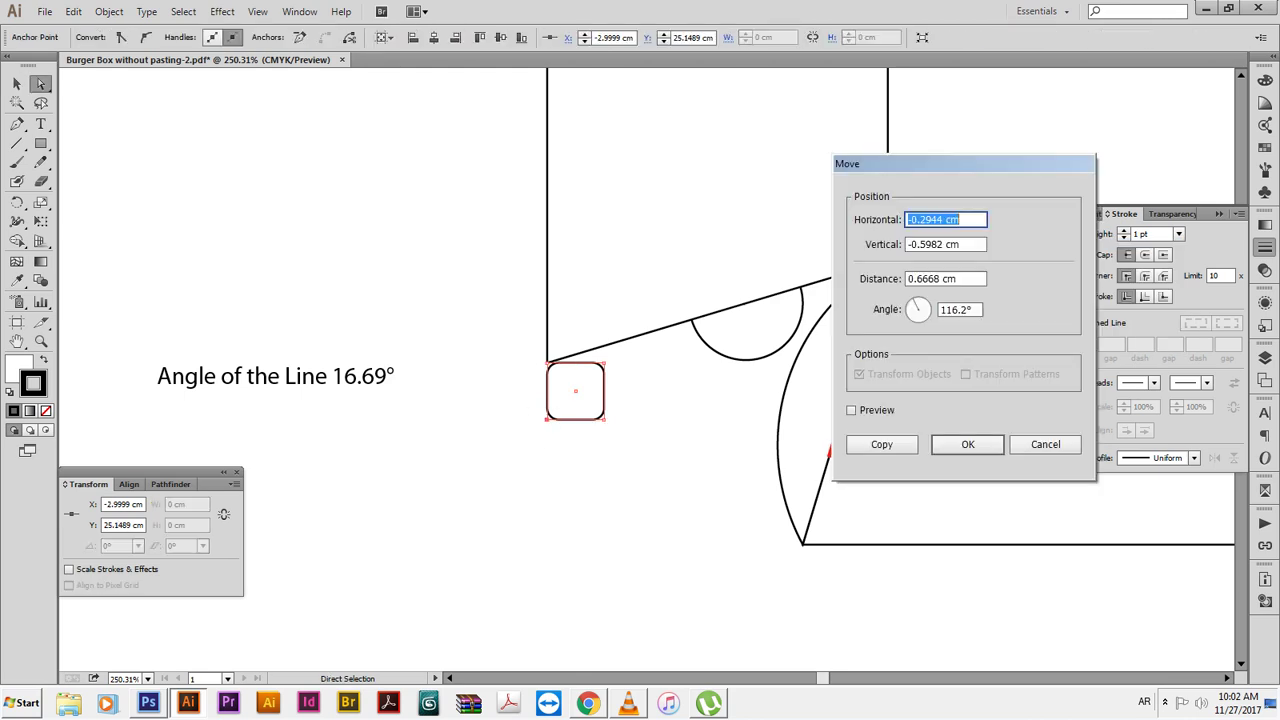
type("0")
key("Tab")
type("-")
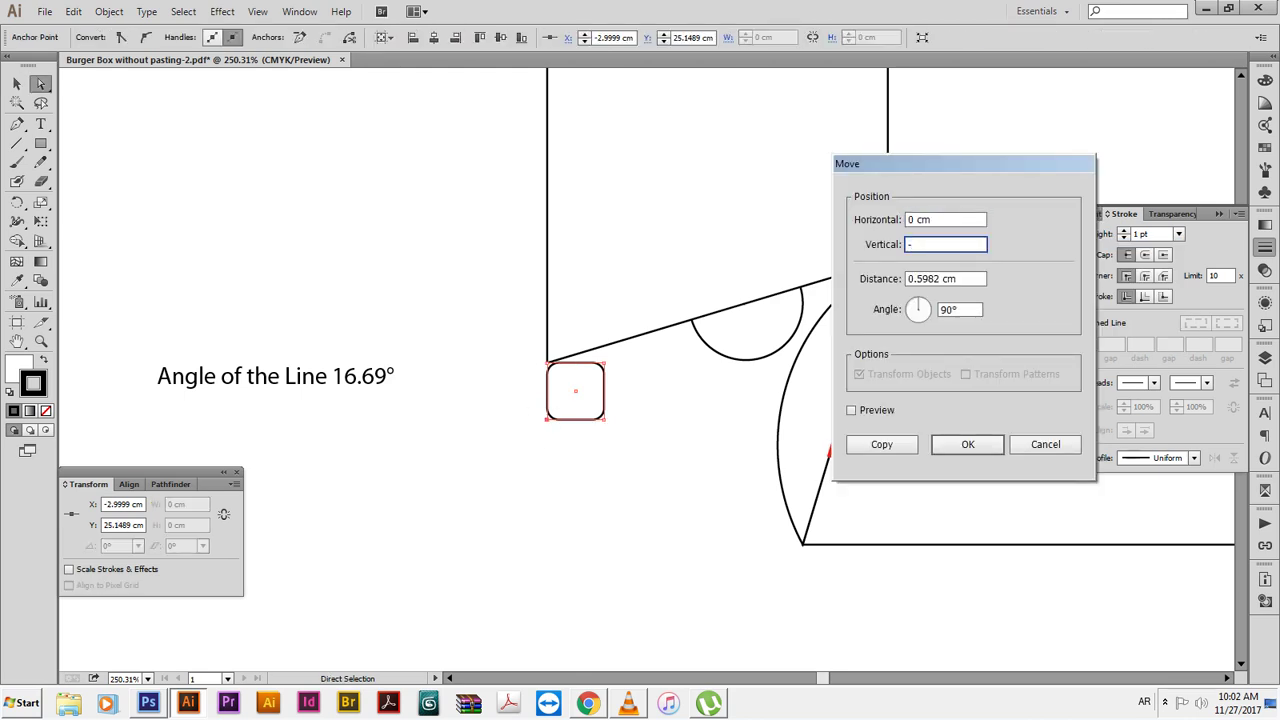
type("0.2")
key("Return")
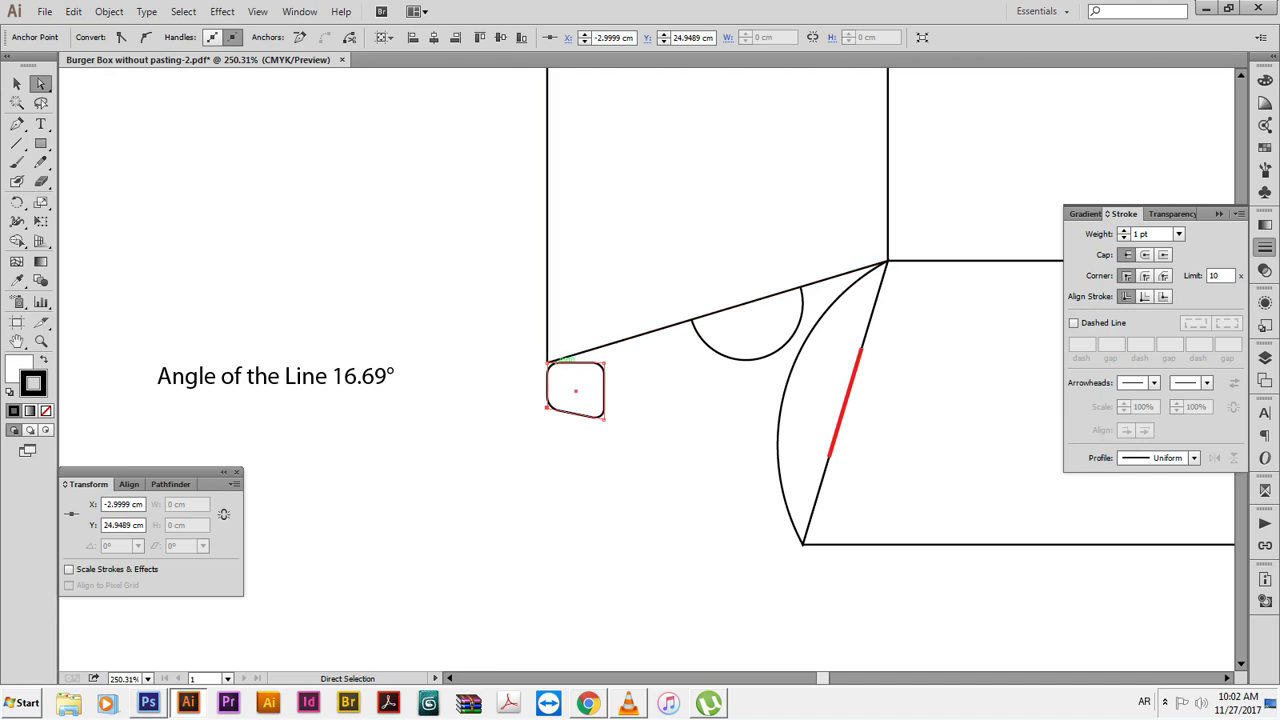
Try stretching the square's top edge taller, then undo it
left_click(547, 362)
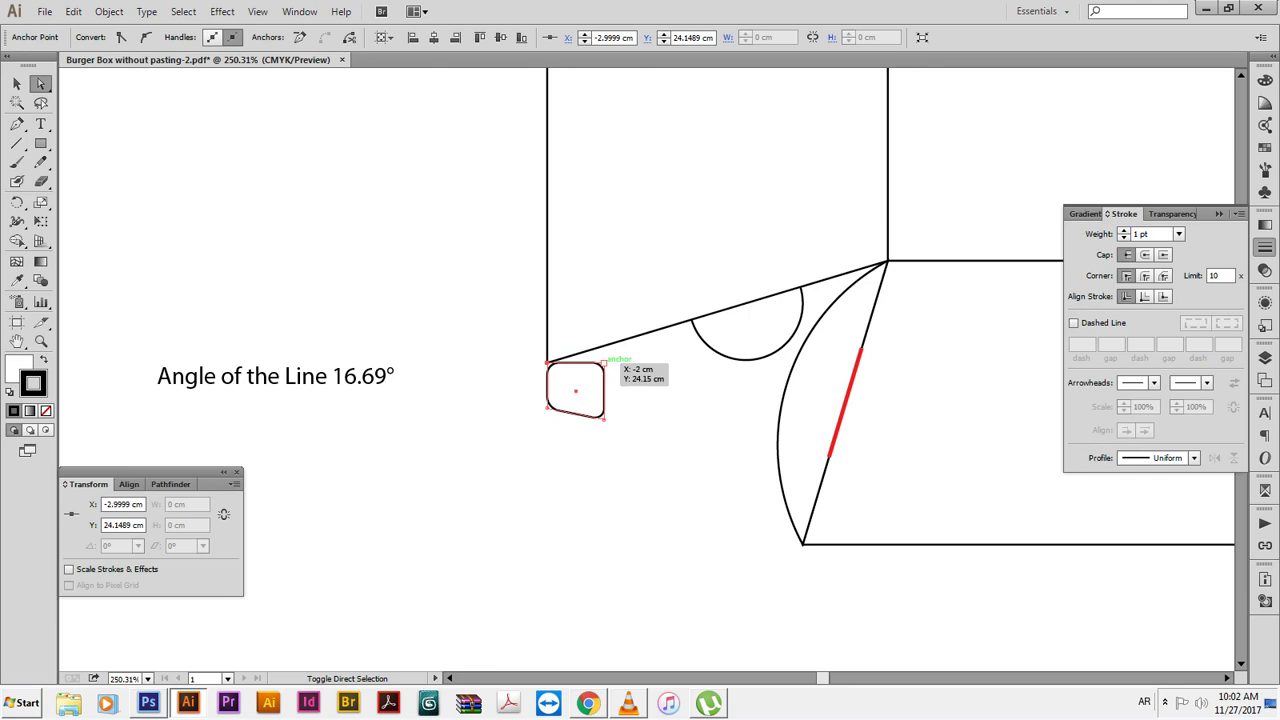
left_click_drag(603, 362, 603, 323)
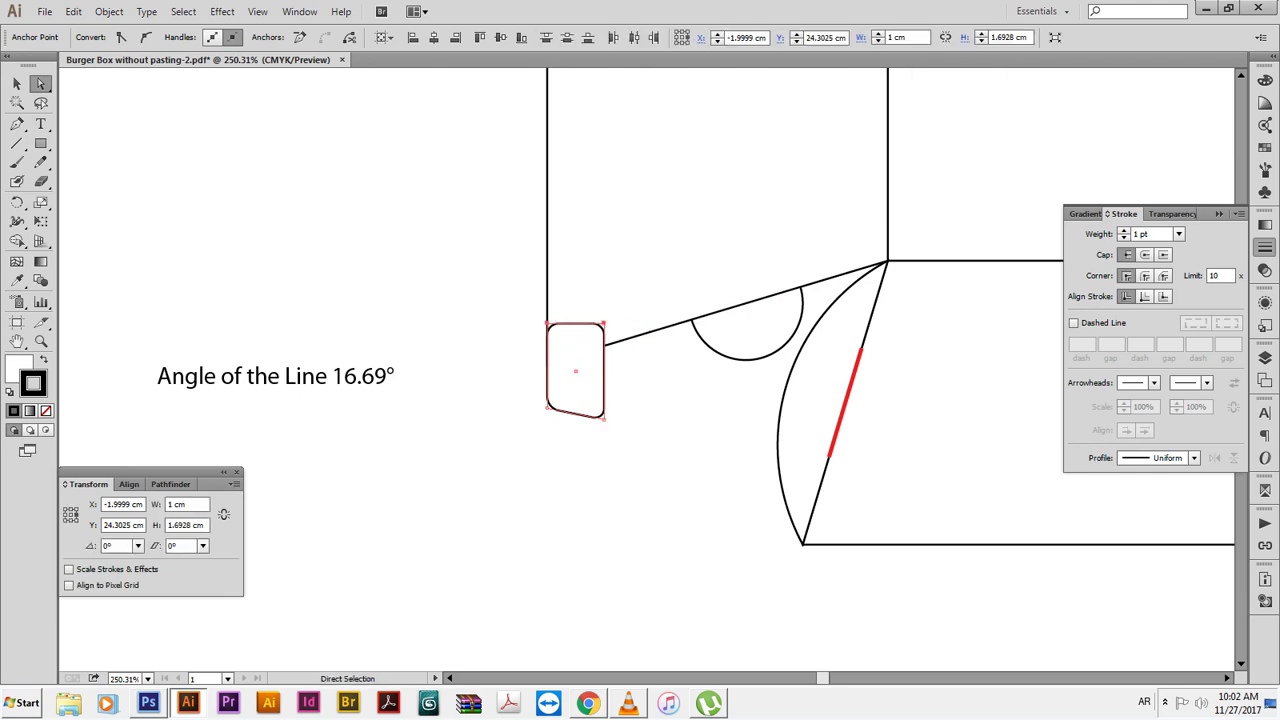
key("v")
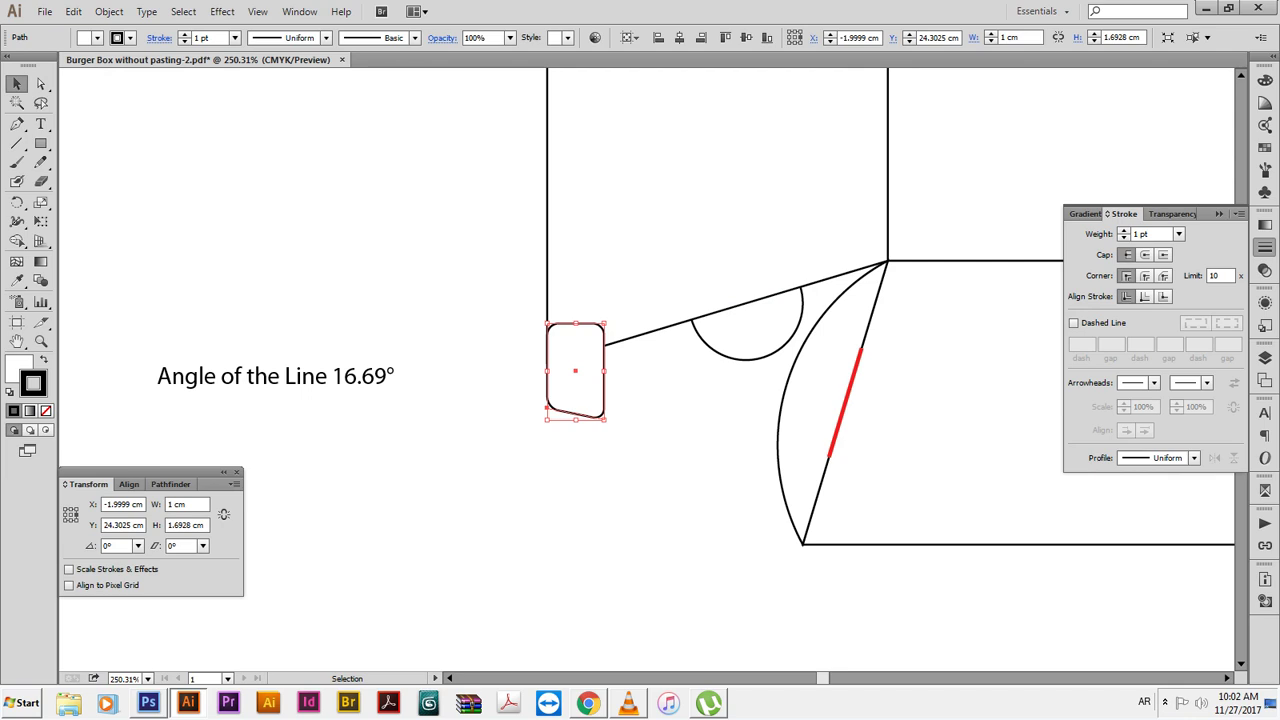
key("Return")
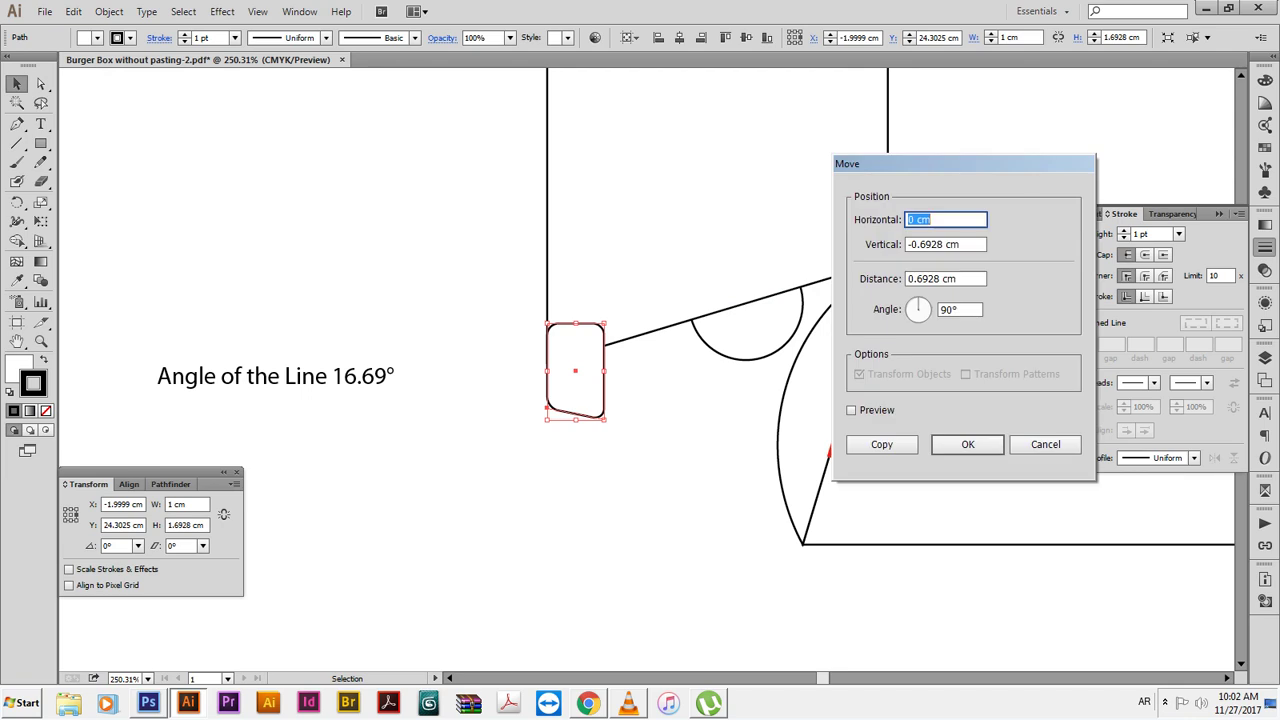
key("Escape")
key("ctrl+z")
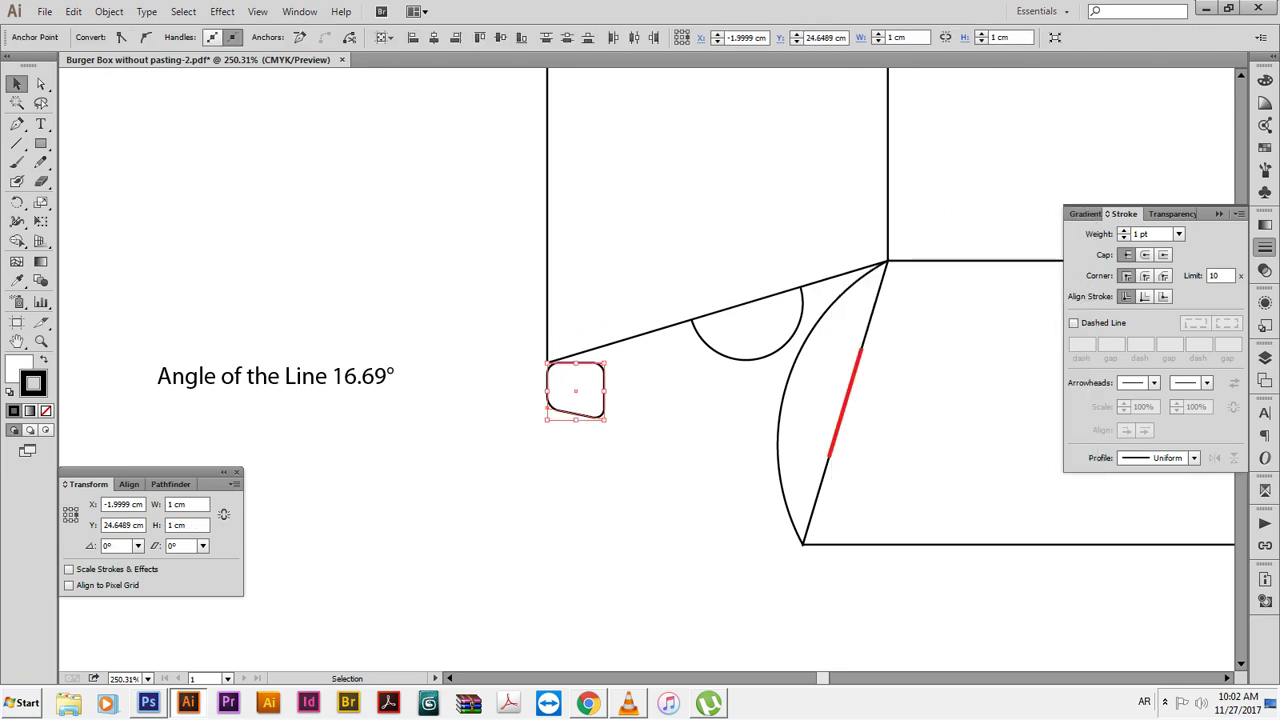
key("Return")
key("Escape")
key("ctrl+shift+a")
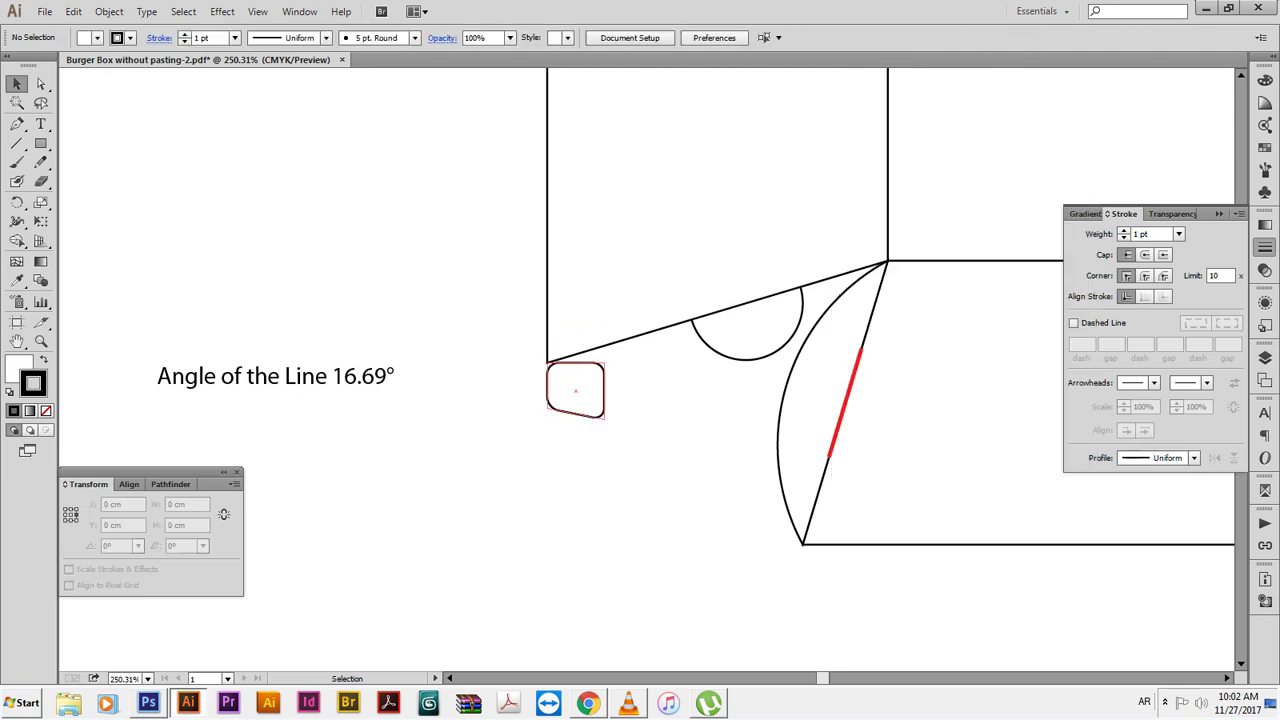
key("ctrl+z")
Raise the rounded square 0.5 cm on the flap corner
key("Return")
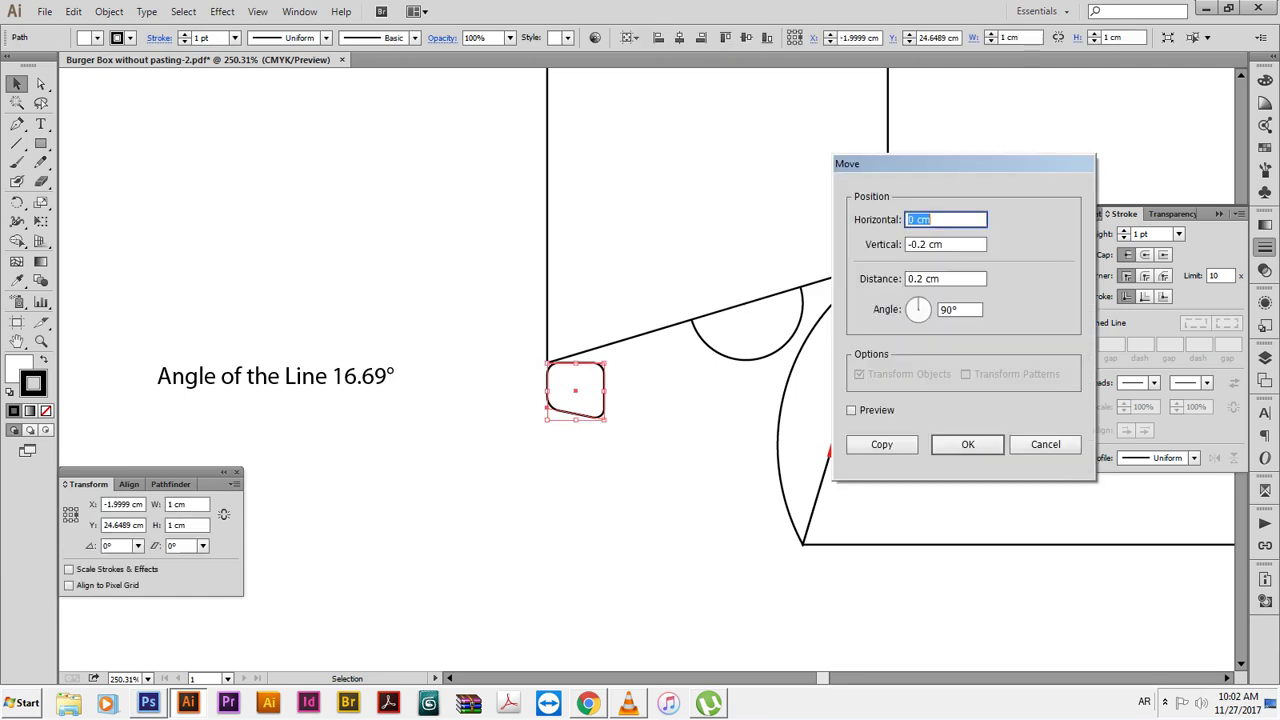
key("Tab")
type("-5")
key("Return")
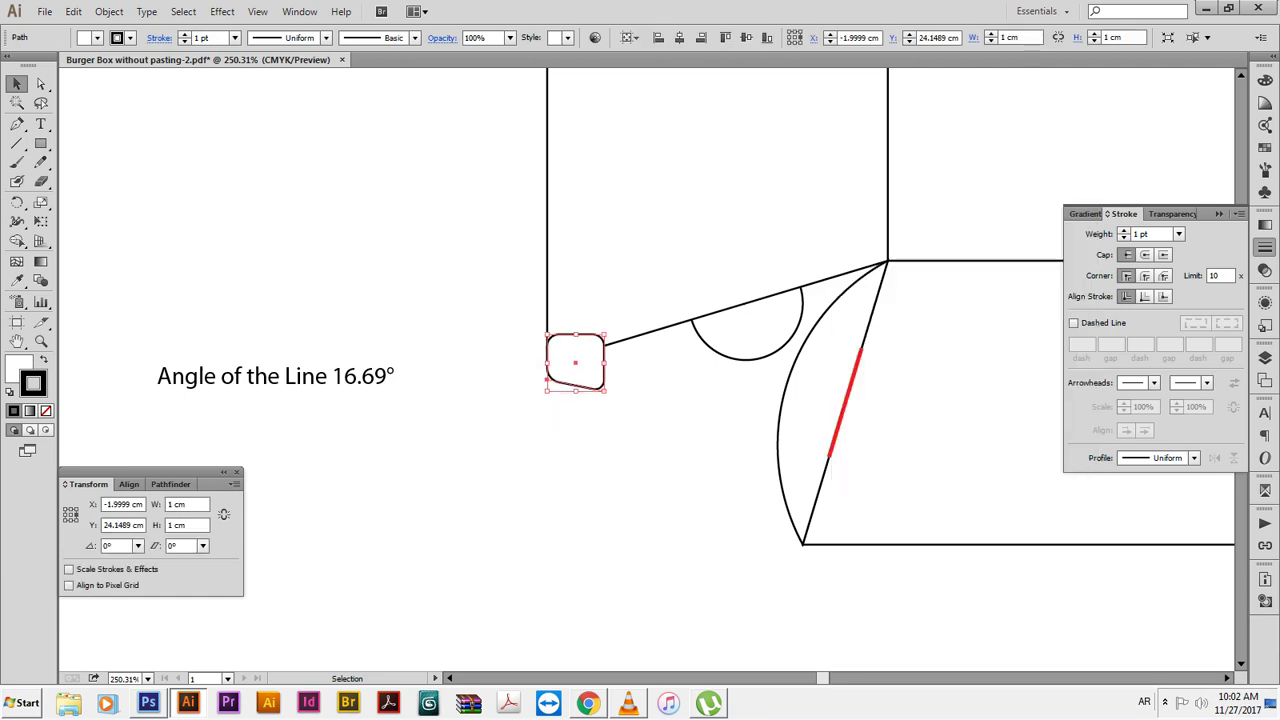
left_click(109, 11)
Expand the tab's rounded corners and move the tab to the left
left_click(150, 180)
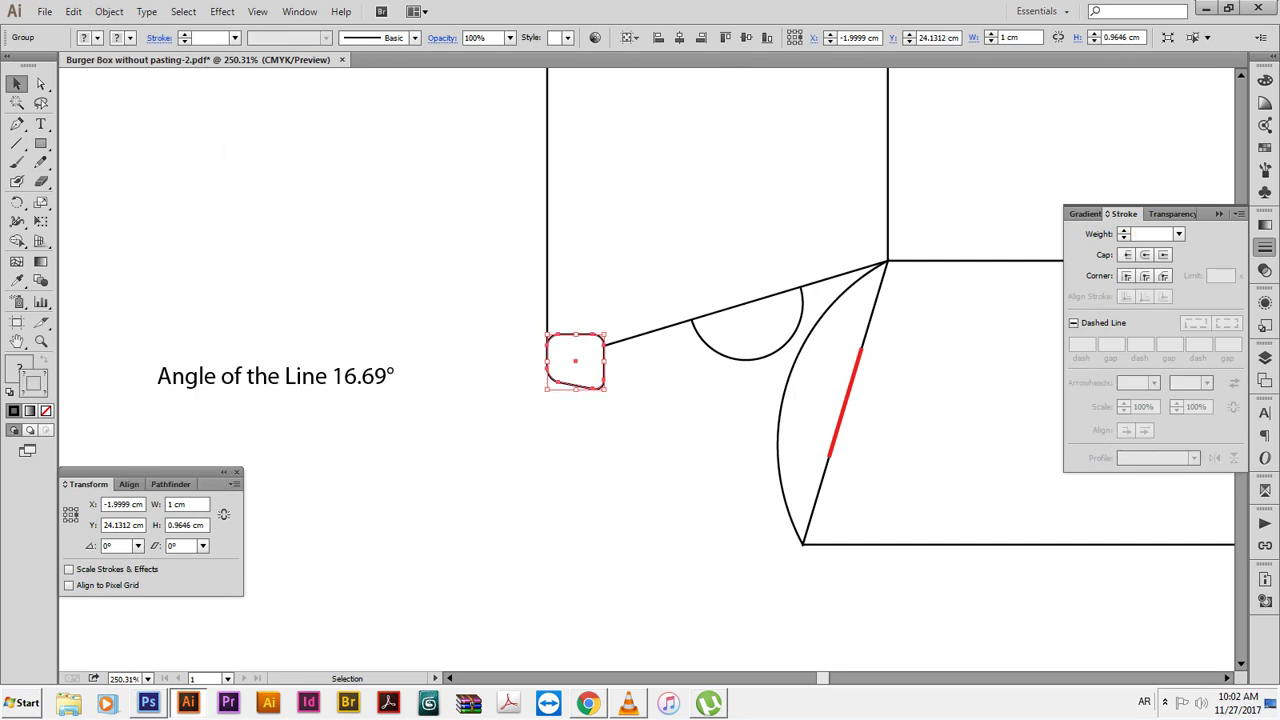
key("ctrl+shift+a")
key("ctrl+minus")
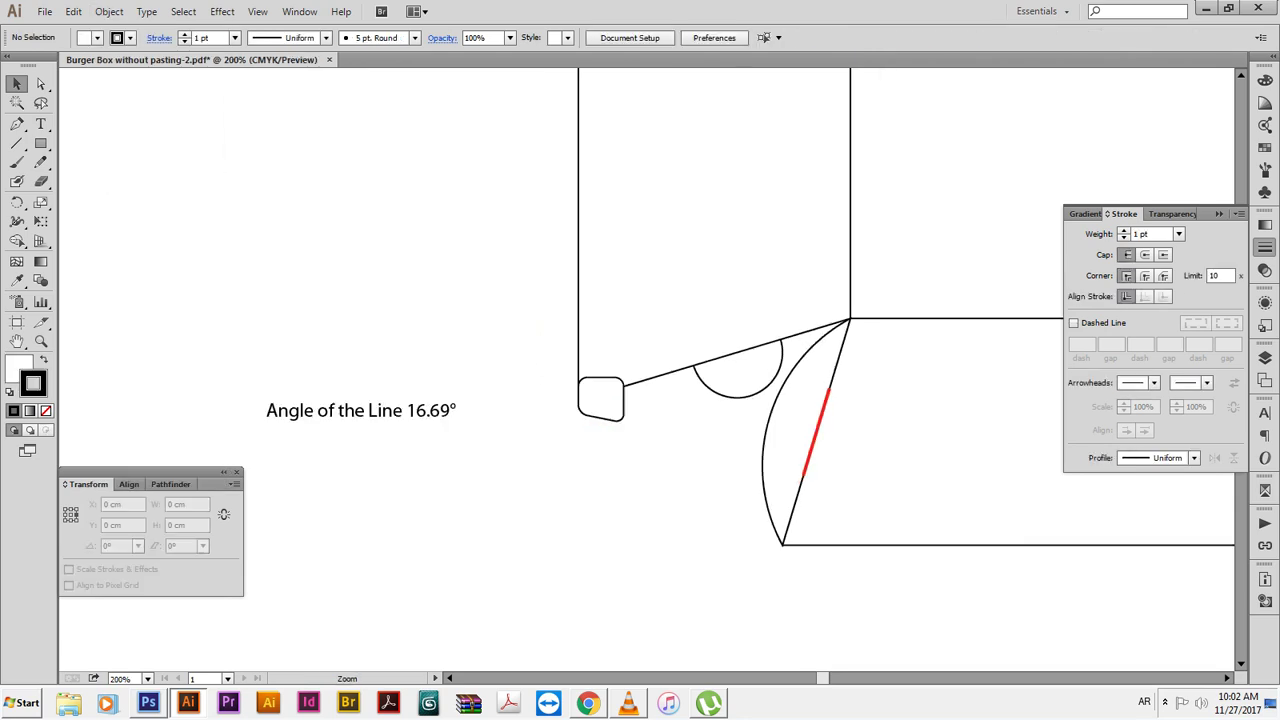
key("ctrl+minus")
left_click_drag(700, 300, 570, 324)
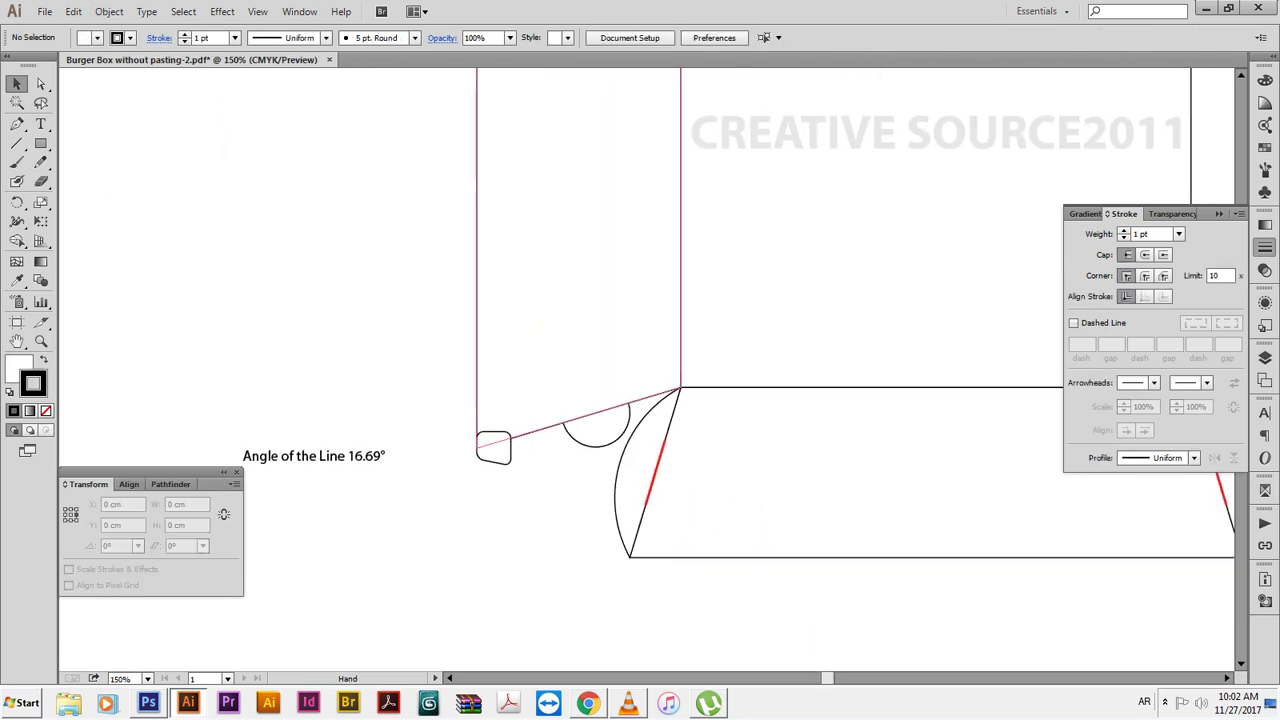
key("ctrl+minus")
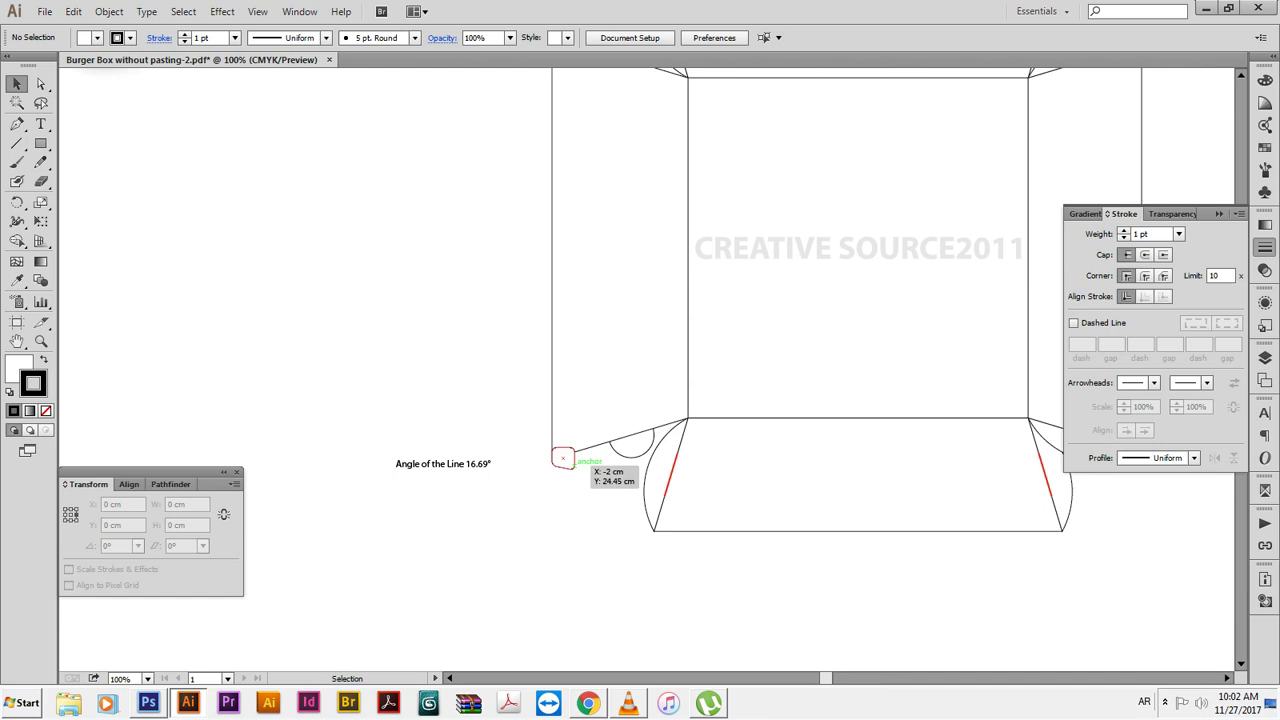
left_click_drag(562, 458, 349, 458)
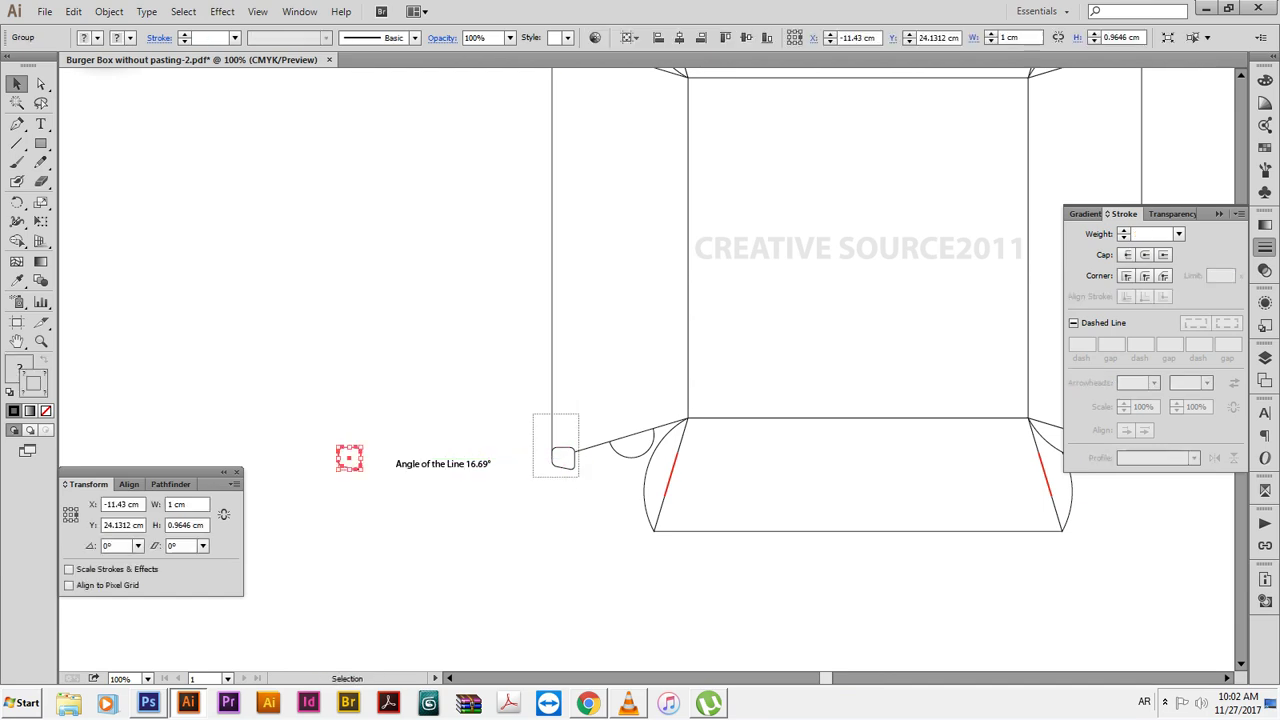
Divide the overlapping shapes at the flap corner with Pathfinder
left_click_drag(533, 413, 578, 477)
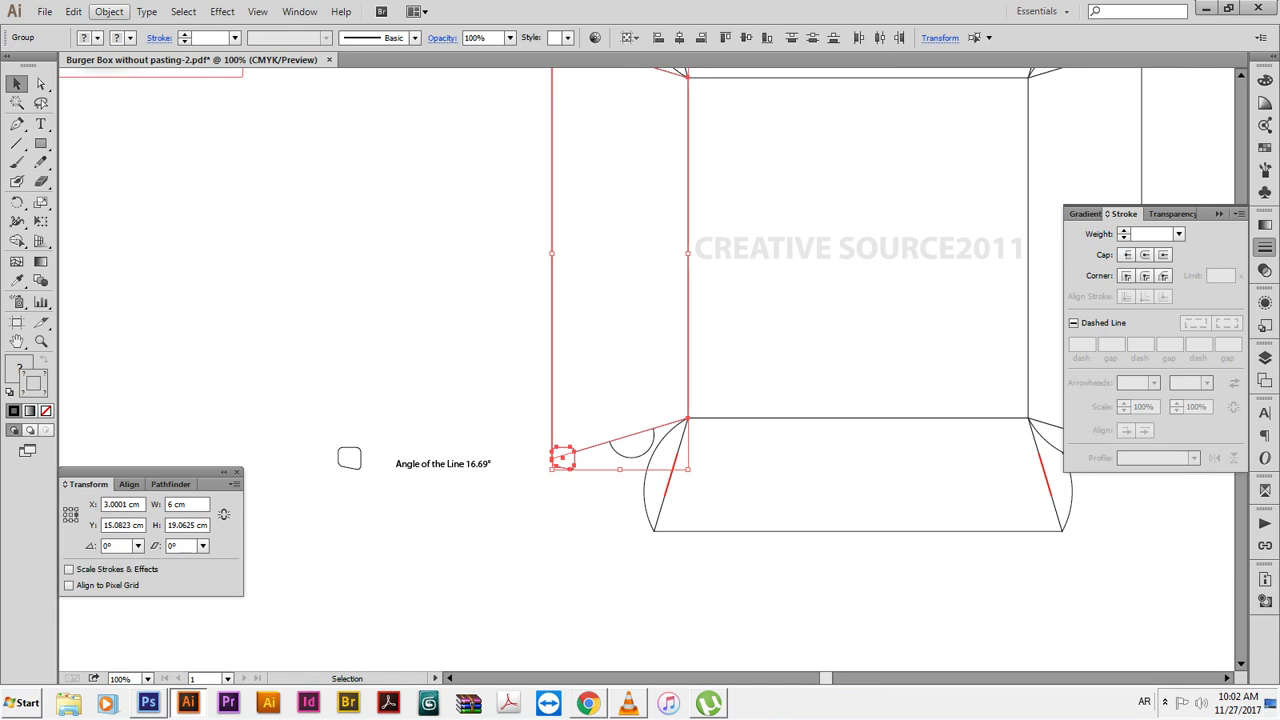
left_click(167, 484)
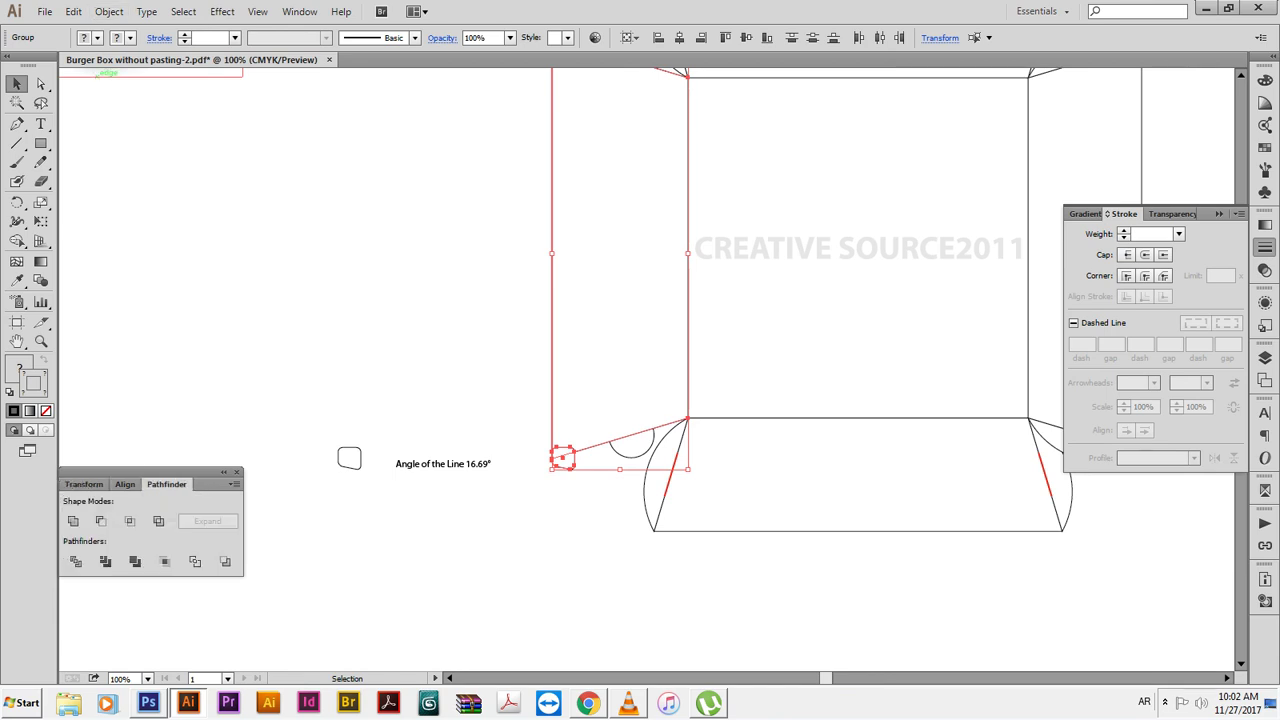
left_click(75, 561)
key("ctrl+shift+a")
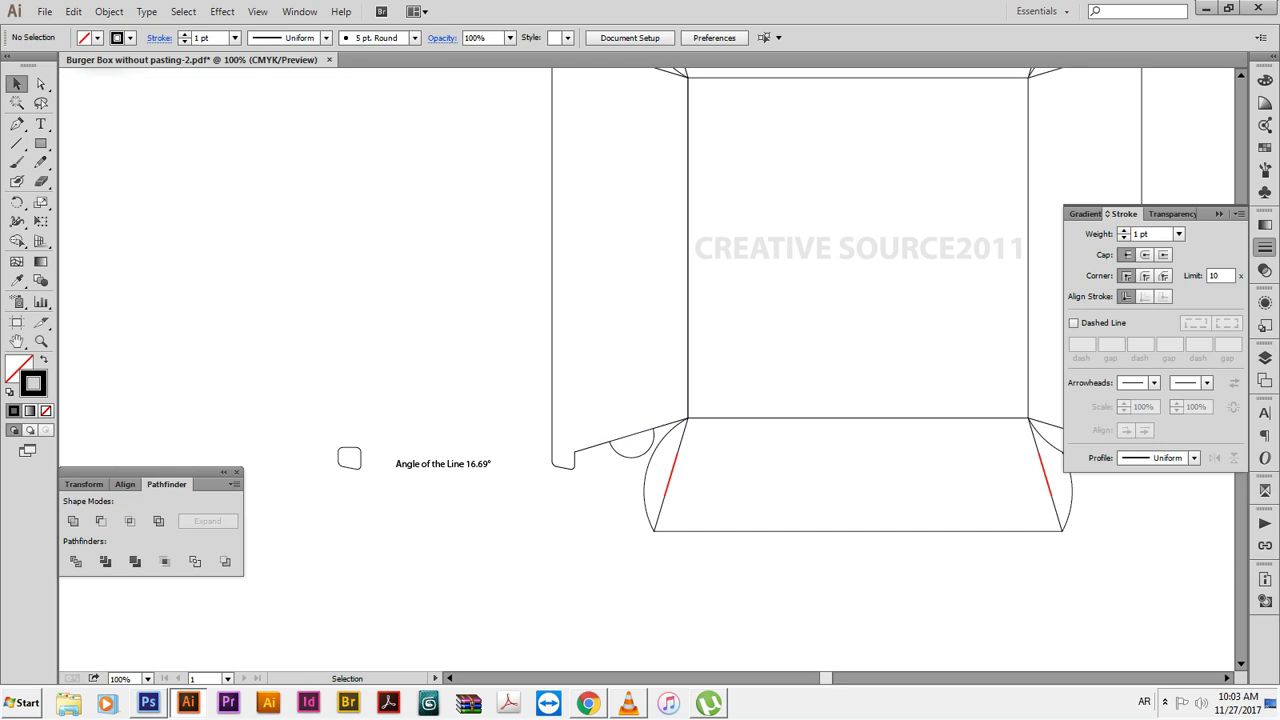
Delete the right side flap and its tabs
mouse_move(700, 300)
left_mouse_down()
mouse_move(526, 365)
mouse_move(476, 364)
left_mouse_up()
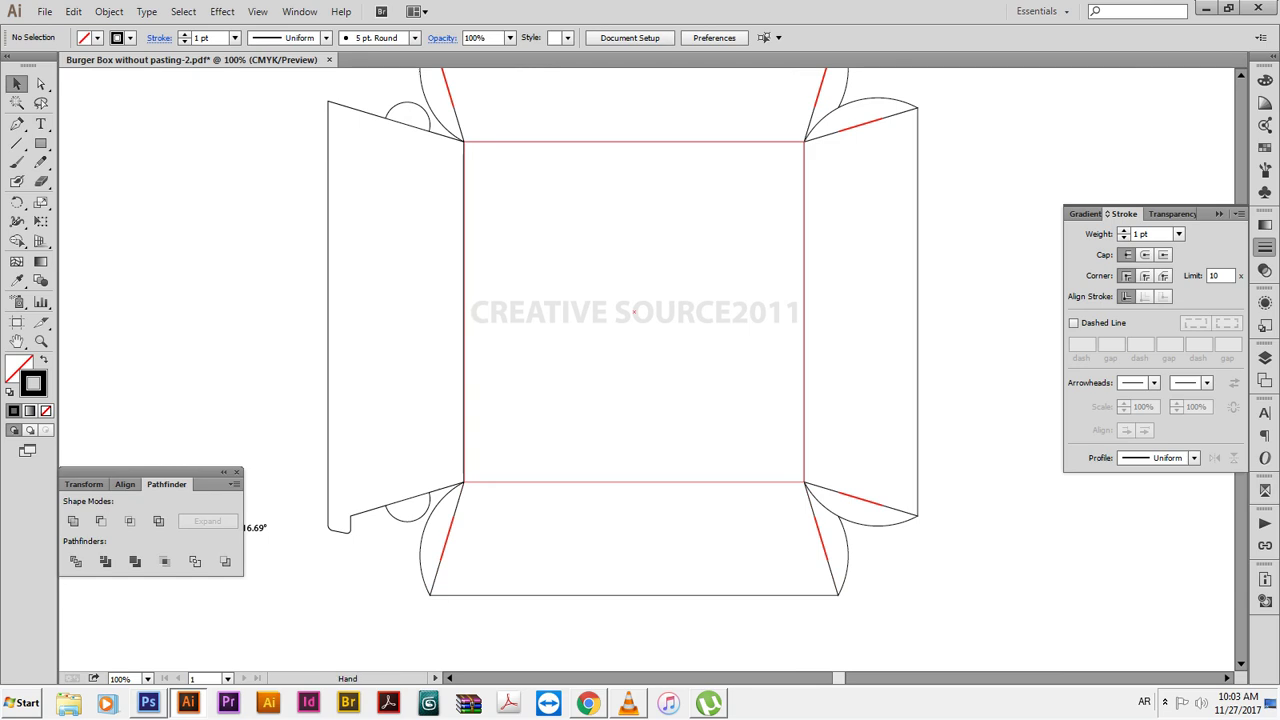
left_click_drag(946, 98, 868, 527)
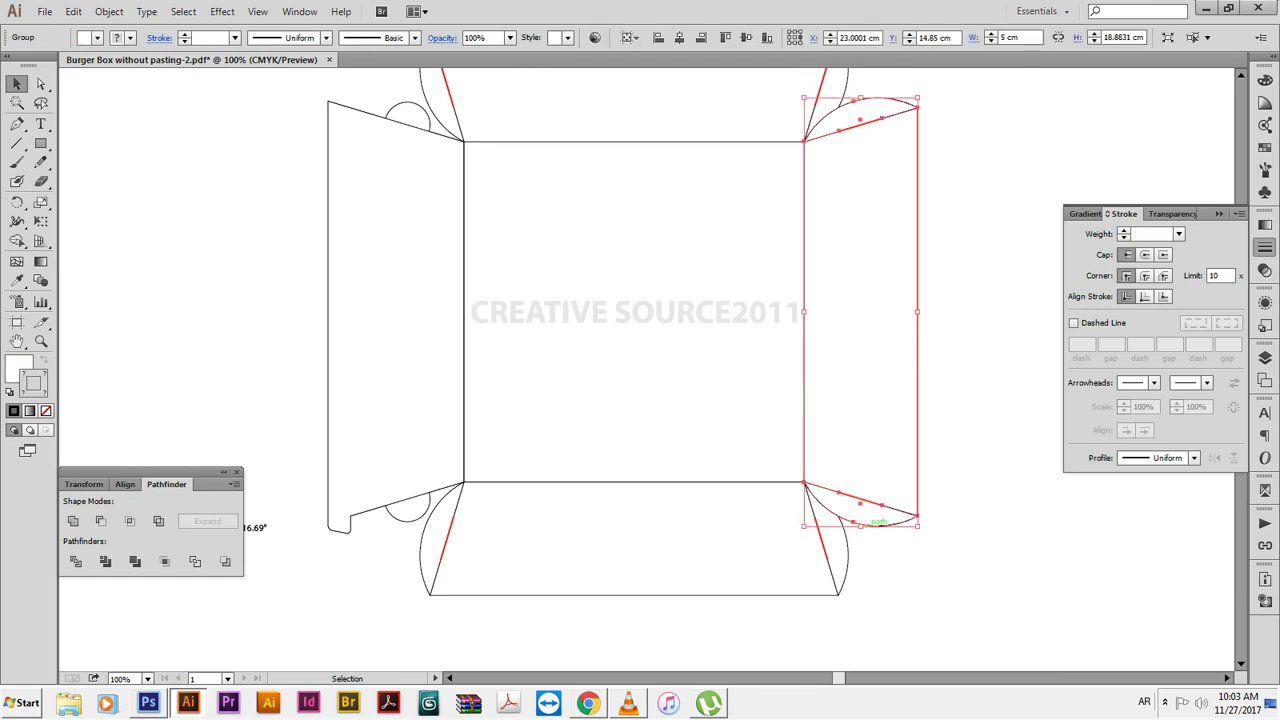
key("Delete")
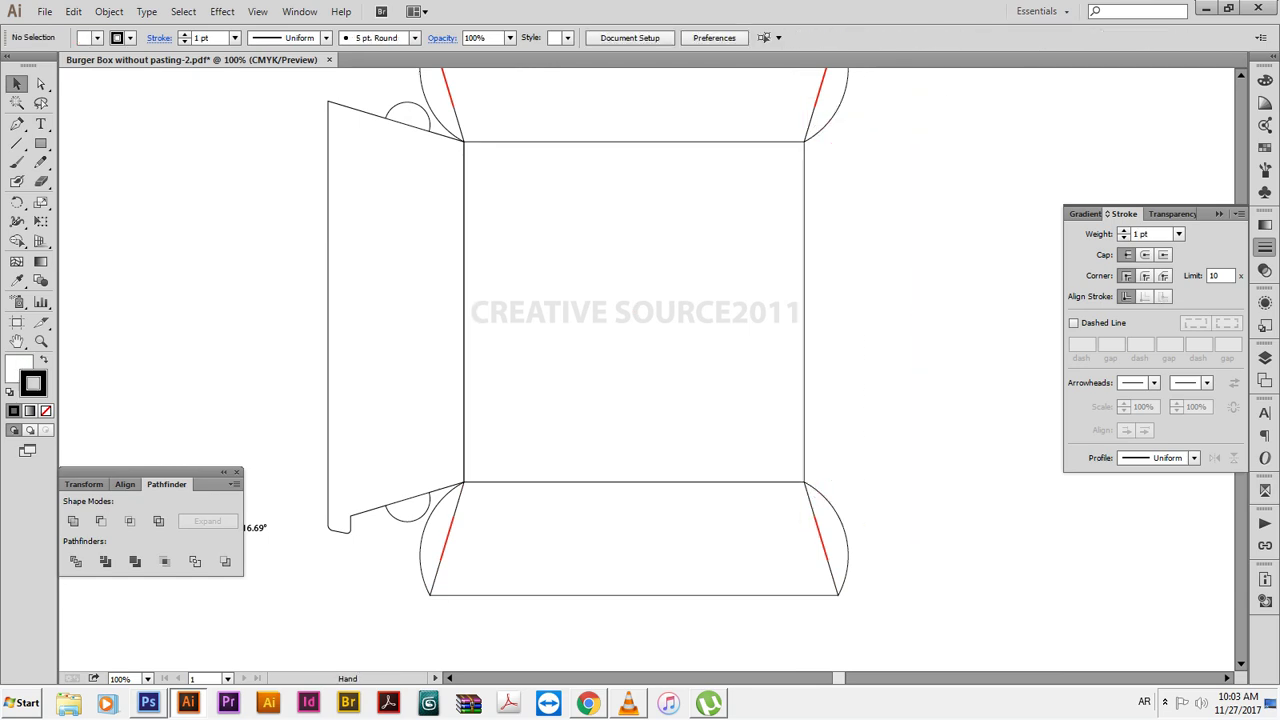
Trial-rotate the left flap about its inner corner, then undo the rotation
mouse_move(297, 97)
left_mouse_down()
mouse_move(384, 428)
mouse_move(386, 516)
left_mouse_up()
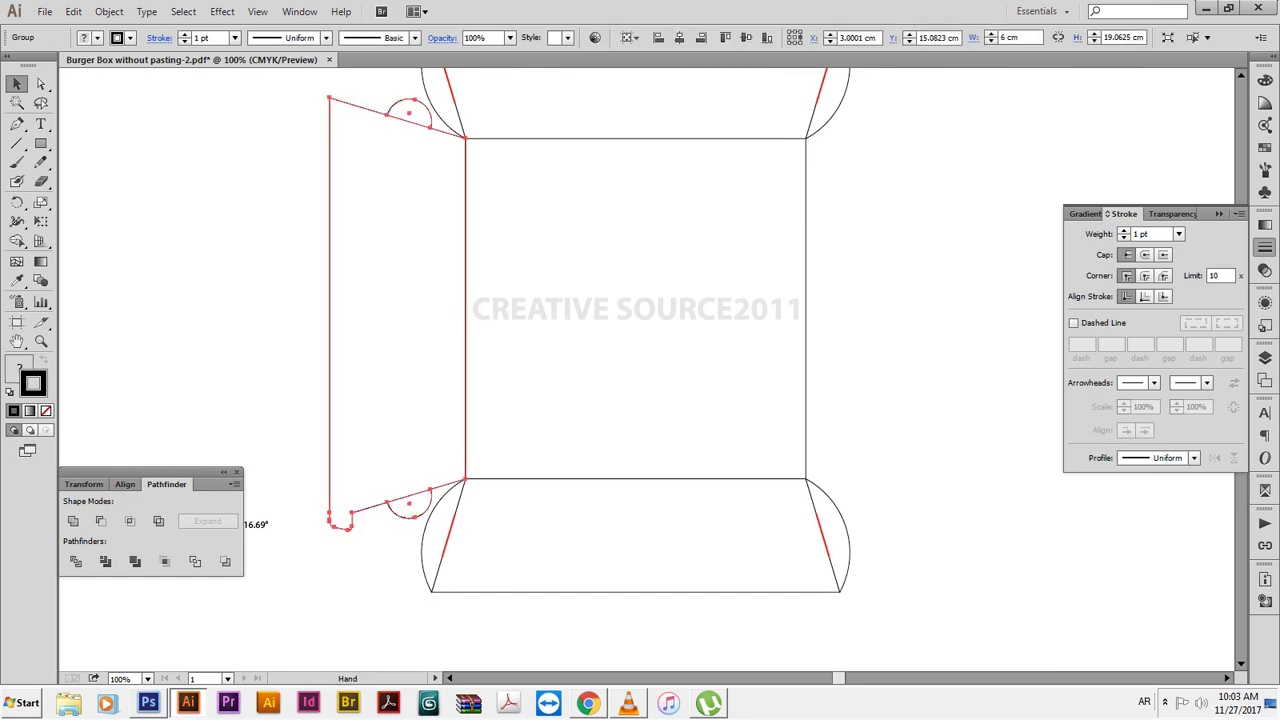
left_click_drag(330, 200, 360, 486)
left_click_drag(314, 272, 626, 494)
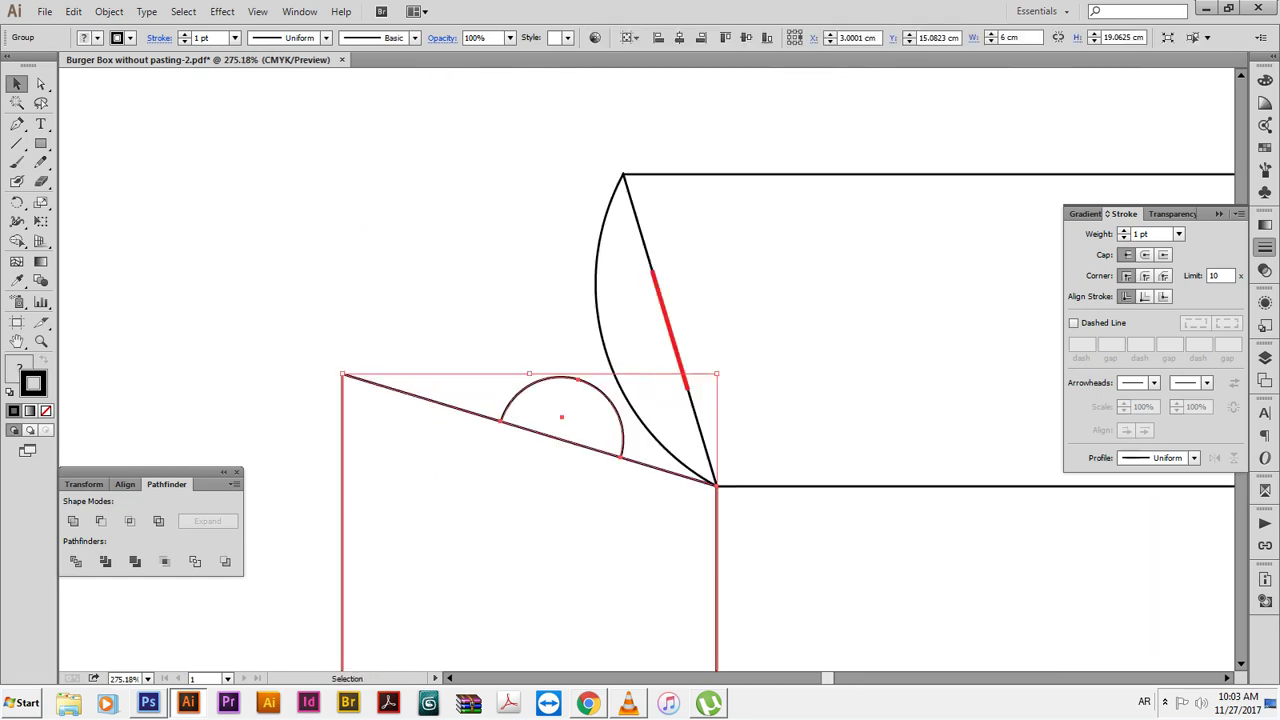
key("r")
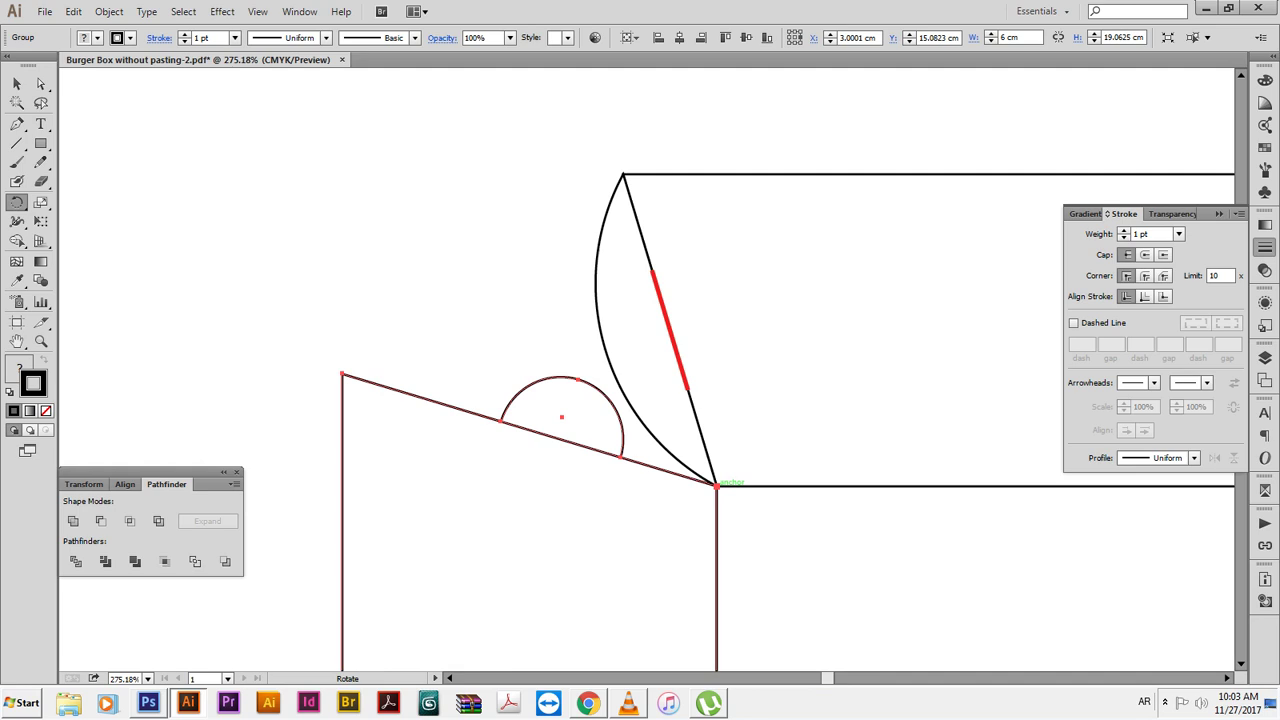
left_click(717, 486)
mouse_move(450, 280)
left_mouse_down()
mouse_move(645, 228)
mouse_move(737, 257)
left_mouse_up()
key("ctrl+z")
key("ctrl+minus")
key("ctrl+minus")
key("ctrl+minus")
key("ctrl+minus")
key("v")
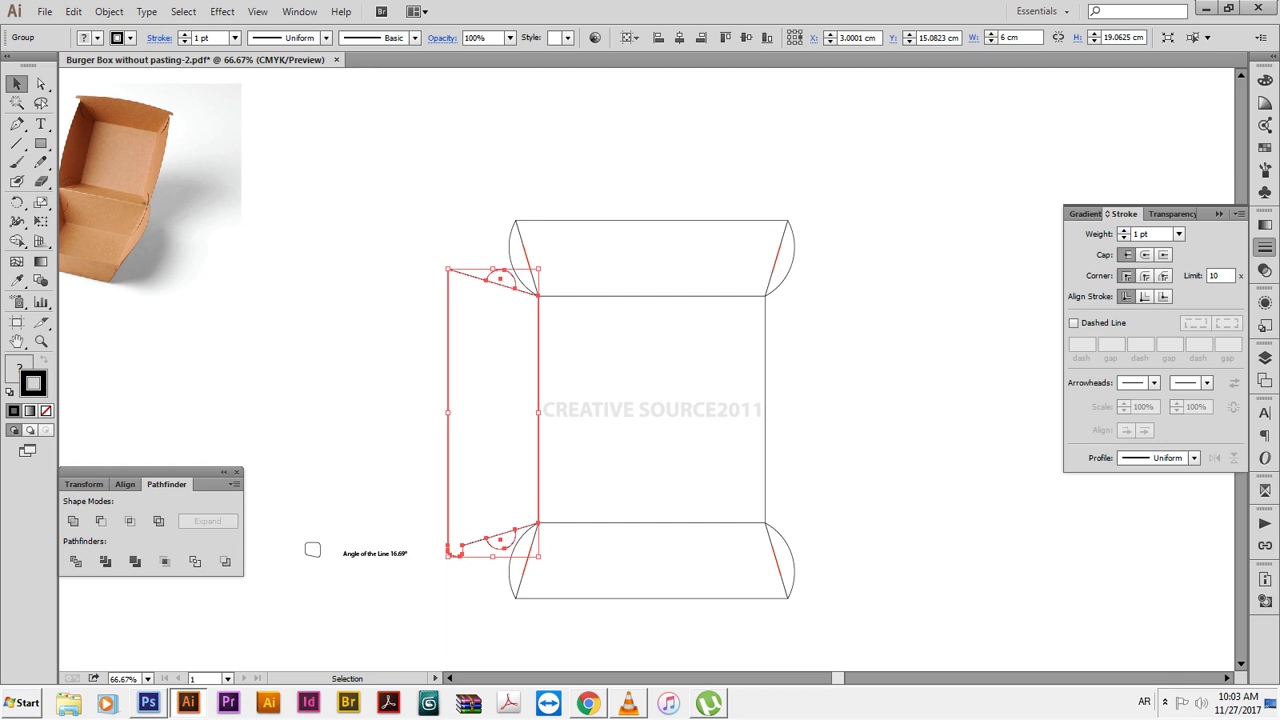
Place a copy of the left flap 21 cm to the right
left_click_drag(640, 400, 590, 336)
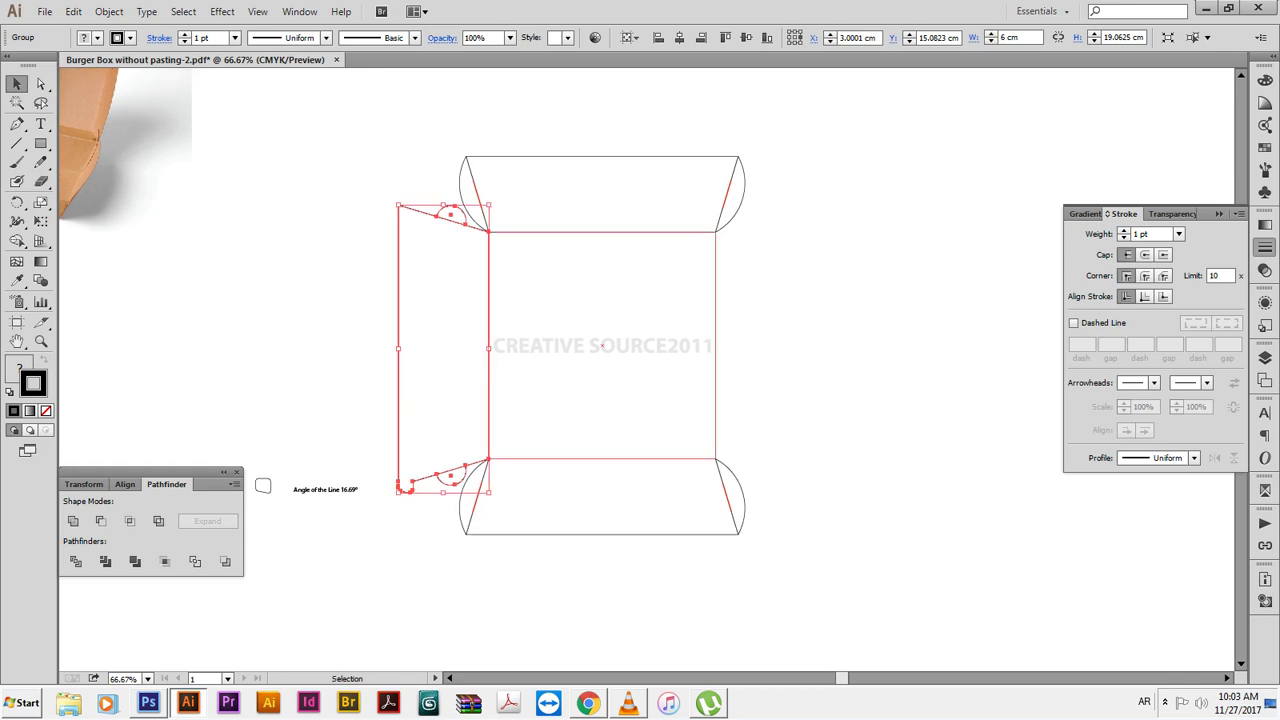
left_click(600, 459, "shift")
key("shift+F8")
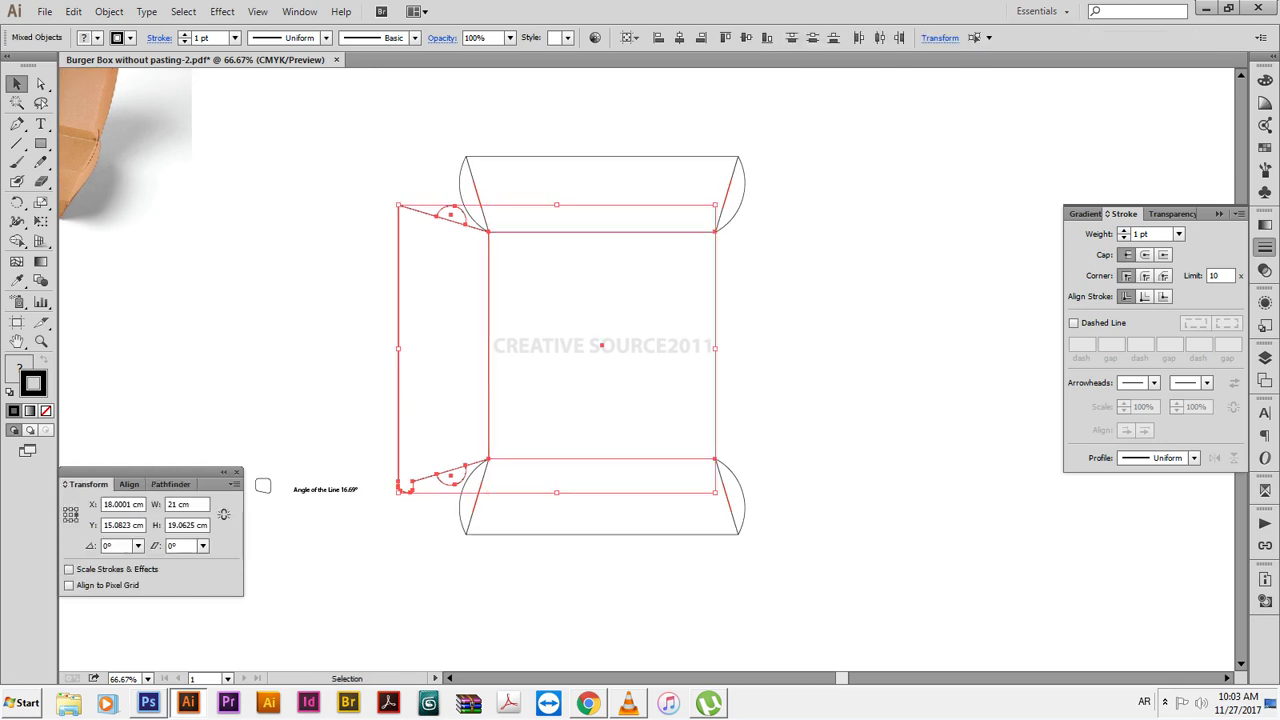
left_click(489, 360, "shift")
key("Return")
type("21")
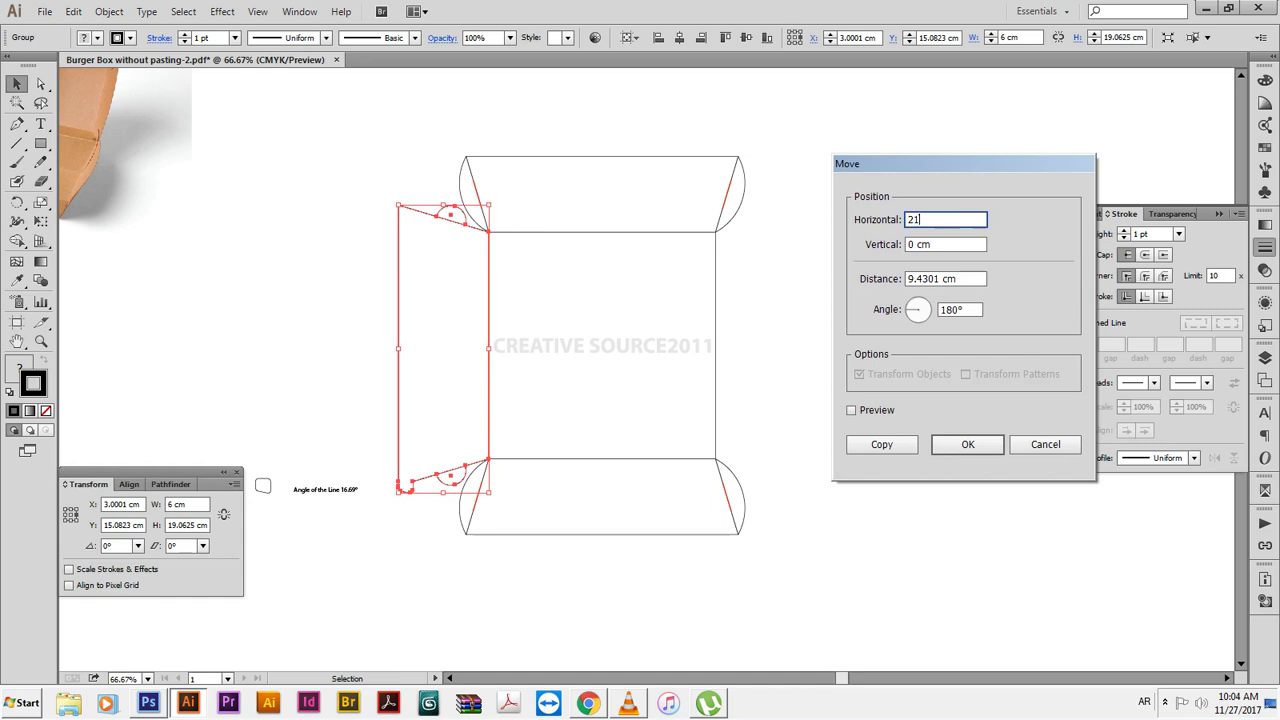
left_click(881, 444)
Reflect the copied flap across a vertical axis to form the right flap
right_click(792, 321)
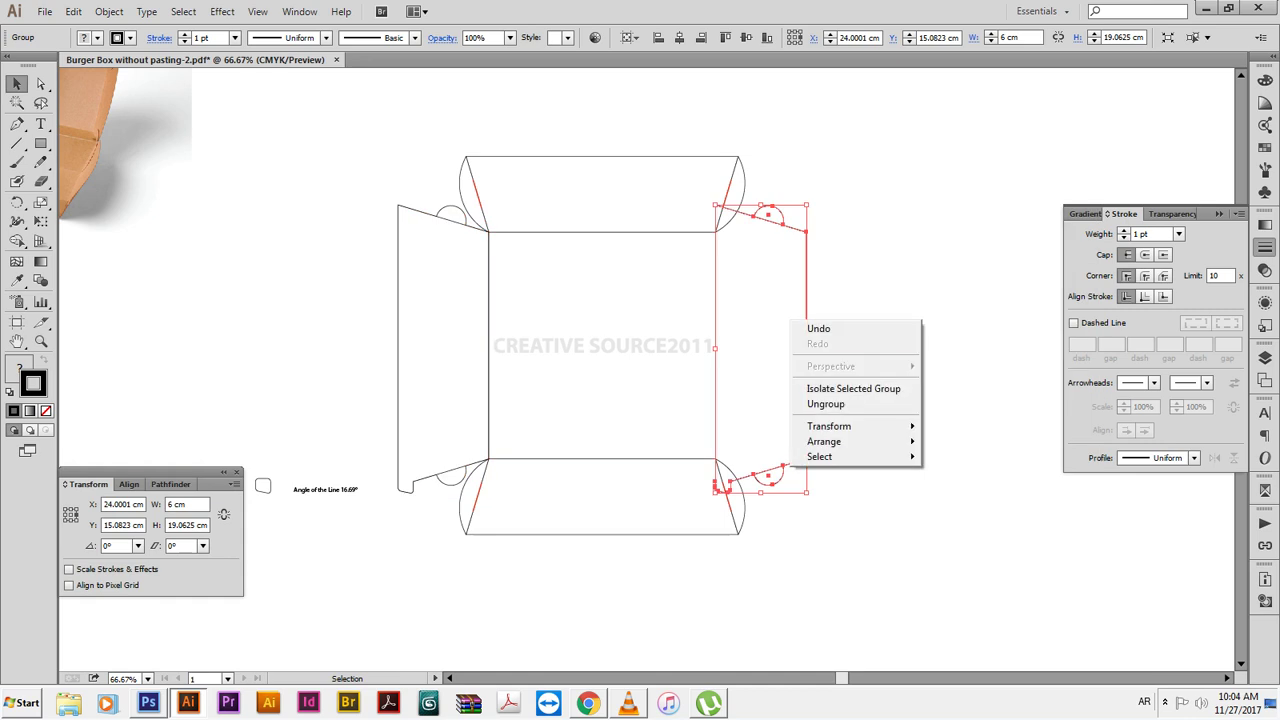
left_click(950, 480)
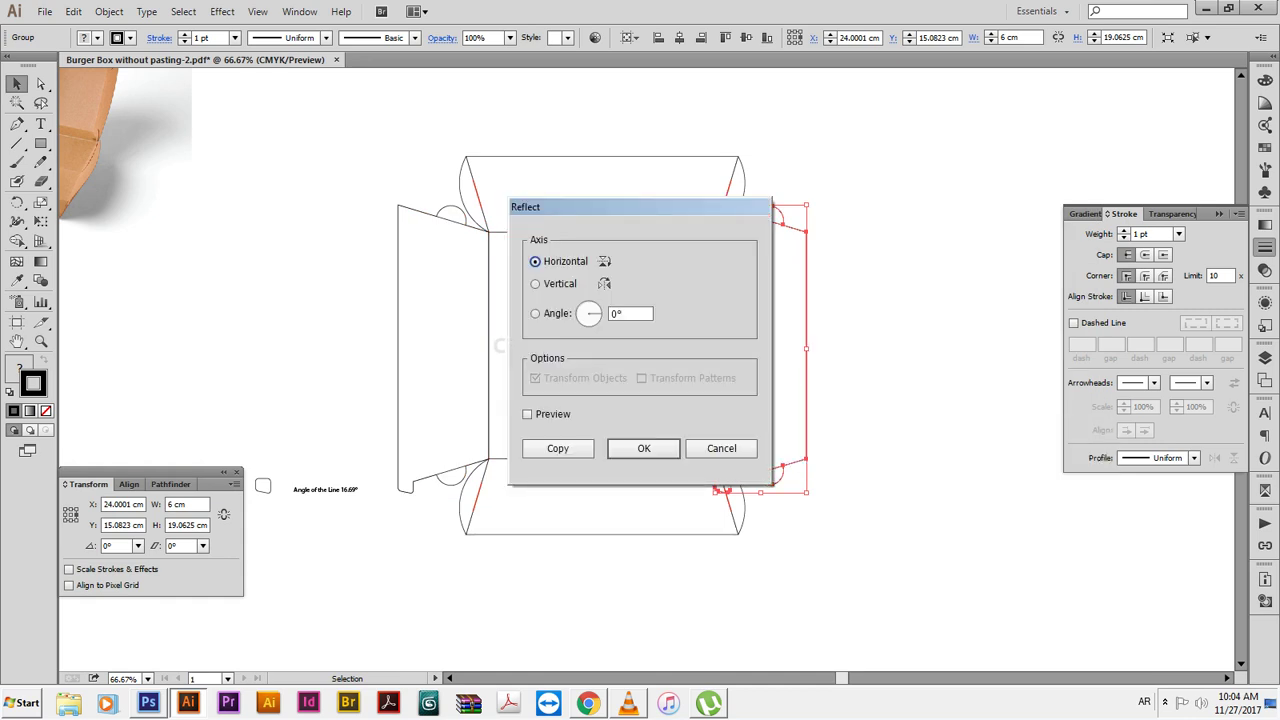
left_click(535, 283)
left_click(644, 448)
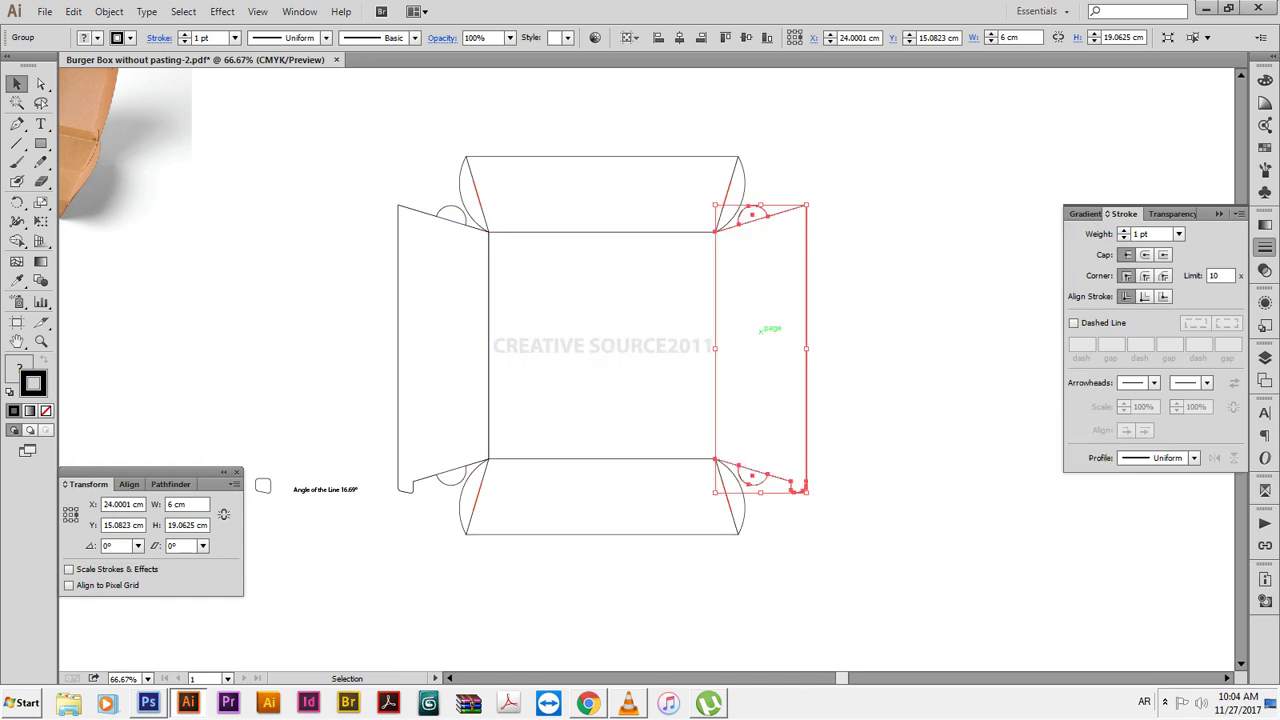
left_click(758, 327)
mouse_move(758, 327)
left_mouse_down()
mouse_move(814, 335)
mouse_move(831, 365)
left_mouse_up()
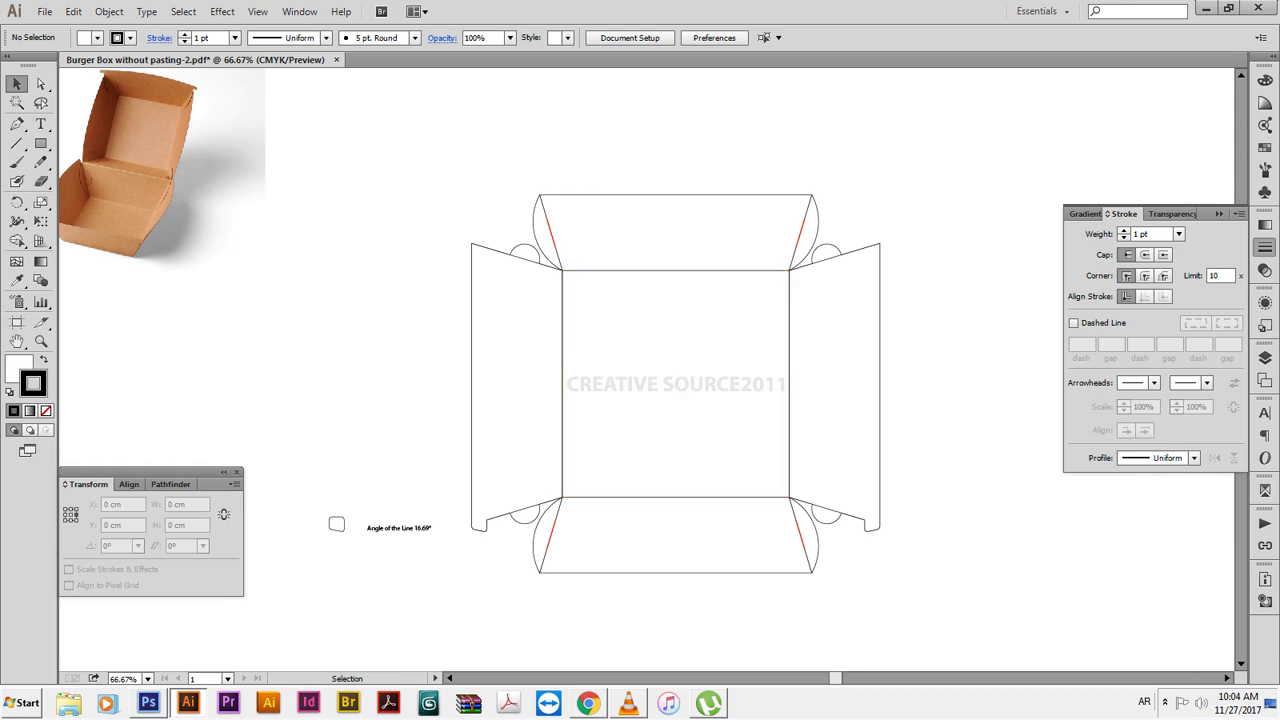
Copy the whole dieline with a 0 / -25 cm move so it sits 25 cm above
left_click_drag(442, 144, 926, 596)
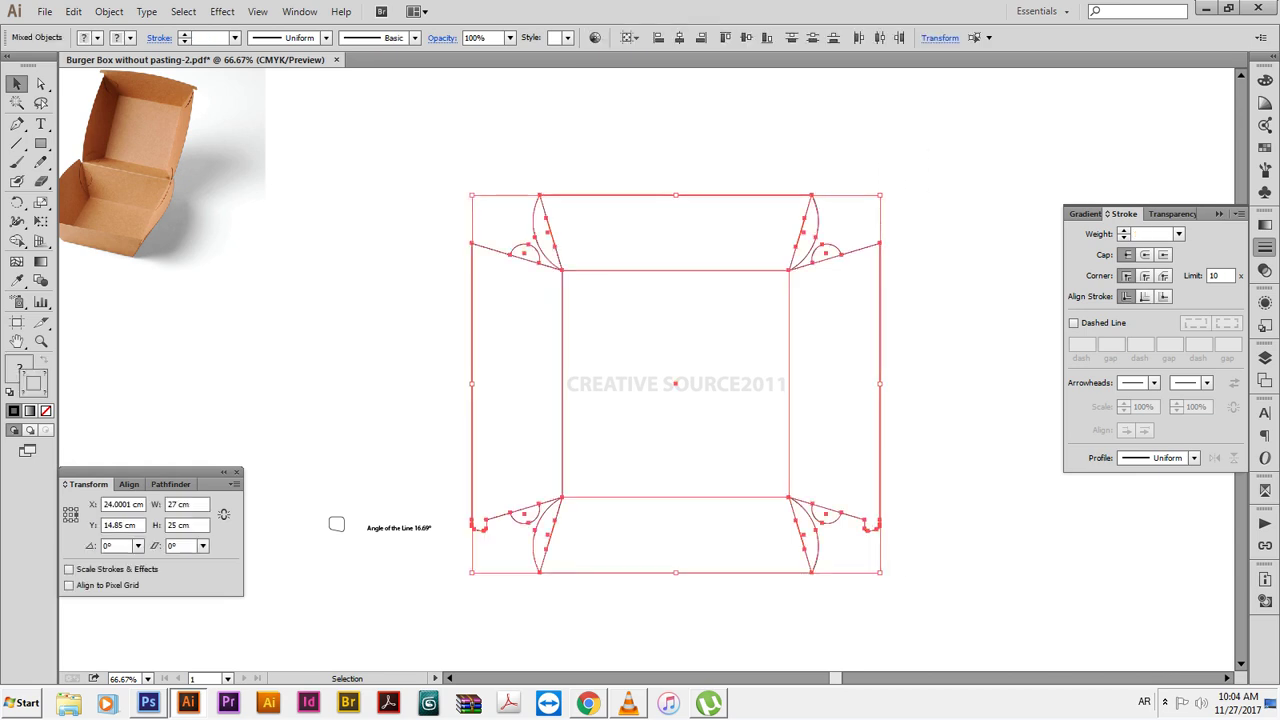
key("Return")
type("0")
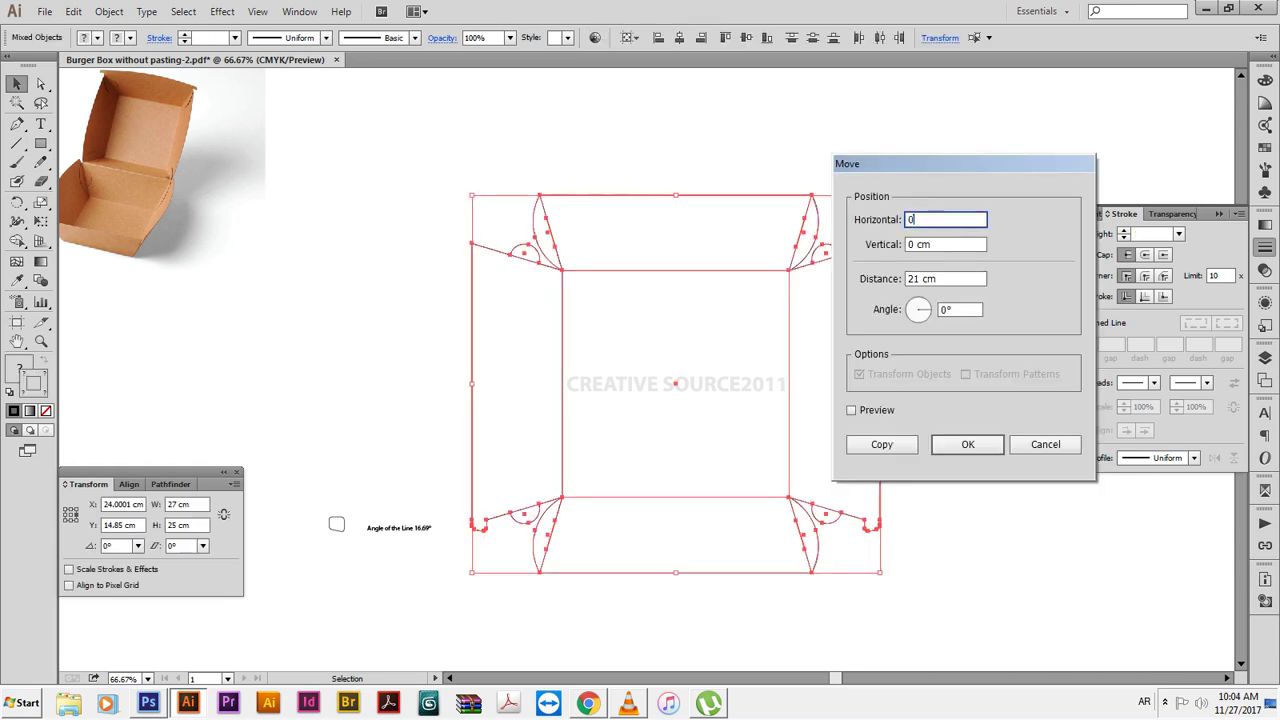
key("Tab")
type("-2")
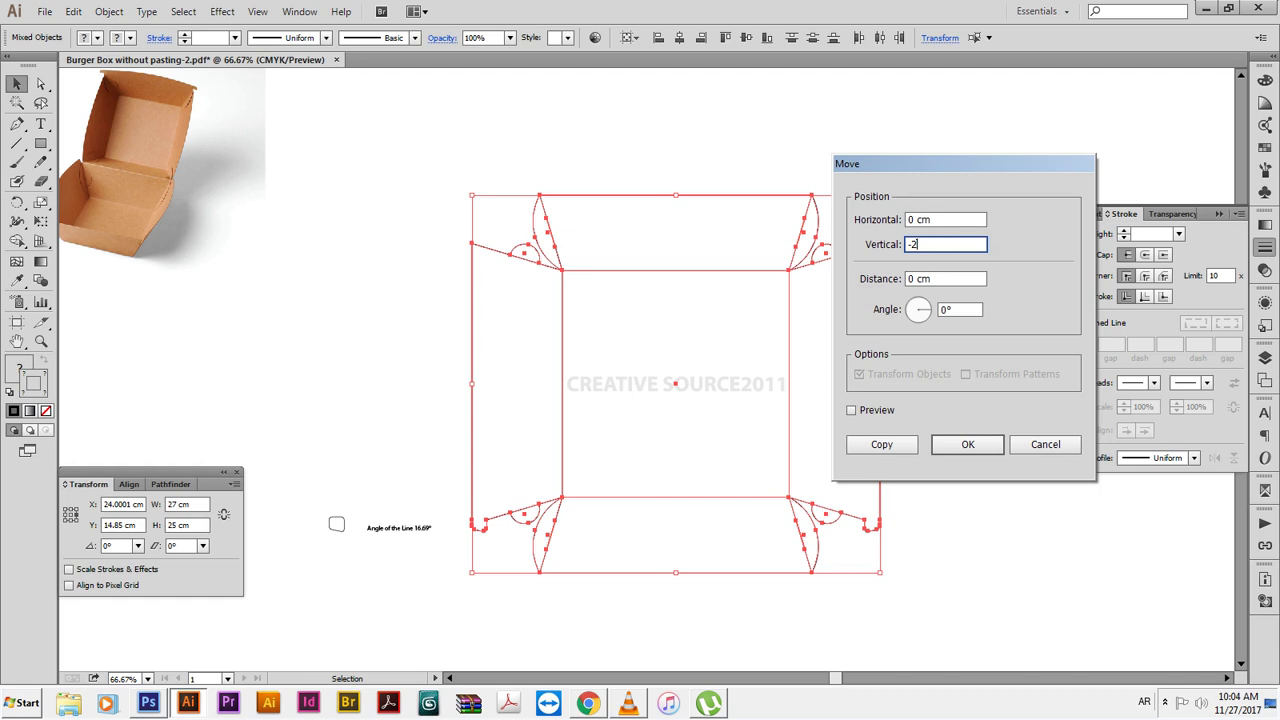
type("5")
key("Return")
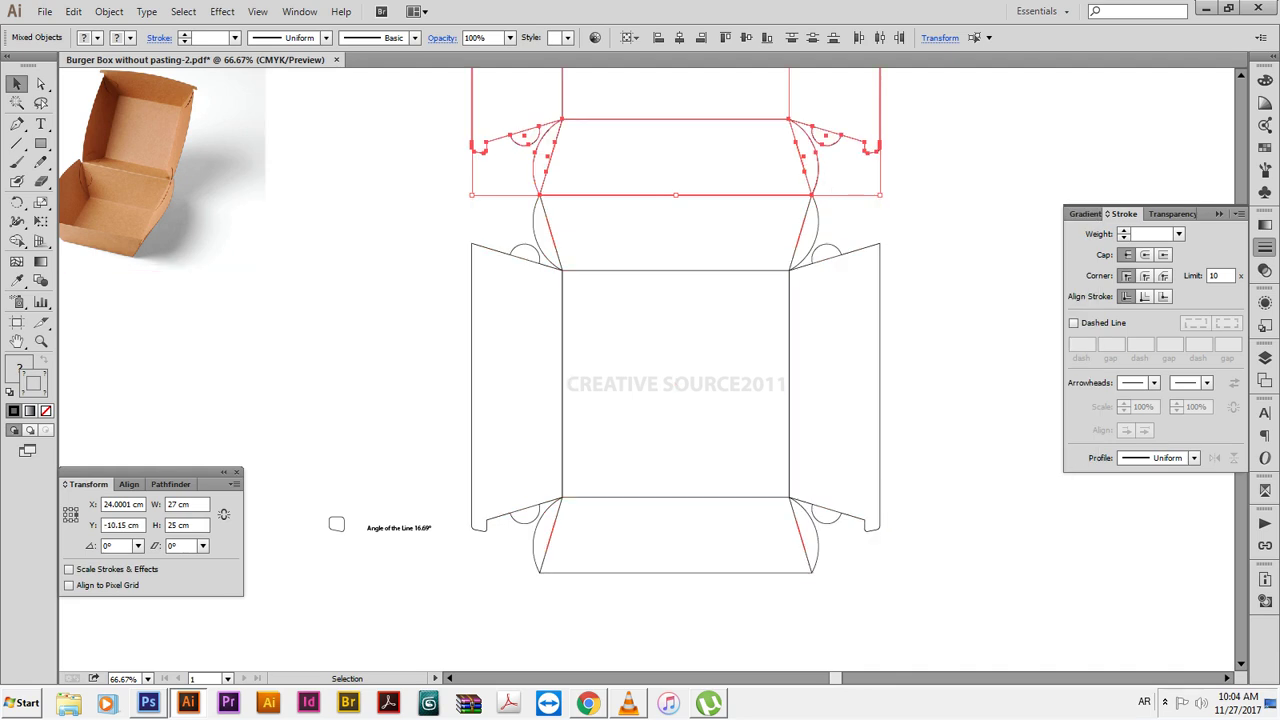
scroll(470, 330, "up", 2)
scroll(470, 330, "up", 1)
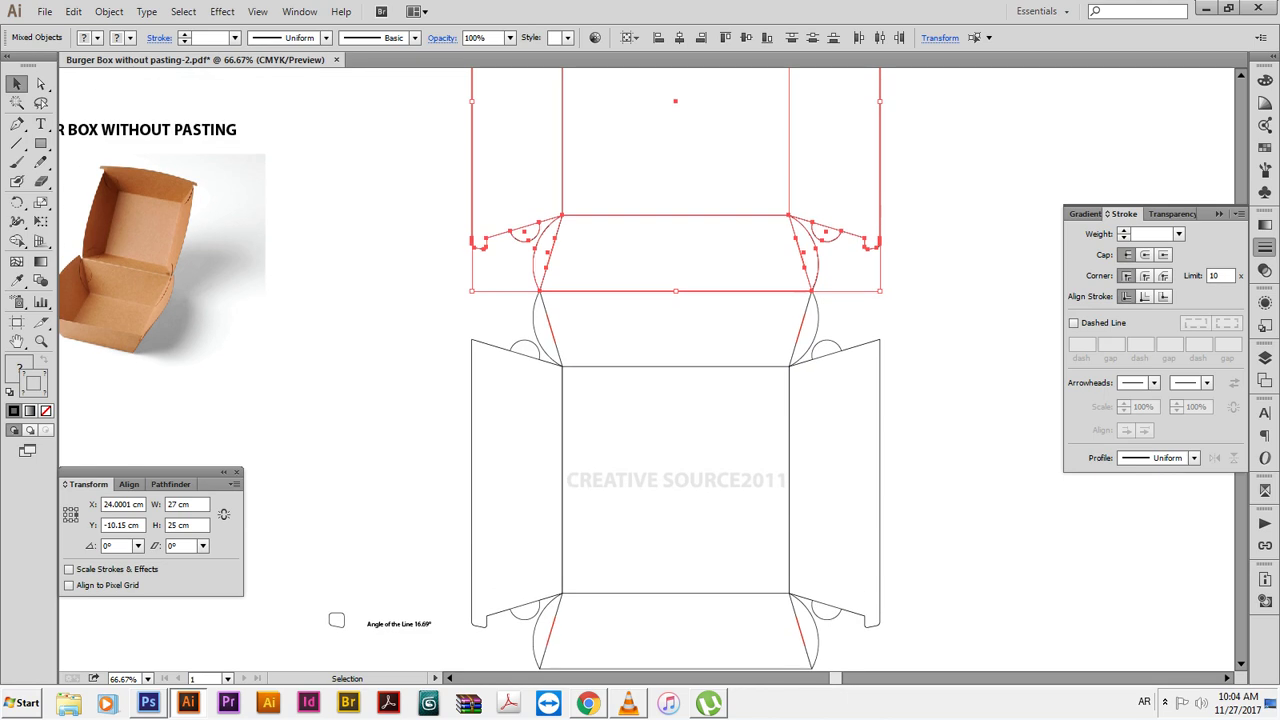
scroll(650, 370, "up", 1)
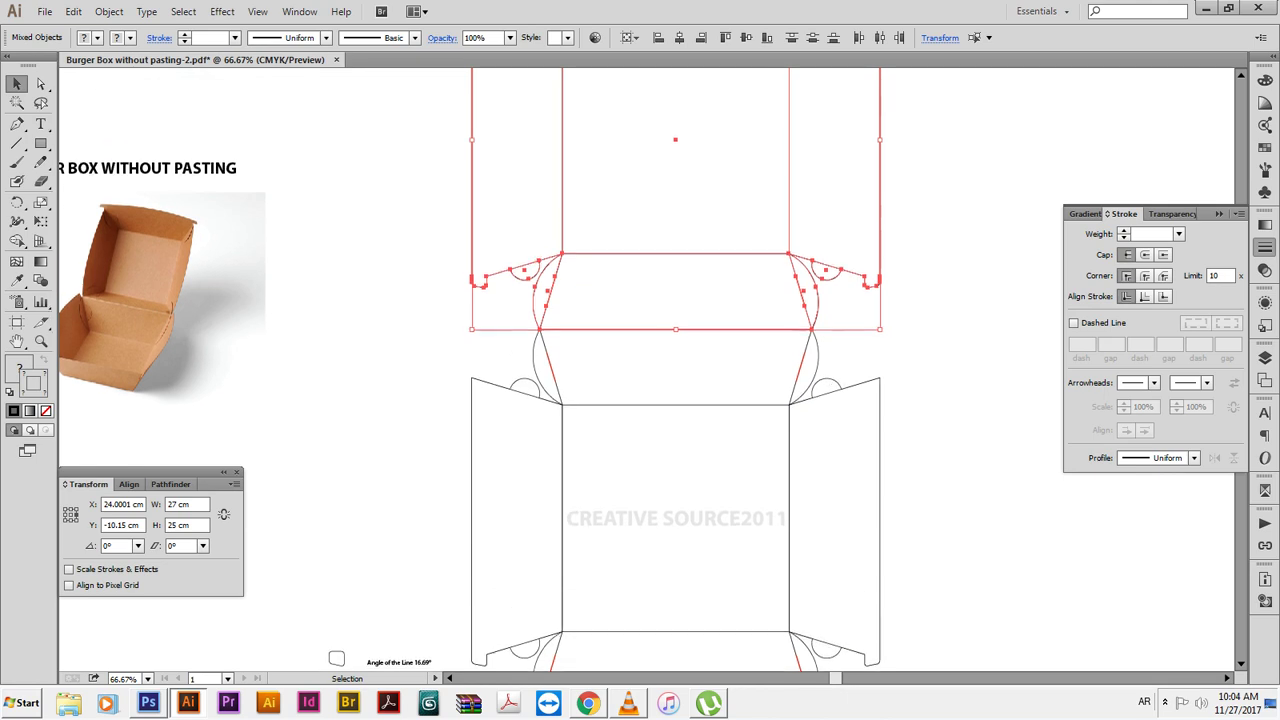
scroll(650, 370, "up", 1)
scroll(650, 370, "up", 1)
scroll(650, 370, "up", 1)
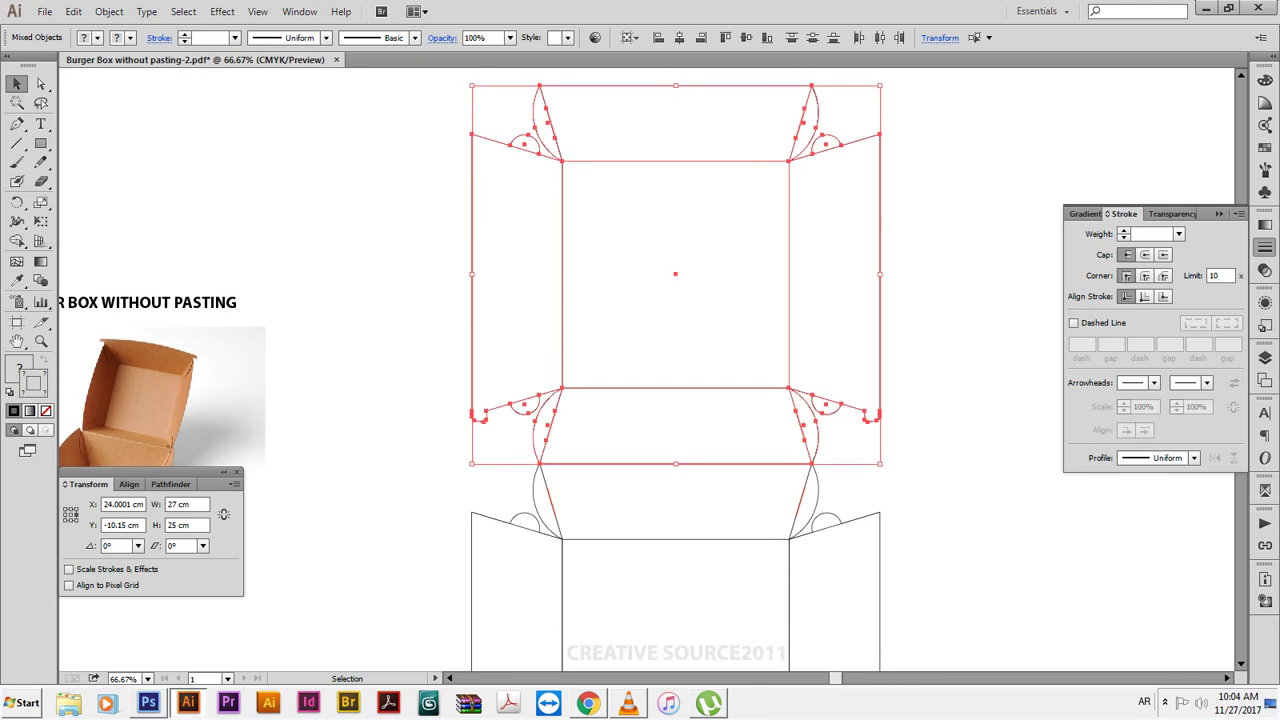
key("ctrl+shift+a")
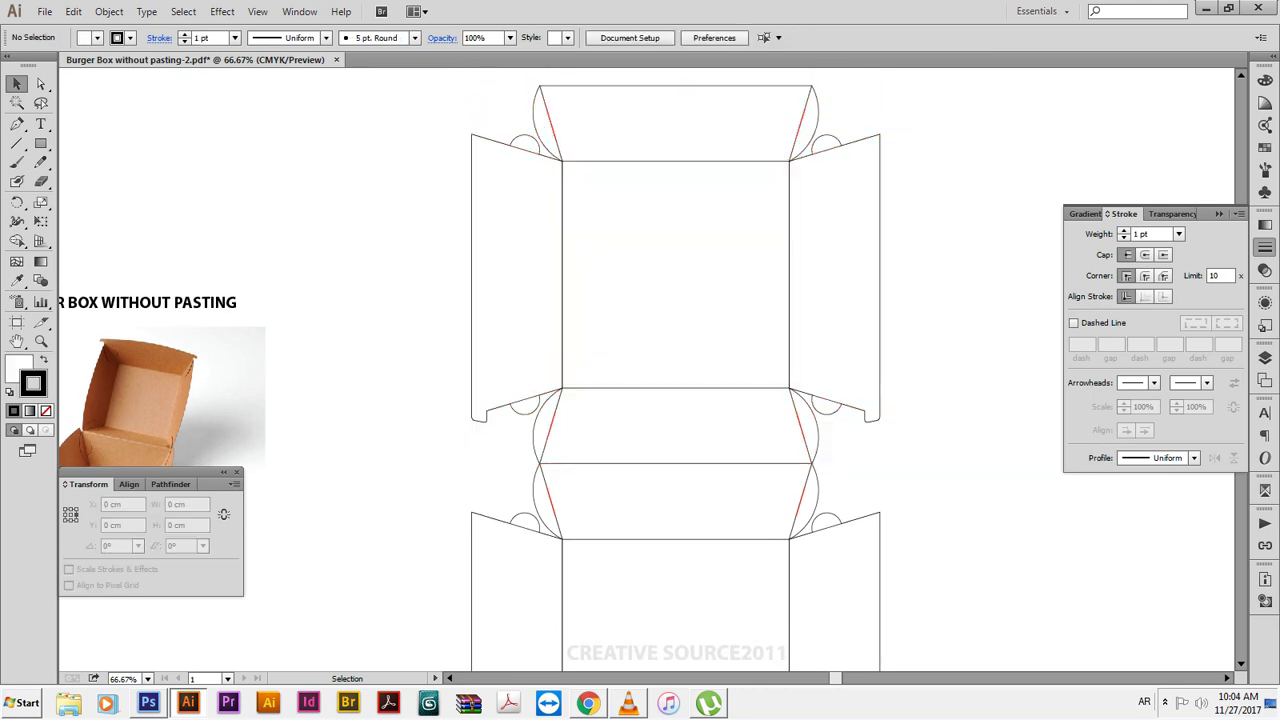
Scroll and pan across the box net, then zoom out to 50% to see it whole
scroll(336, 658, "down", 1)
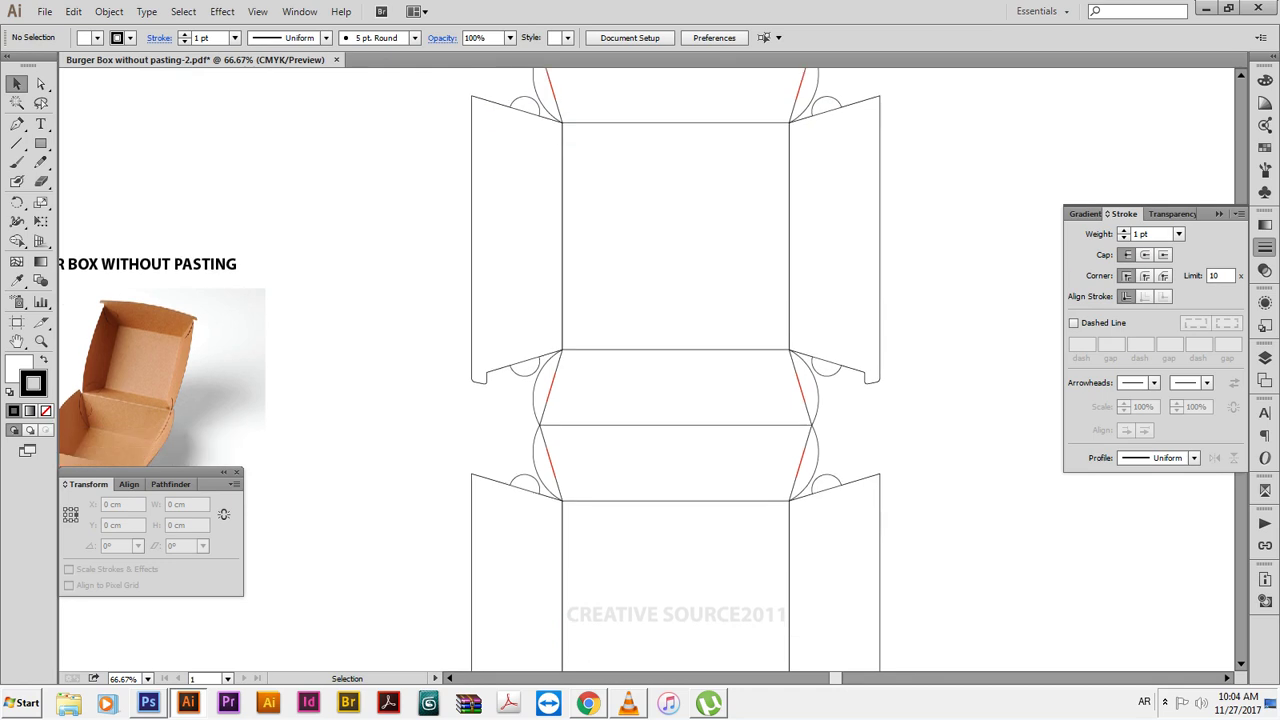
scroll(336, 658, "down", 1)
scroll(336, 658, "down", 1)
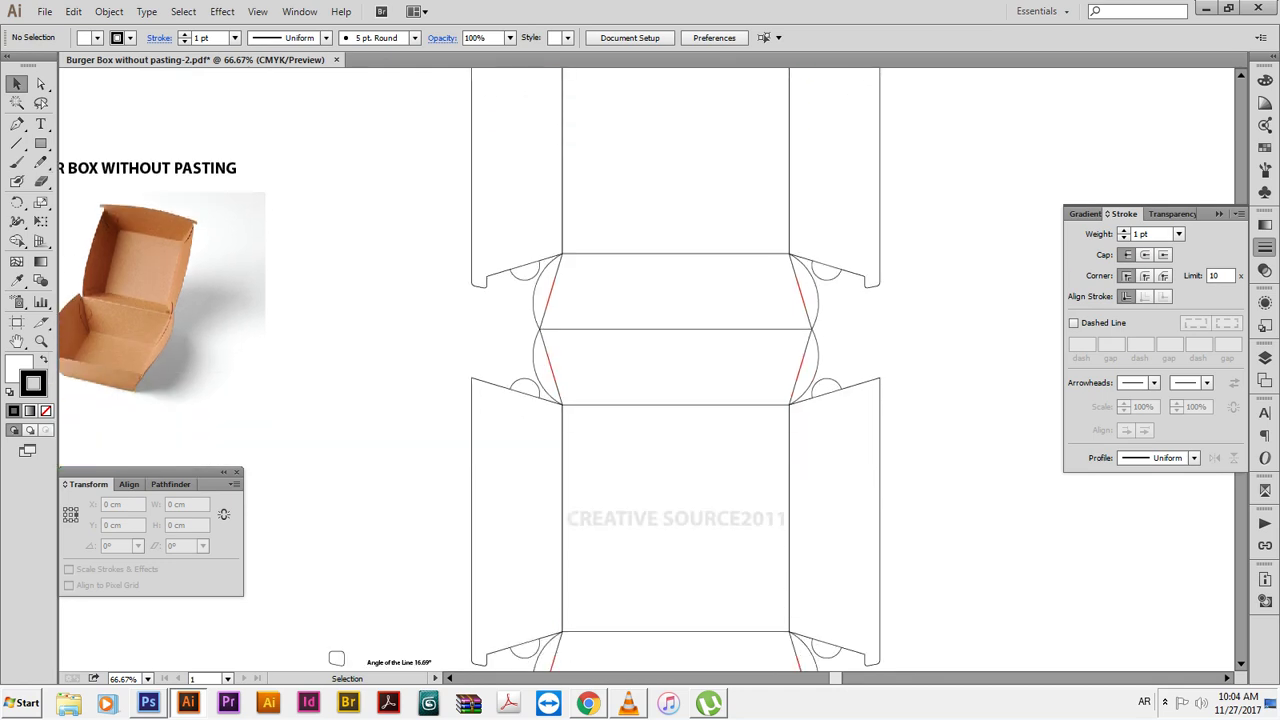
scroll(336, 658, "up", 1)
scroll(336, 658, "up", 1)
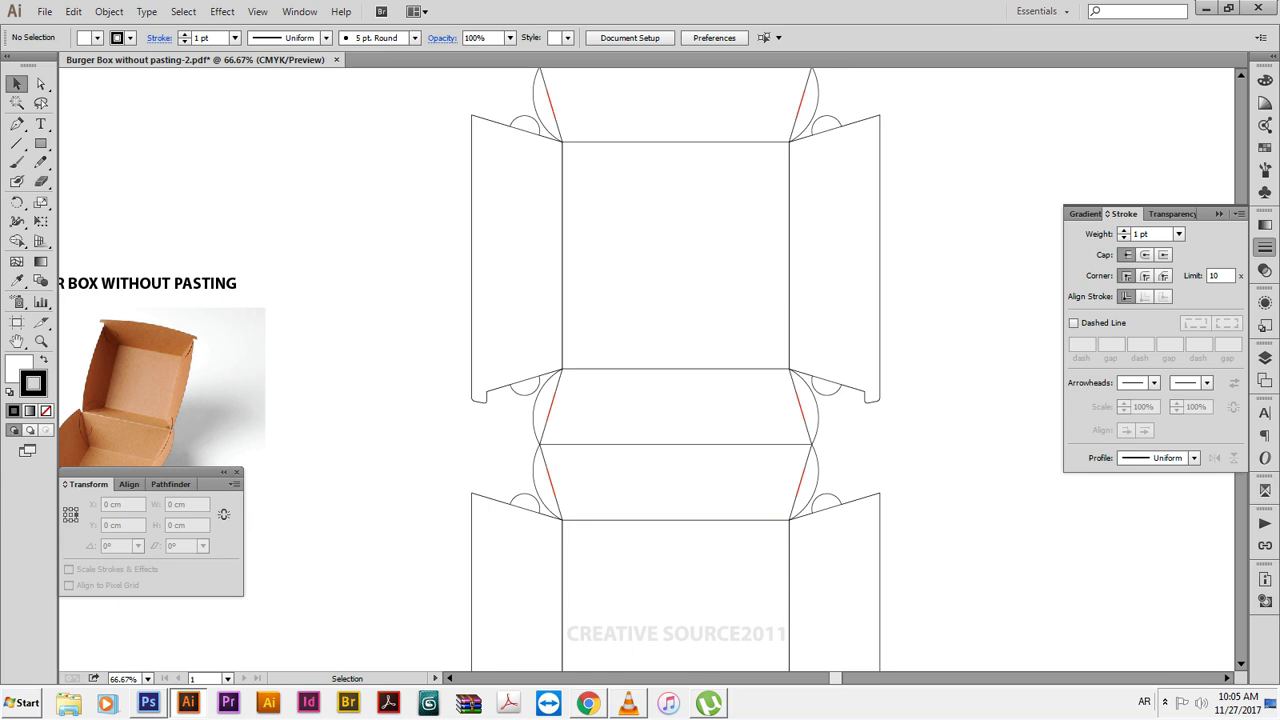
left_click_drag(700, 444, 742, 415)
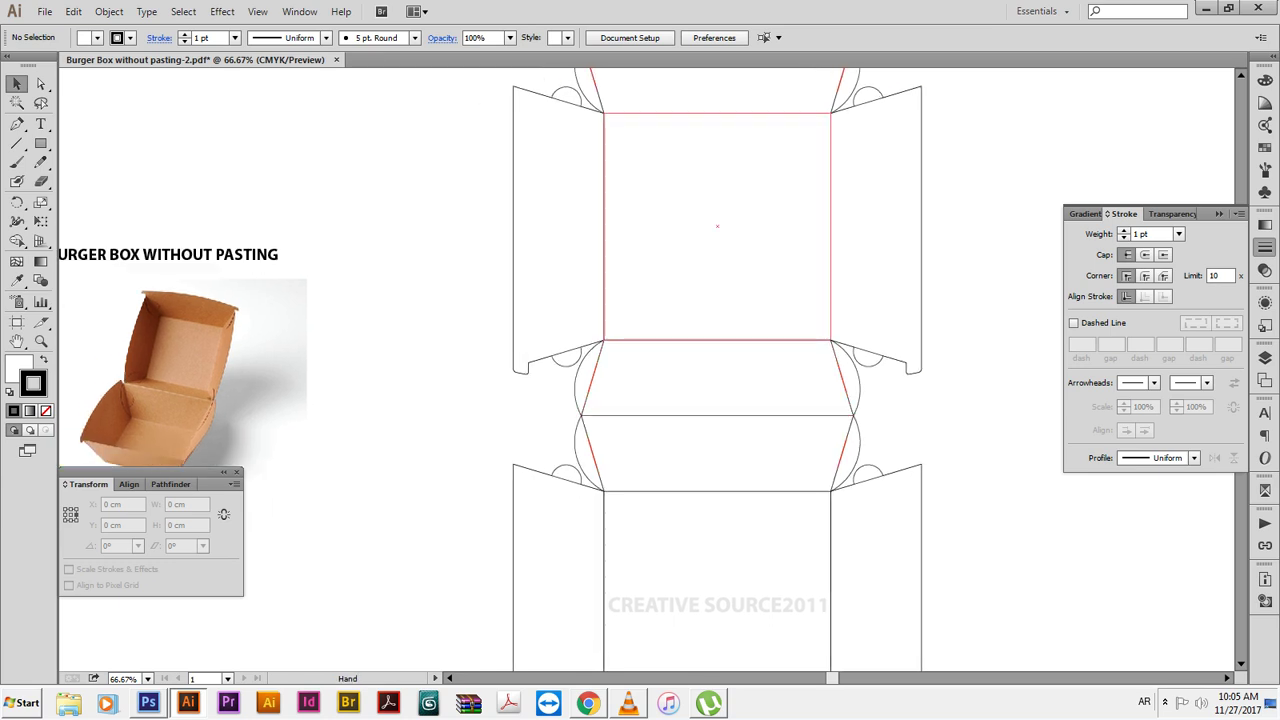
scroll(381, 578, "down", 3)
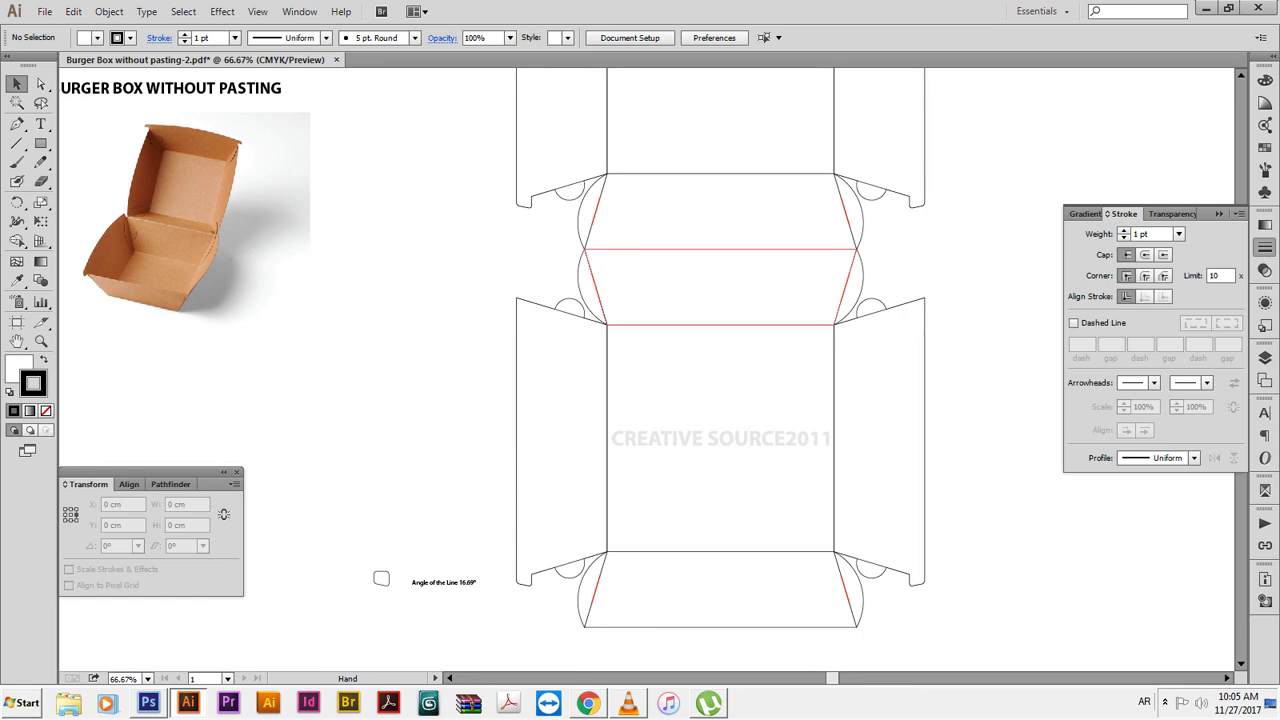
key("ctrl+minus")
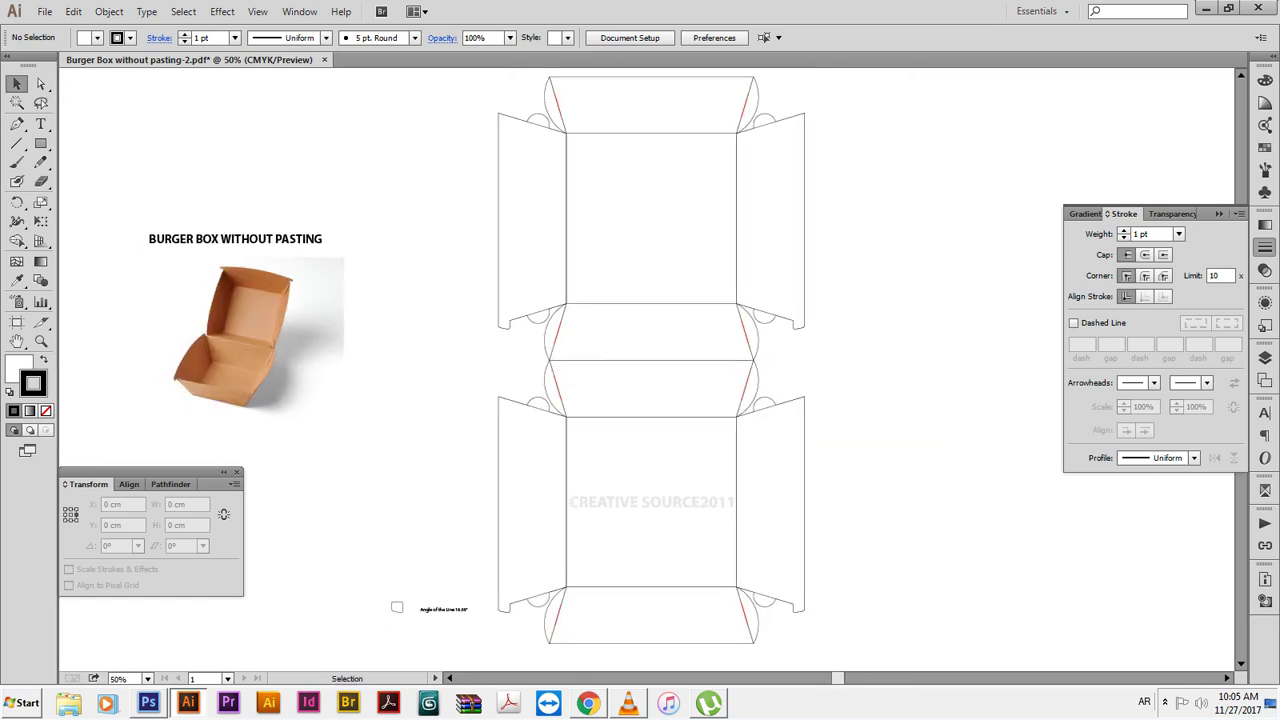
Move the top closure tab off to the left and rotate it 90° upright
left_click_drag(646, 217, 657, 271)
left_click(662, 131)
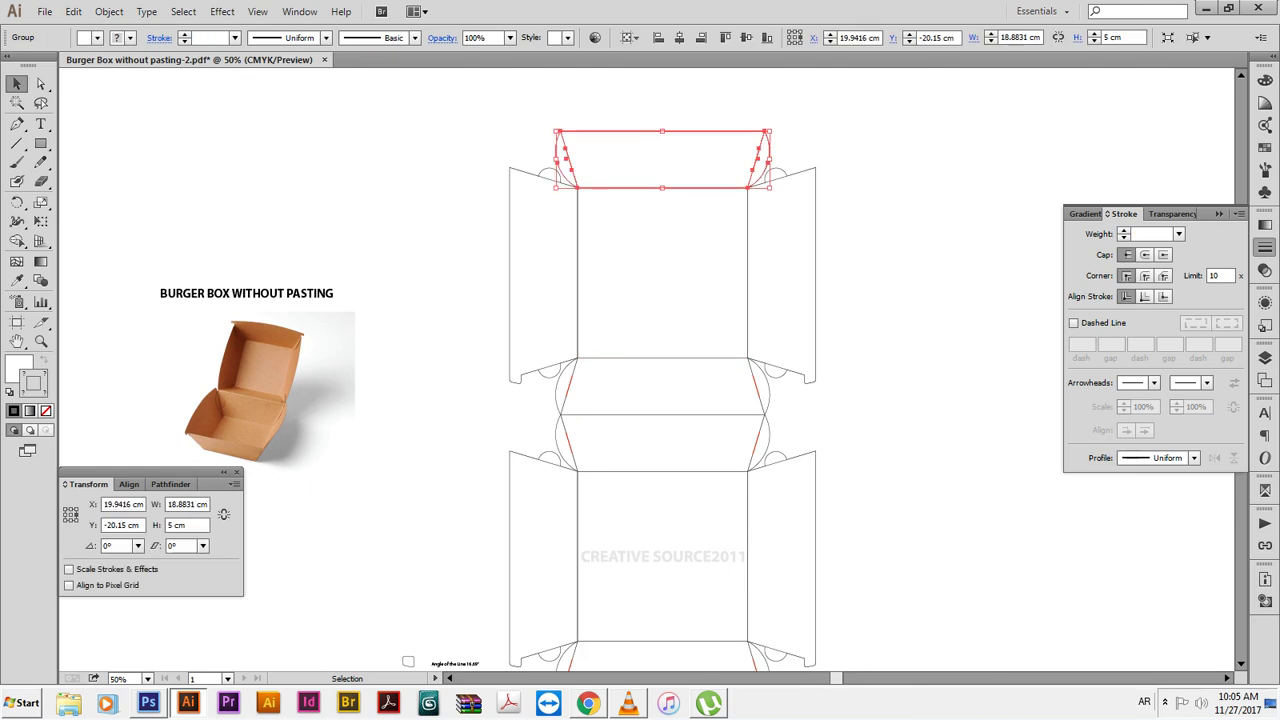
key("ctrl")
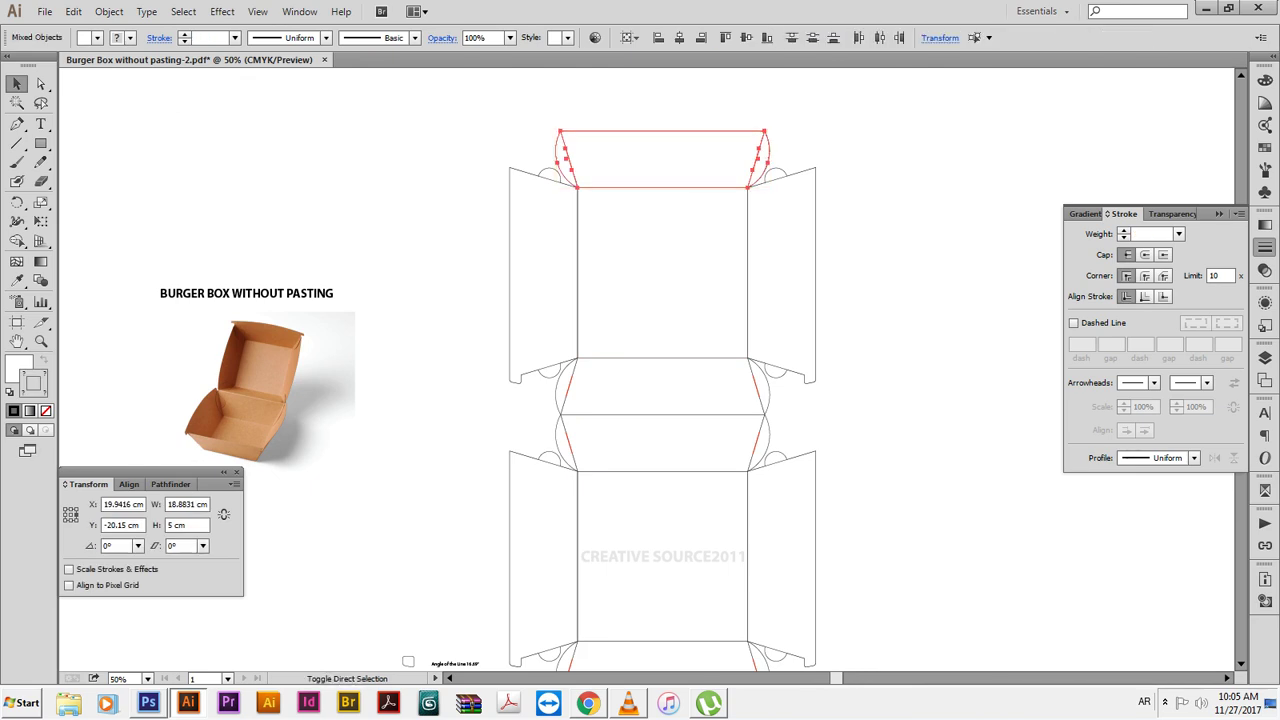
left_click(662, 131)
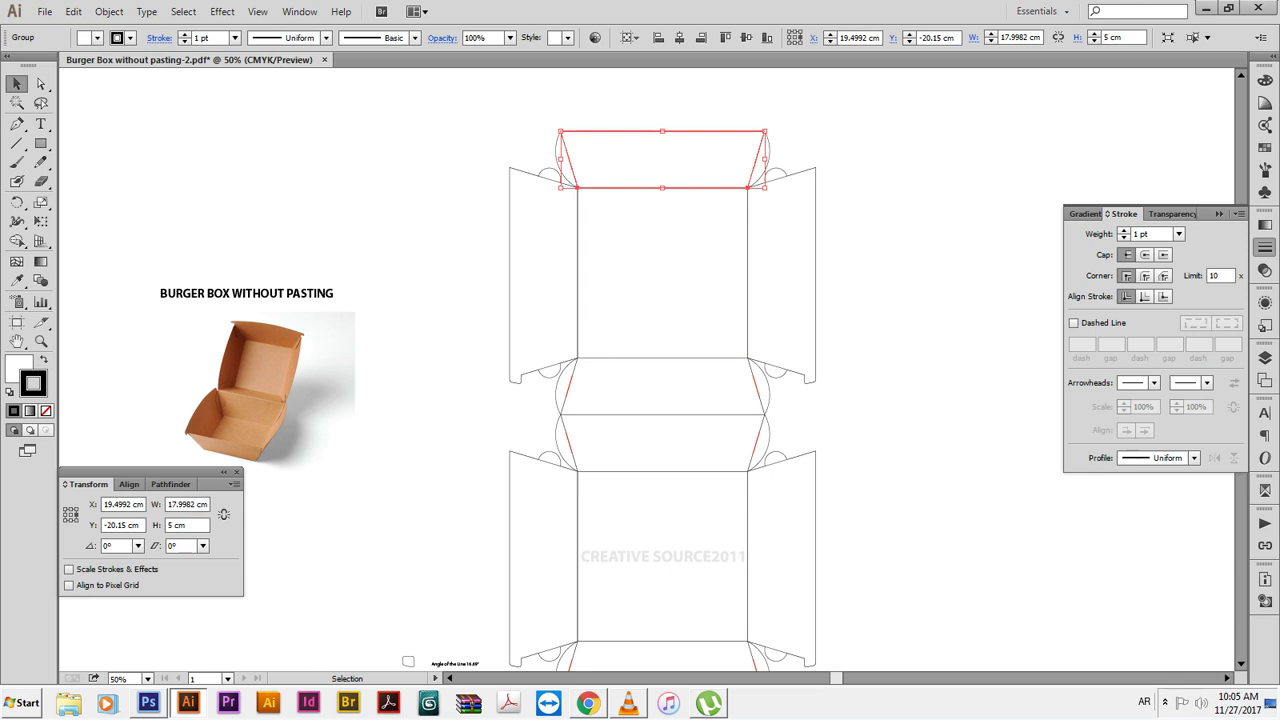
left_click_drag(672, 156, 408, 250)
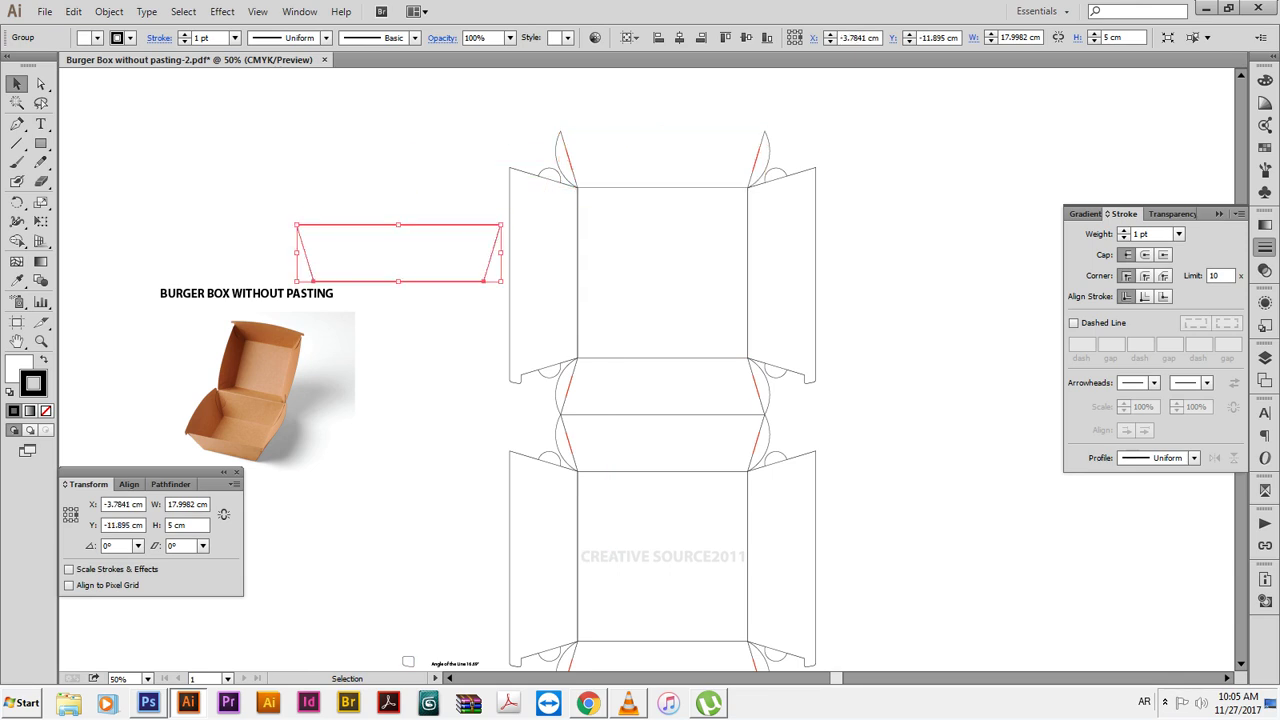
left_click(440, 310)
left_click(497, 262)
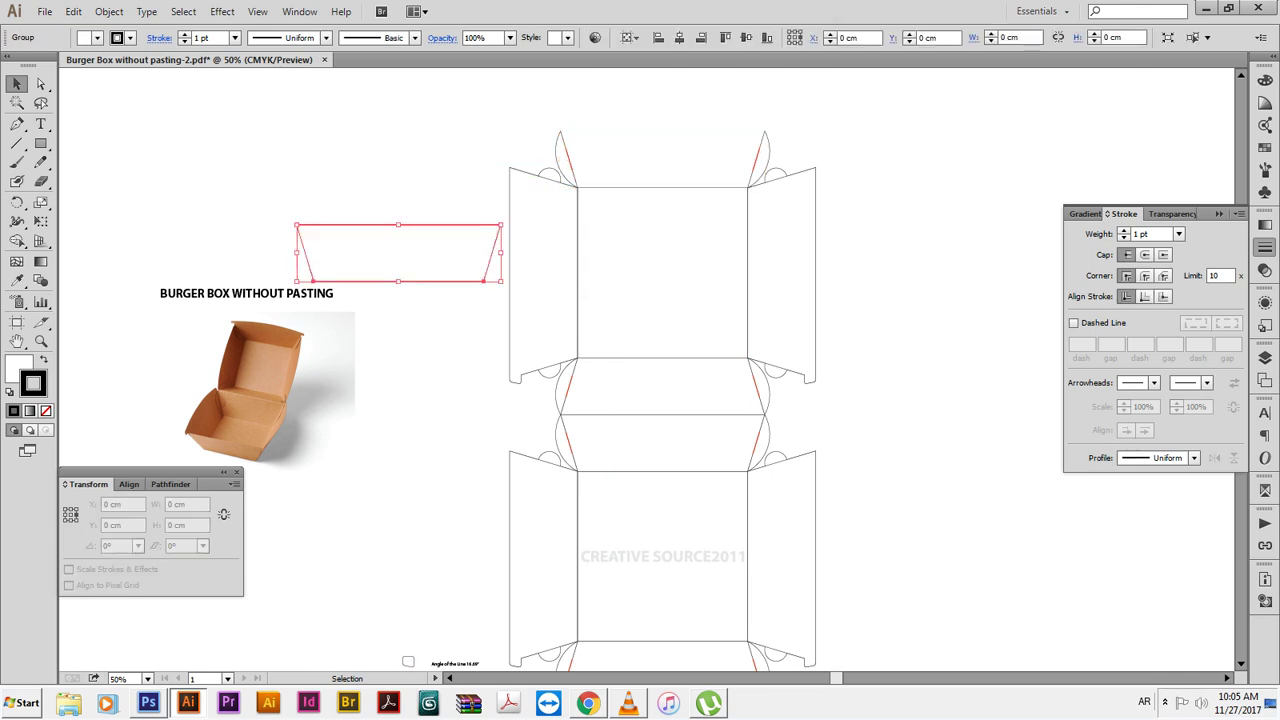
left_click_drag(505, 283, 430, 148)
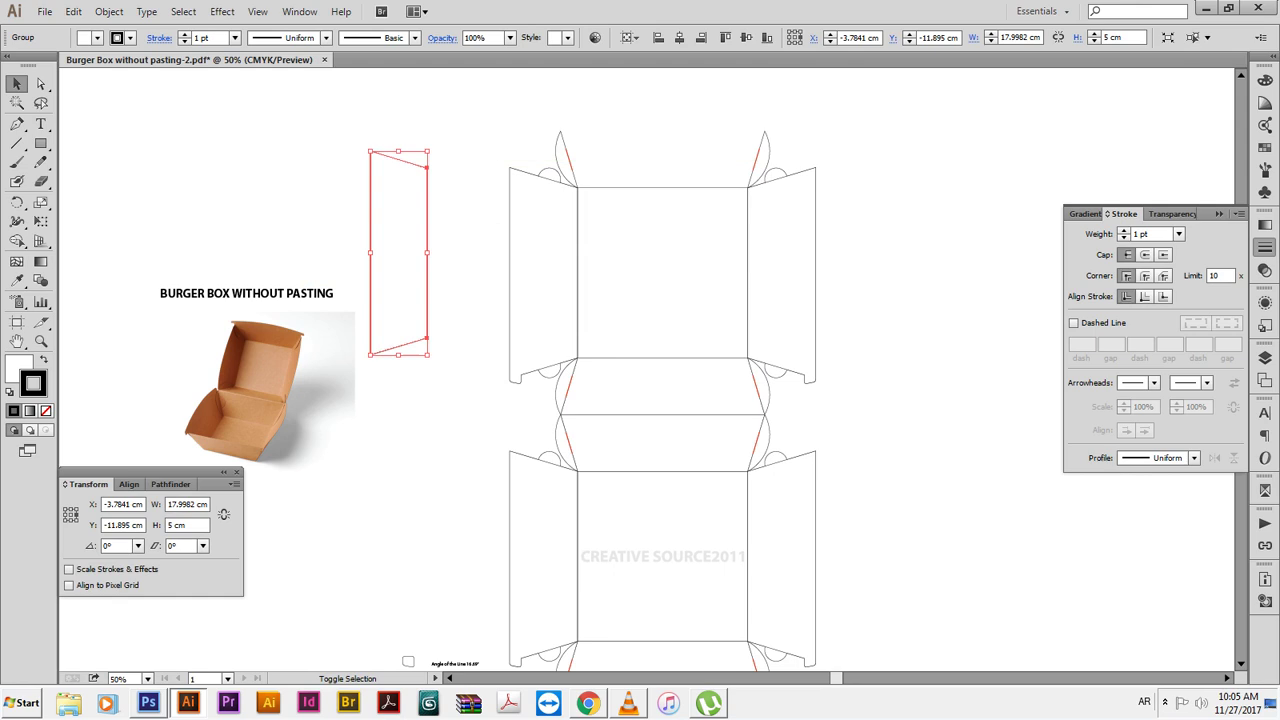
key("ctrl+shift+a")
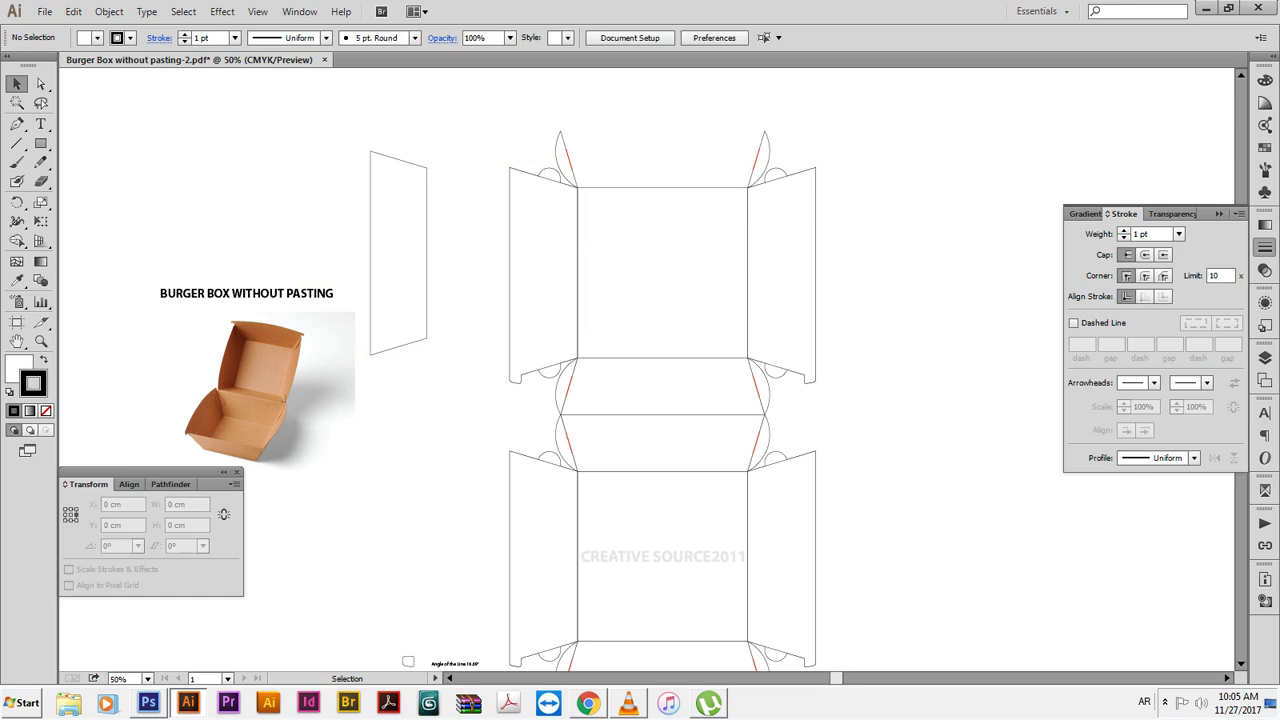
Delete the top section's old left side panel
left_click(512, 244)
key("a")
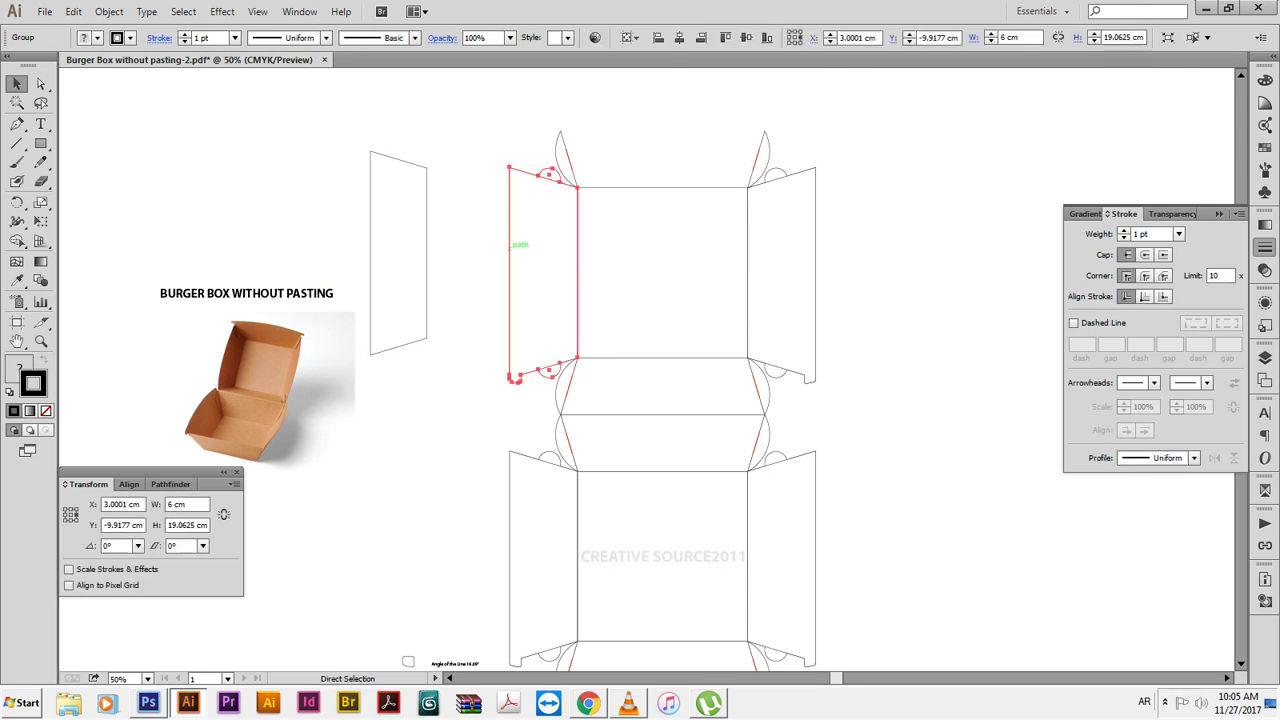
key("ctrl")
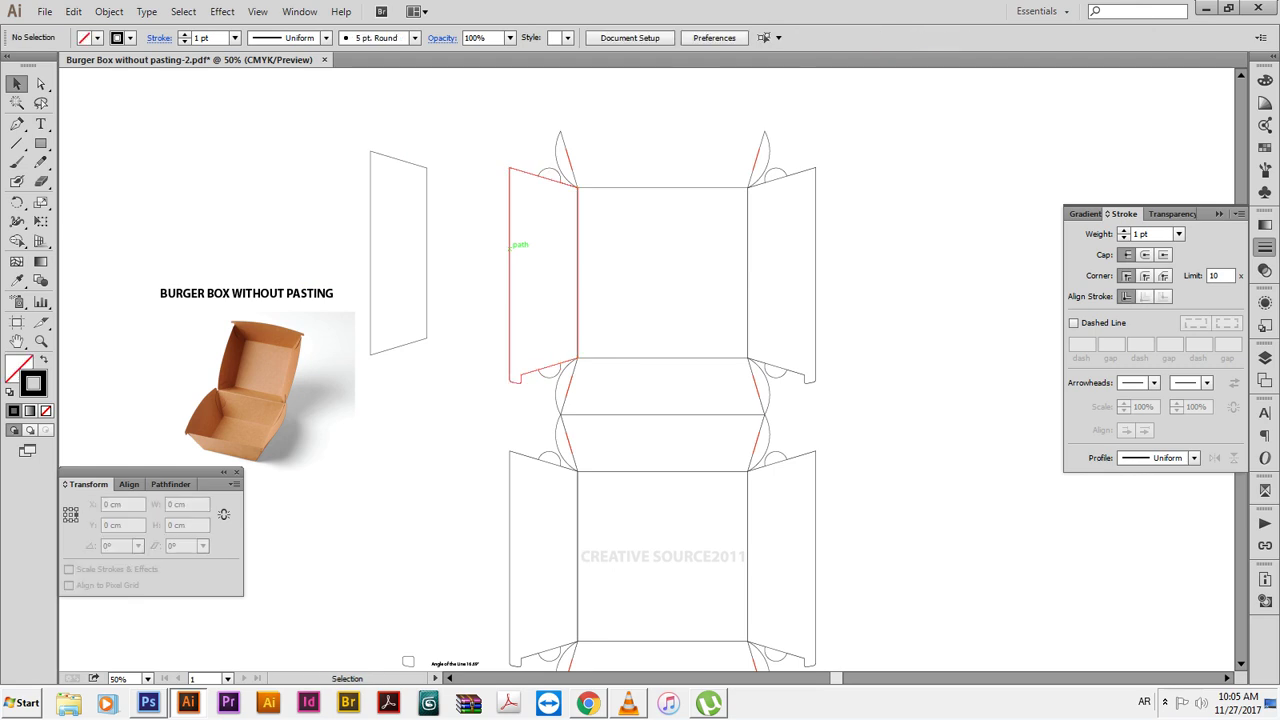
left_click(512, 244)
key("Delete")
left_click_drag(456, 222, 406, 272)
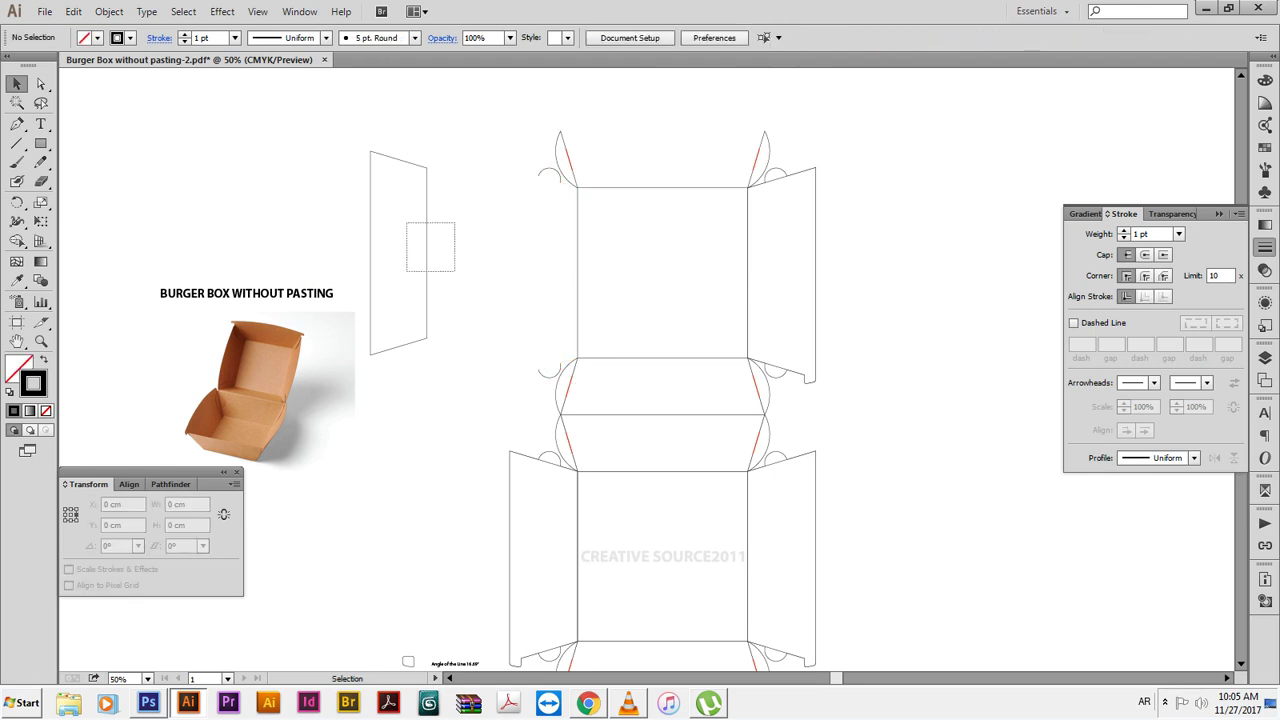
Centre the tab vertically on the central panel and butt it against its left edge
left_click(578, 258, "shift")
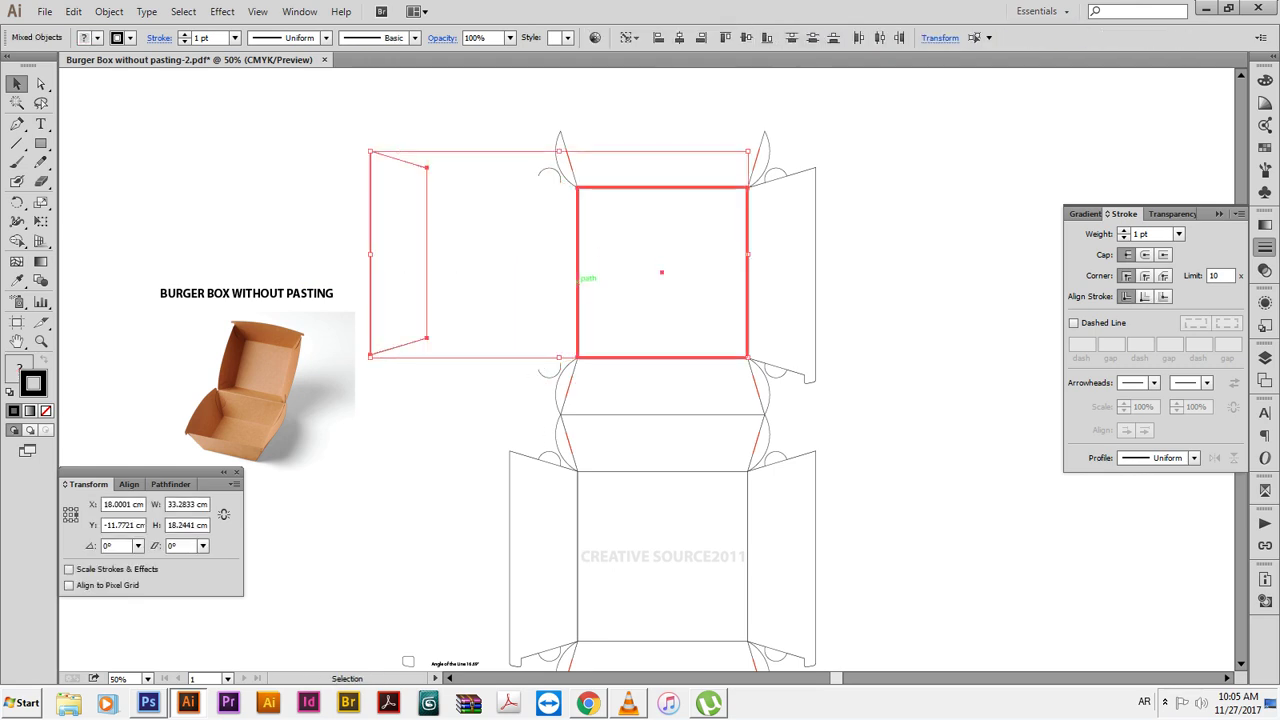
left_click(129, 484)
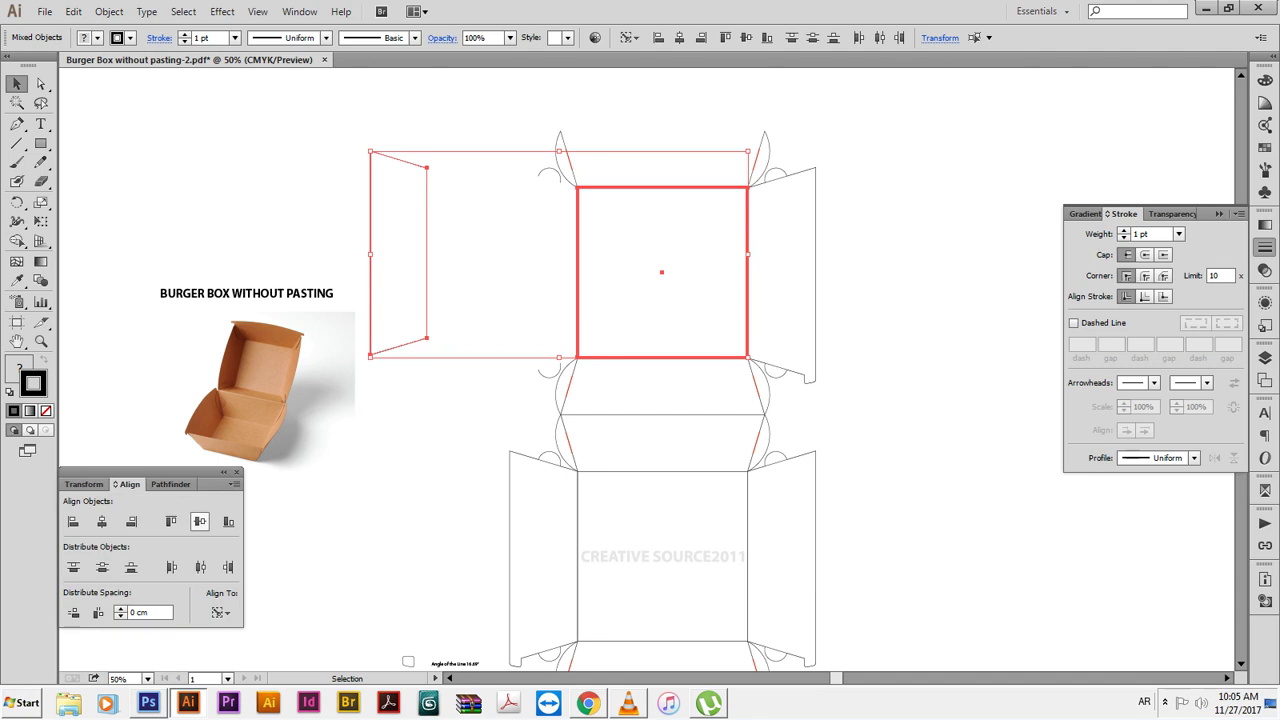
left_click(200, 521)
left_click(98, 614)
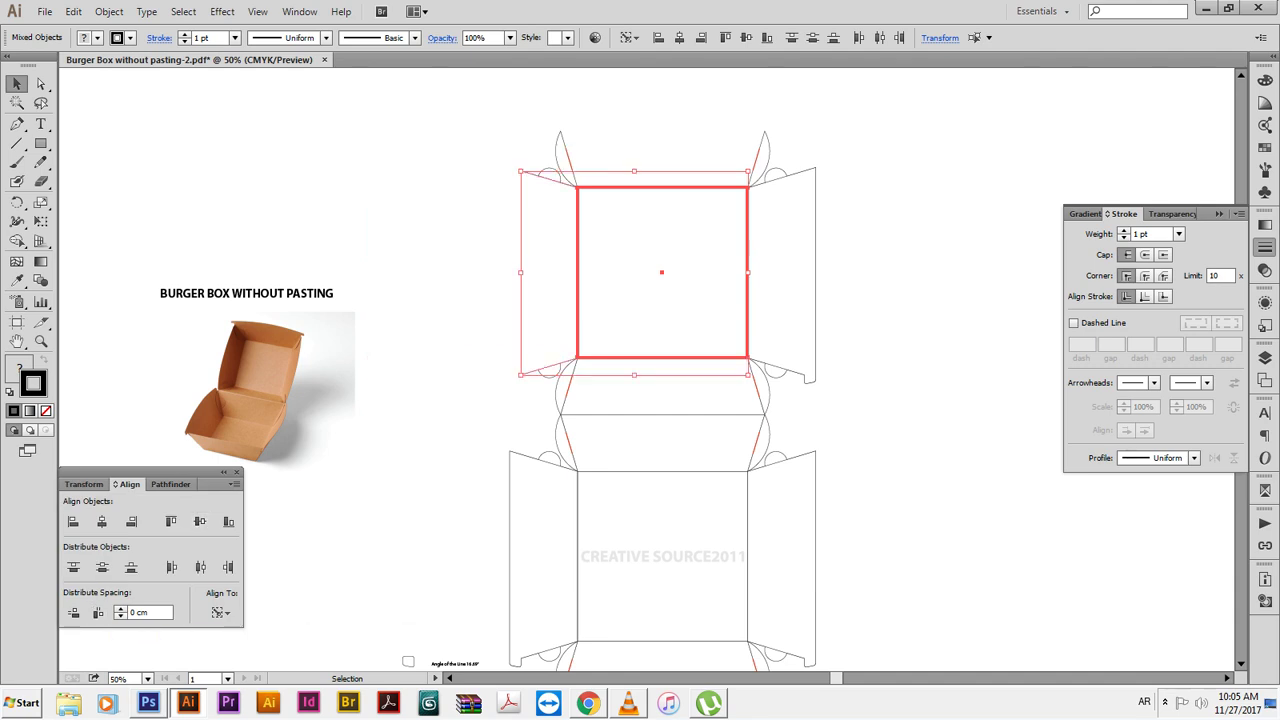
key("ctrl+shift+a")
Delete the top section's right side flap, then restore it with undo
scroll(640, 400, "right", 2)
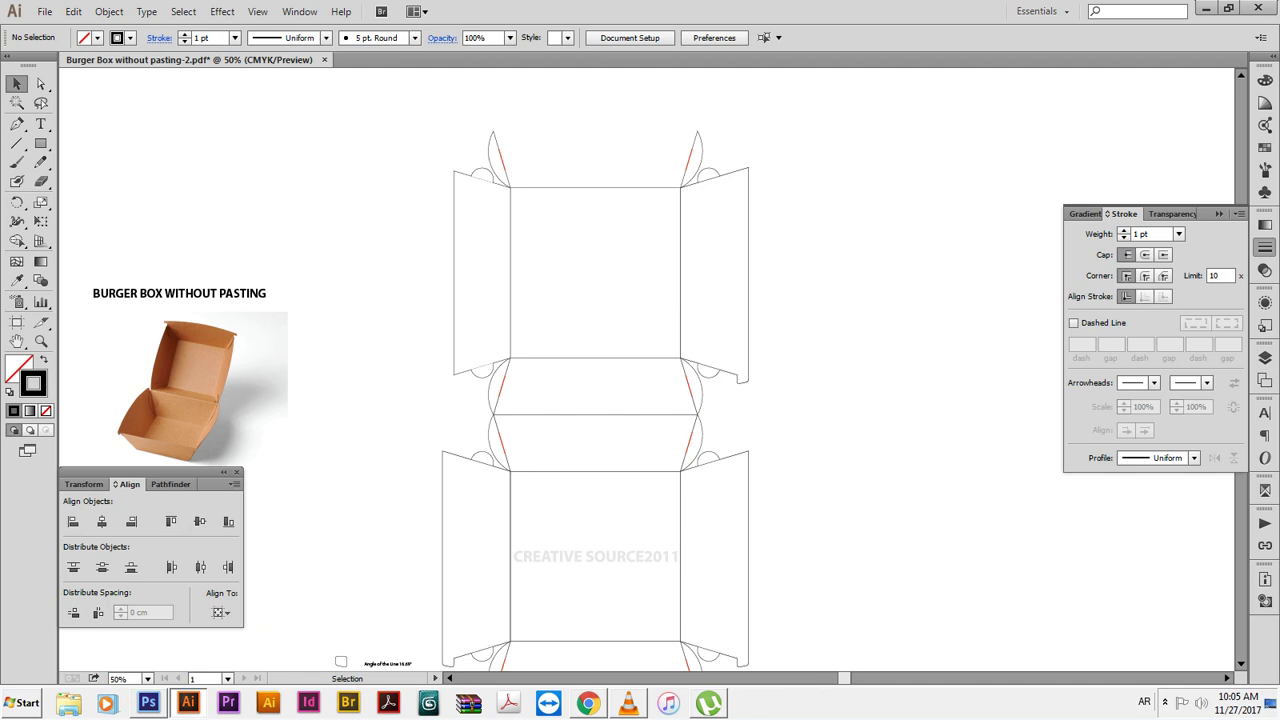
left_click_drag(803, 161, 711, 381)
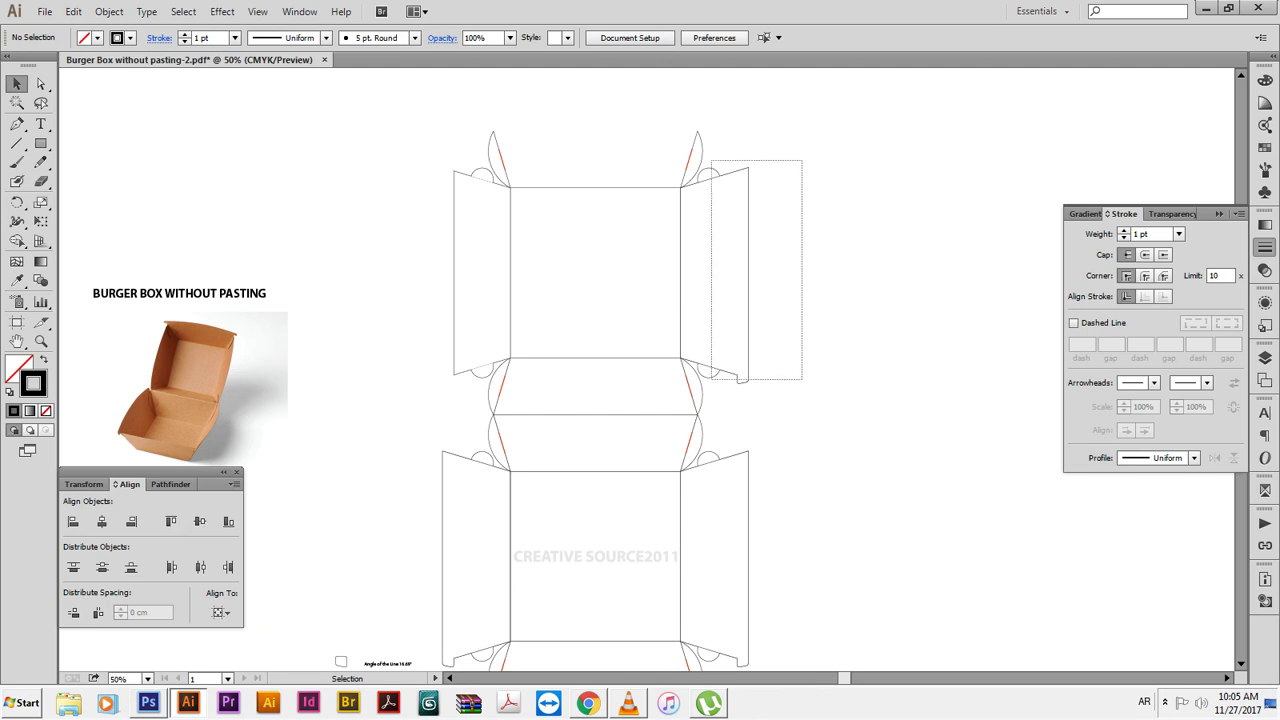
key("Delete")
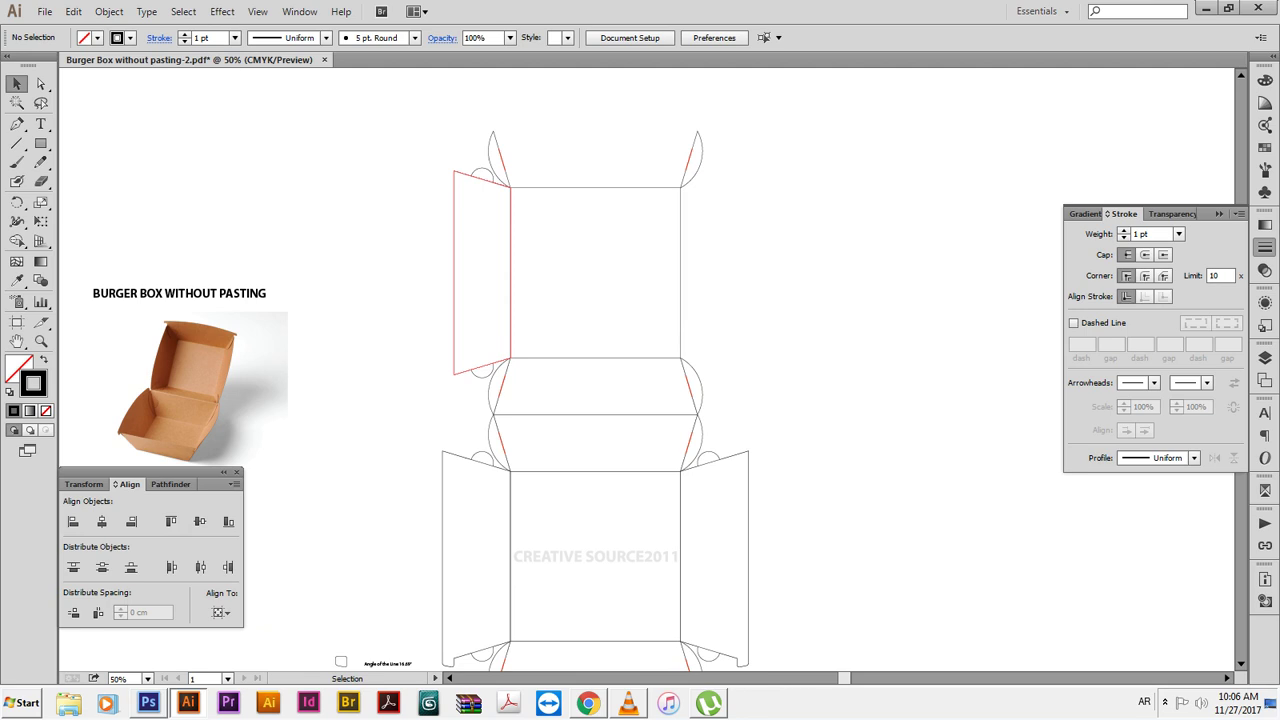
left_click(482, 270)
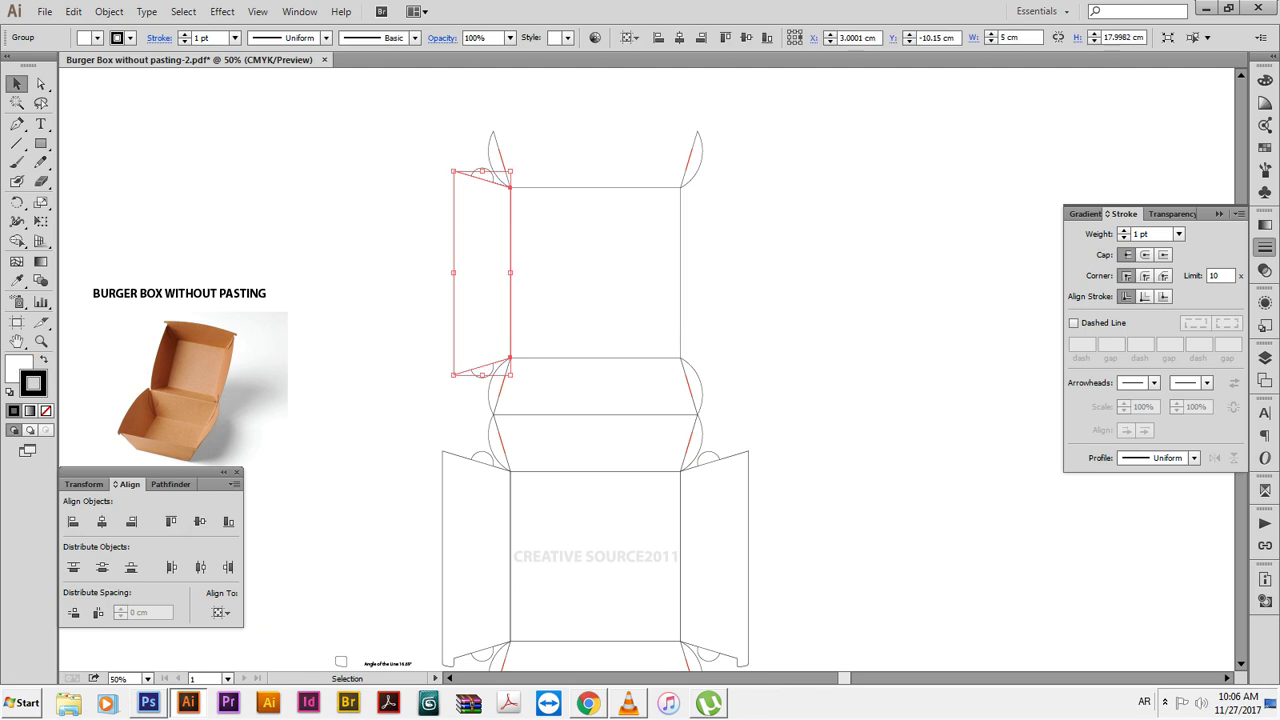
key("ctrl+z")
left_click(765, 300)
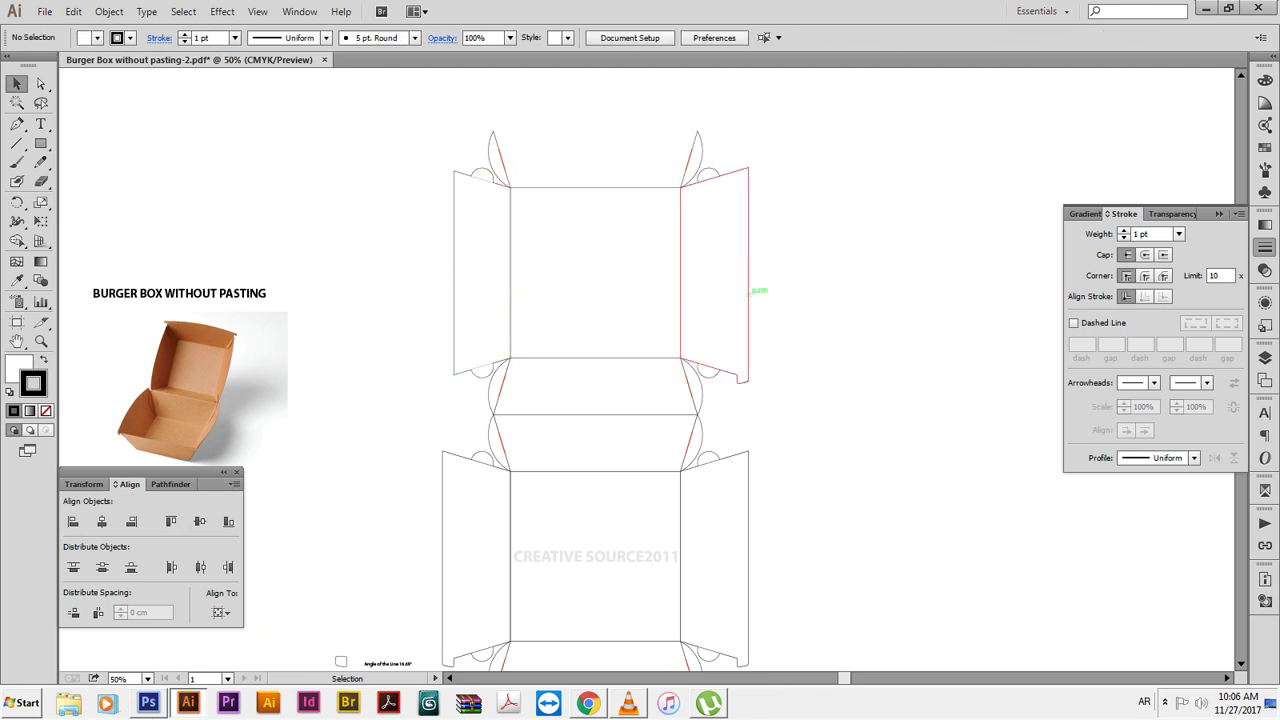
Move the old right flap aside and shift a copy of the left flap 20 cm across
left_click_drag(748, 290, 911, 253)
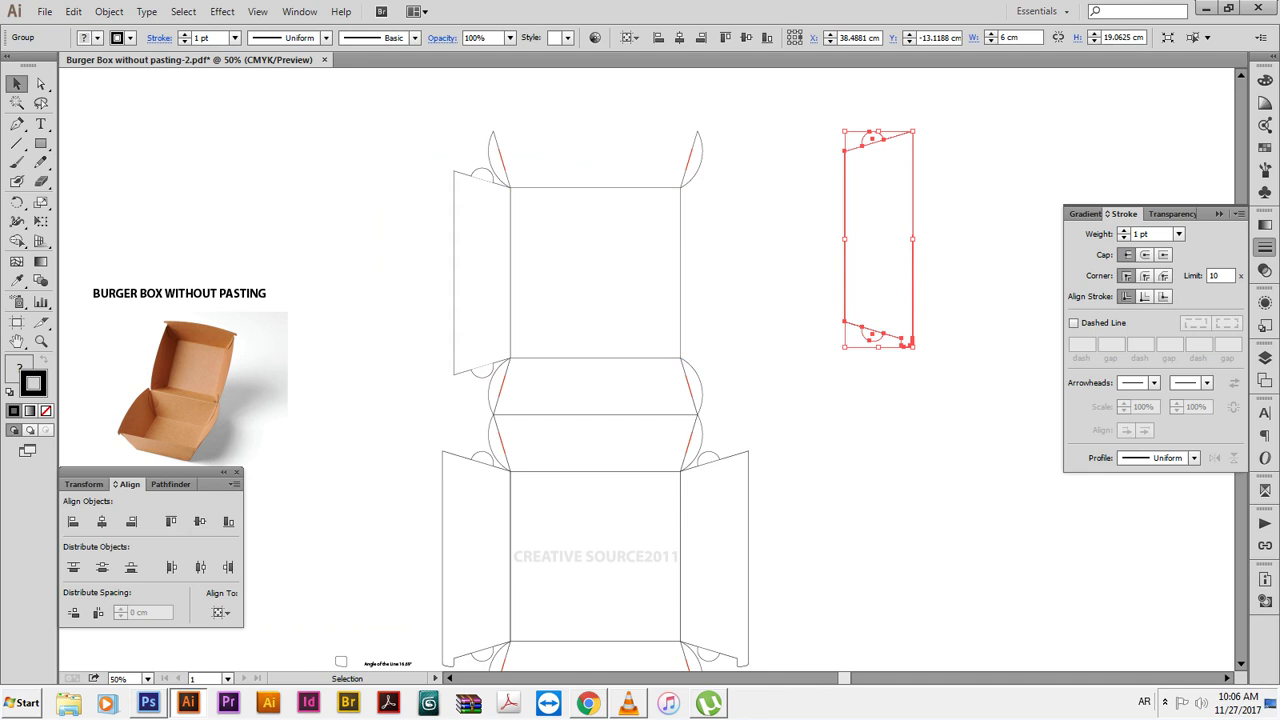
left_click_drag(421, 157, 478, 388)
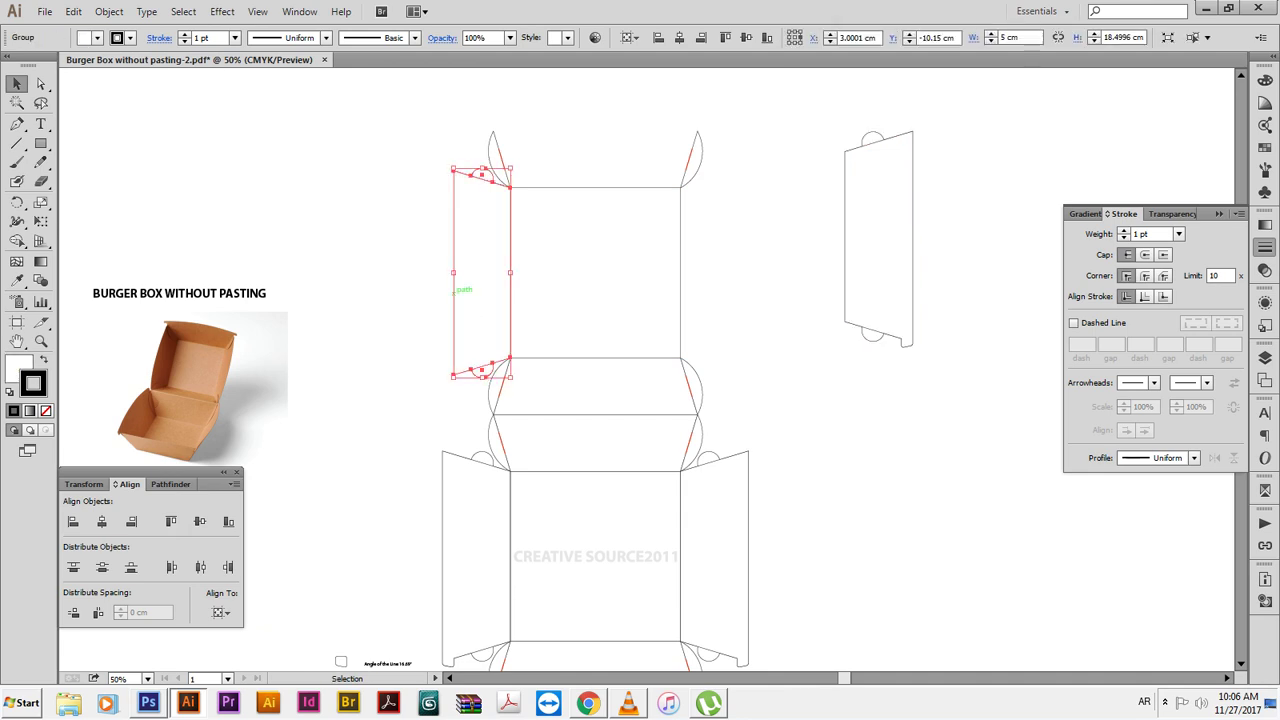
left_click(594, 271, "shift")
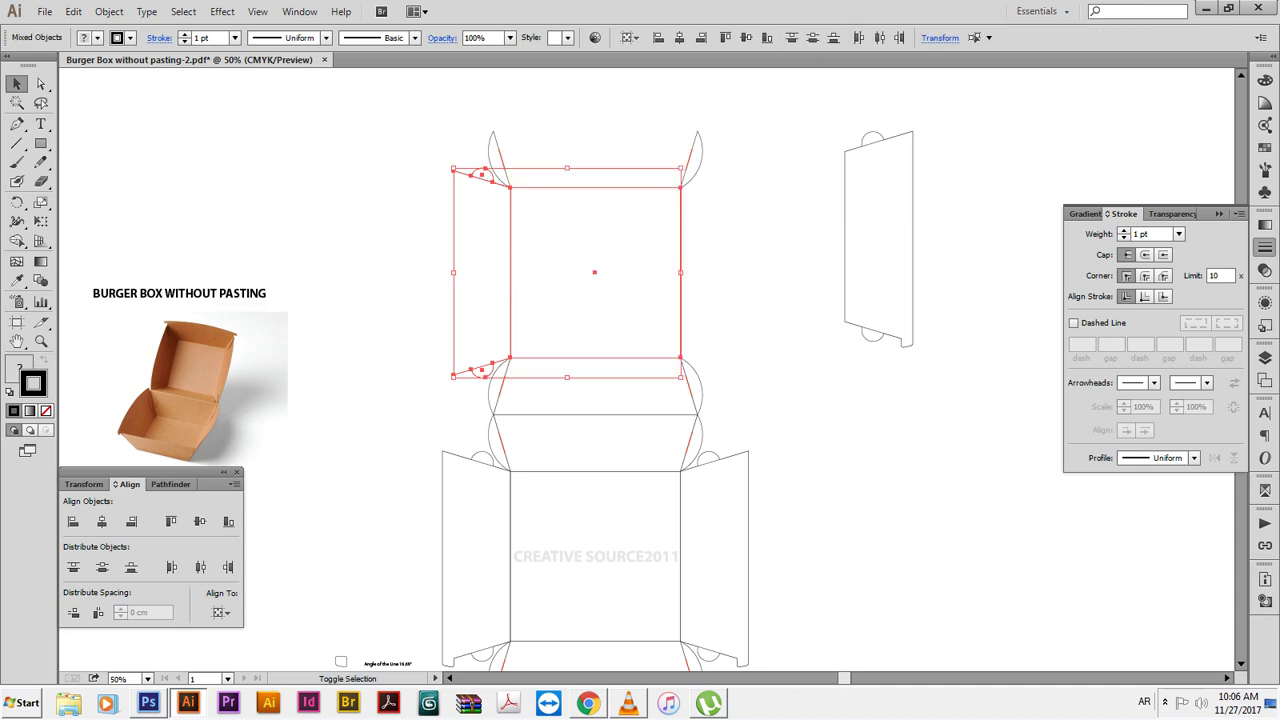
left_click(594, 271, "shift")
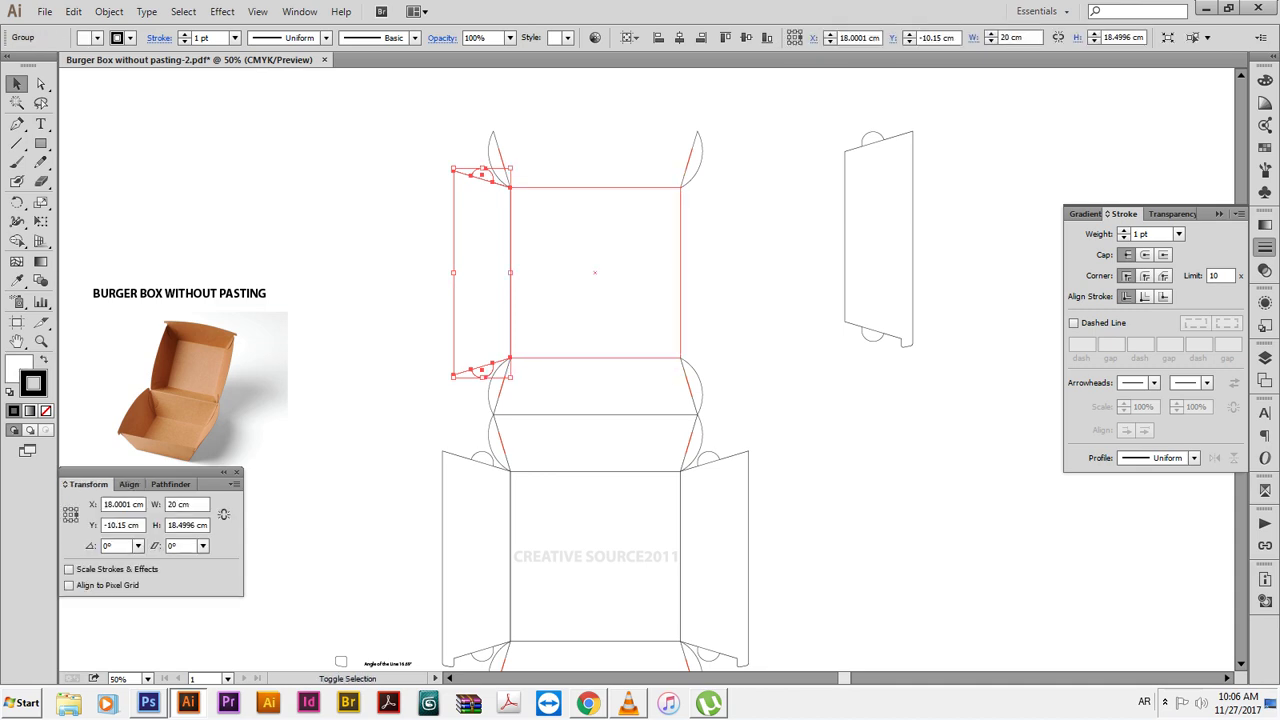
key("Return")
type("23.0")
key("Tab")
type("0")
key("Return")
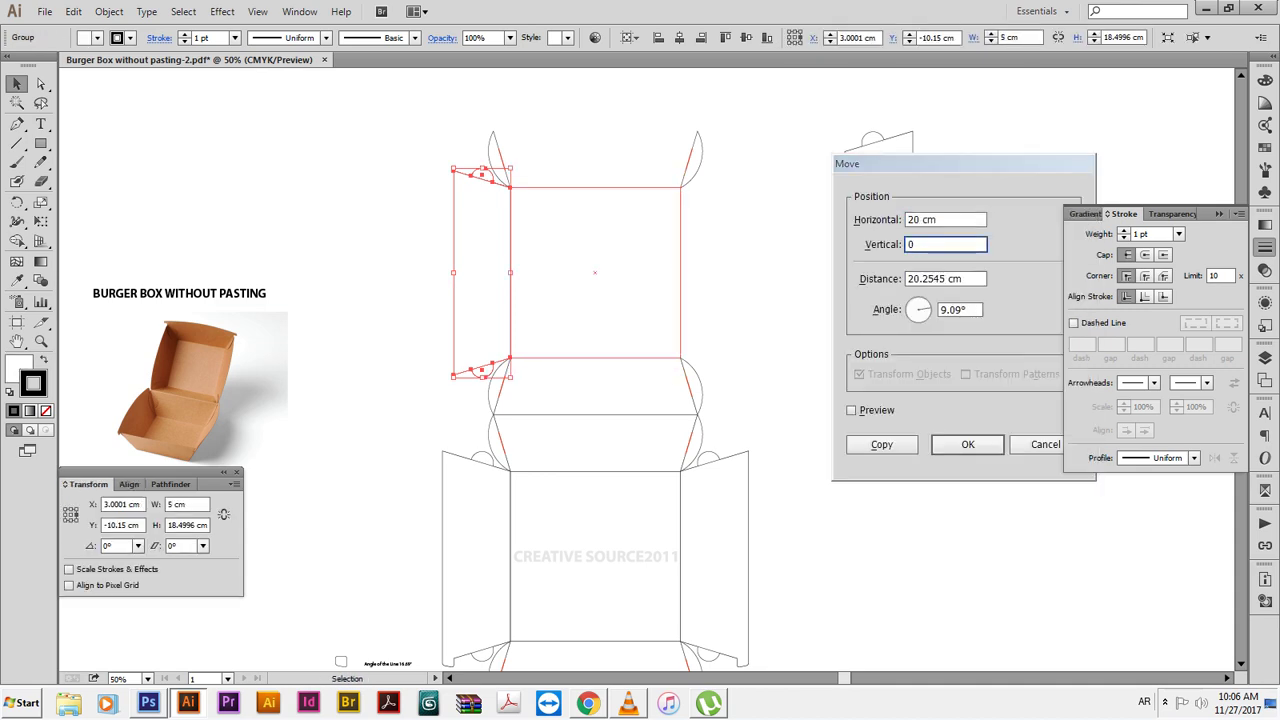
Reflect the moved flap across a vertical axis
right_click(694, 310)
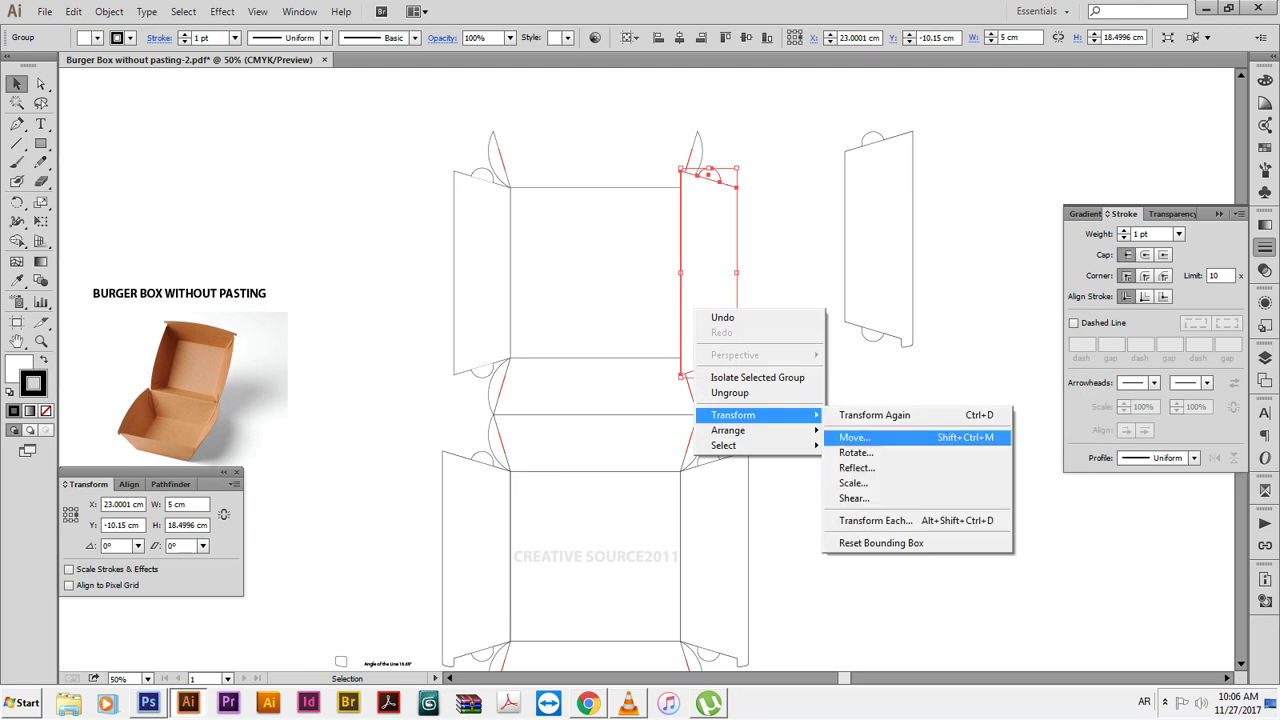
left_click(860, 468)
left_click(644, 448)
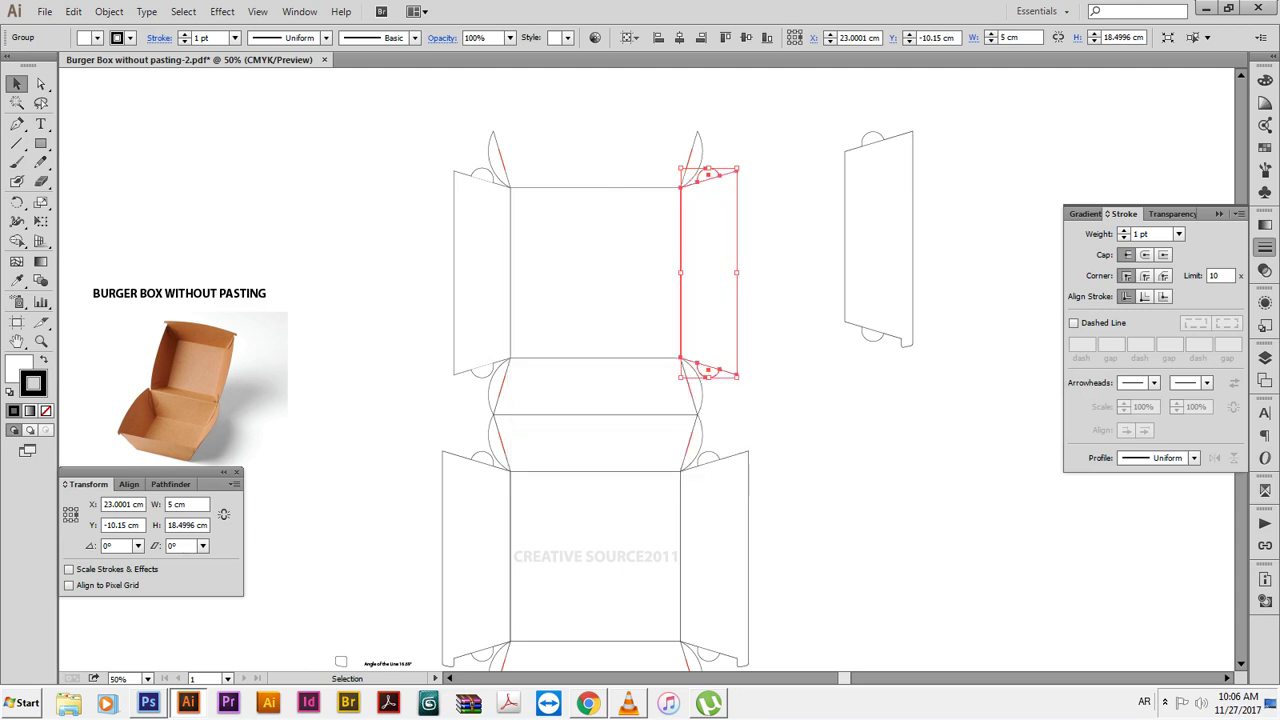
key("ctrl+shift+a")
left_click_drag(700, 300, 705, 343)
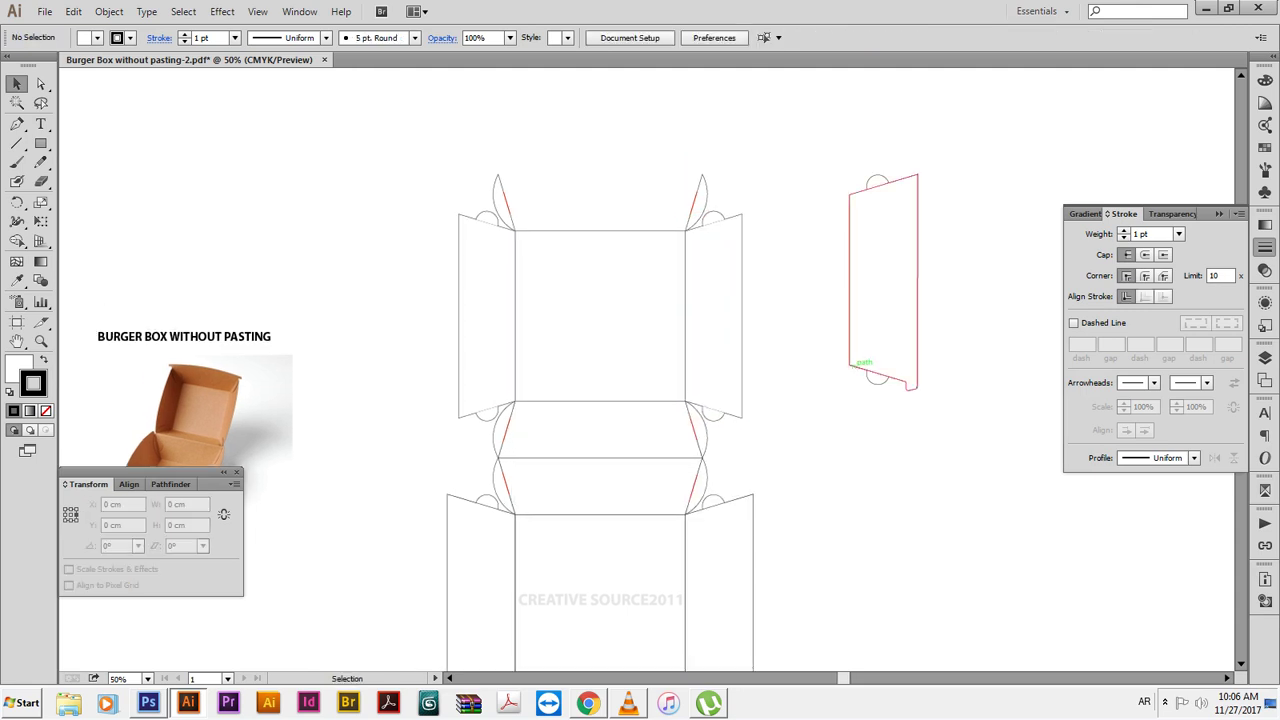
Rotate the spare flap 90° so it lies horizontally above the box
left_click(862, 364)
mouse_move(925, 393)
left_mouse_down()
mouse_move(985, 330)
mouse_move(615, 150)
left_mouse_up()
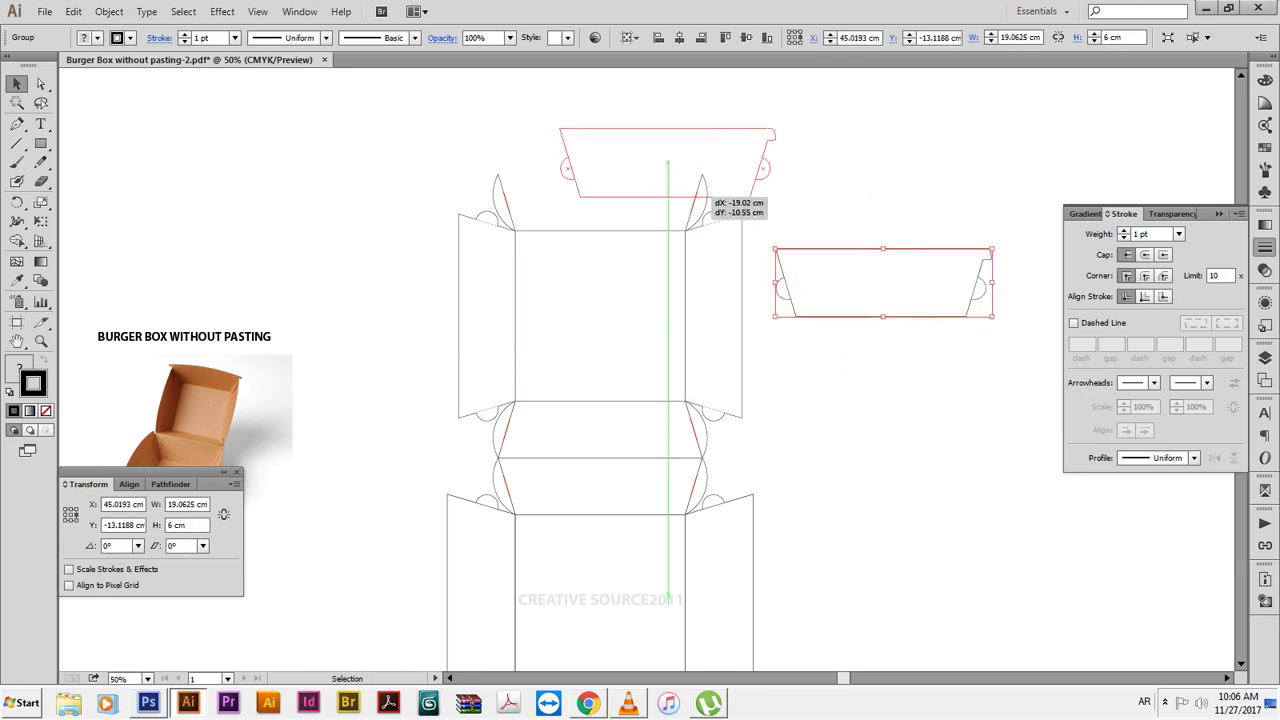
left_click(630, 150)
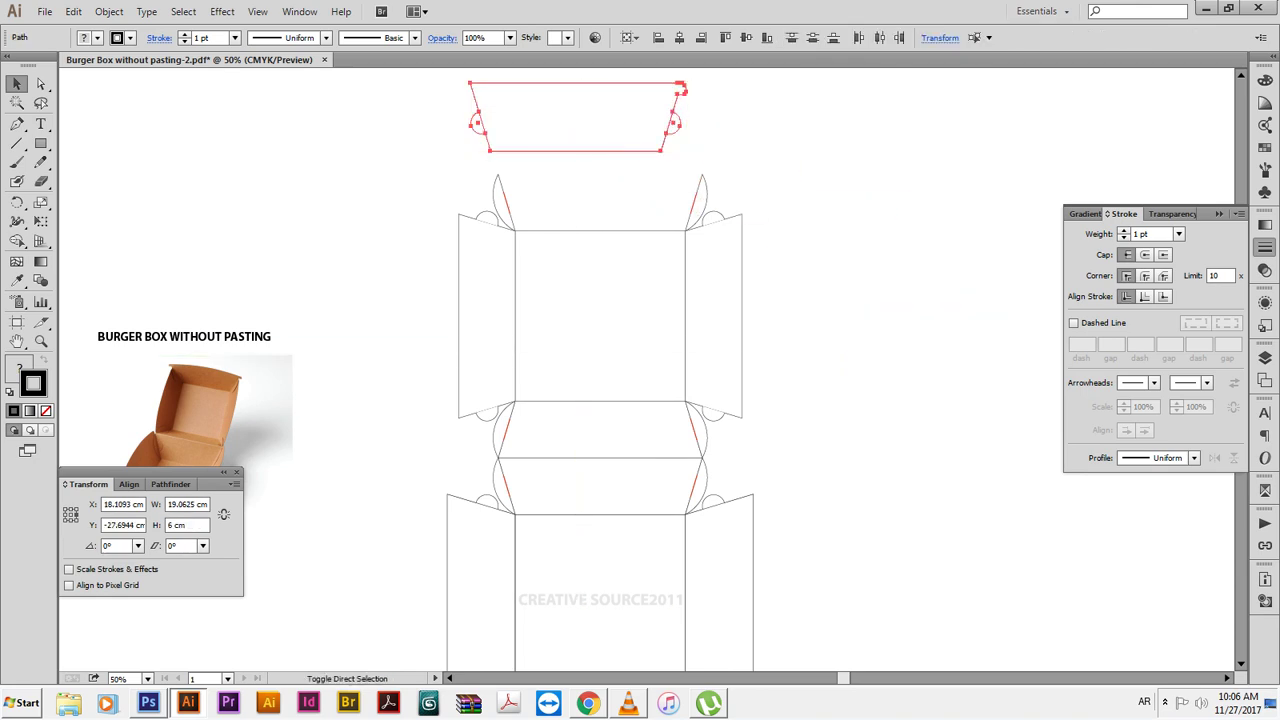
mouse_move(631, 150)
left_mouse_down()
mouse_move(660, 110)
mouse_move(702, 254)
mouse_move(730, 209)
left_mouse_up()
key("ctrl+z")
key("ctrl+shift+a")
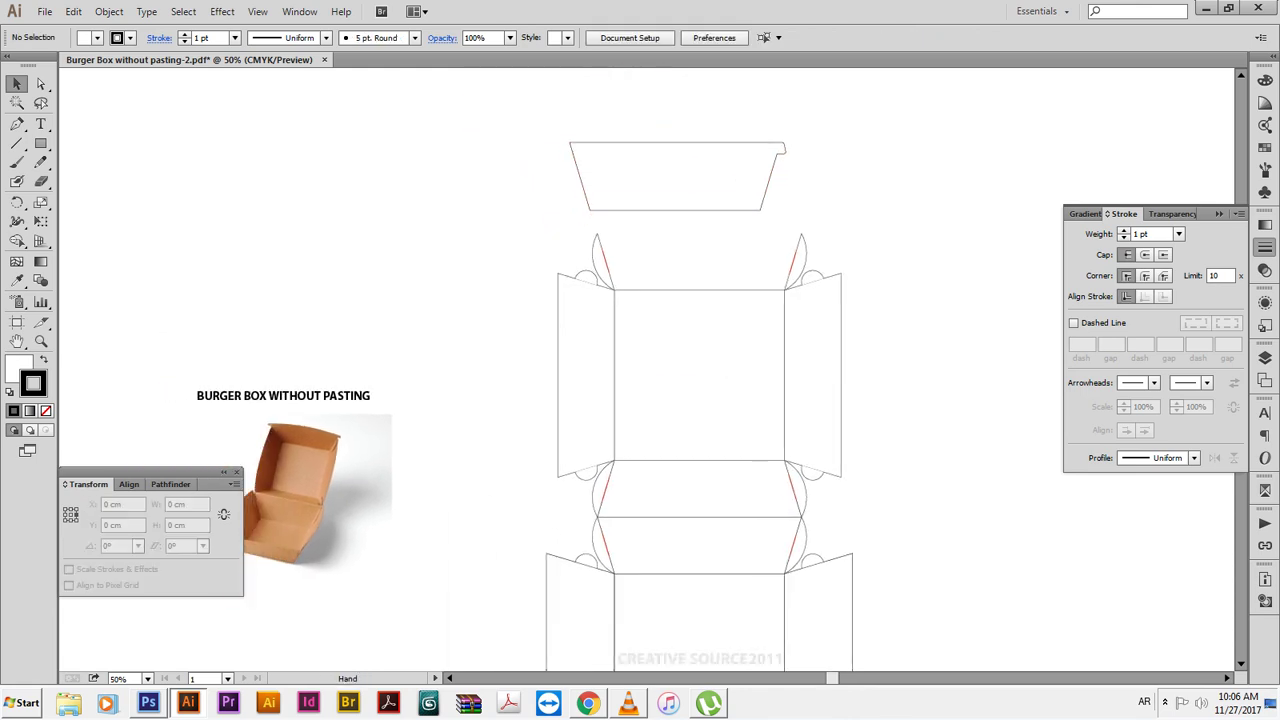
left_click(700, 209)
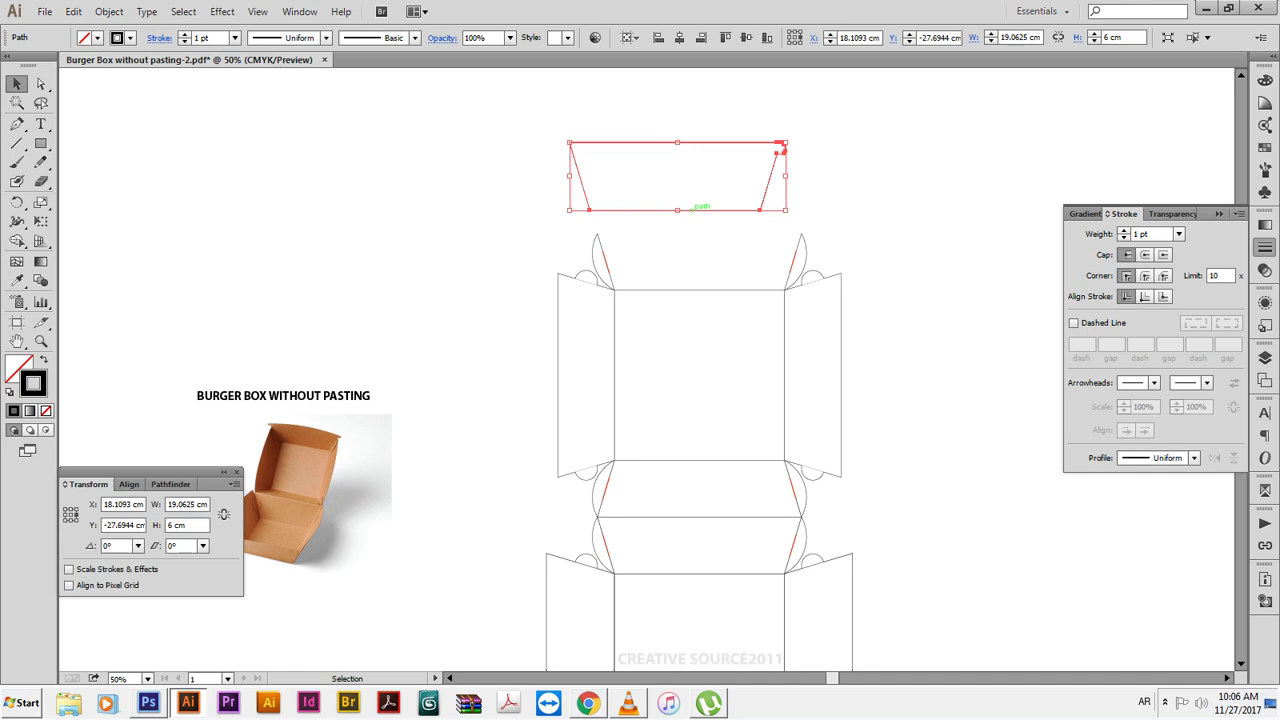
key("ctrl+shift+a")
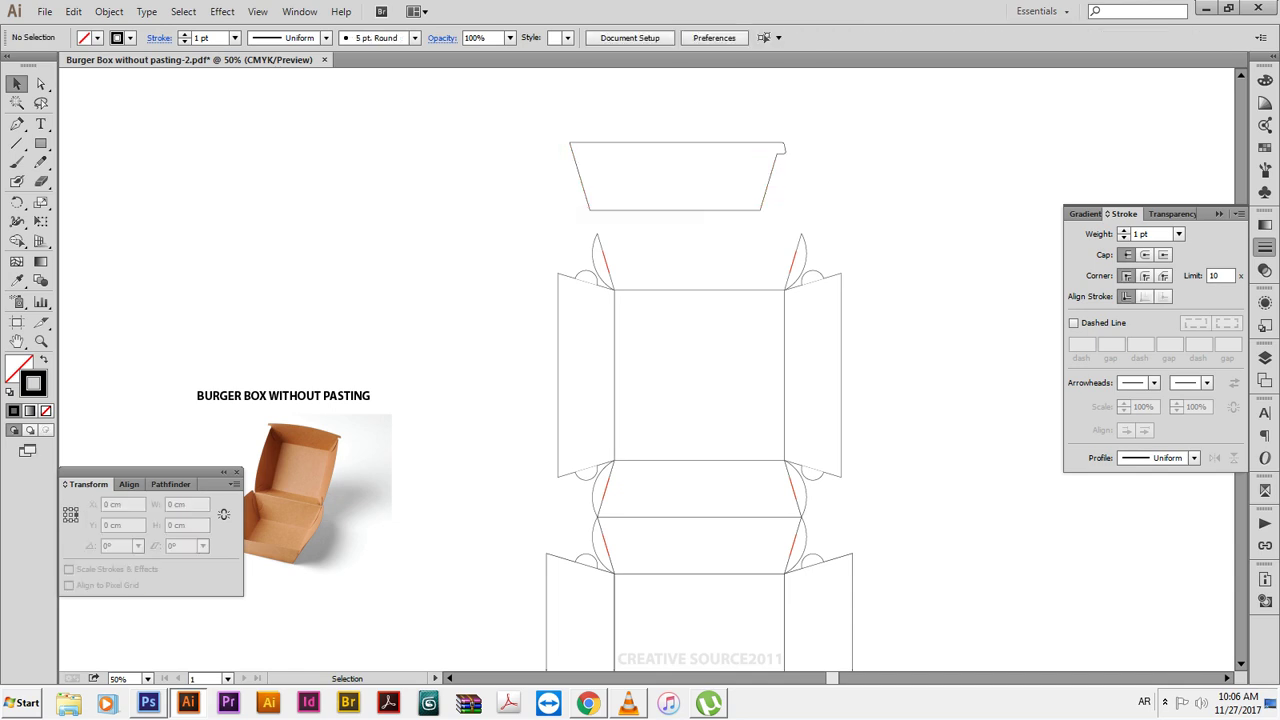
Delete the flap's left anchors, leaving only its right edge and hook
key("a")
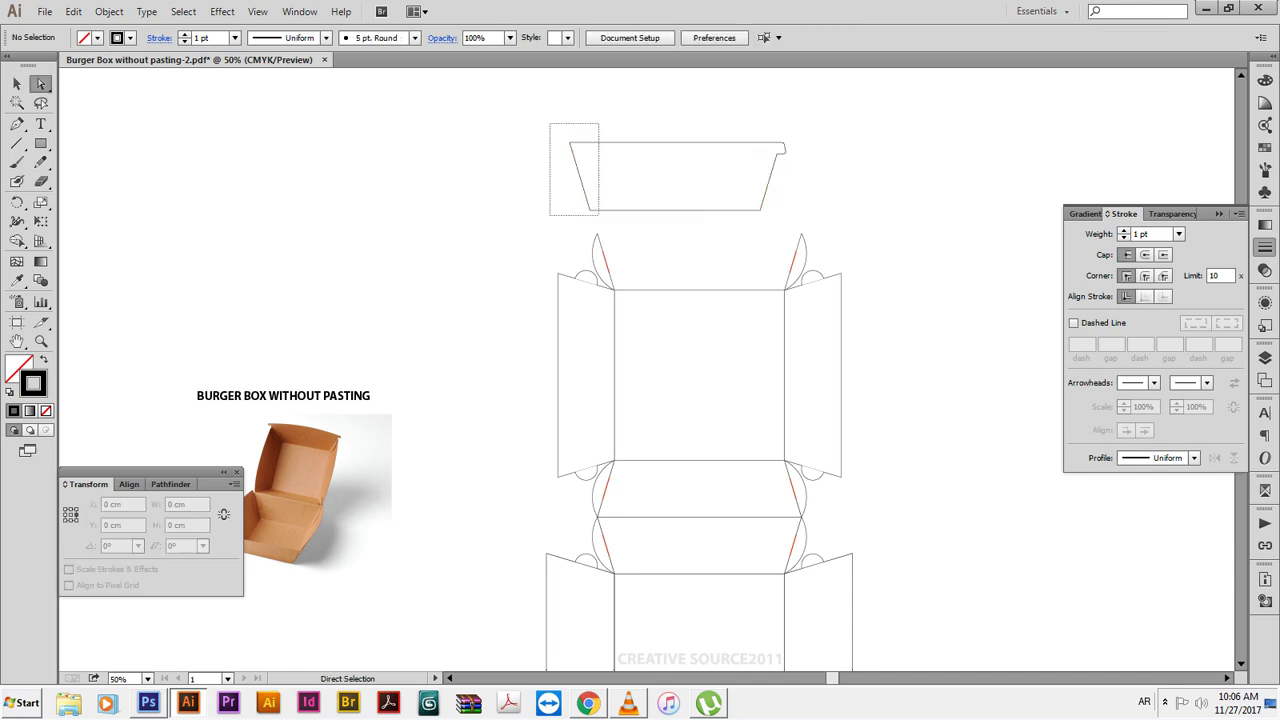
left_click_drag(548, 122, 600, 216)
key("Delete")
key("v")
key("ctrl+shift+a")
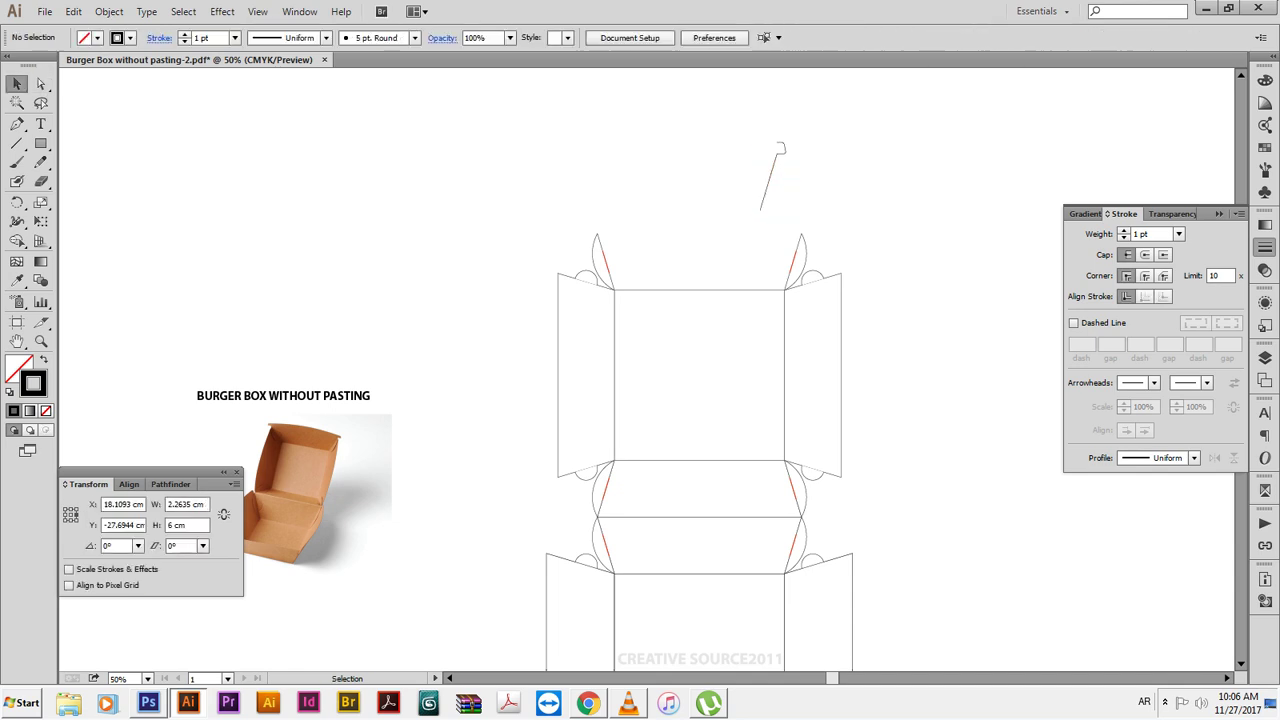
Align the hook piece onto the square panel's top-right corner, using the square as key object
left_click(766, 192)
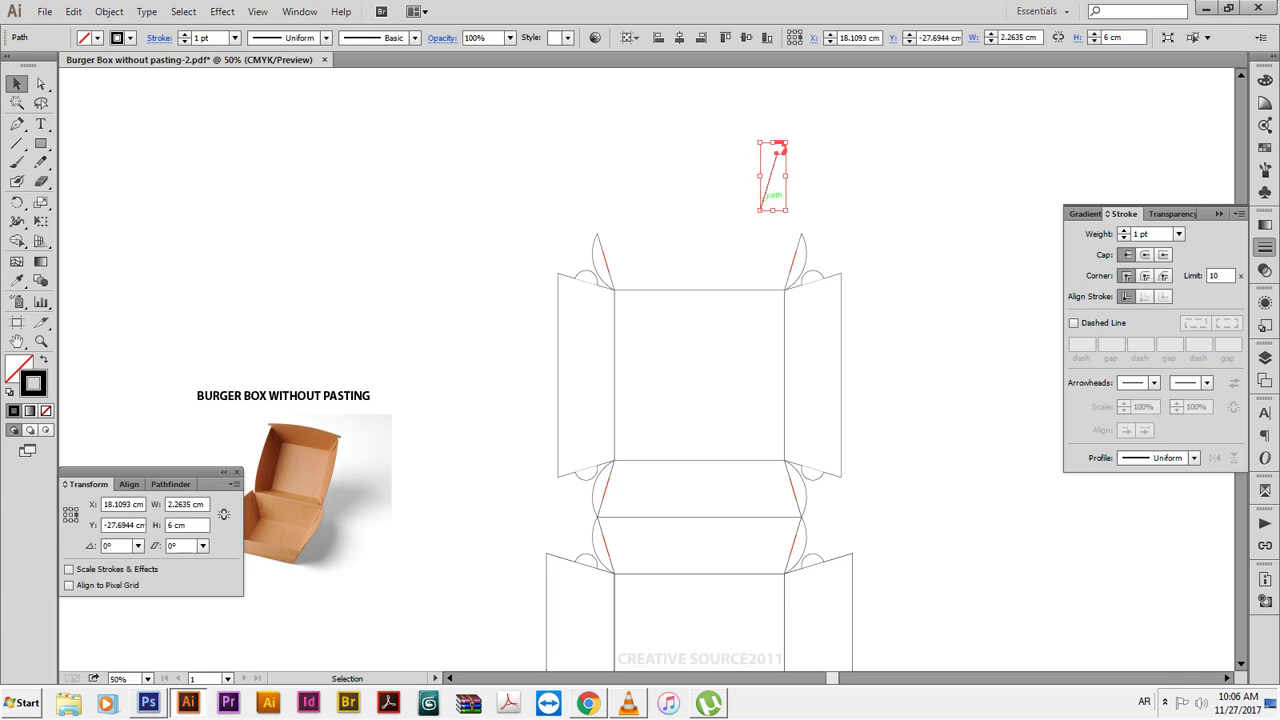
left_click_drag(768, 192, 860, 192)
left_click(771, 290, "shift")
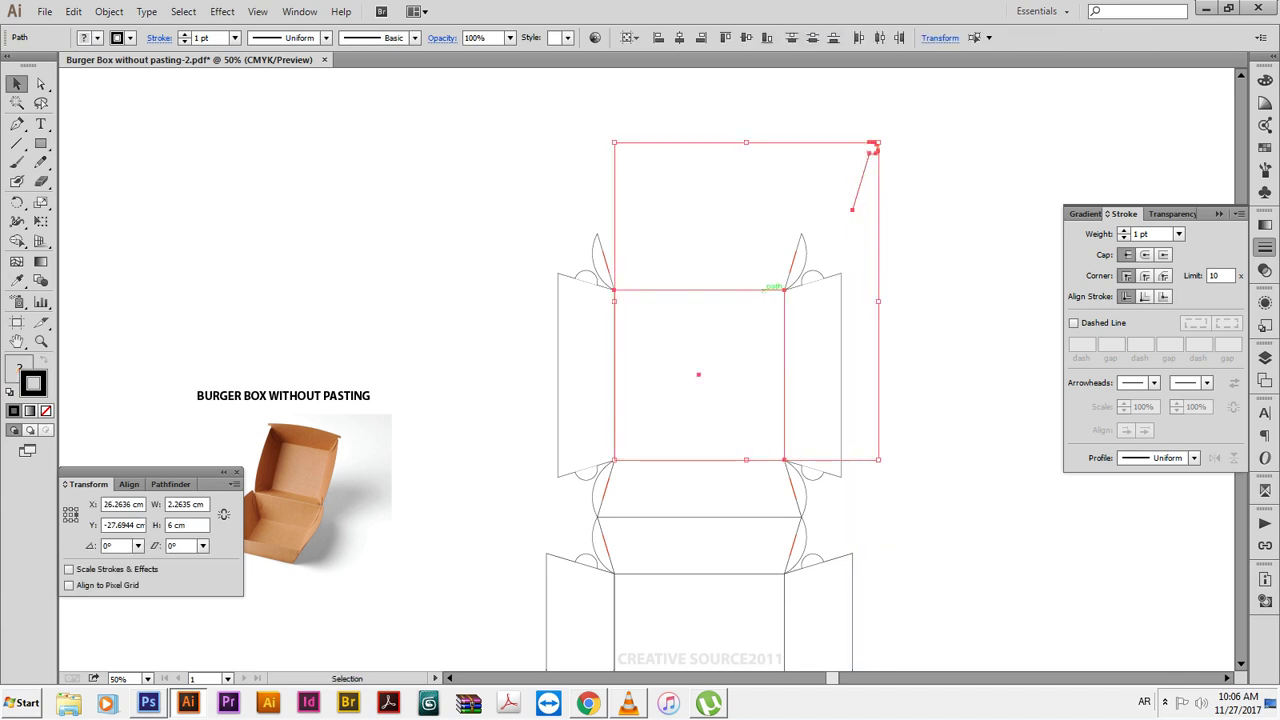
left_click(771, 289)
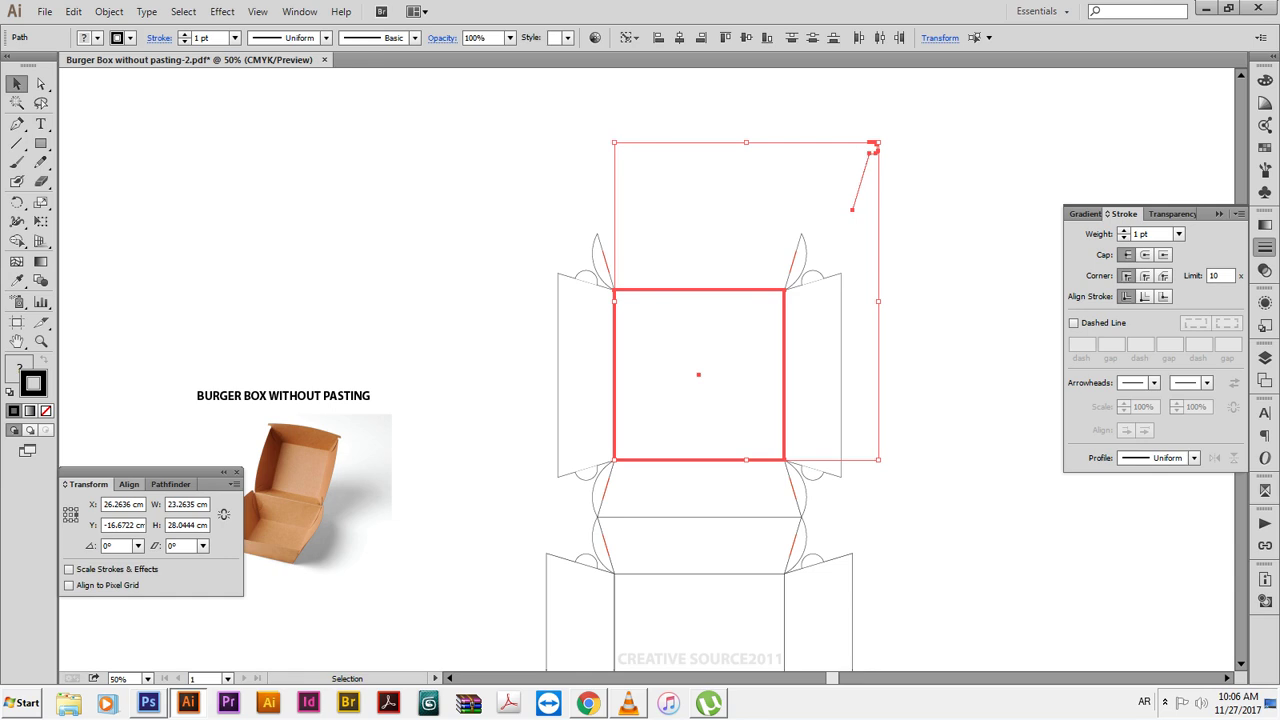
left_click(129, 484)
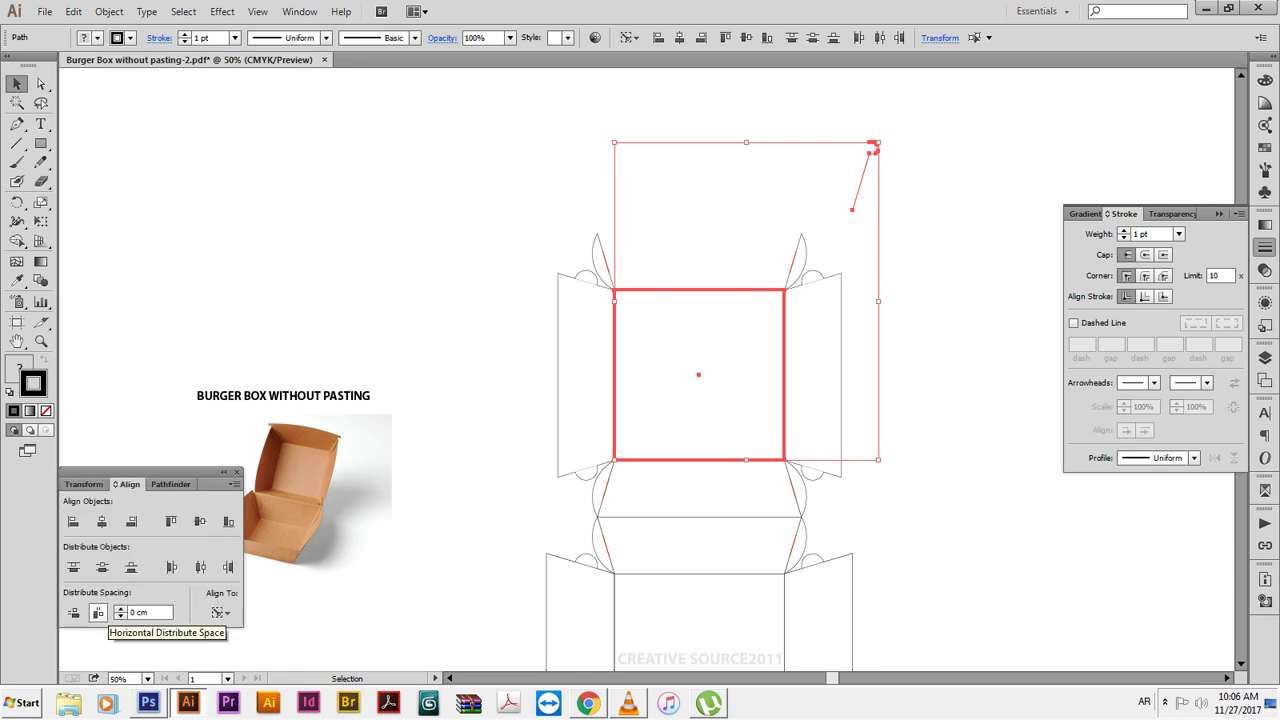
left_click(98, 612)
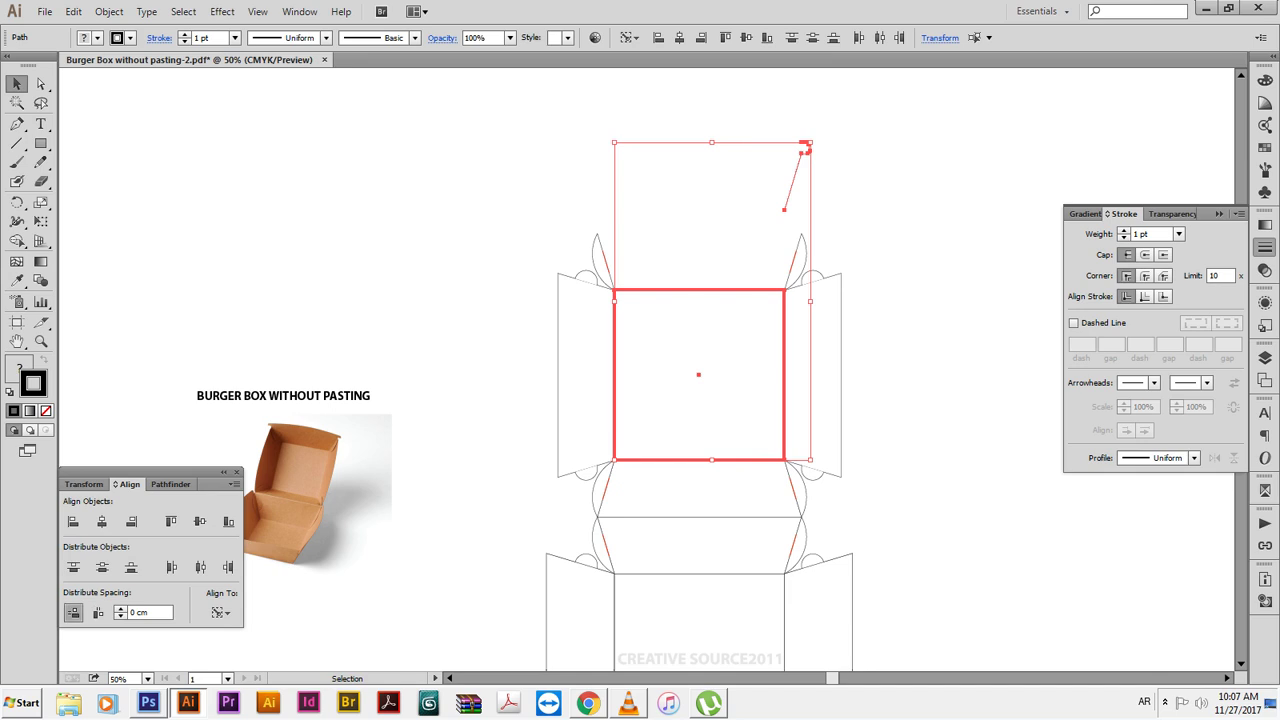
left_click(73, 612)
key("ctrl+shift+a")
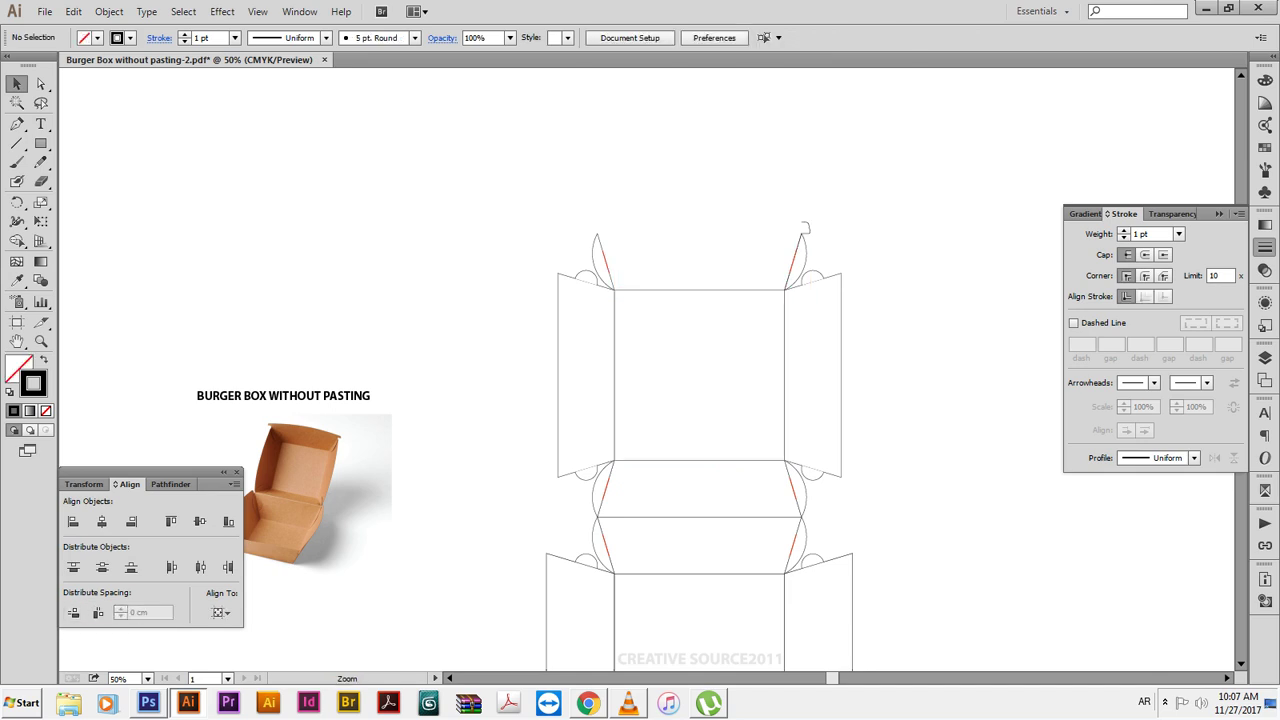
mouse_move(562, 146)
left_mouse_down()
mouse_move(870, 344)
mouse_move(699, 335)
left_mouse_up()
Reflect the hook copy vertically and align it to the left panel's top corner
right_click(725, 341)
mouse_move(763, 529)
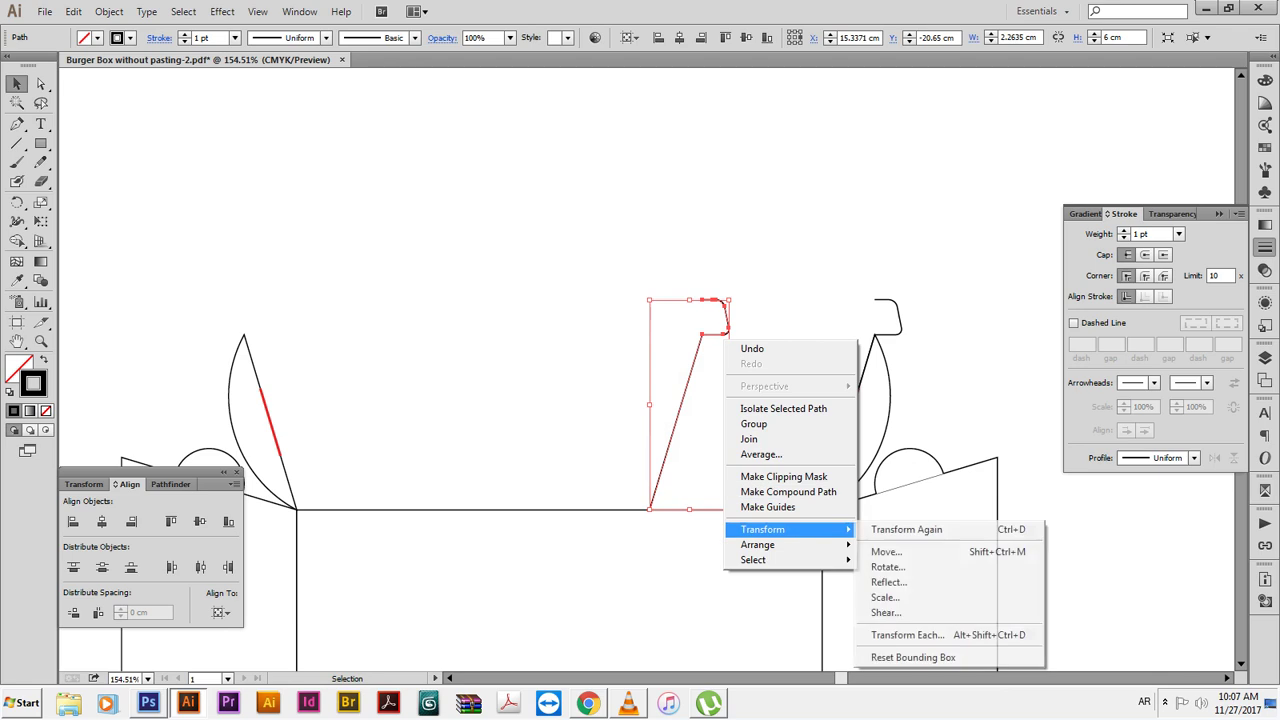
left_click(888, 582)
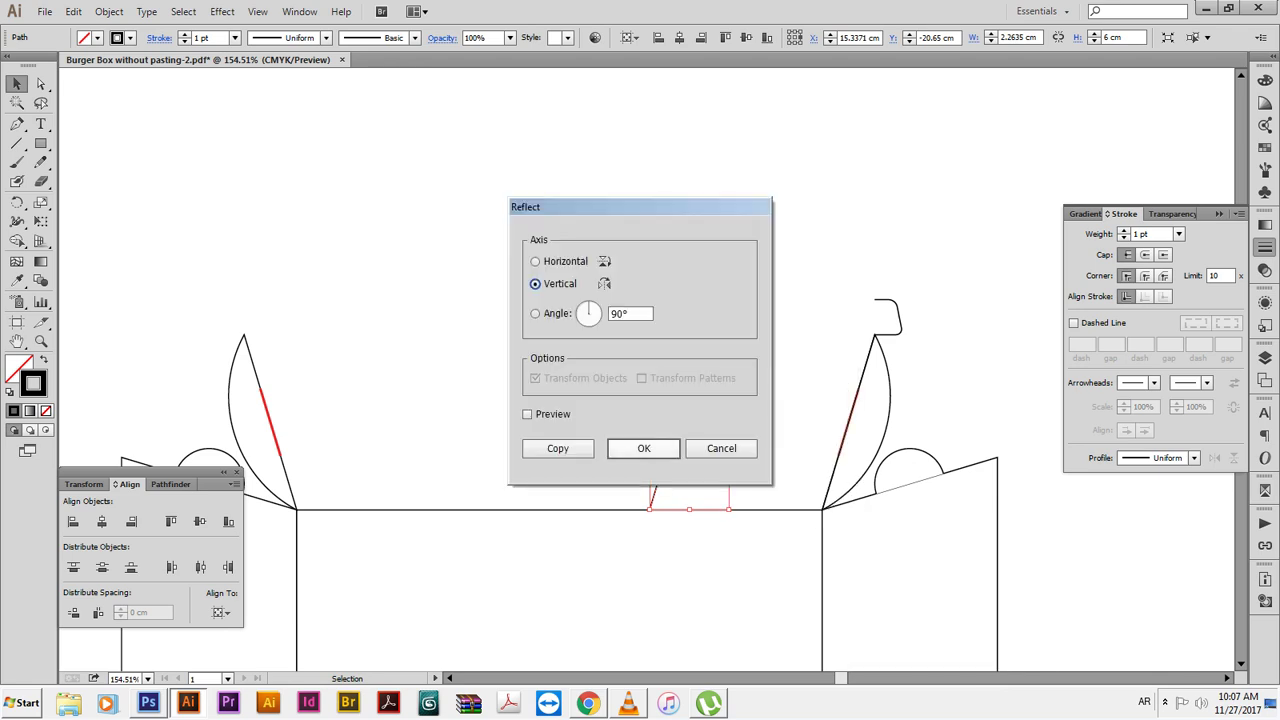
left_click(646, 449)
mouse_move(705, 402)
left_mouse_down()
mouse_move(866, 322)
mouse_move(338, 322)
left_mouse_up()
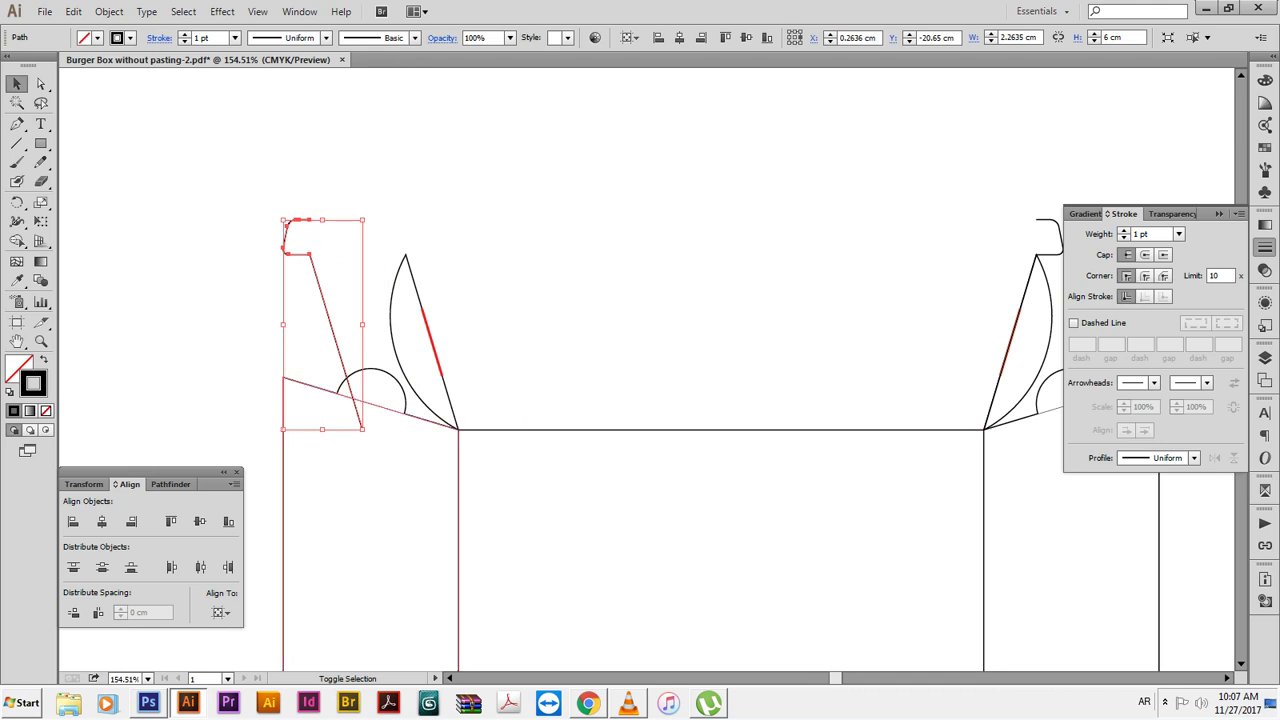
left_click(350, 397, "shift")
left_click(721, 38)
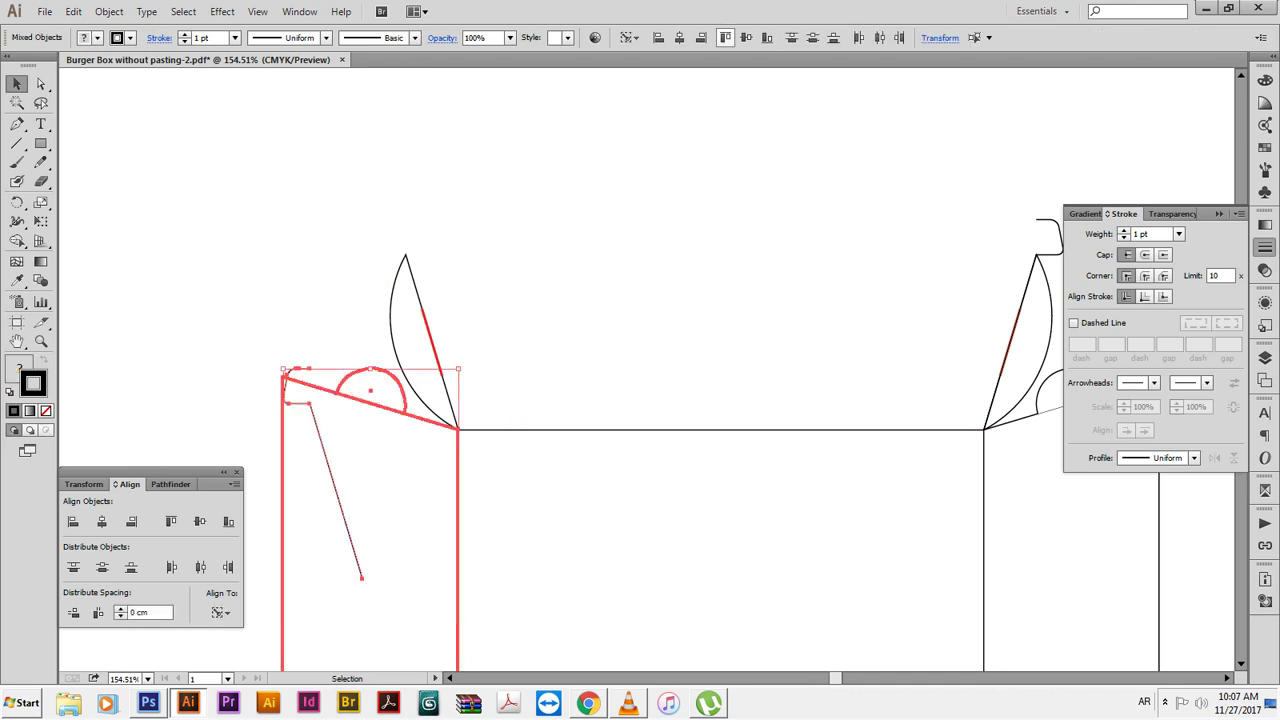
key("ctrl+z")
left_click(350, 397)
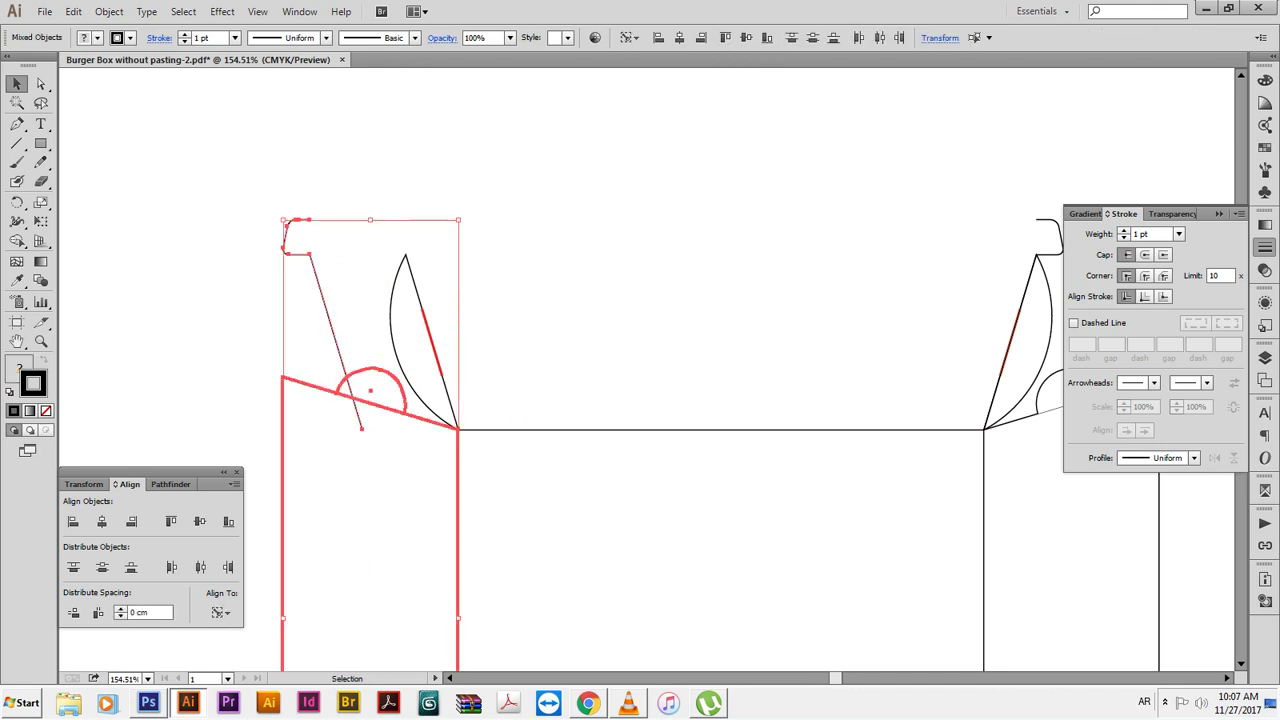
left_click(131, 521)
left_click(600, 250)
Join the two hook ends with a straight Pen-drawn top edge
left_click(404, 219)
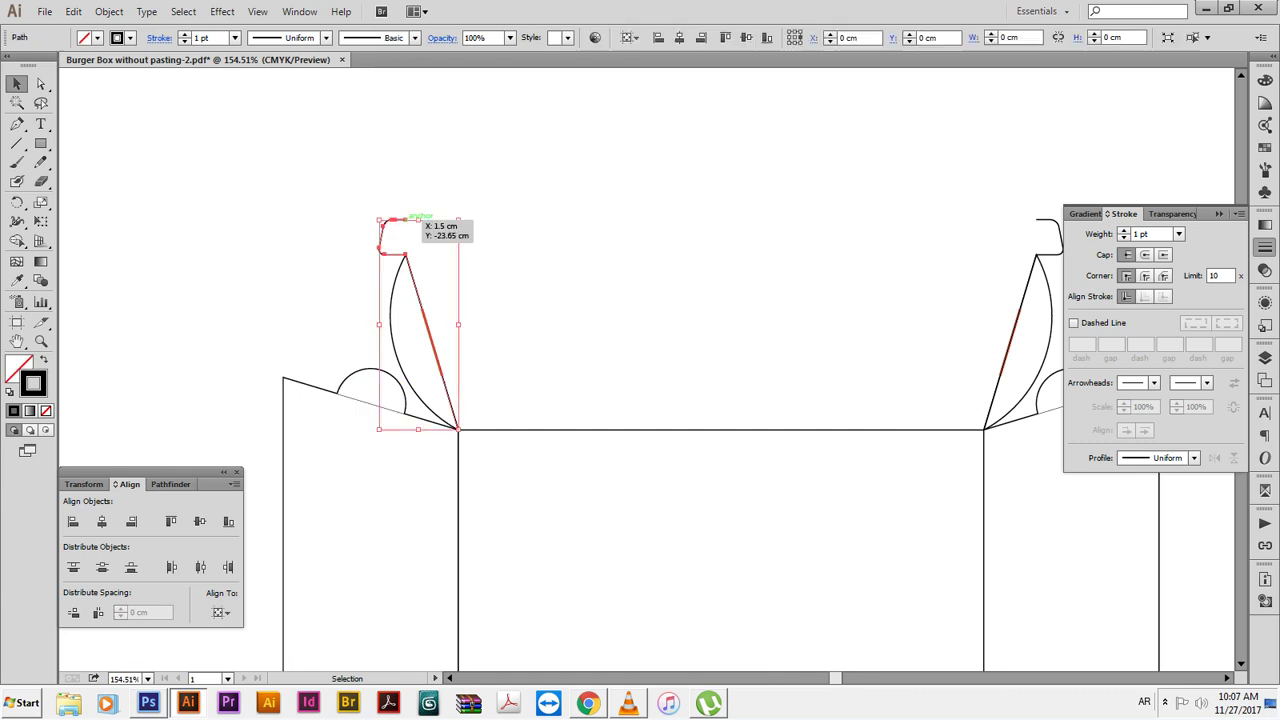
left_click(1046, 220, "shift")
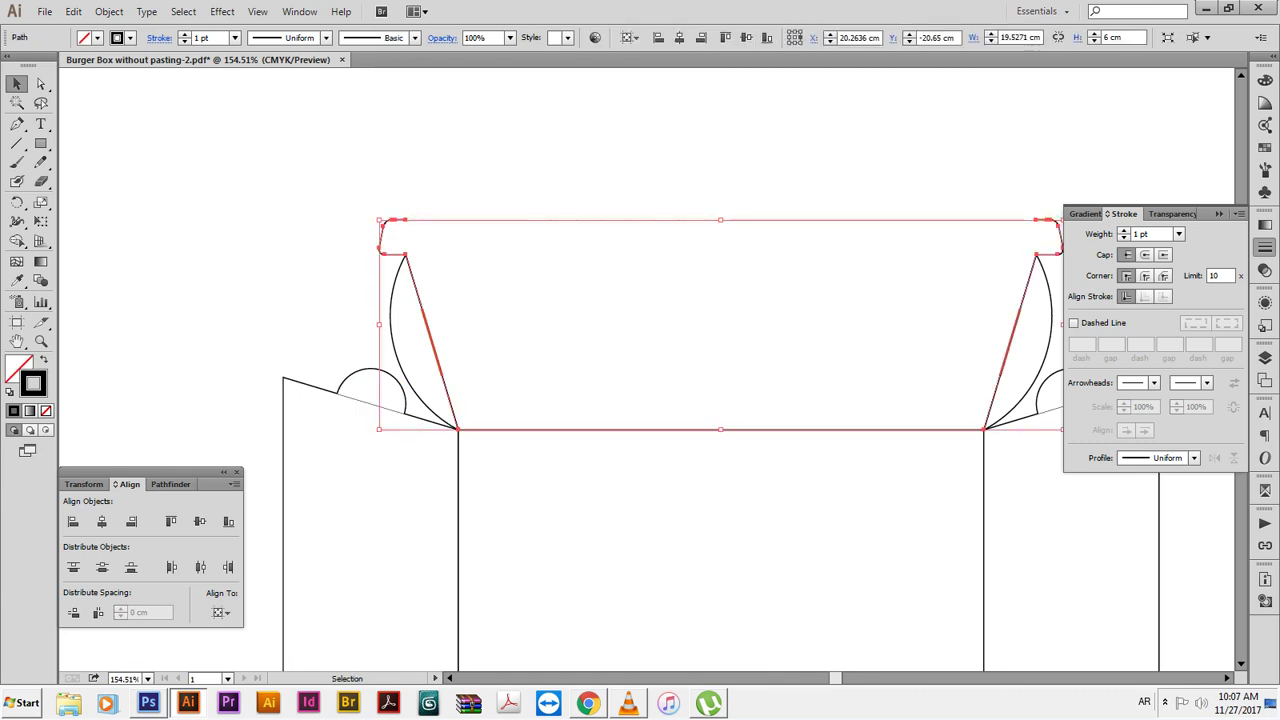
key("p")
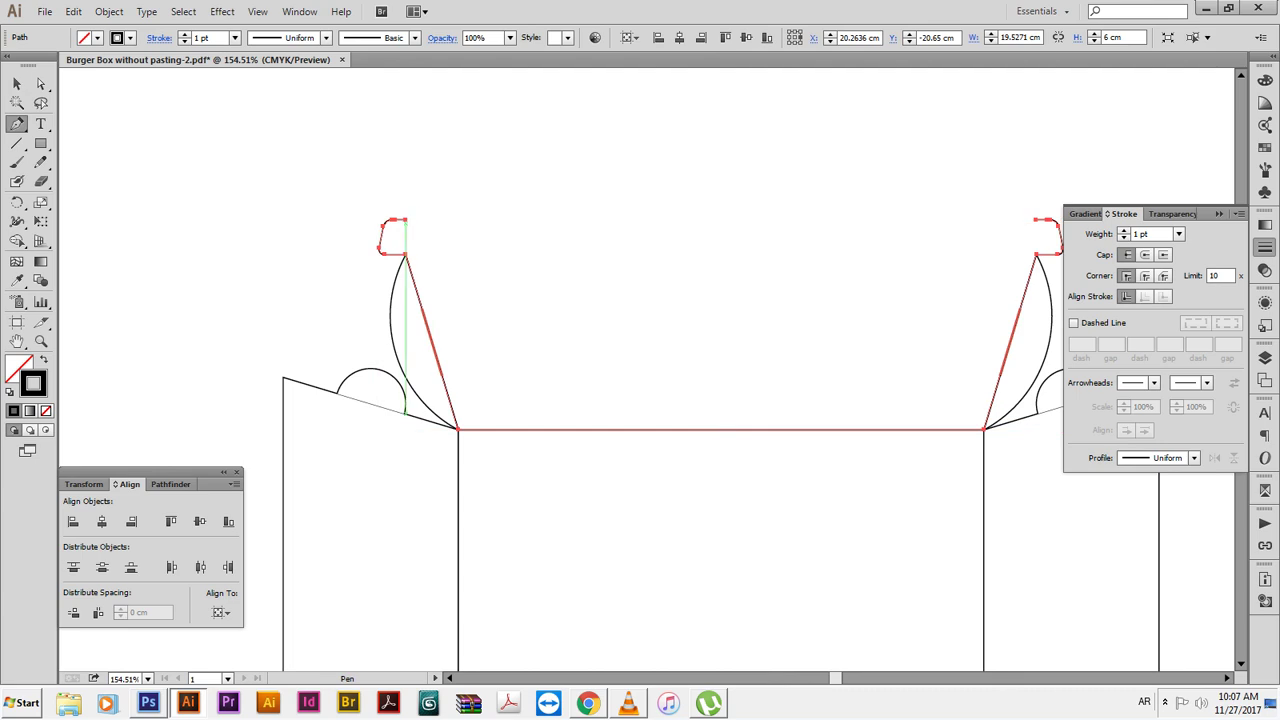
left_click(403, 219)
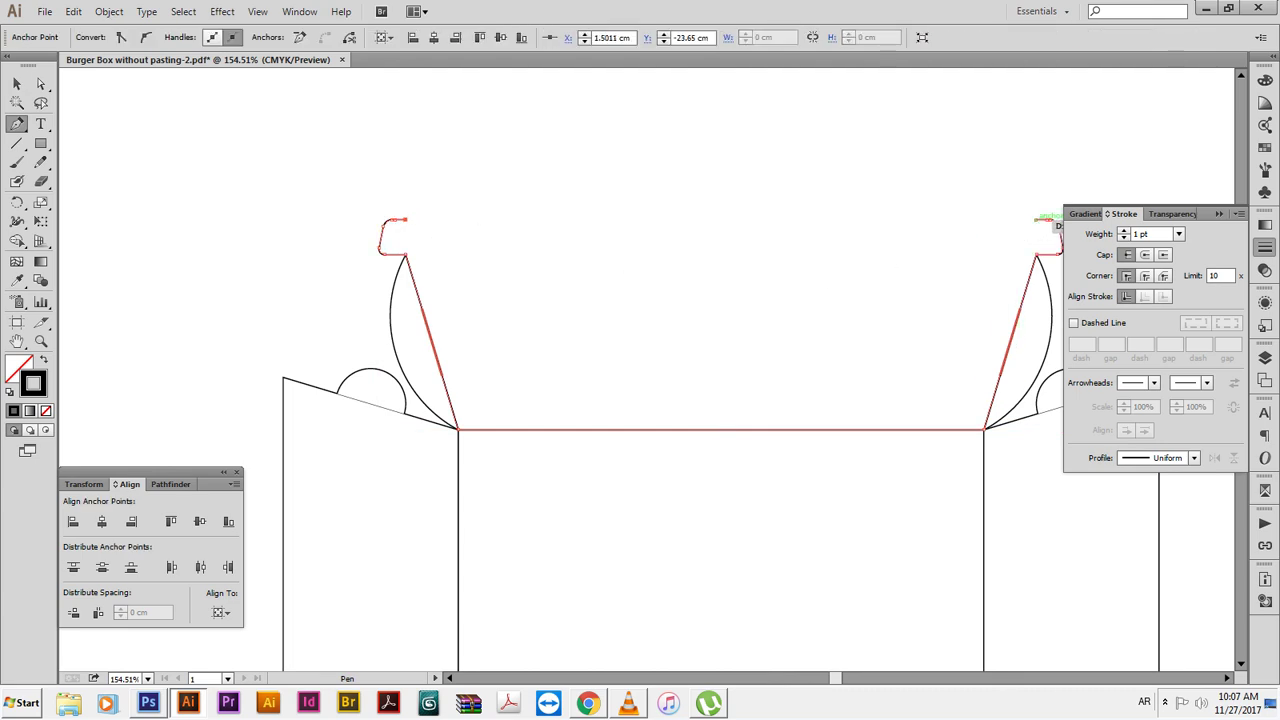
left_click(1036, 219)
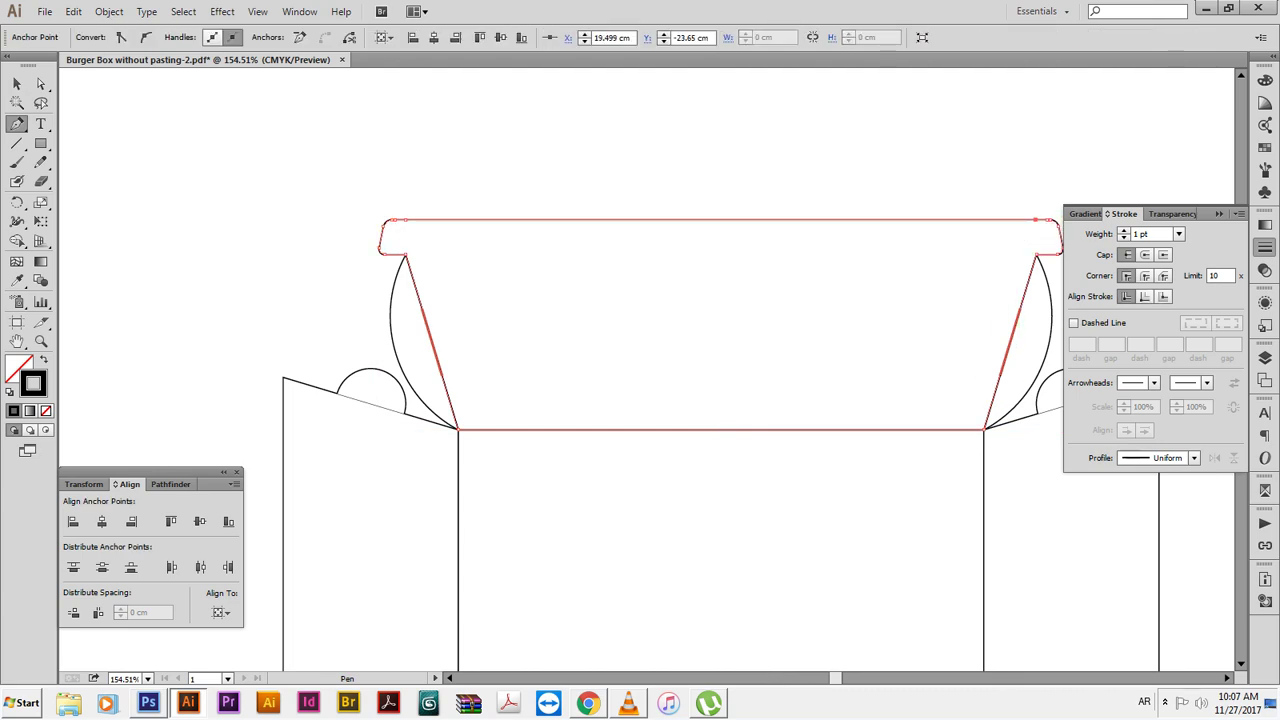
key("a")
left_click(347, 220)
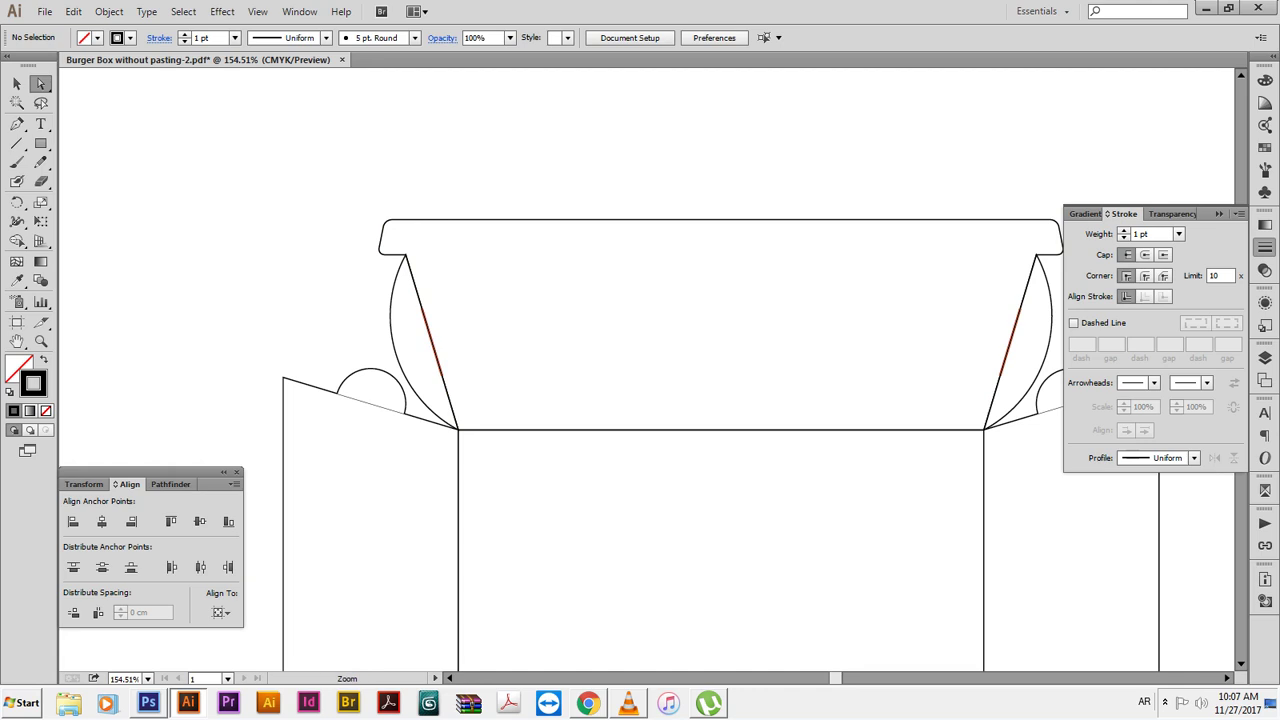
Marquee-select the entire dieline and align it to re-centre it vertically on the page
scroll(347, 220, "up", 4)
scroll(550, 315, "down", 3)
scroll(550, 315, "down", 3)
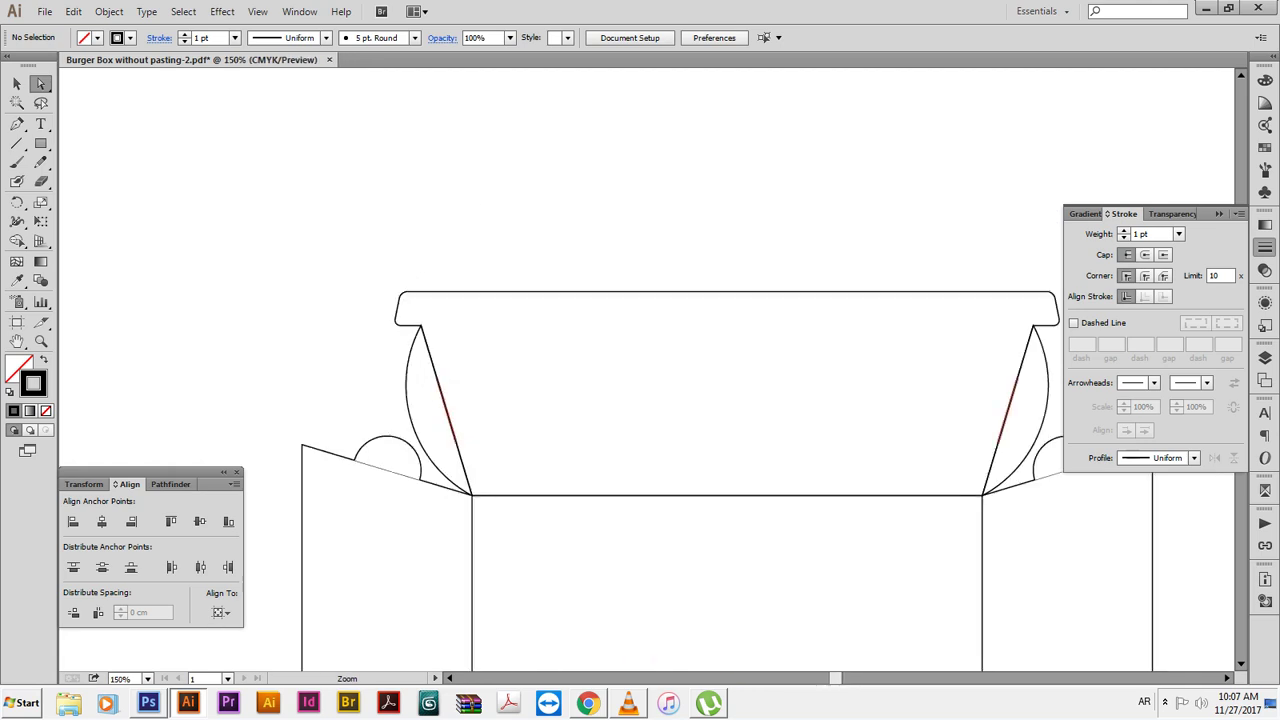
scroll(550, 315, "down", 2)
scroll(550, 315, "down", 1)
left_click_drag(650, 450, 687, 181)
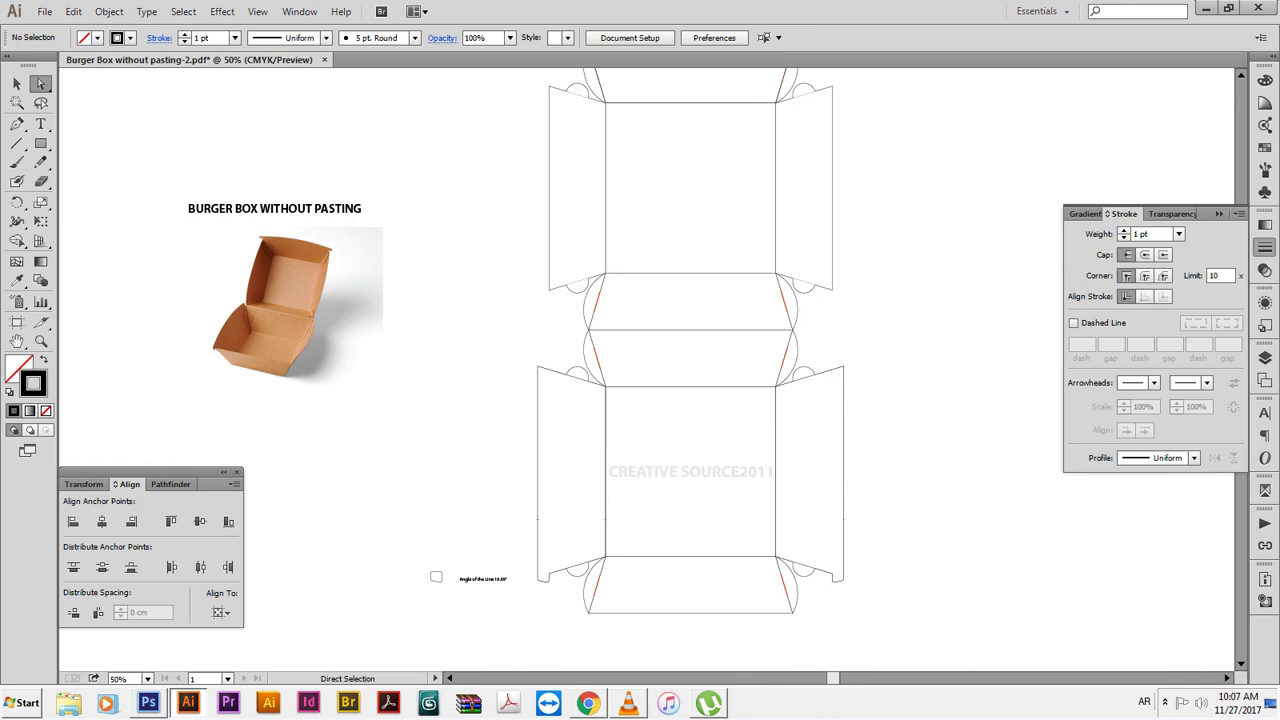
left_click(434, 576)
left_click(429, 576)
left_click_drag(429, 576, 426, 602)
key("v")
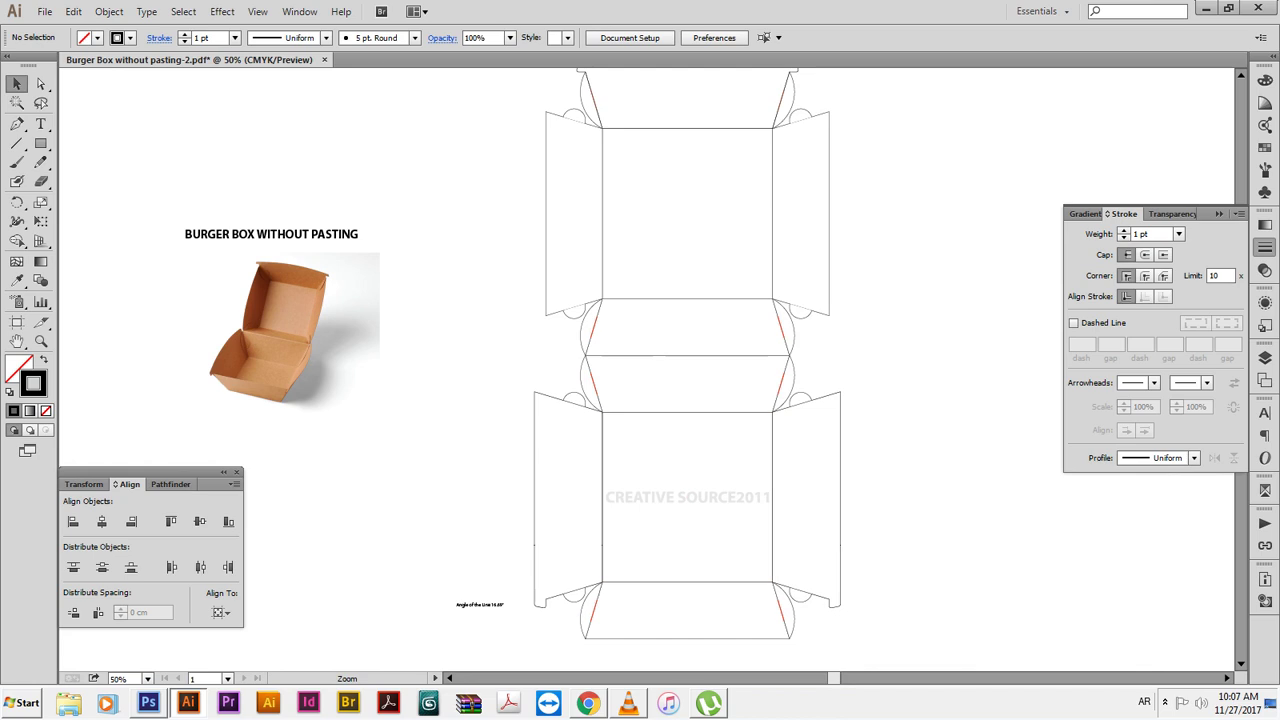
key("ctrl+minus")
key("ctrl+minus")
left_click_drag(790, 150, 577, 502)
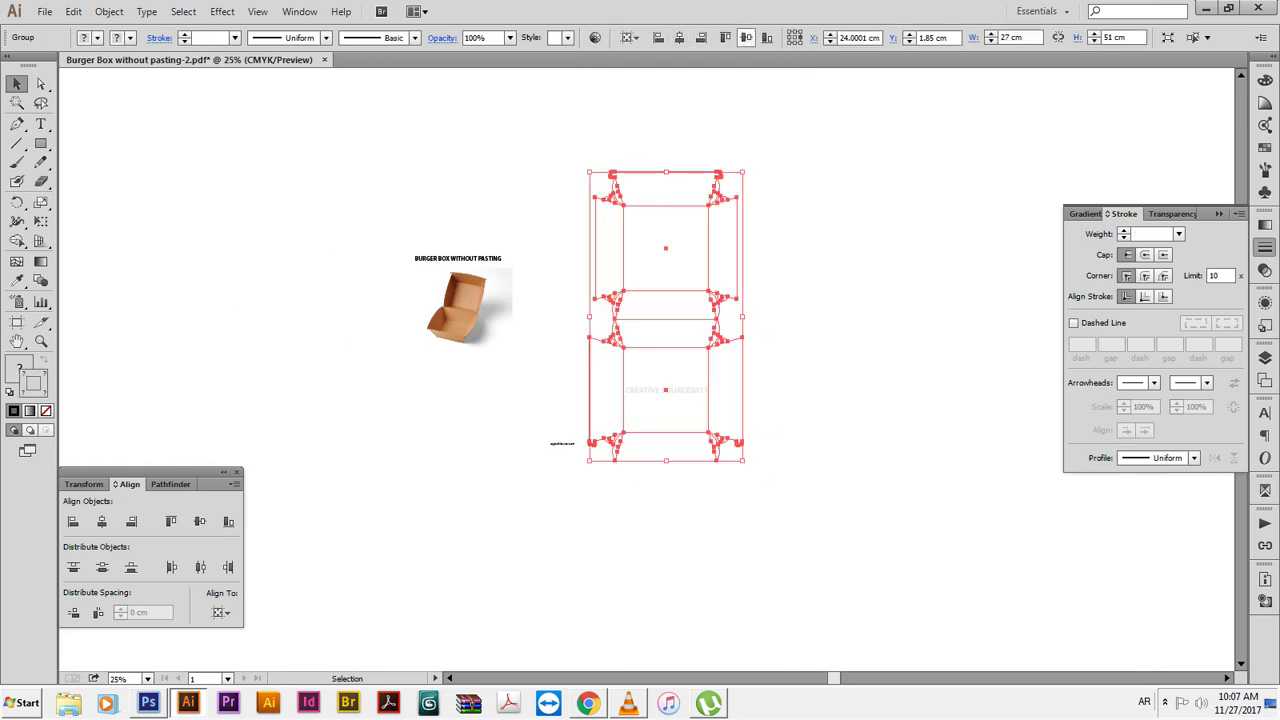
left_click(746, 37)
Move the reference photo and its title next to the dieline's left side
left_click_drag(366, 206, 480, 314)
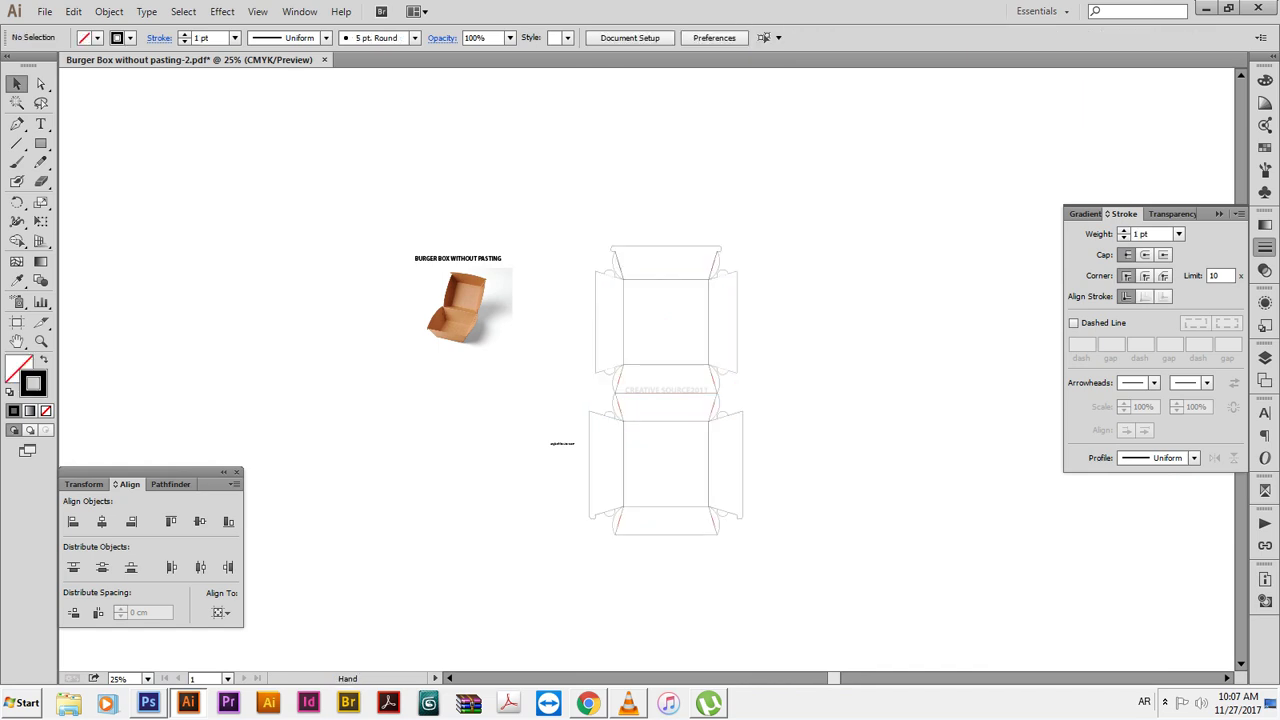
left_click_drag(461, 300, 535, 355)
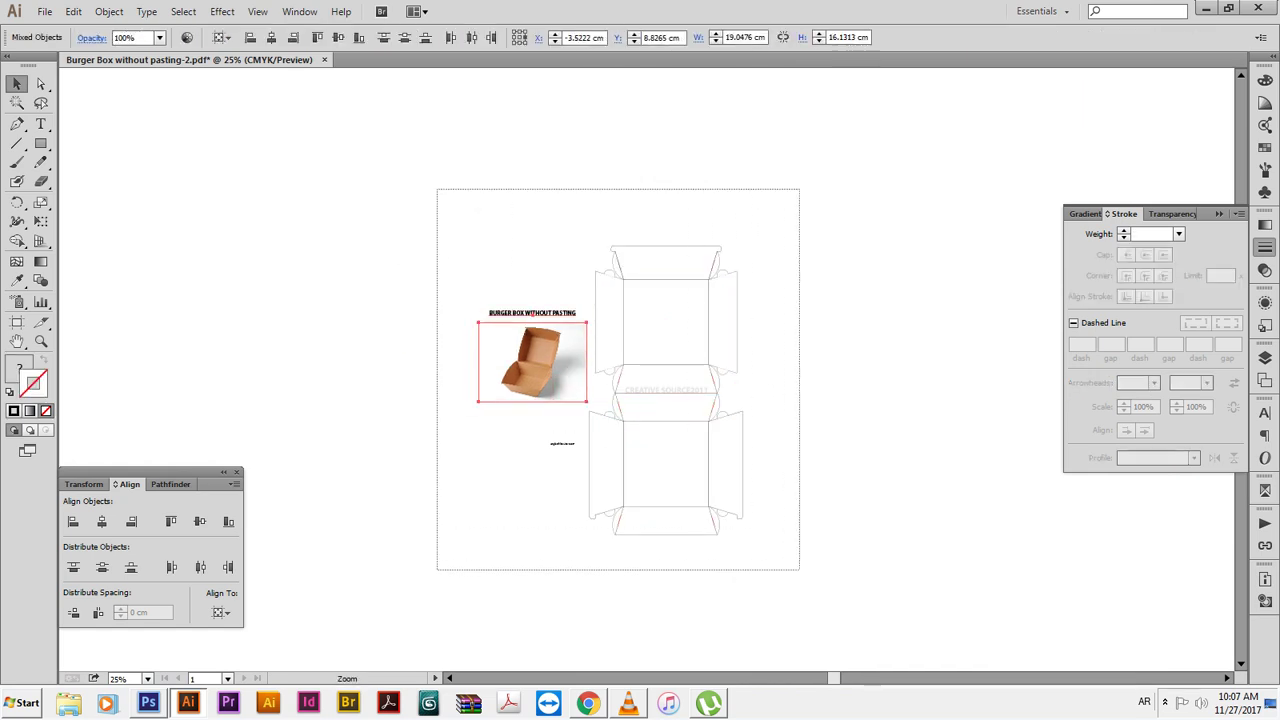
left_click_drag(592, 454, 640, 454)
key("ctrl+shift+a")
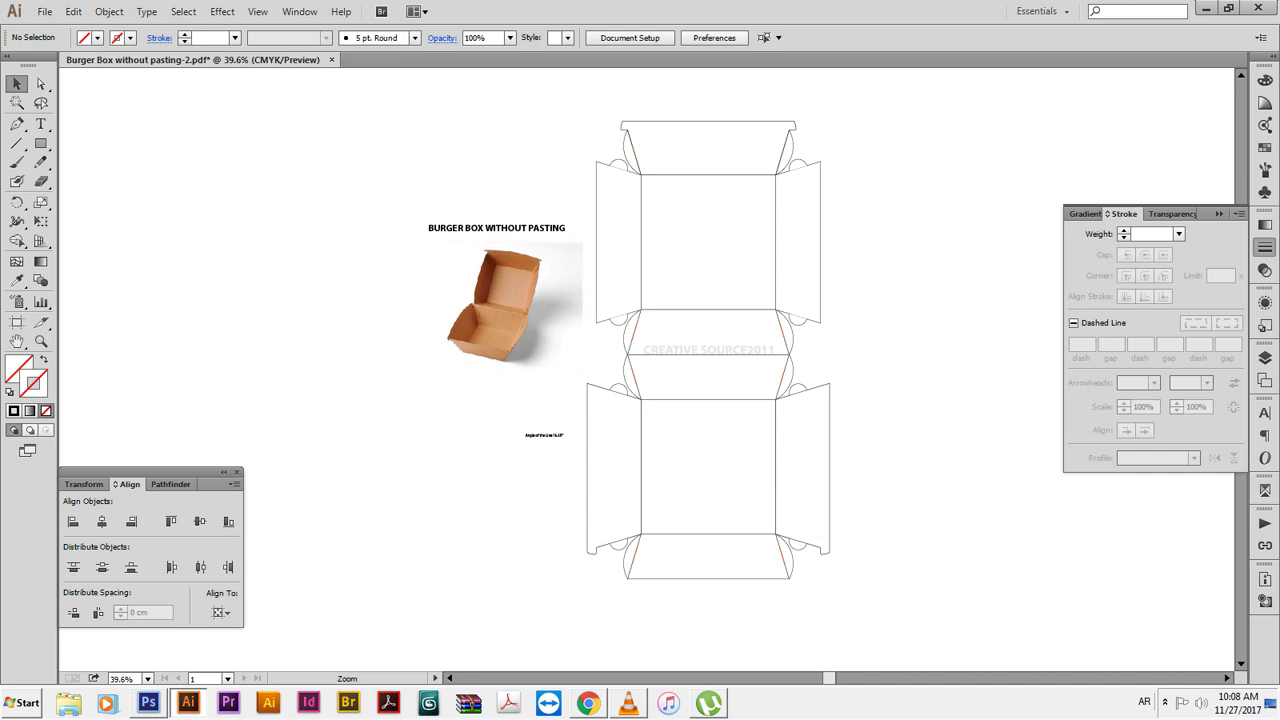
left_click_drag(342, 178, 928, 658)
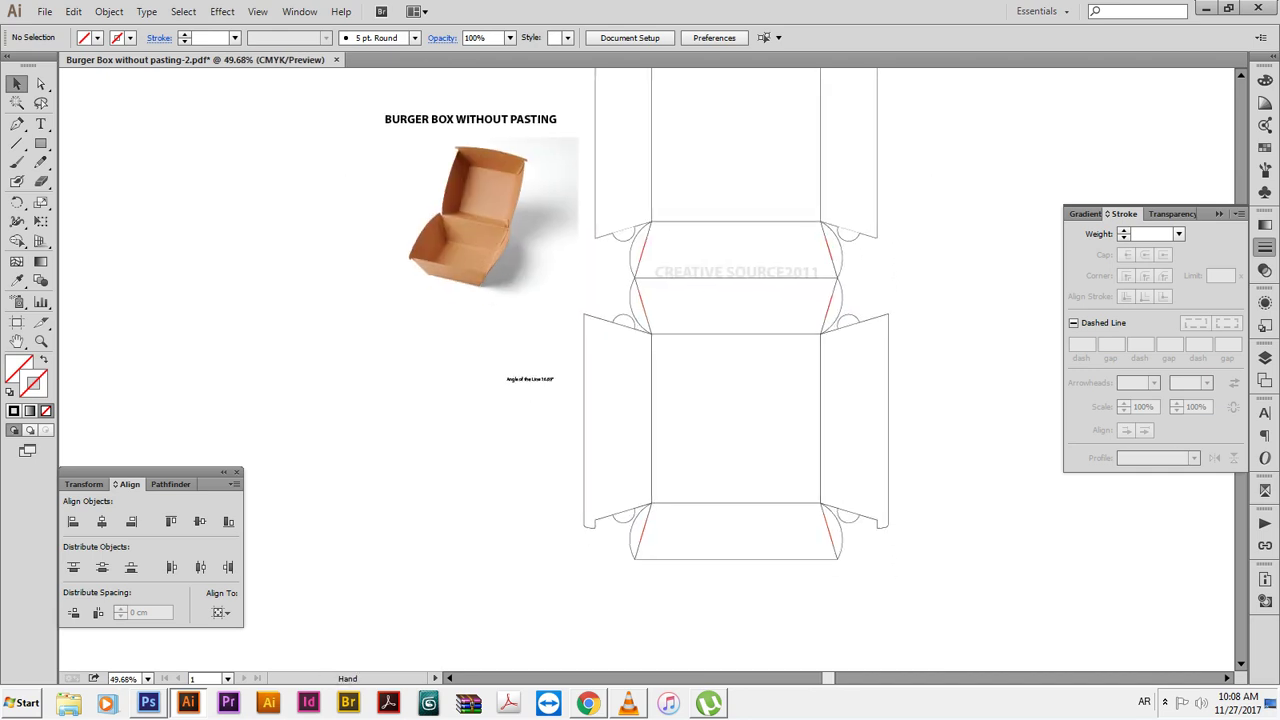
Copy the title below the dieline and replace its text with the 'DONE … Thank you for Watching' closing lines
mouse_move(525, 118)
left_mouse_down()
mouse_move(525, 606)
mouse_move(525, 593)
left_mouse_up()
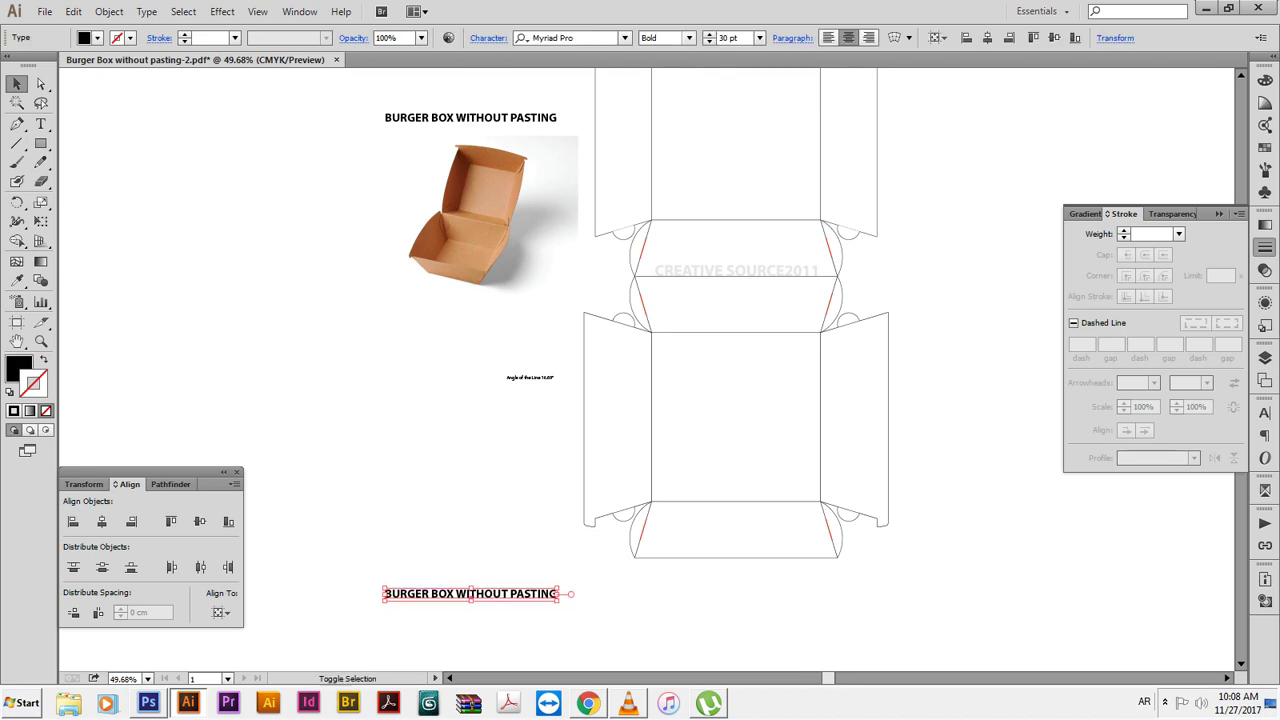
triple_click(525, 593)
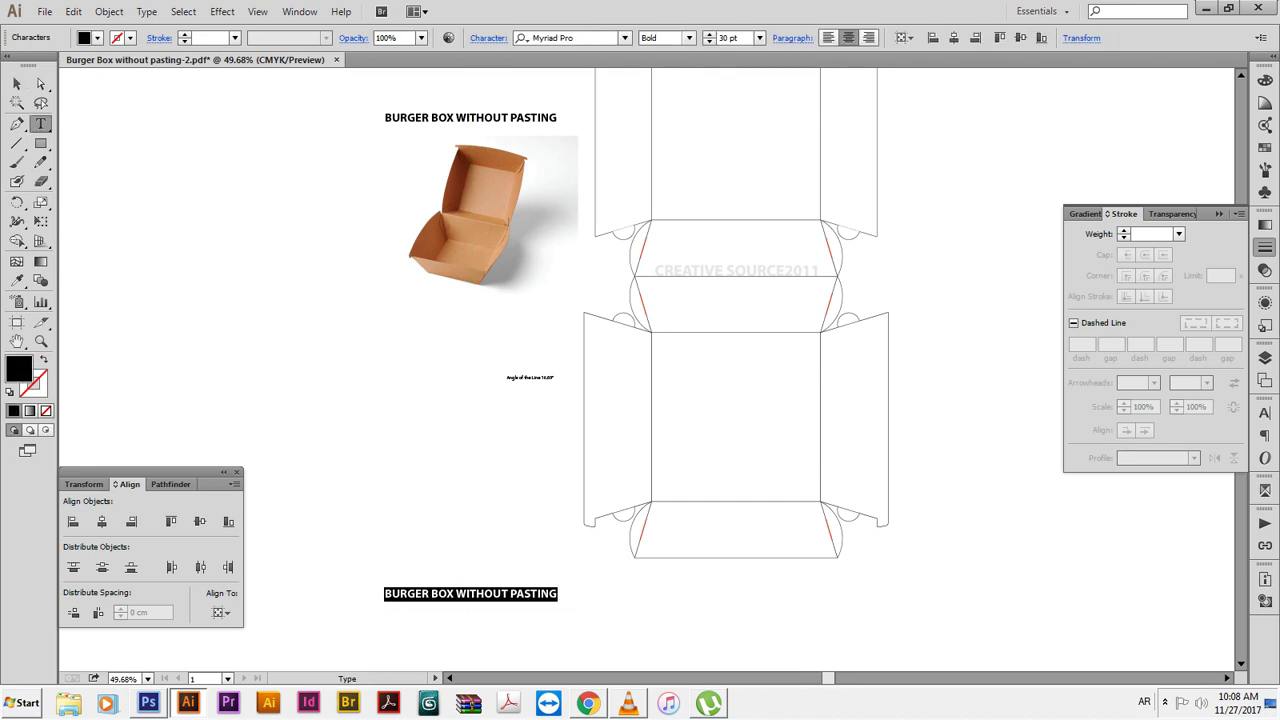
type("برجر")
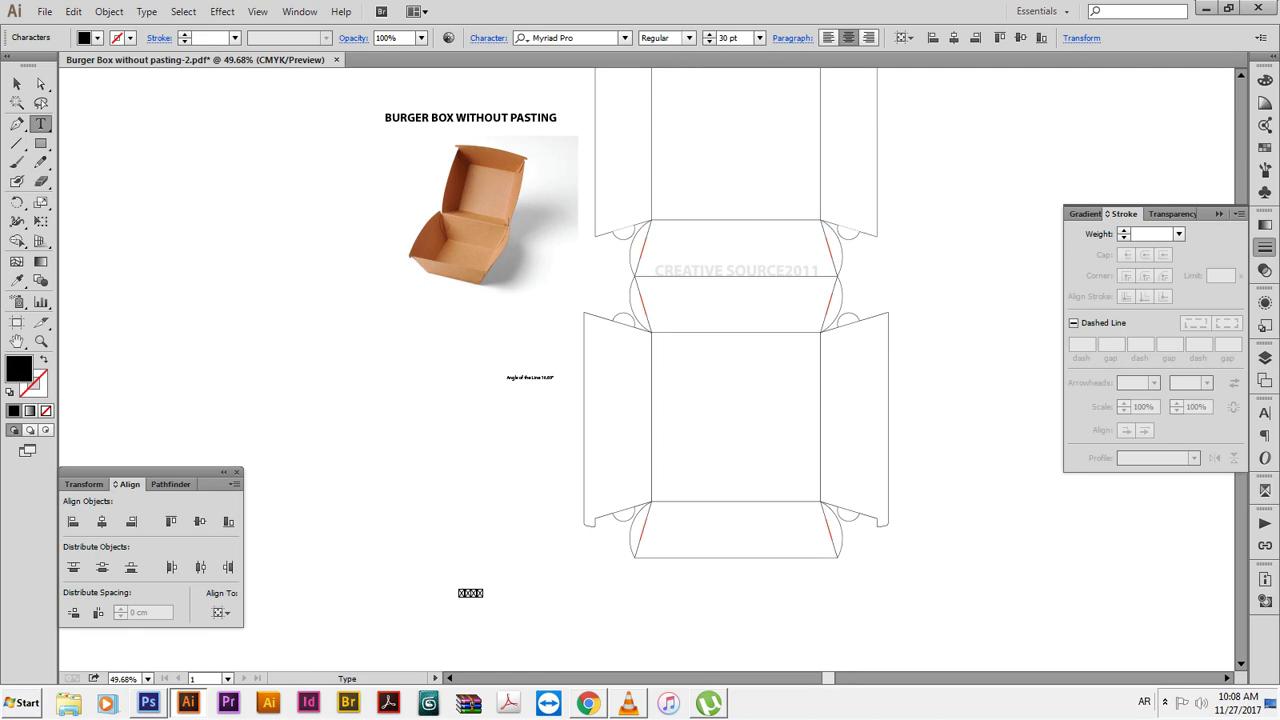
key("ctrl+z")
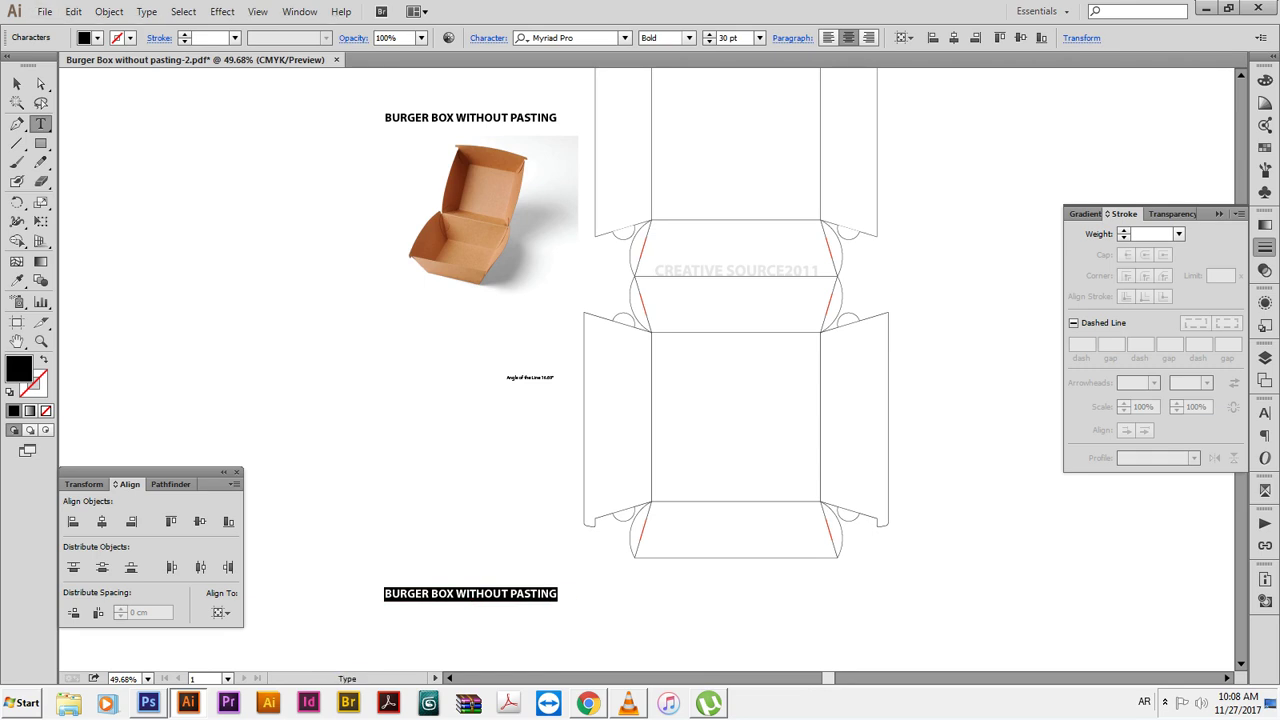
key("alt+shift")
type("DON")
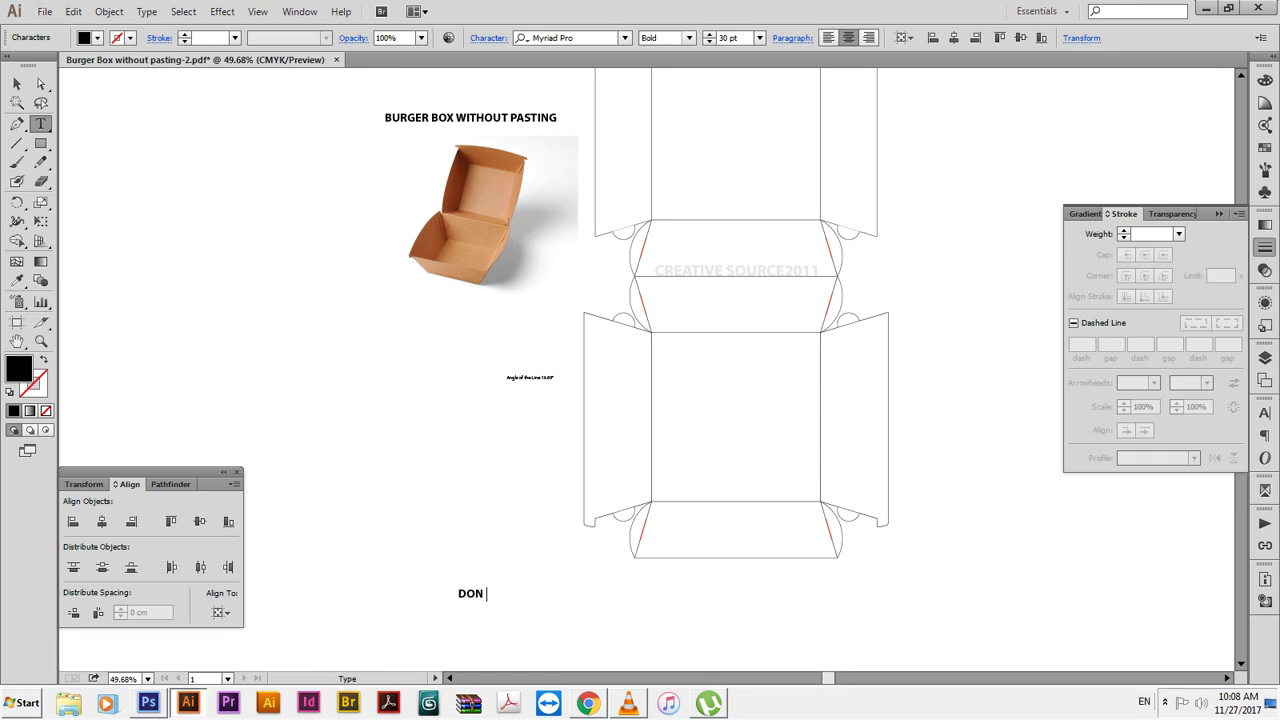
type("E ")
type("Don't f")
type("orget ")
type("t")
type("o")
type(" Like ")
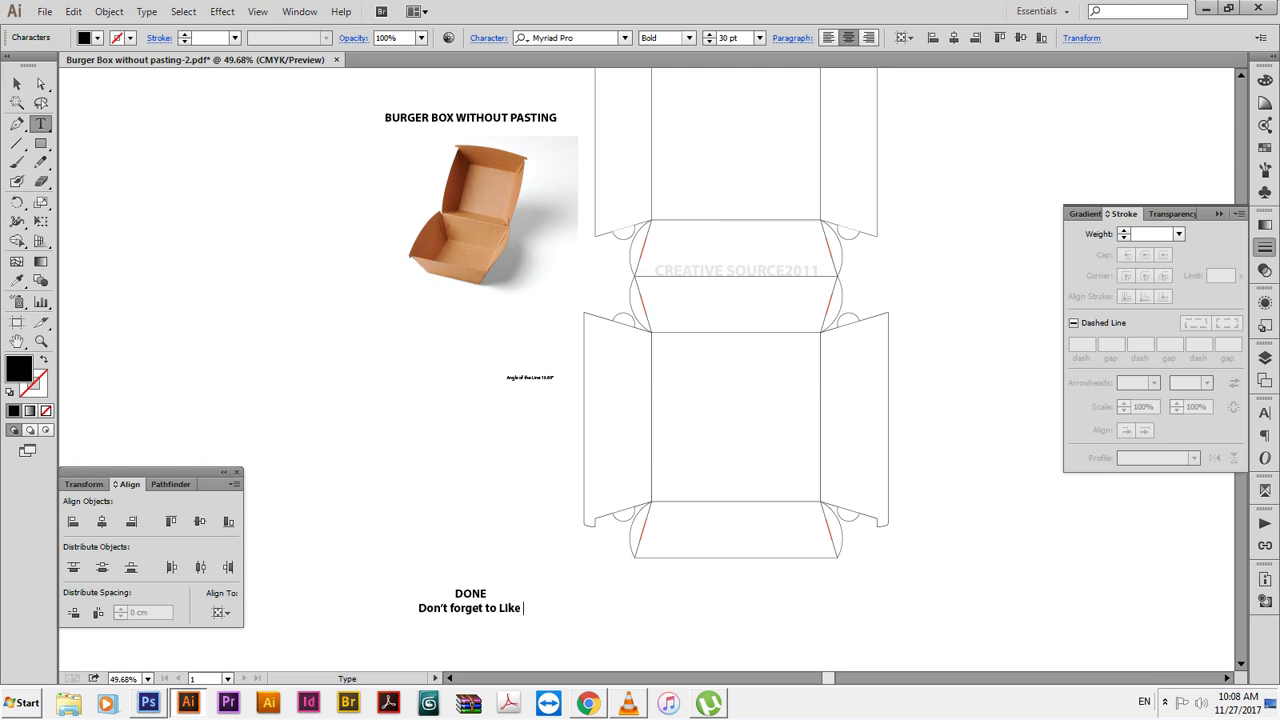
type("& Su")
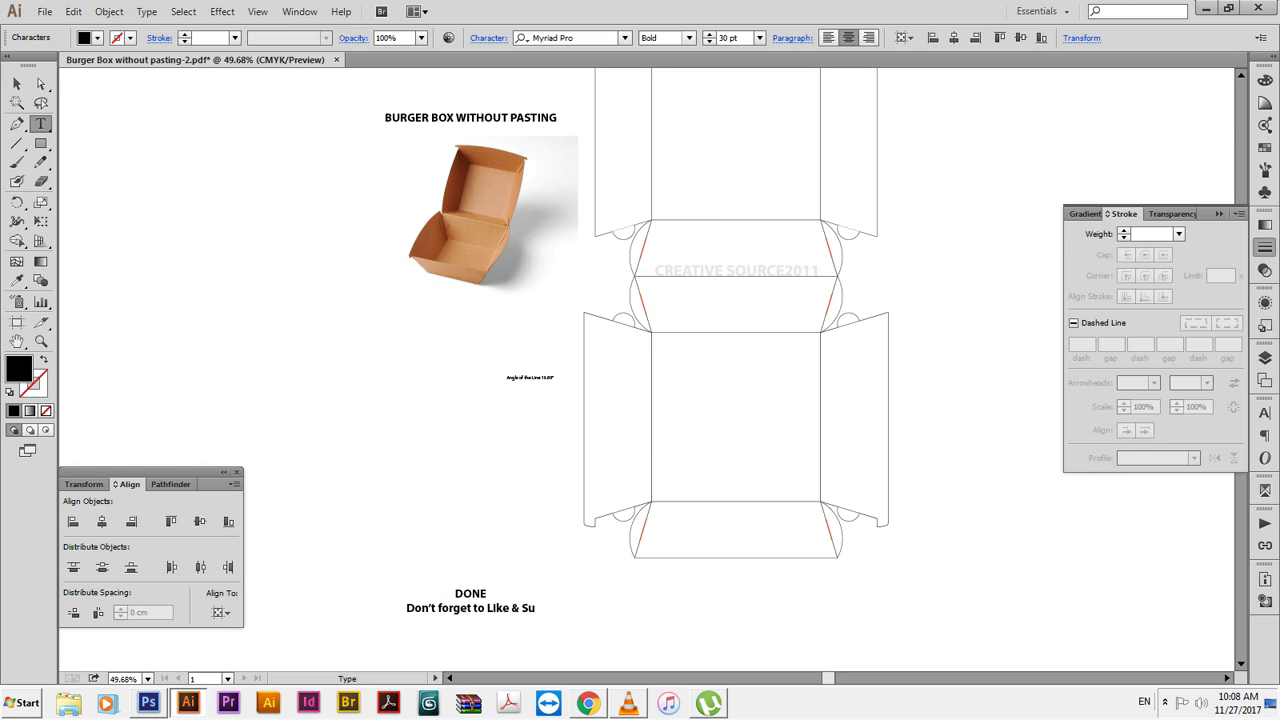
type("bscribe")
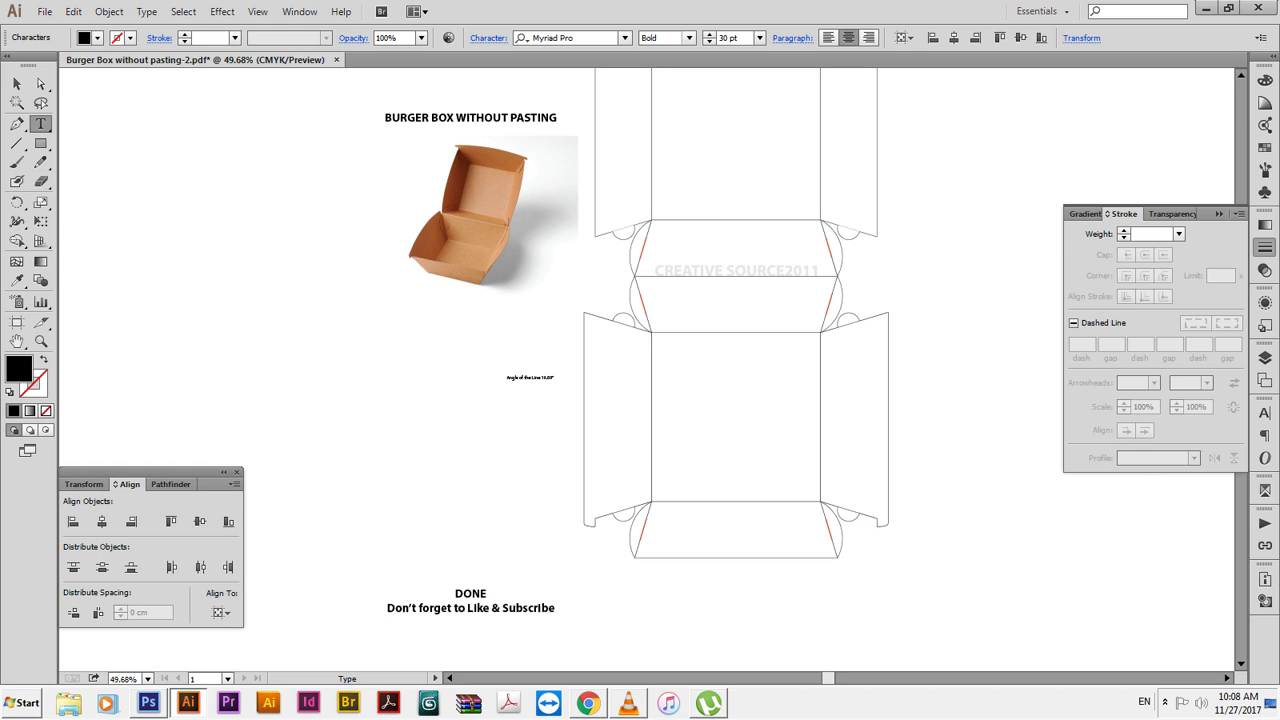
type(" t")
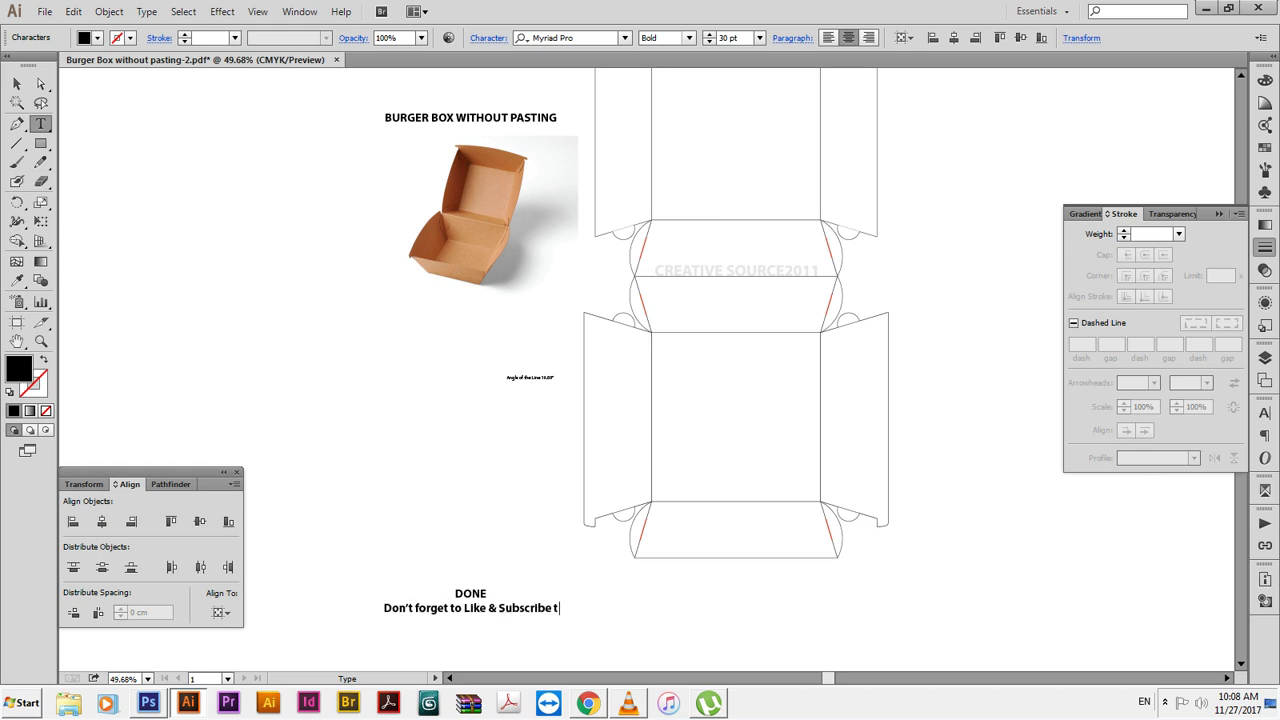
type("o my")
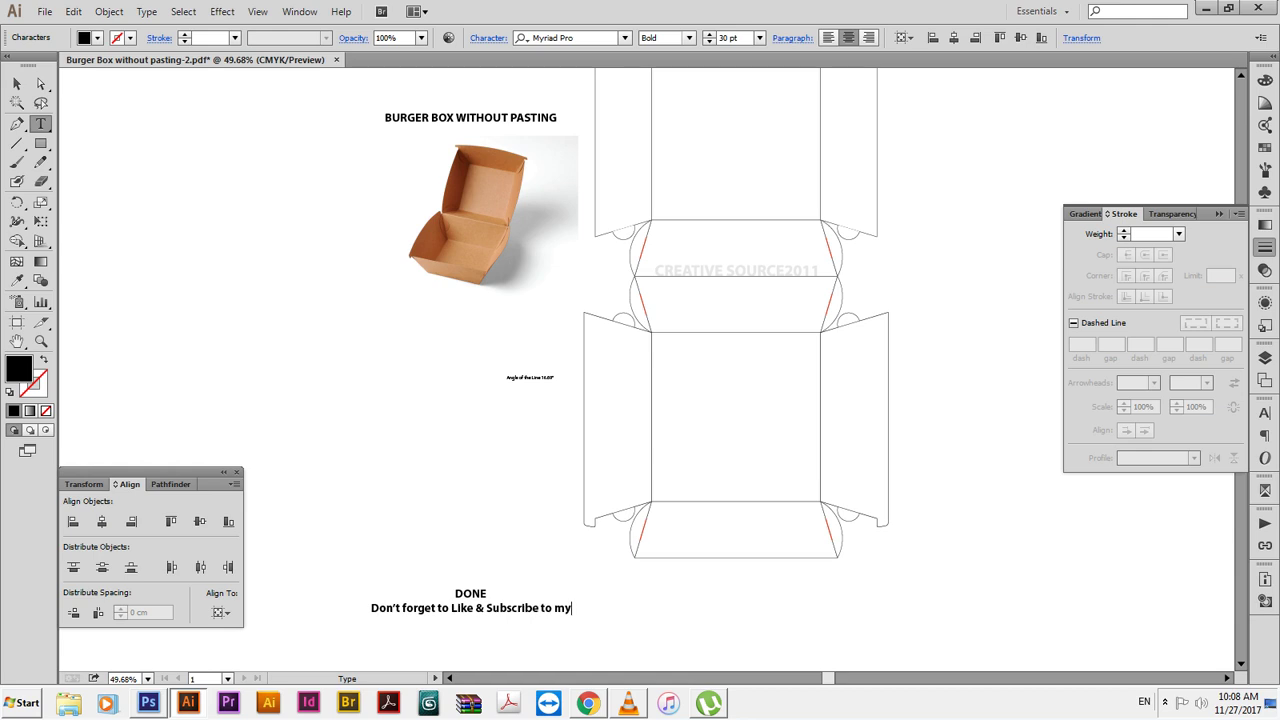
type(" channel i")
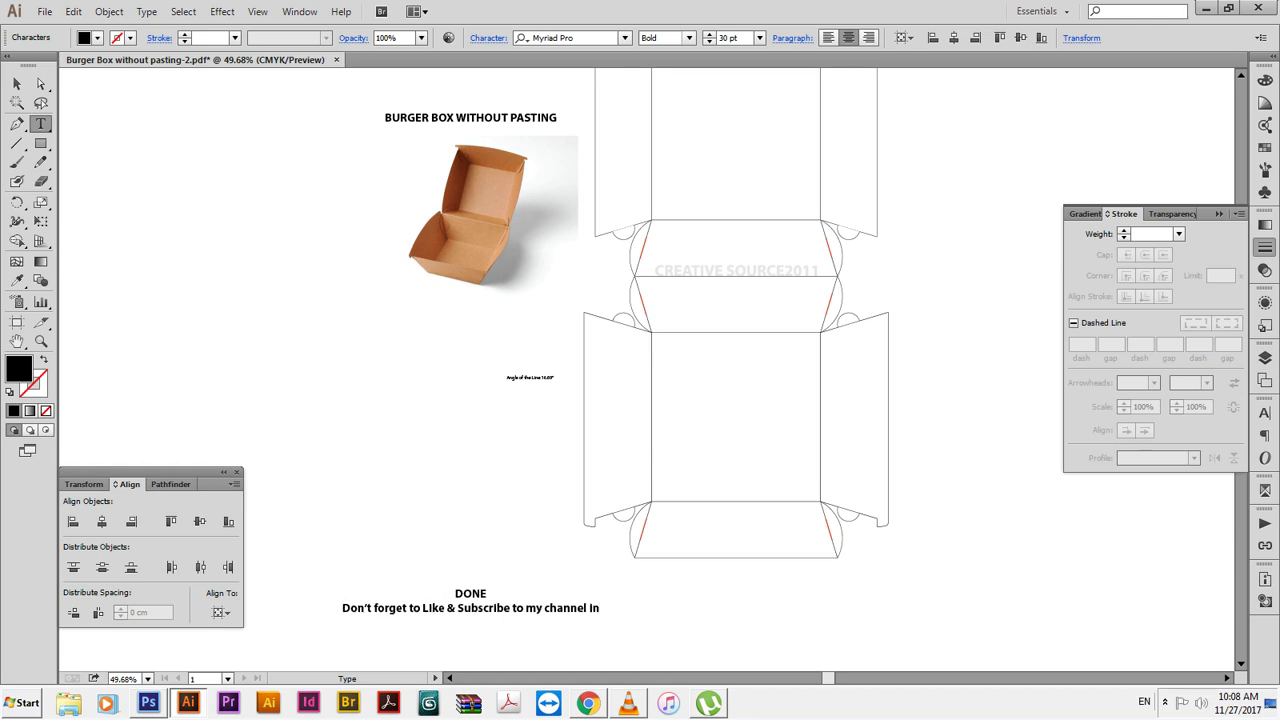
type("n Yout")
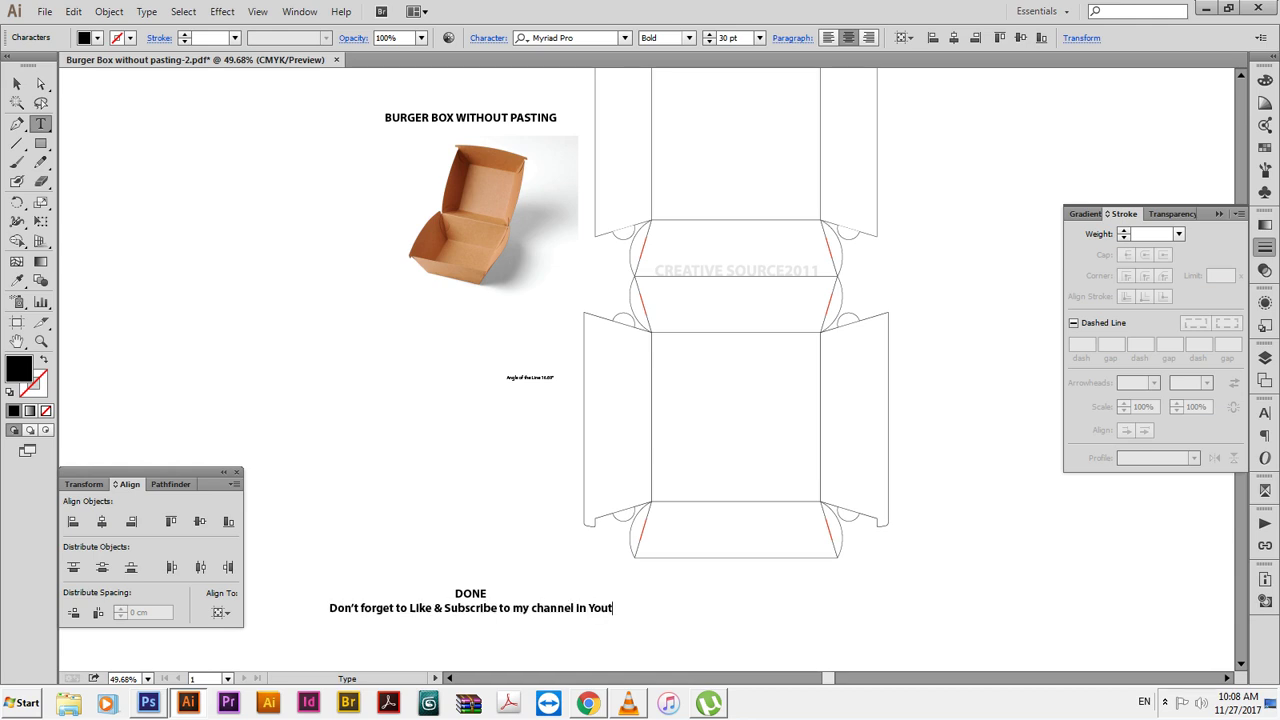
type("ube")
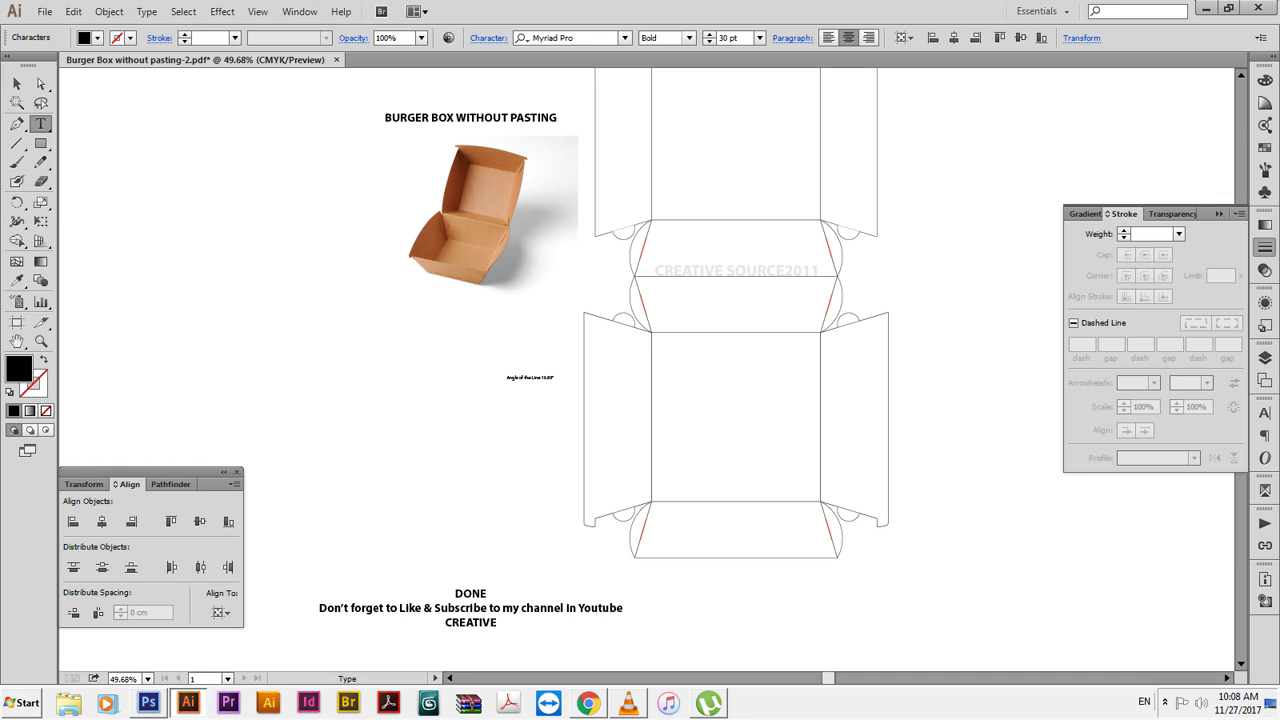
type(" CREATIVE SOURCE ")
type("2011 ")
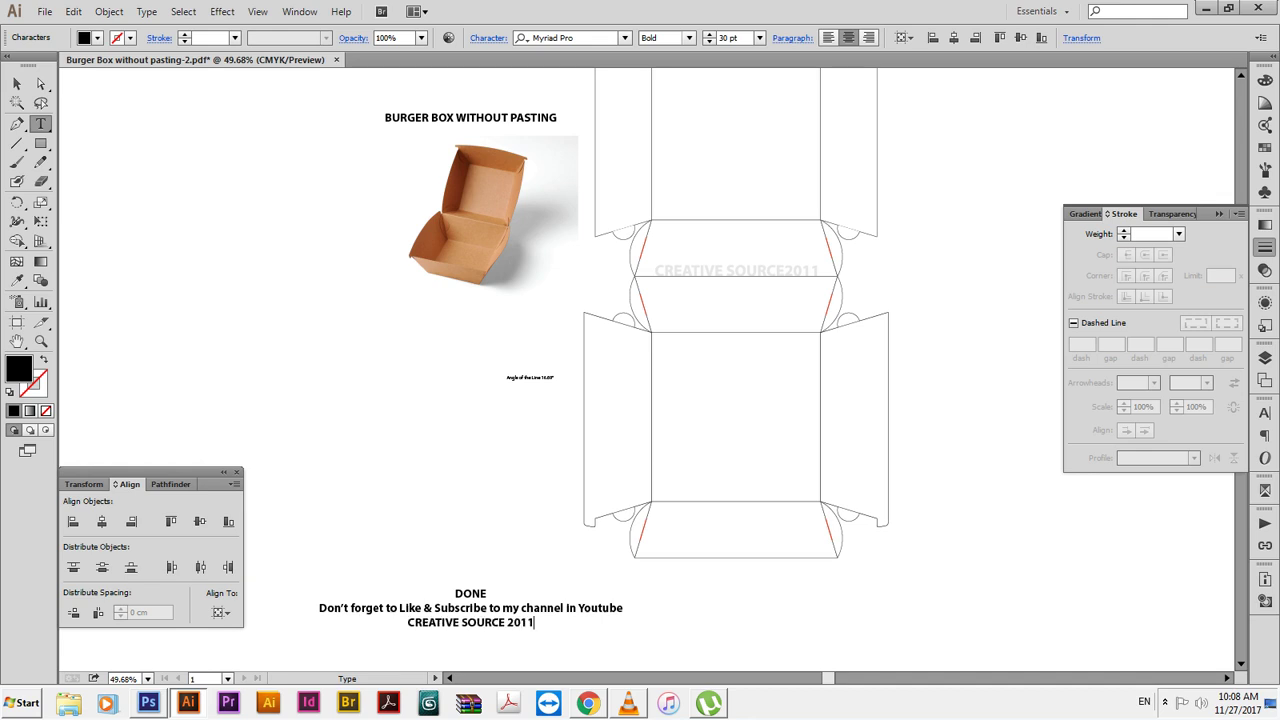
type("Thank ")
type("you for")
type(" Watching")
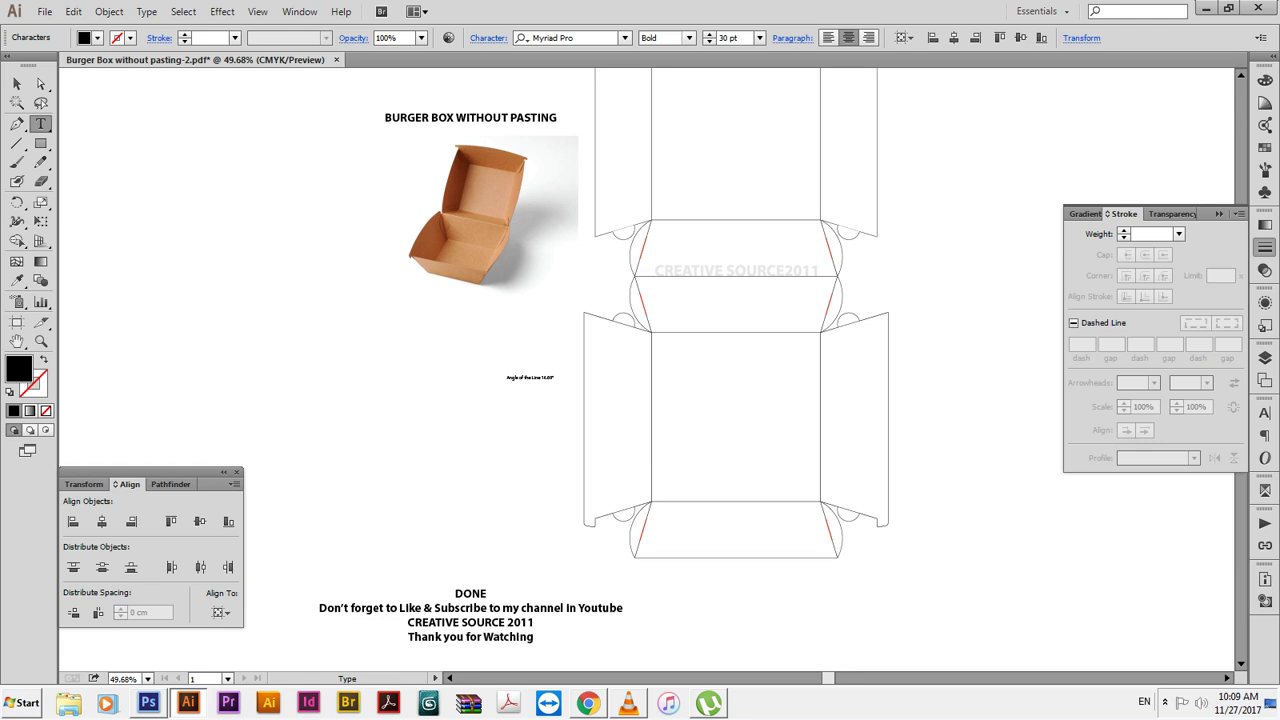
key("Escape")
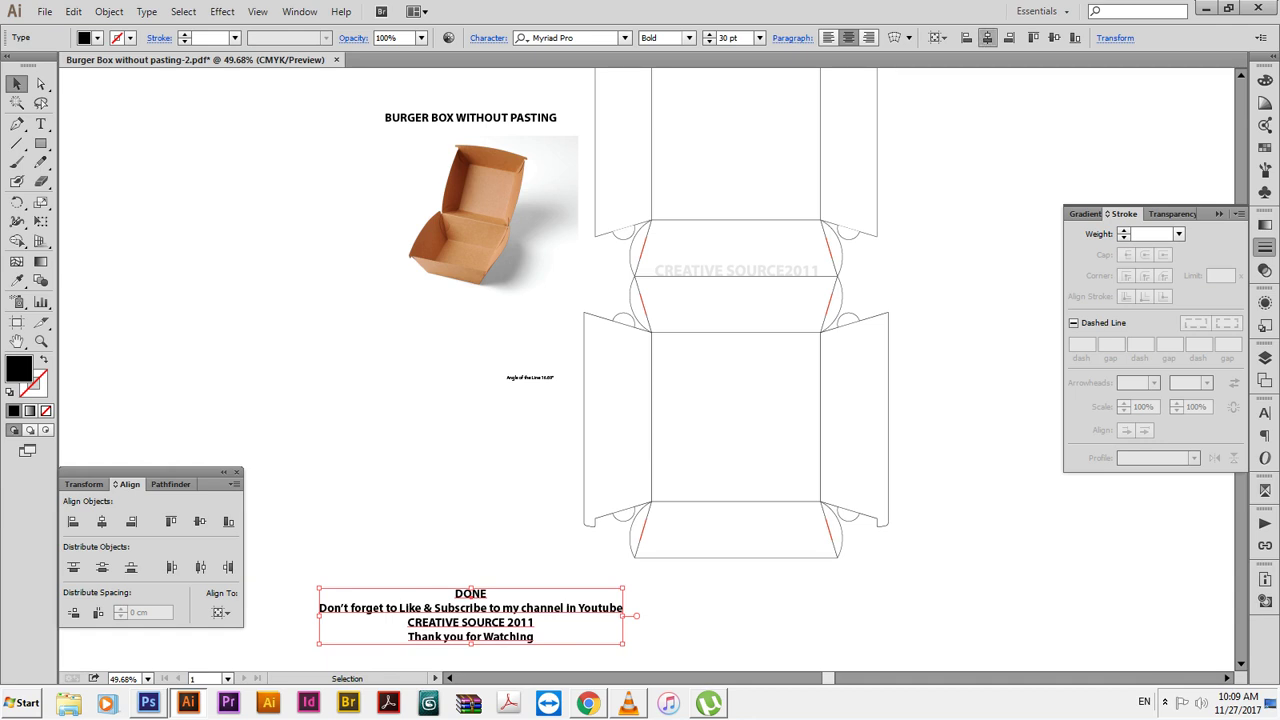
Centre the closing message beneath the dieline
mouse_move(470, 615)
left_mouse_down()
mouse_move(735, 615)
mouse_move(800, 598)
left_mouse_up()
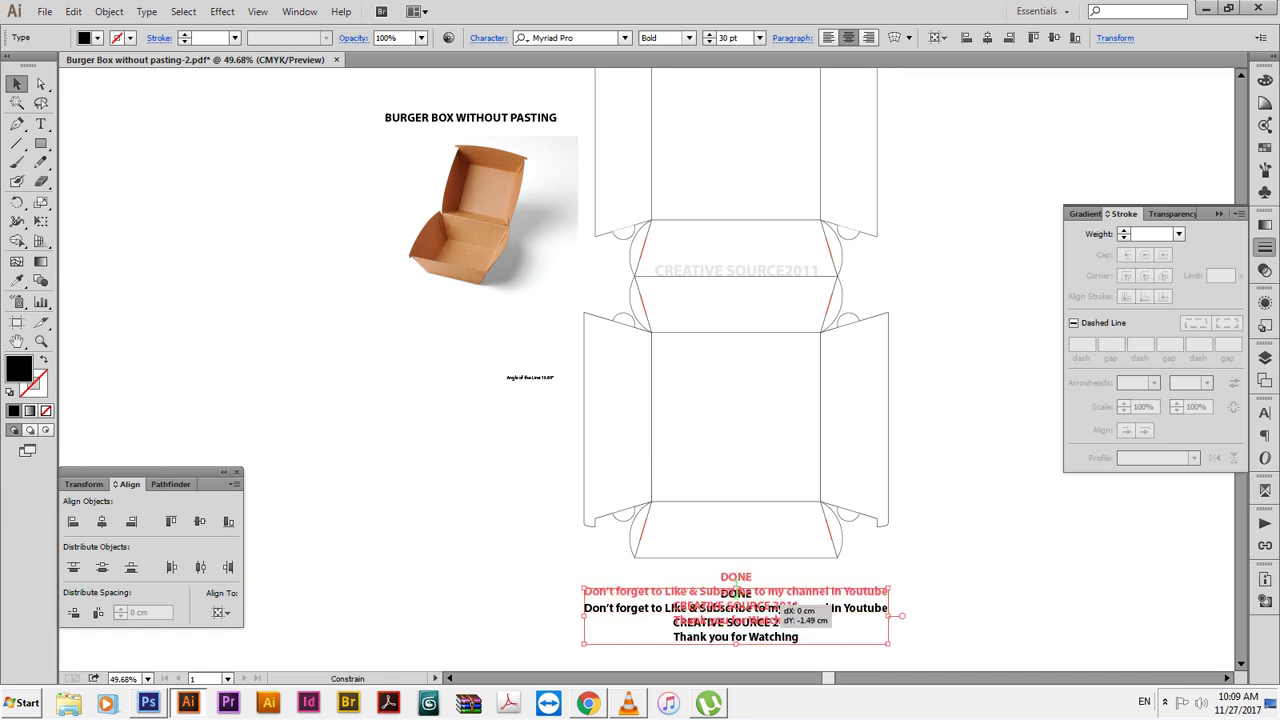
key("ctrl+shift+a")
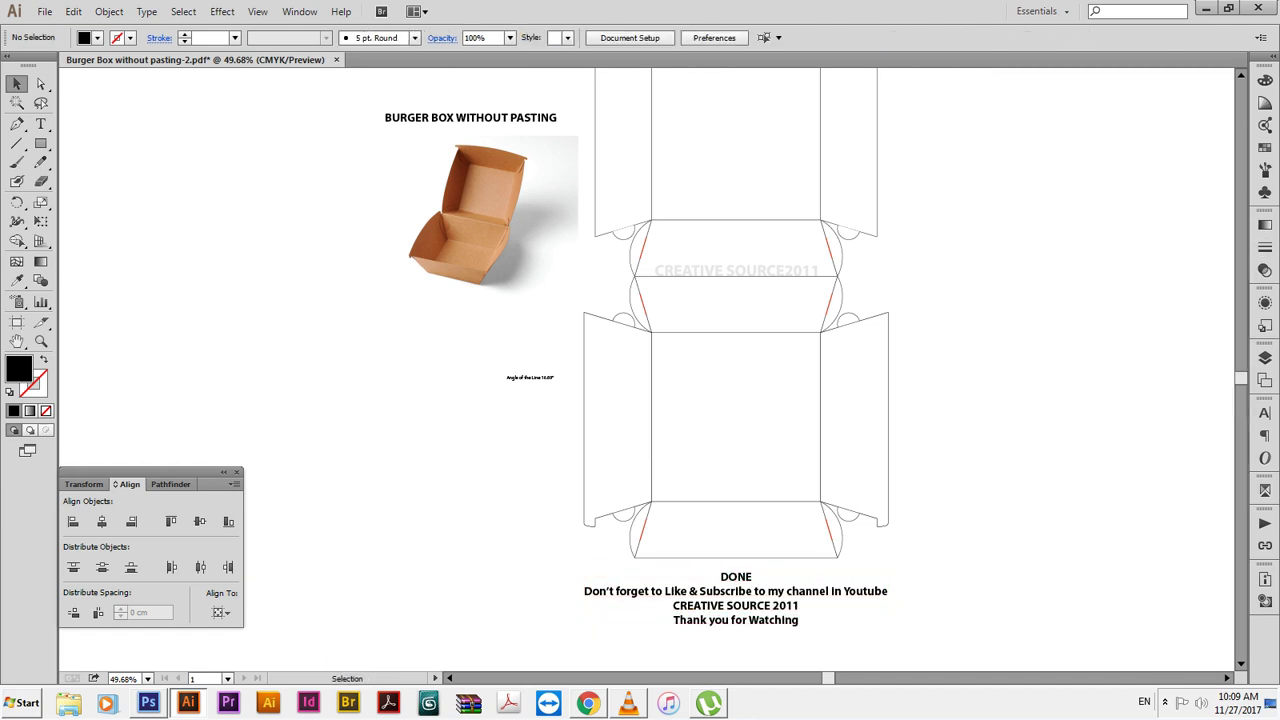
key("ctrl+plus")
key("ctrl+minus")
key("ctrl+minus")
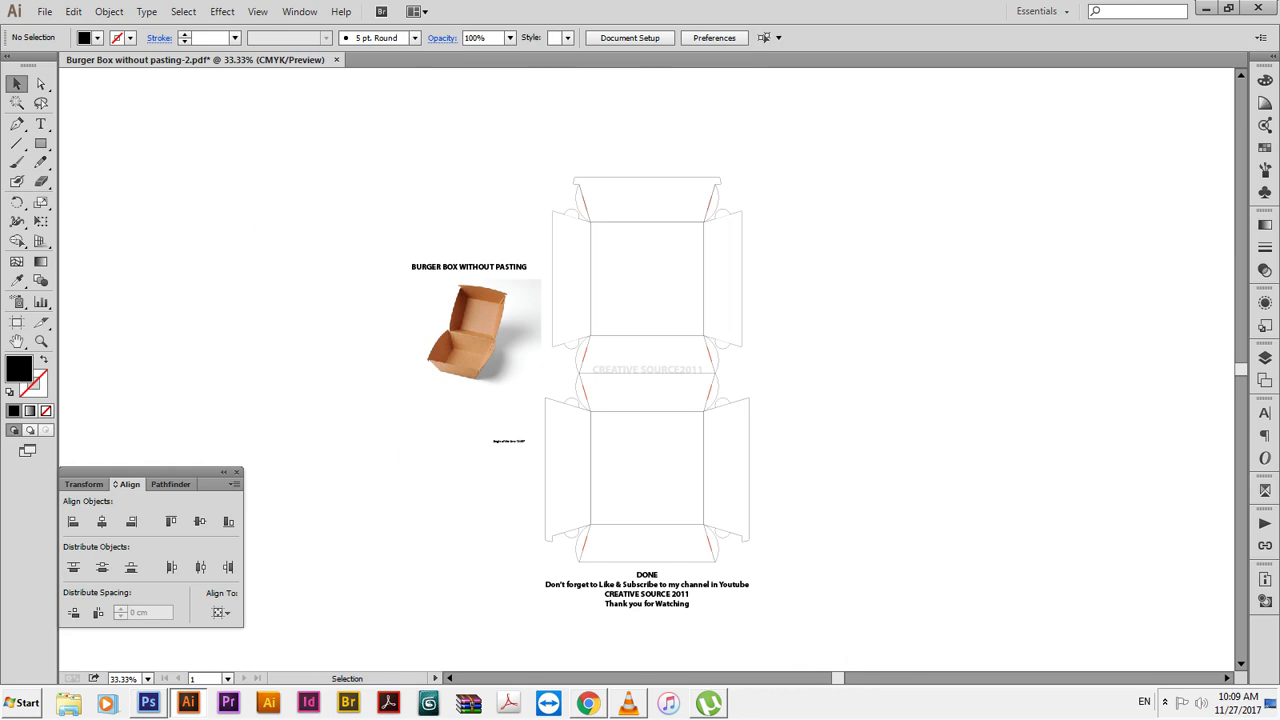